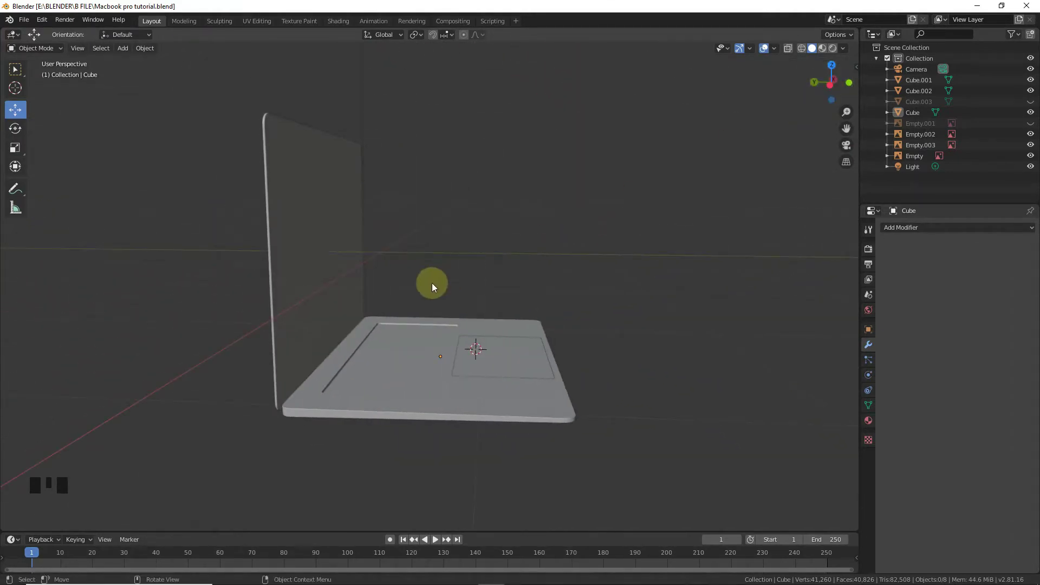
Make the reference images Empty.001, Empty.002 and Empty.003 visible in the left orthographic view, with X-ray shading on.
key("KP_1")
key("KP_3")
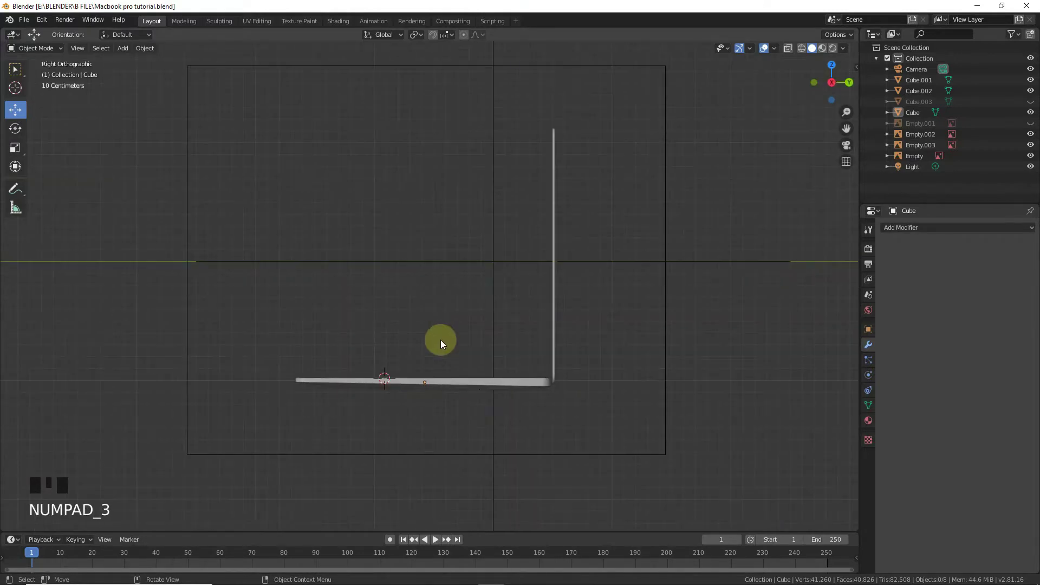
key("ctrl+KP_3")
scroll(459, 350, "up", 4)
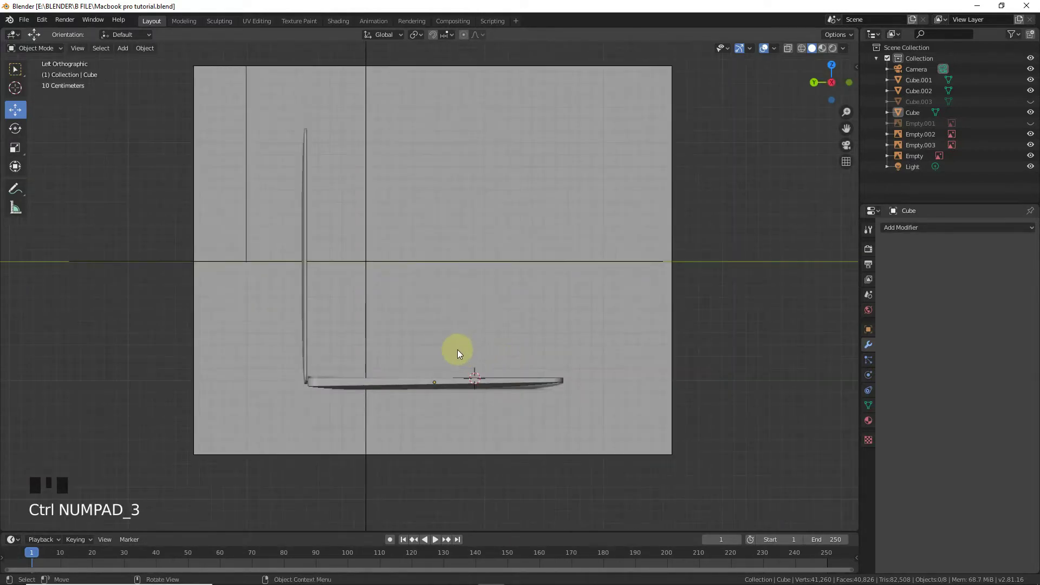
left_click_drag(846, 128, 970, 144)
left_click_drag(1031, 134, 1030, 145)
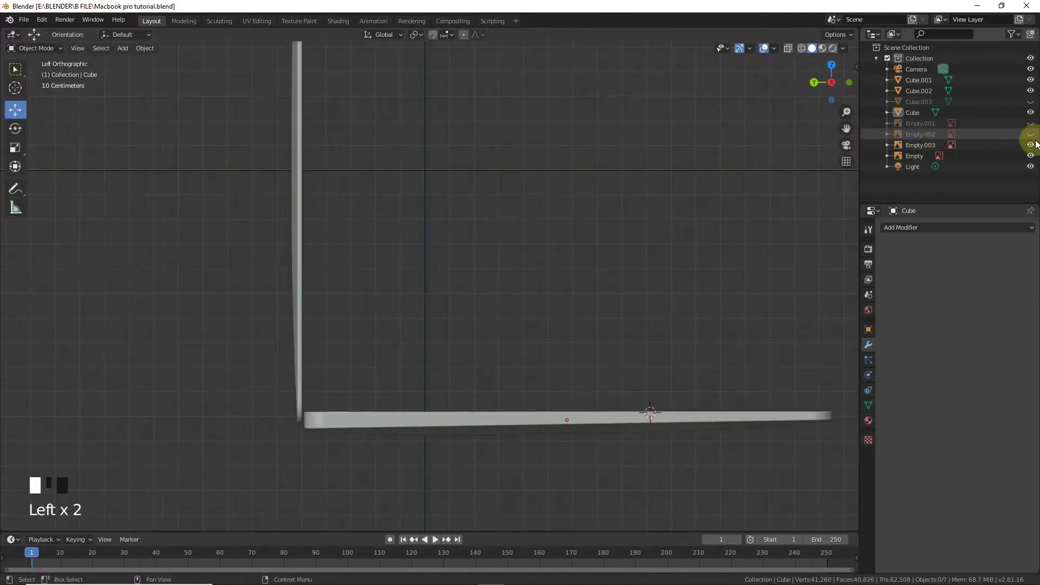
left_click(1031, 124)
left_click(1031, 124)
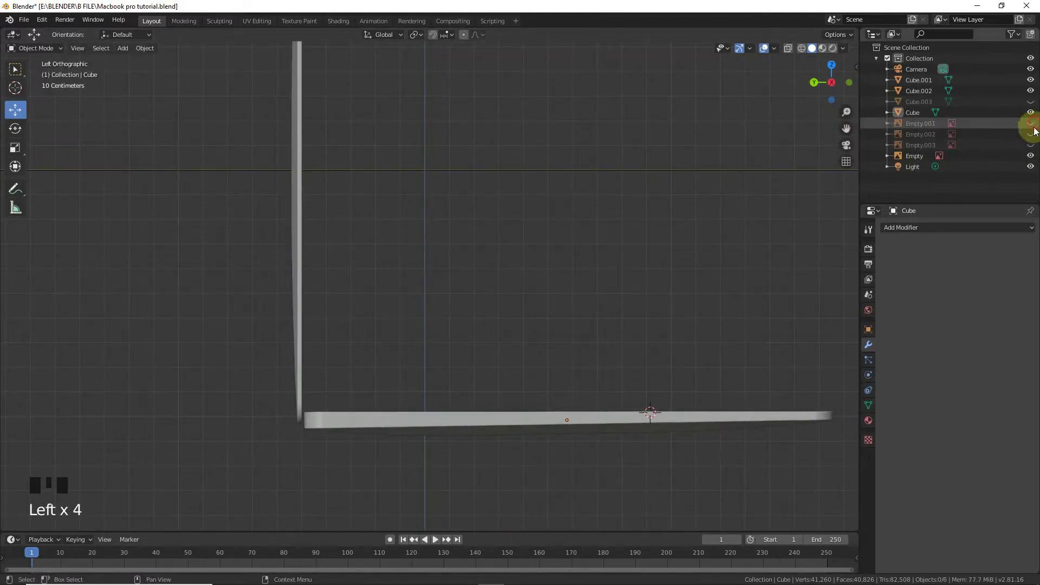
left_click(1031, 145)
left_click(1030, 145)
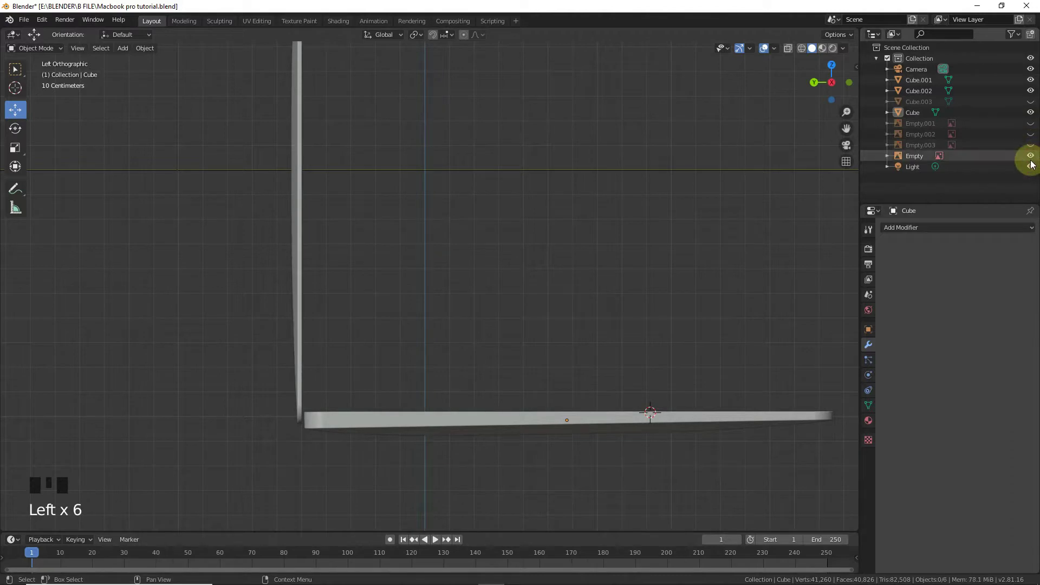
left_click_drag(1031, 124, 1031, 135)
left_click(1031, 145)
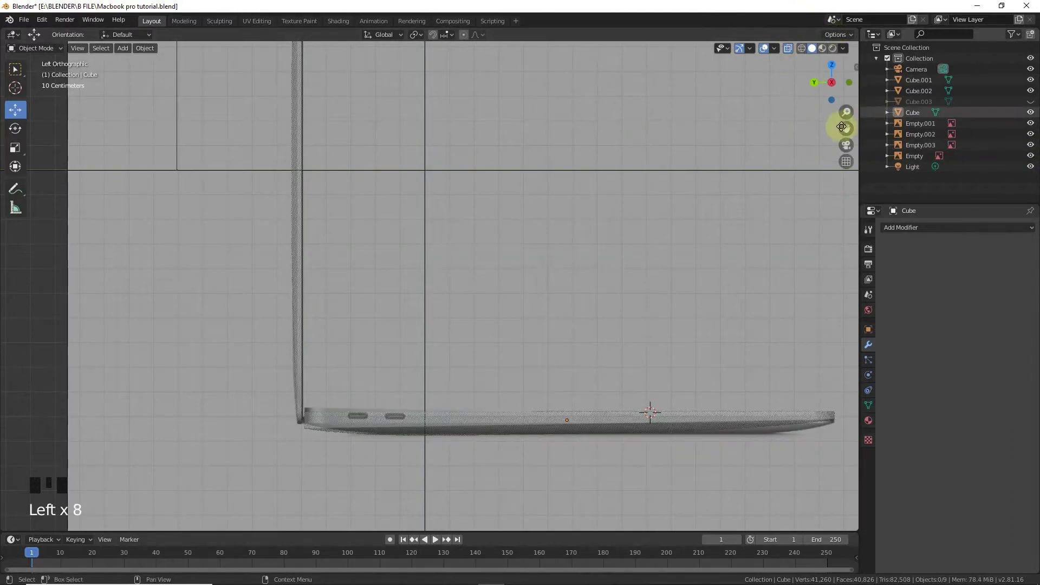
Turn X-ray off and place the 3D cursor on the base's side surface, just below the port nearest the hinge.
left_click_drag(846, 128, 873, 13)
scroll(412, 270, "up", 2)
scroll(412, 270, "up", 4)
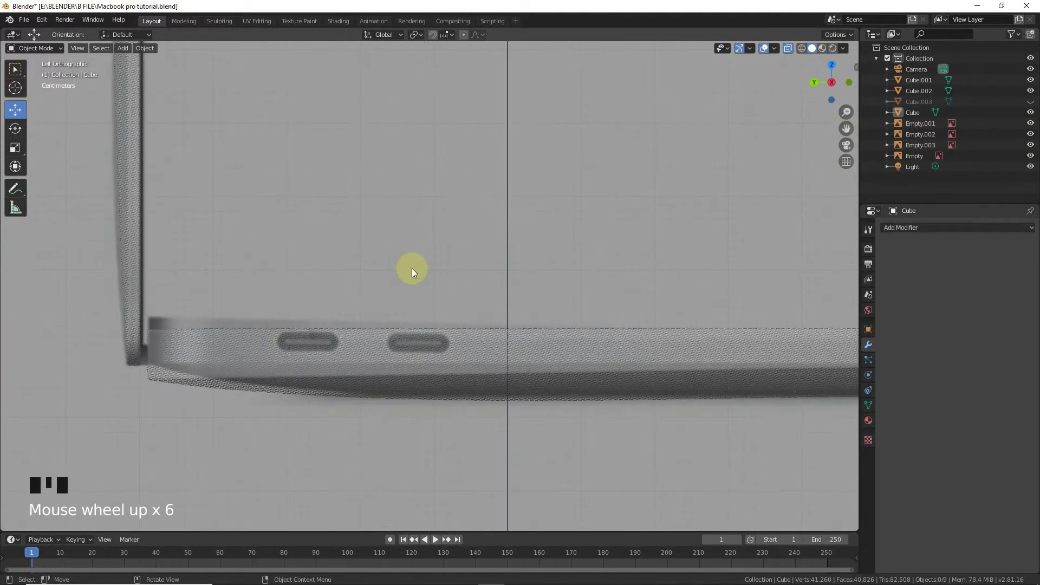
left_click(16, 87)
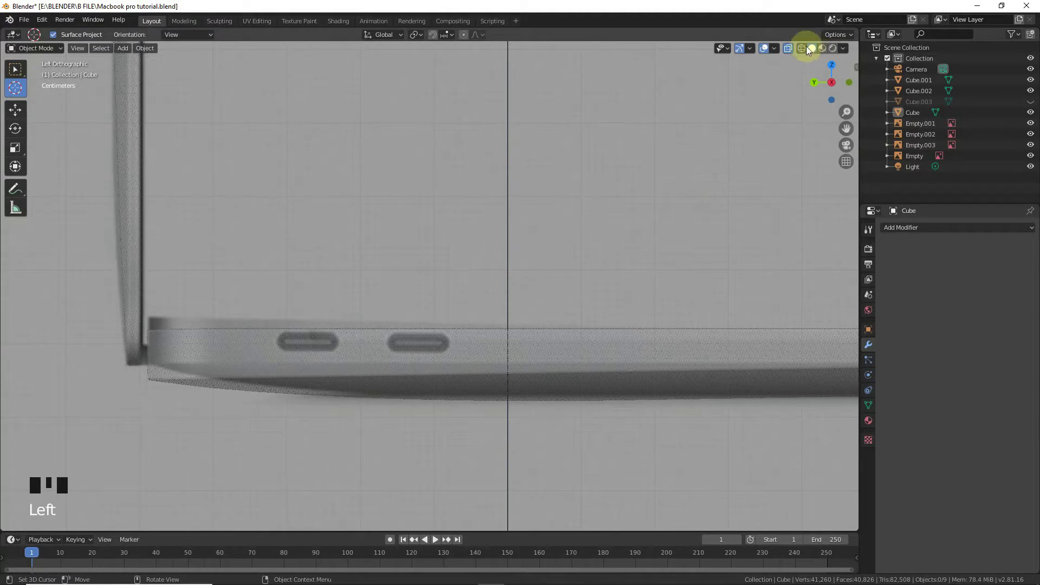
left_click(788, 48)
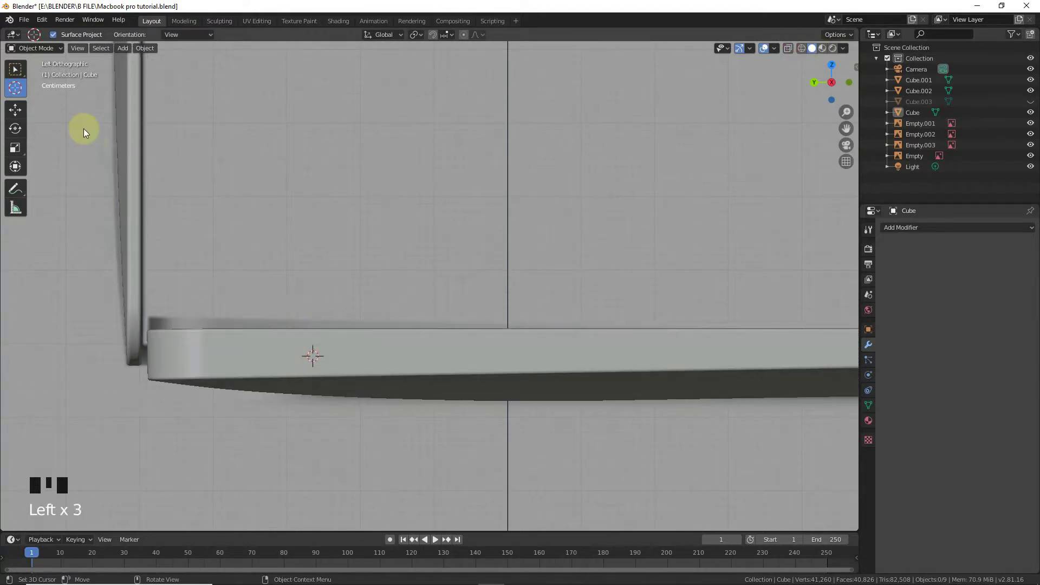
left_click(14, 112)
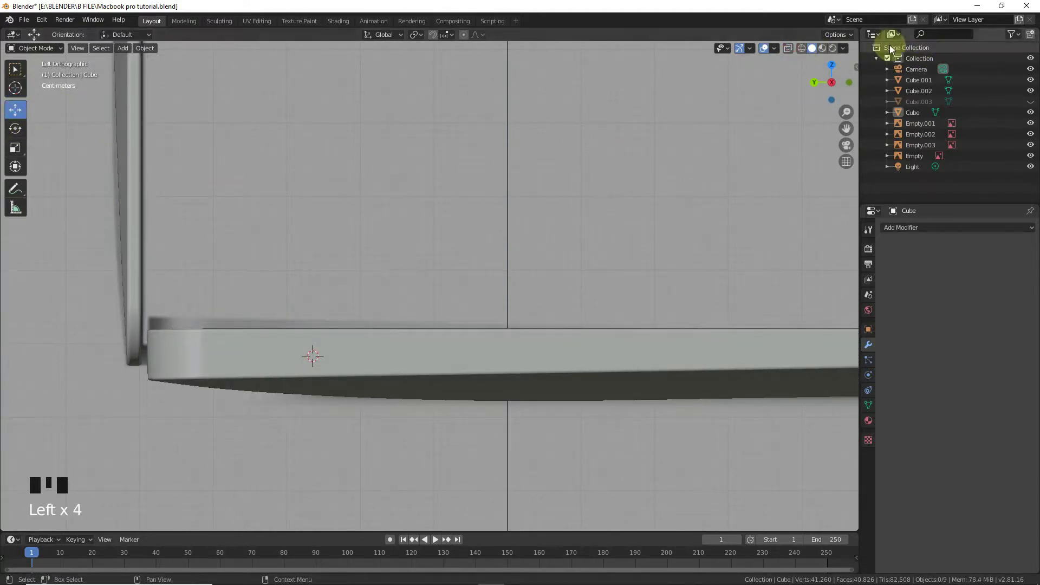
Turn X-ray back on, add a cube at the 3D cursor and scale it down around the port nearest the hinge.
left_click(788, 48)
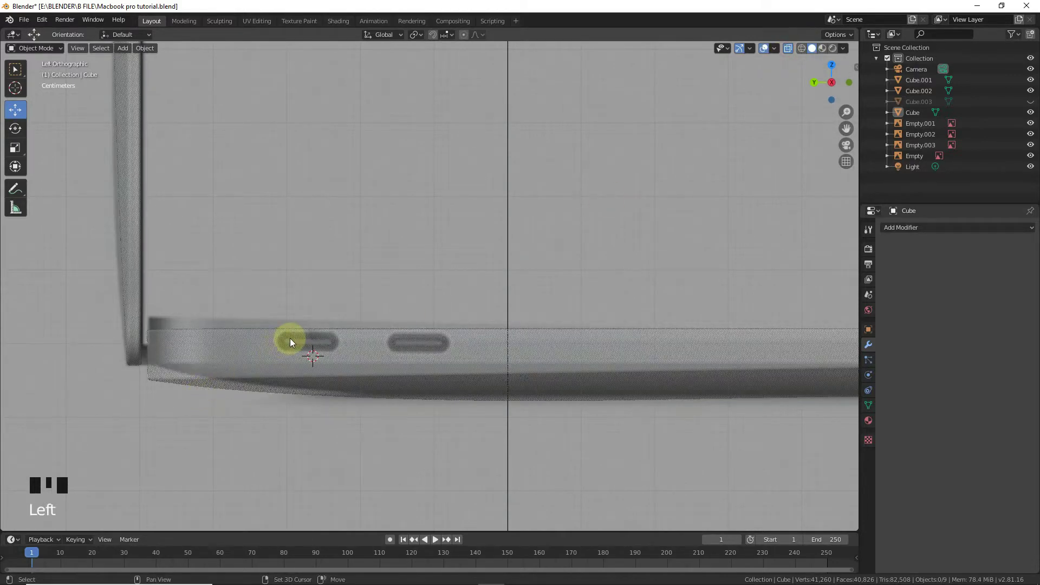
key("shift+a")
mouse_move(290, 338)
left_click(370, 36)
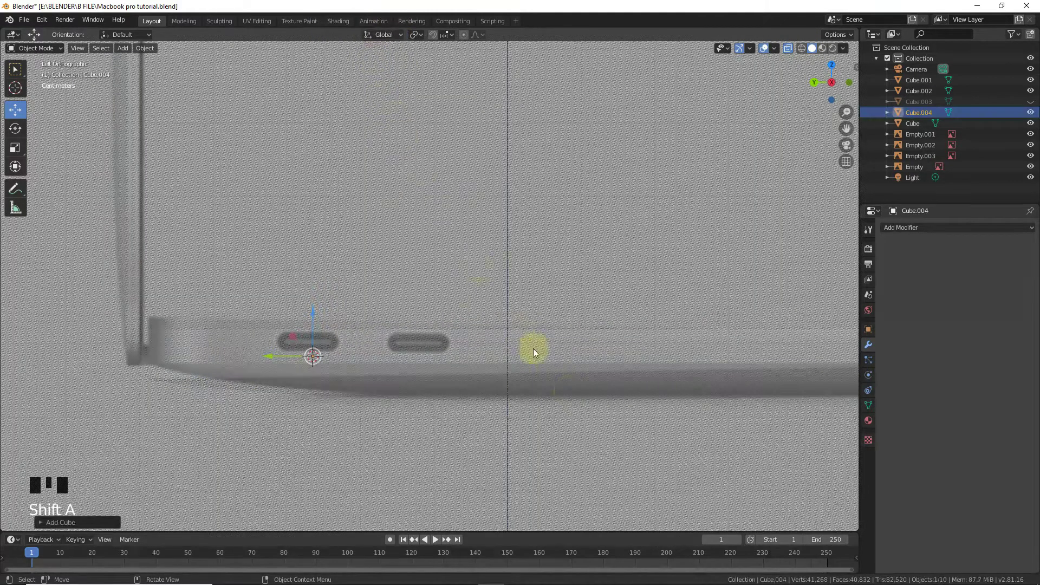
key("s")
left_click(350, 353)
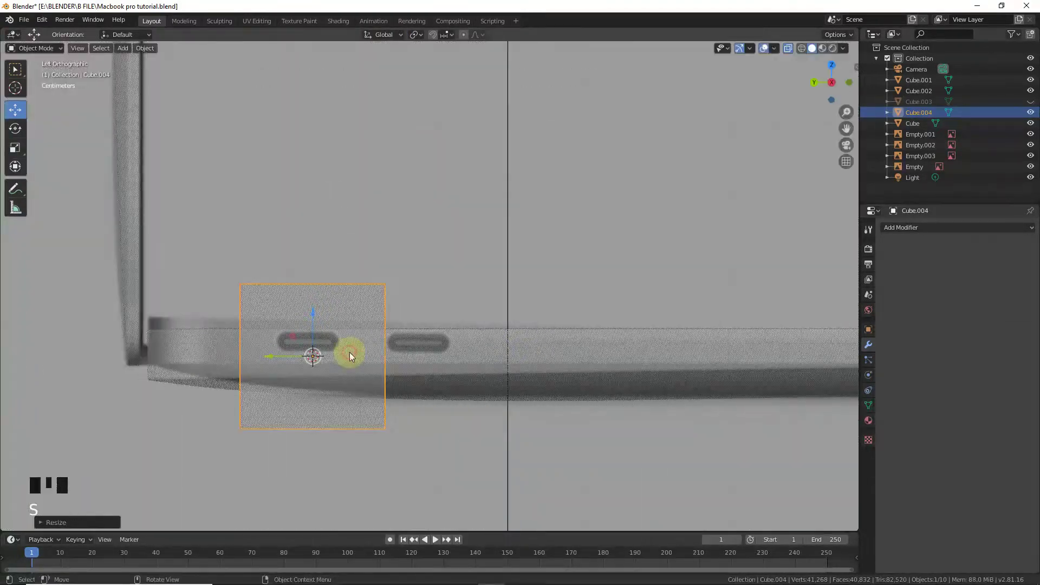
Centre the cube on the port nearest the hinge and scale it down to the width of the port.
scroll(442, 298, "up", 5)
left_click_drag(846, 130, 483, 321)
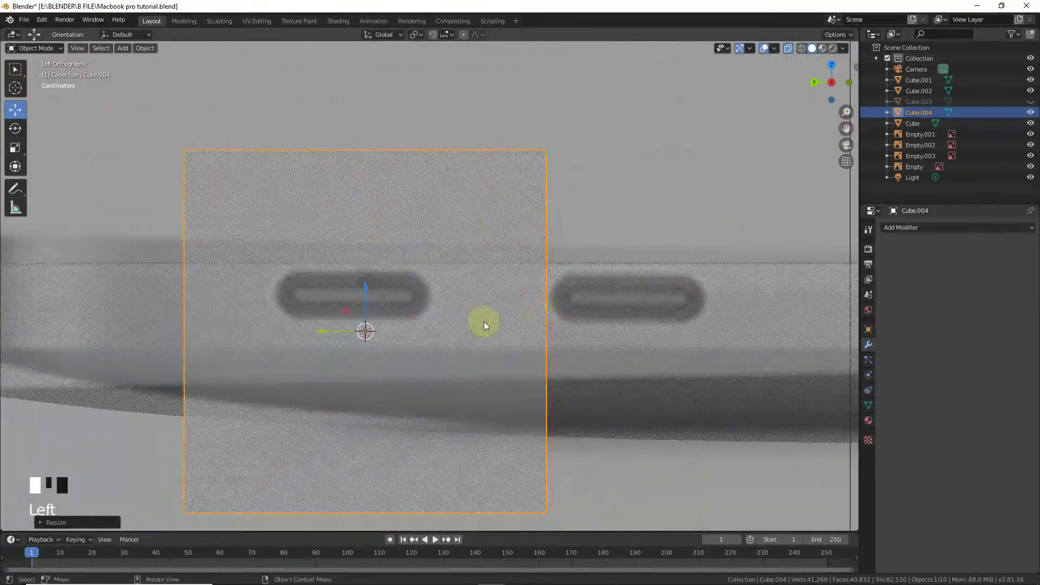
scroll(454, 334, "up", 3)
key("g")
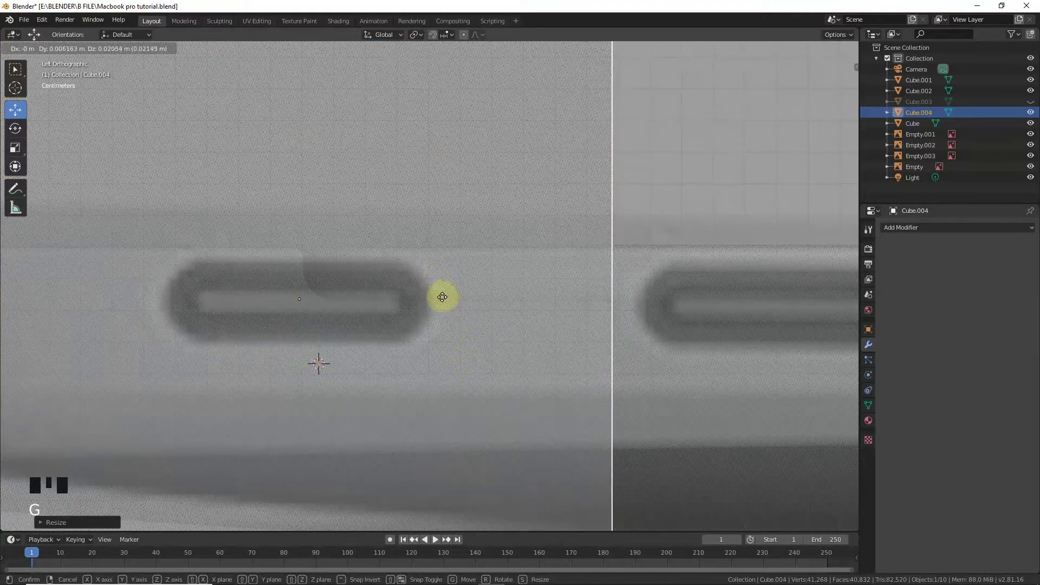
left_click(441, 297)
key("s")
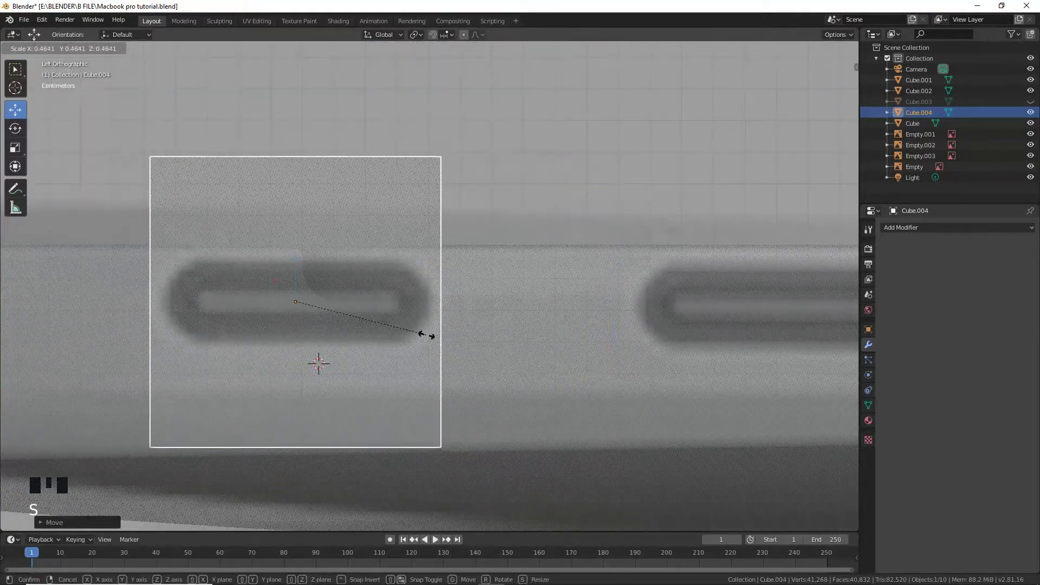
left_click(418, 335)
Move the cube's upper and lower sides inward in Edit Mode to match the height of the port in the reference.
key("Tab")
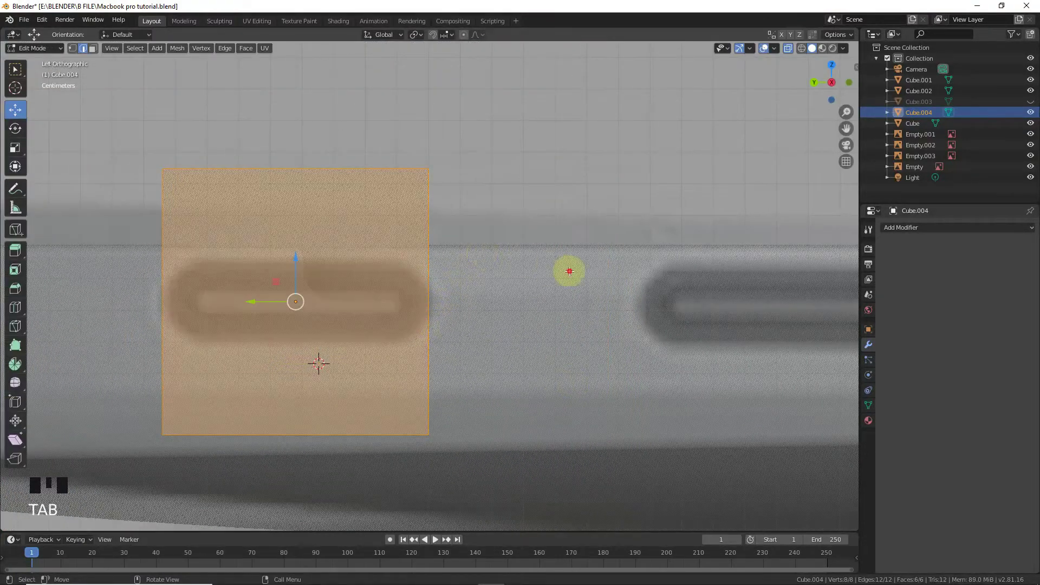
left_click(239, 170)
key("b")
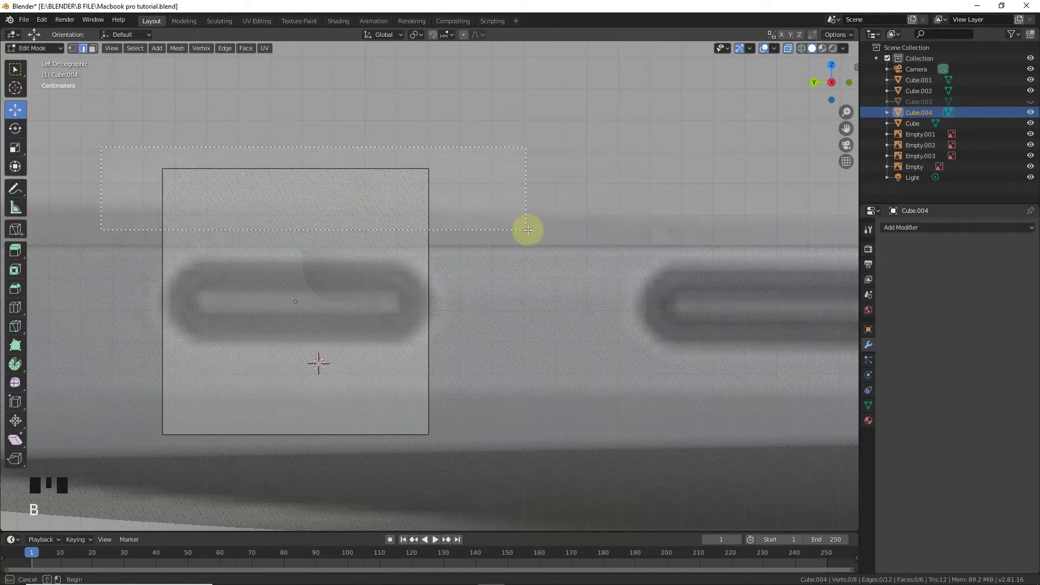
left_click_drag(530, 230, 188, 138)
left_click_drag(289, 130, 296, 221)
left_click(528, 382)
key("b")
left_click_drag(116, 398, 552, 498)
left_click_drag(297, 414, 314, 318)
Move the front and rear ends of the block slightly outward so they enclose the port outline.
left_click(569, 351)
key("b")
left_click_drag(397, 209, 490, 389)
left_click_drag(404, 303, 414, 305)
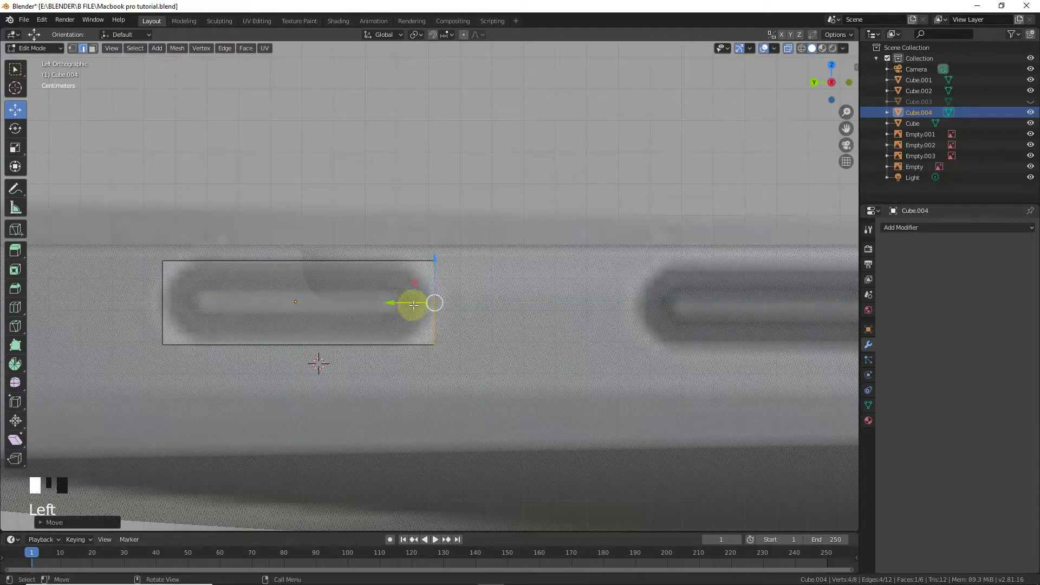
left_click(192, 297)
key("b")
left_click_drag(70, 216, 191, 453)
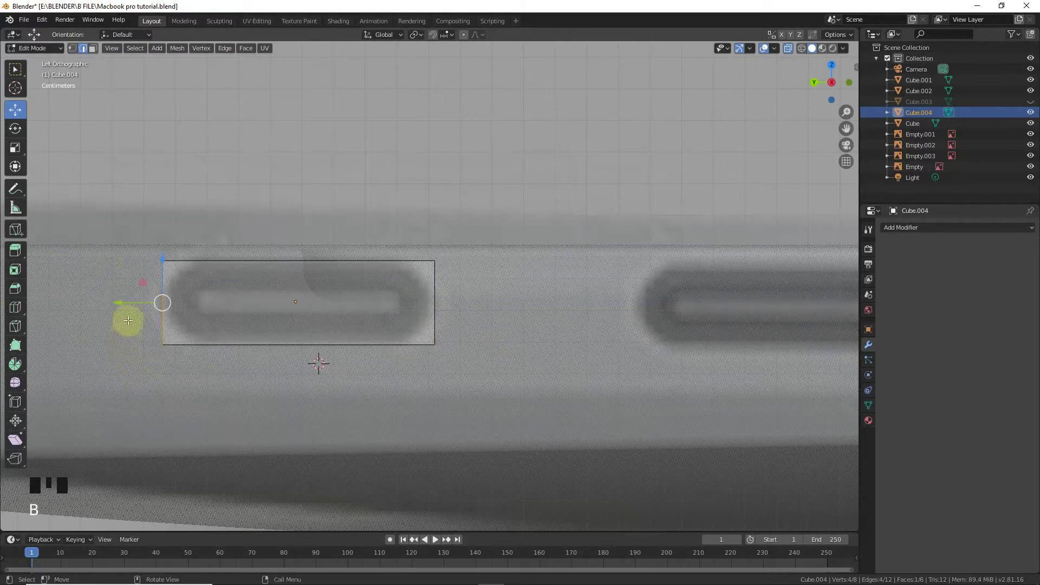
left_click(124, 300)
Bevel the block's four corner edges running into the laptop by about 0.298 m with multiple segments to match the rounded port outline.
scroll(448, 349, "down", 4)
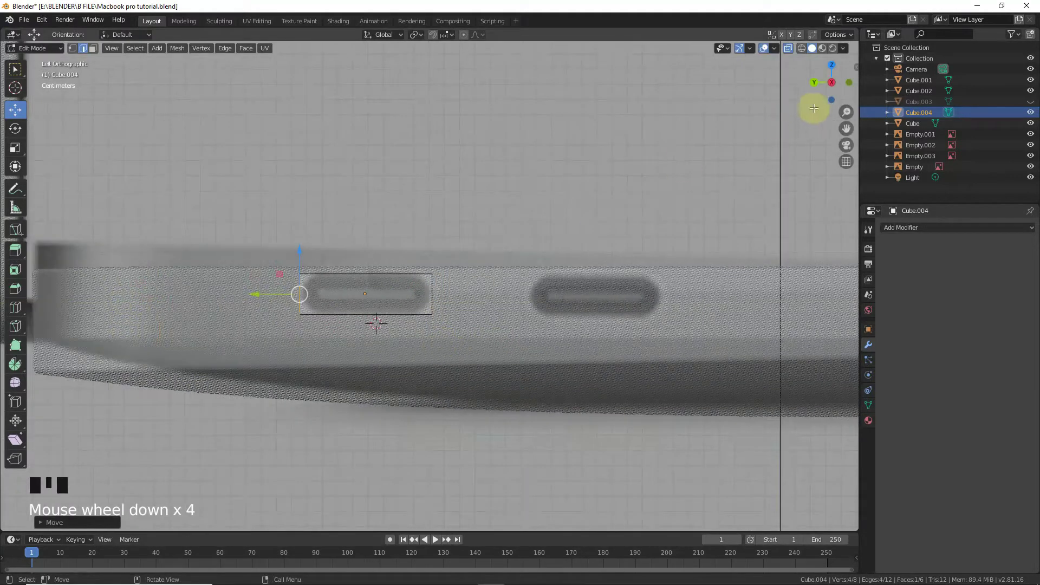
left_click_drag(829, 81, 826, 84)
scroll(729, 249, "down", 9)
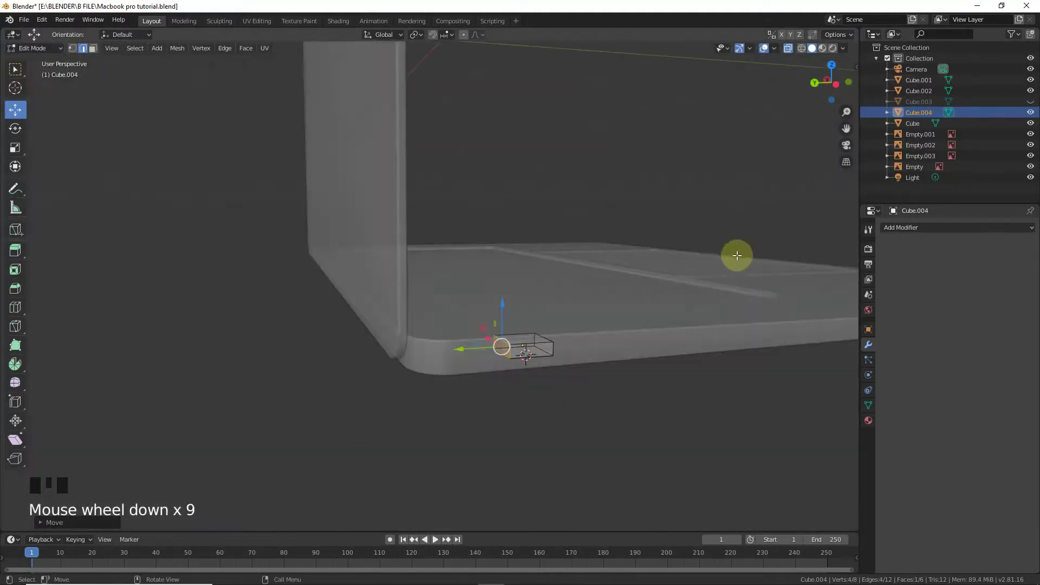
scroll(735, 252, "up", 3)
left_click_drag(846, 128, 794, 161)
left_click(358, 251)
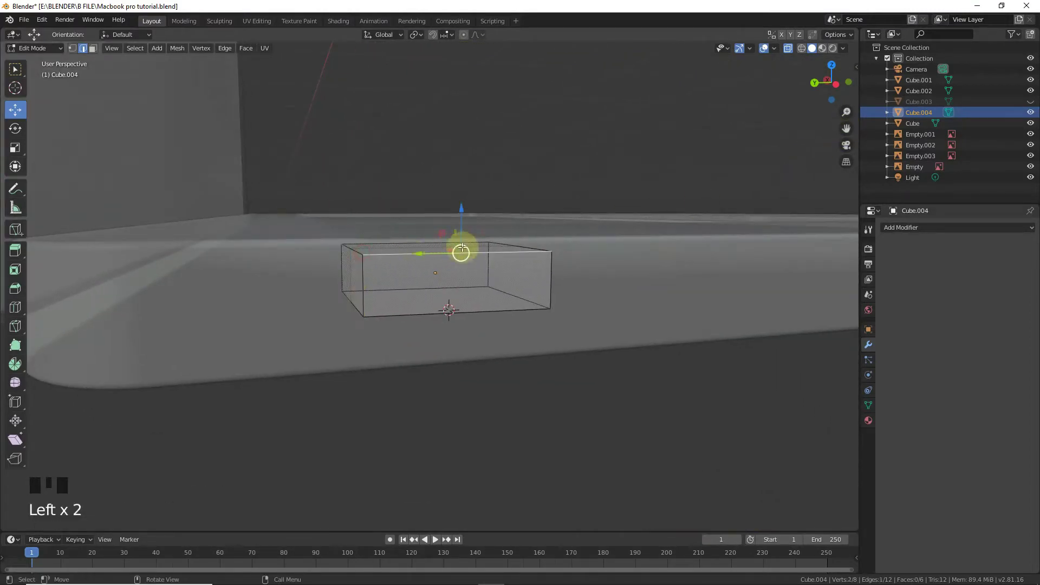
left_click(355, 250)
left_click(355, 304, "shift")
left_click(514, 287, "shift")
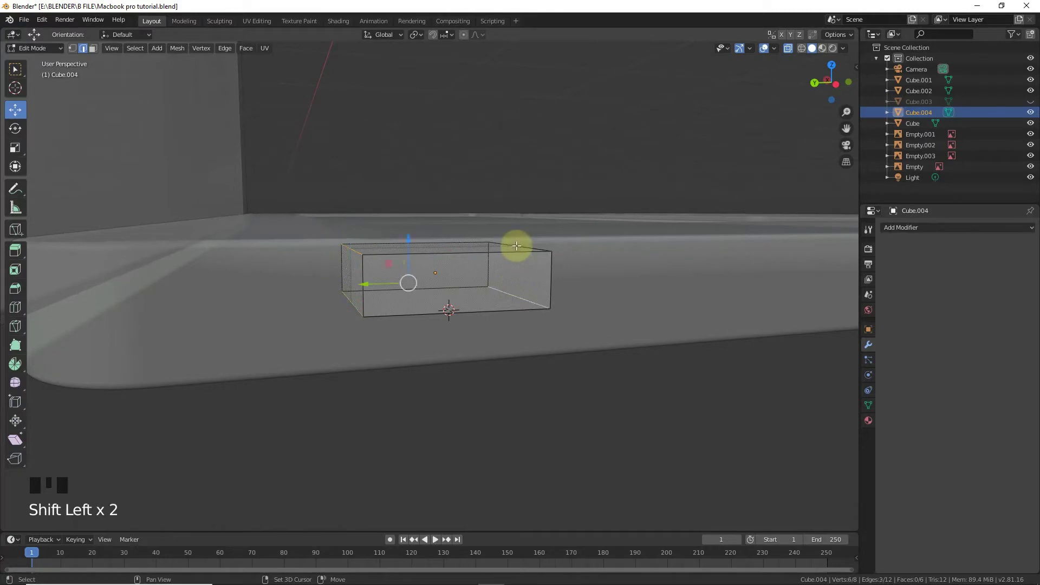
left_click(516, 245, "shift")
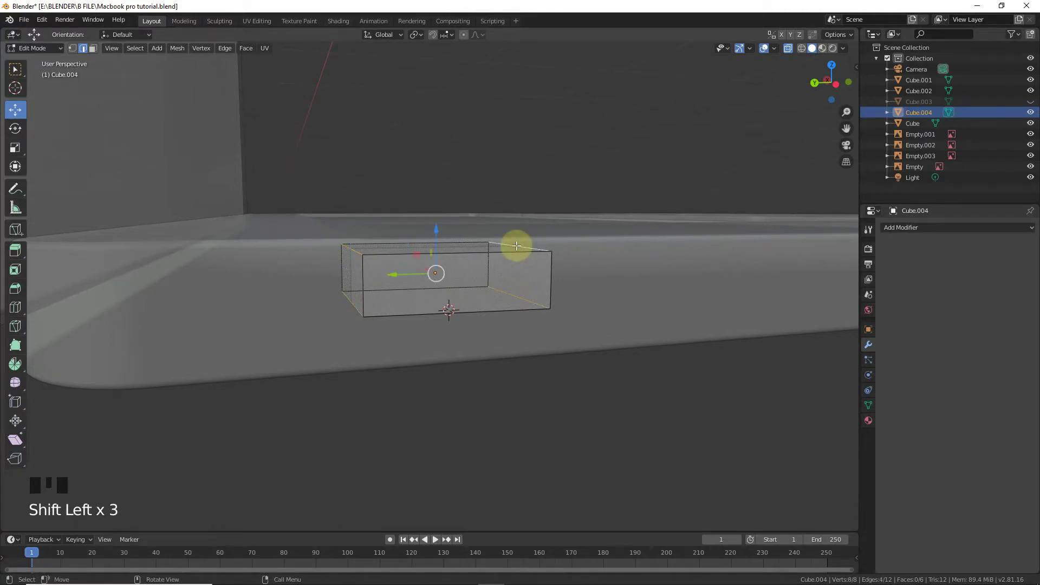
key("ctrl+KP_3")
scroll(248, 203, "up", 6)
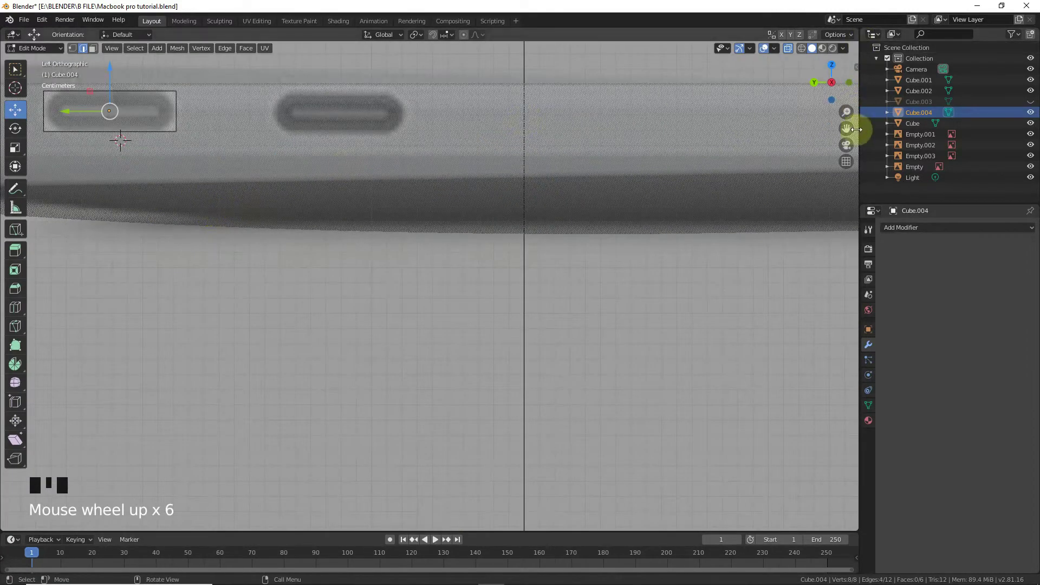
left_click_drag(856, 129, 840, 125)
scroll(523, 239, "up", 4)
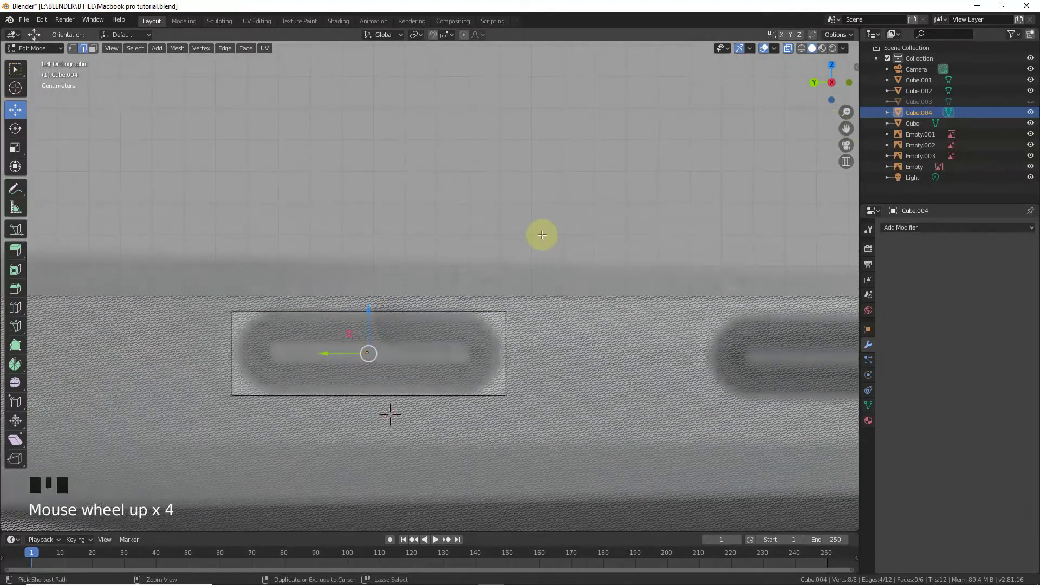
key("ctrl+b")
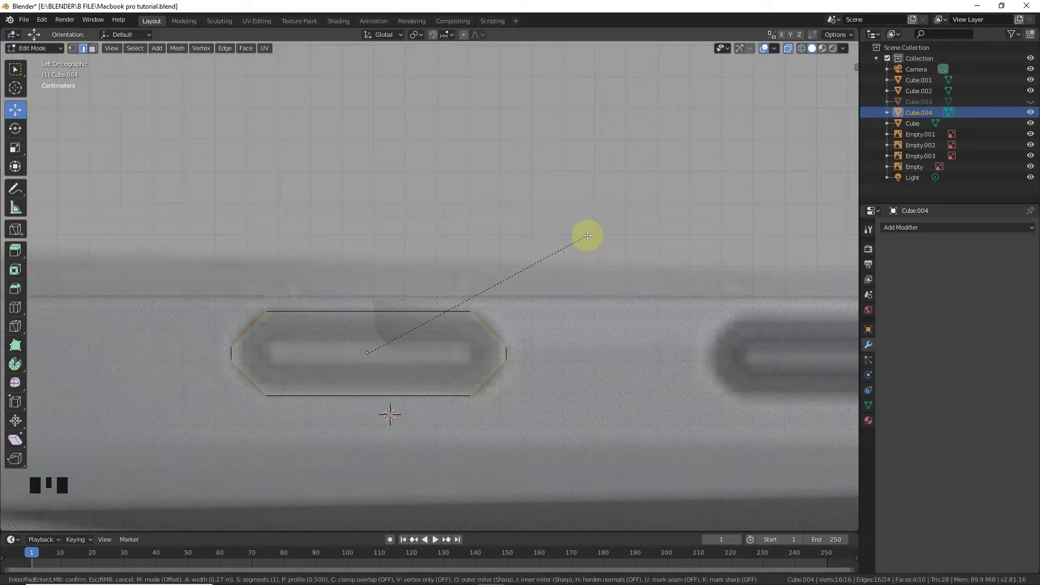
scroll(587, 235, "up", 3)
scroll(587, 235, "up", 1)
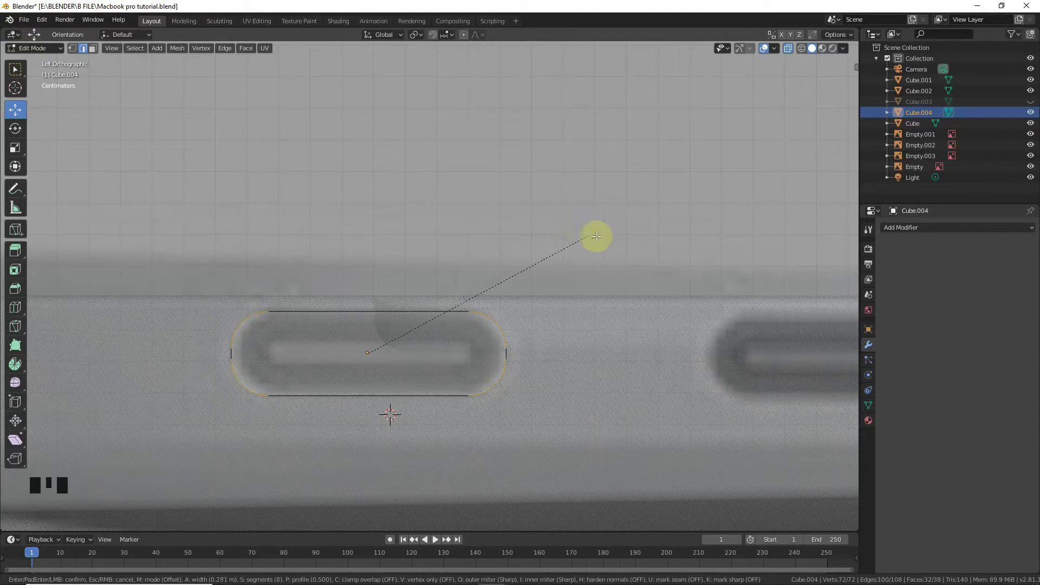
scroll(592, 237, "up", 2)
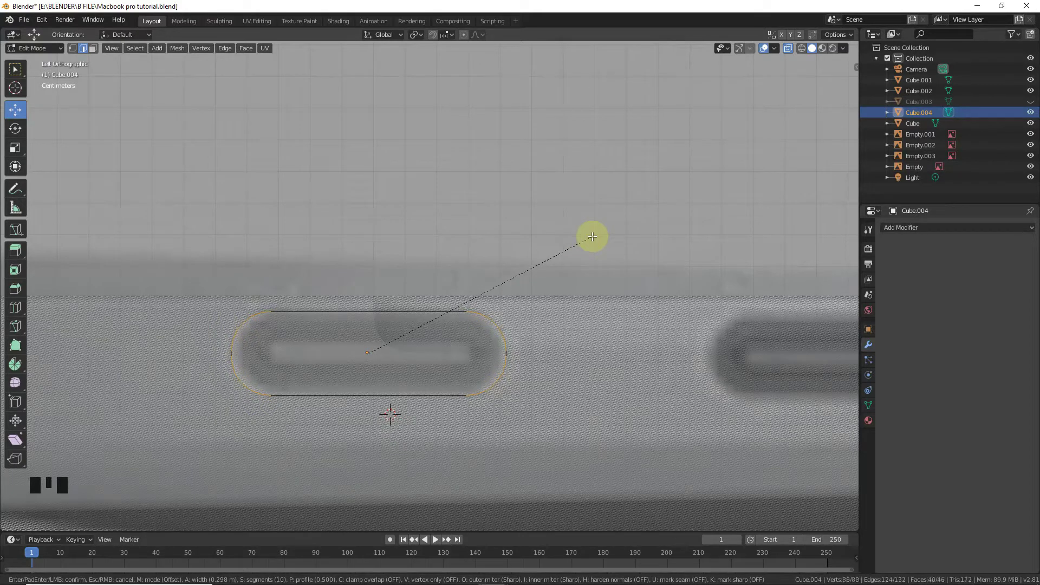
left_click(592, 237)
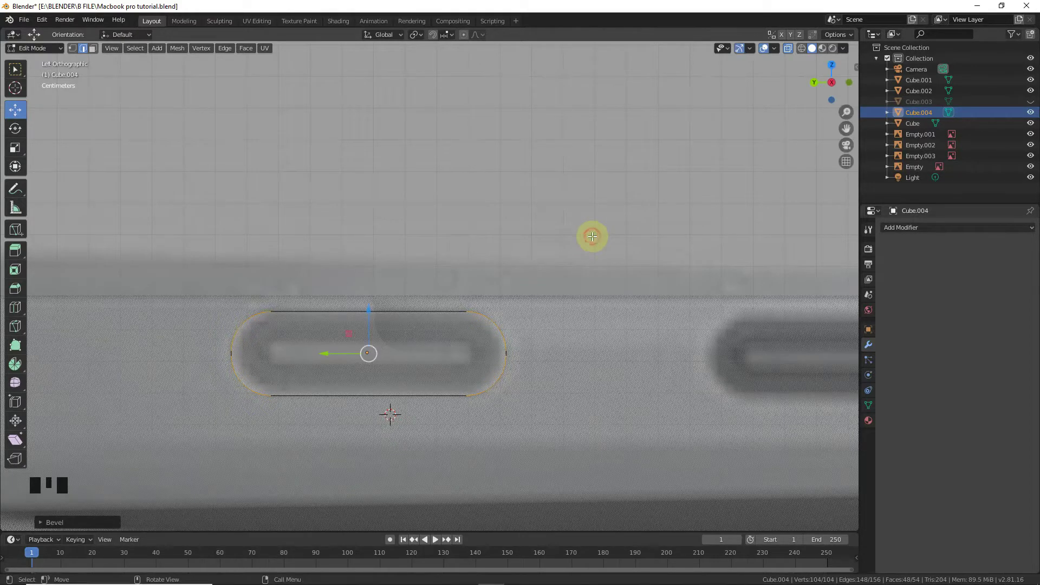
Set the bevel's segments to 20 and return to Object Mode.
left_click(57, 522)
left_click(154, 376)
type("2")
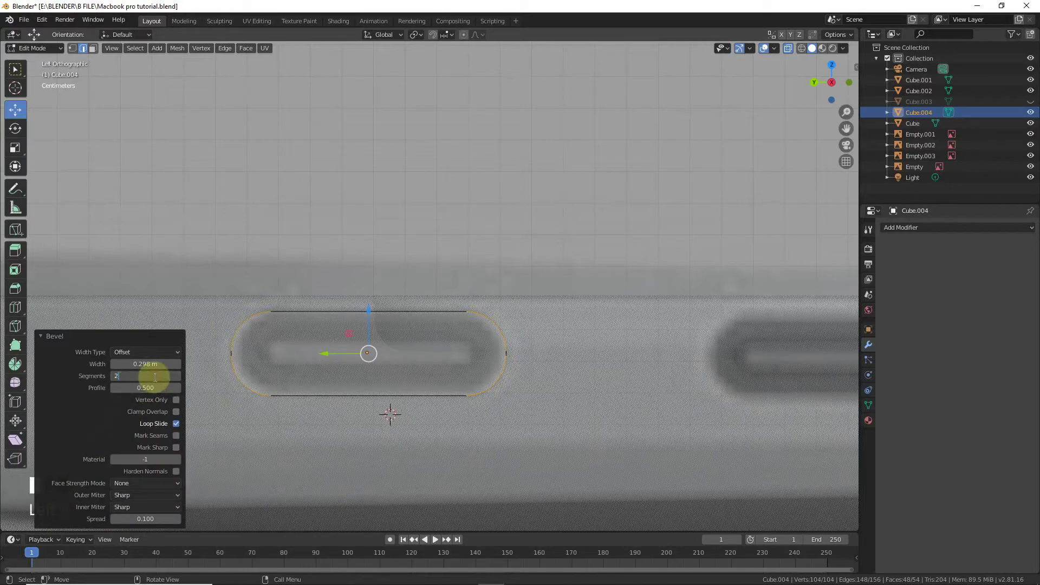
type("0")
key("Return")
left_click(41, 338)
left_click(161, 371)
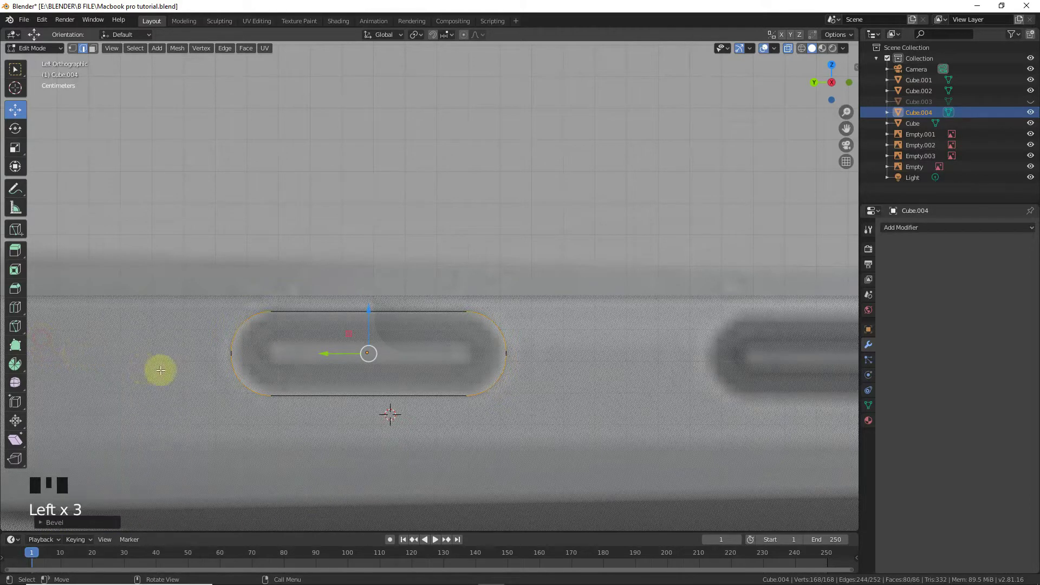
key("Tab")
scroll(450, 384, "down", 2)
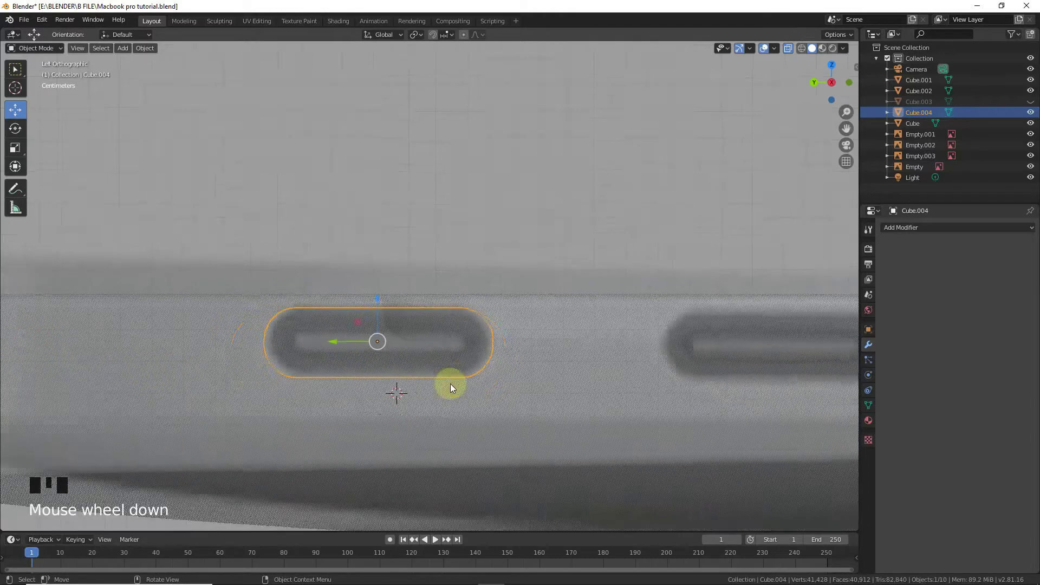
left_click_drag(817, 75, 796, 89)
scroll(530, 320, "down", 10)
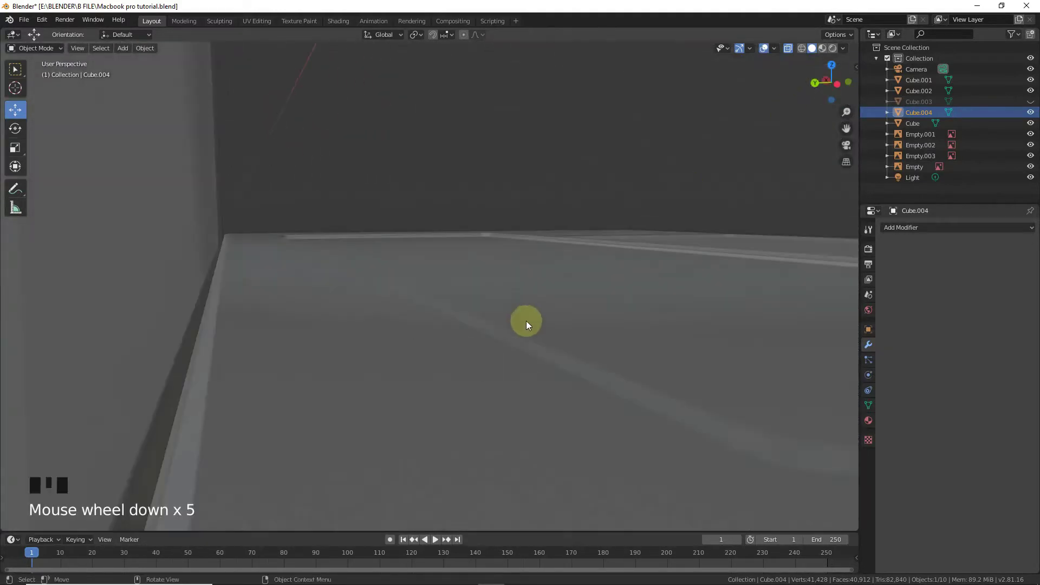
In top view, shift the cutter block inward across the laptop's left edge and extend its inner end farther into the body.
left_click_drag(845, 142, 798, 197)
key("KP_7")
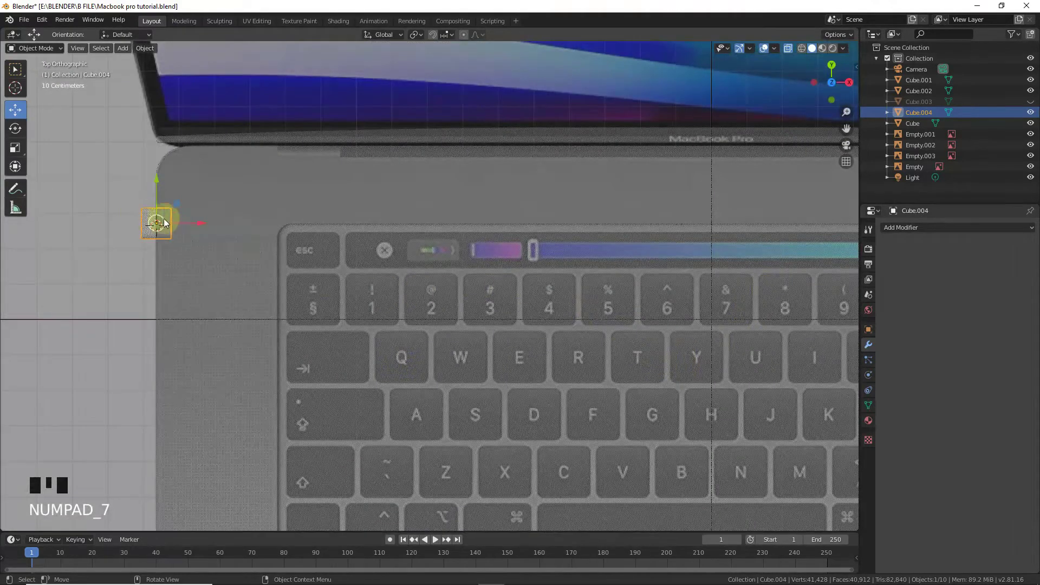
left_click_drag(197, 219, 216, 232)
key("Tab")
key("b")
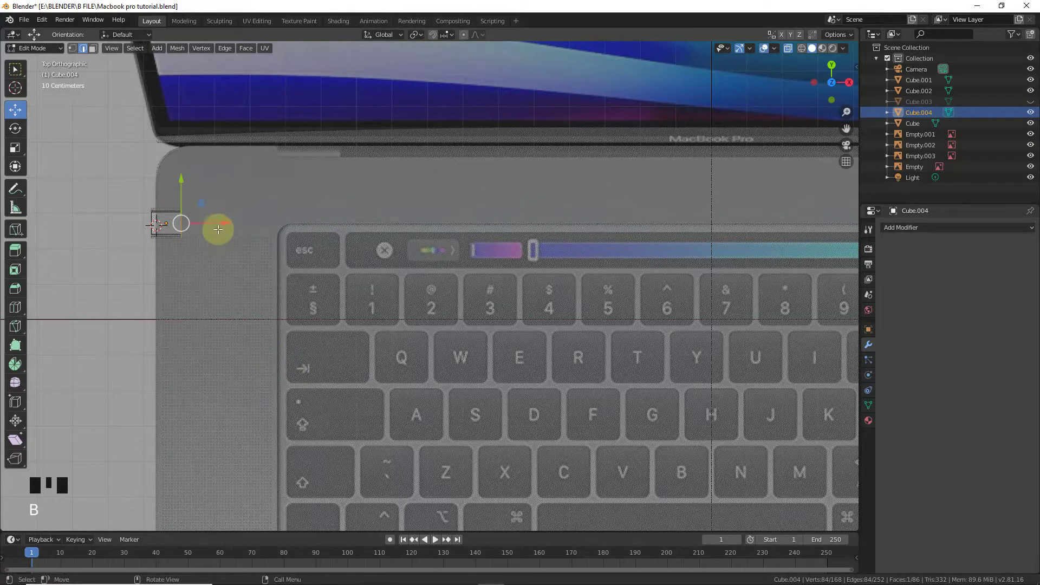
key("Tab")
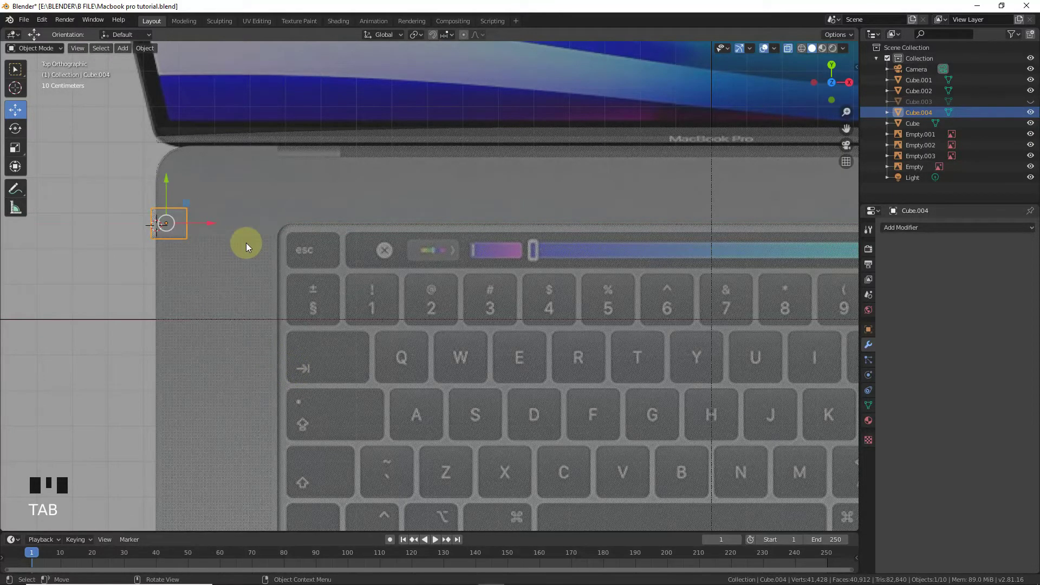
Duplicate the cutter block along the Y axis by about -0.151 m so the copy covers the second port in the left-view reference.
key("KP_Decimal")
key("KP_3")
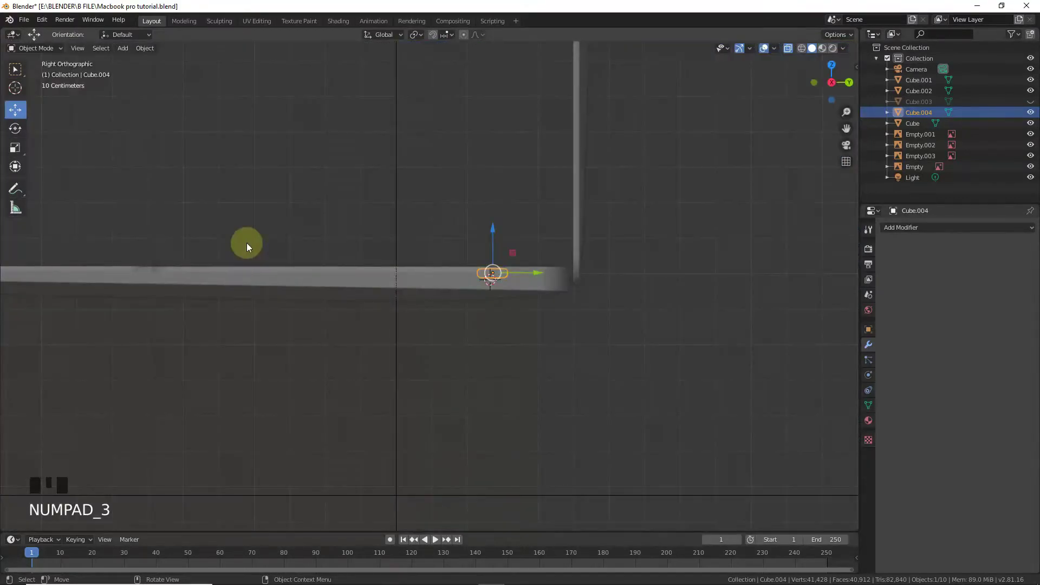
key("ctrl+KP_3")
scroll(433, 260, "up", 8)
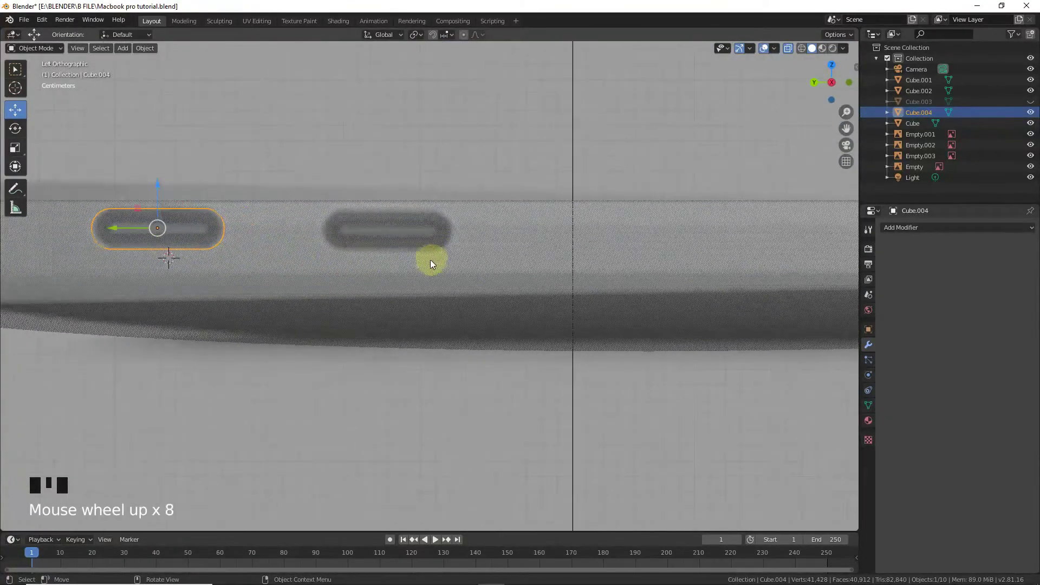
key("shift+d")
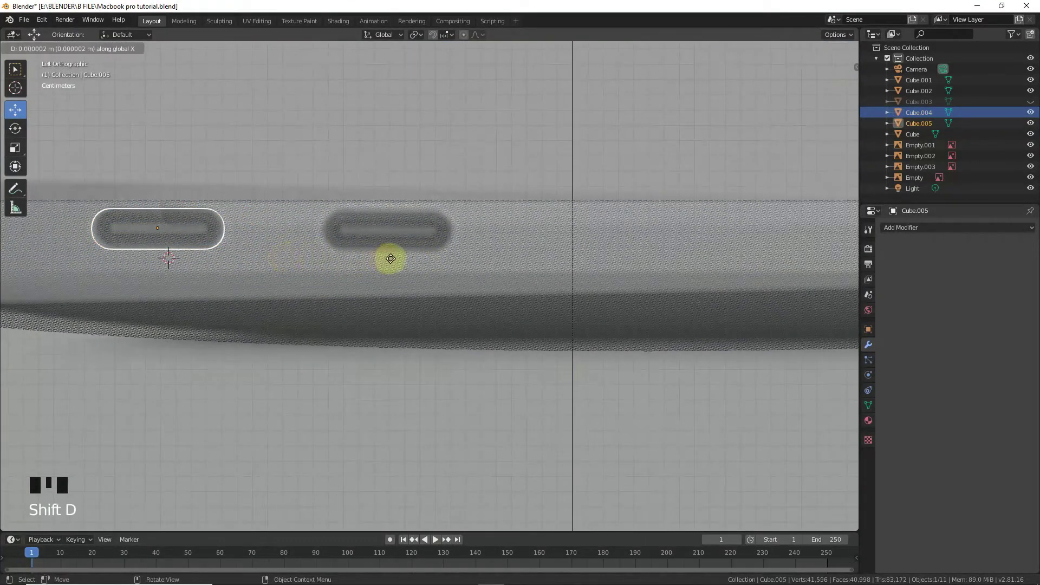
key("y")
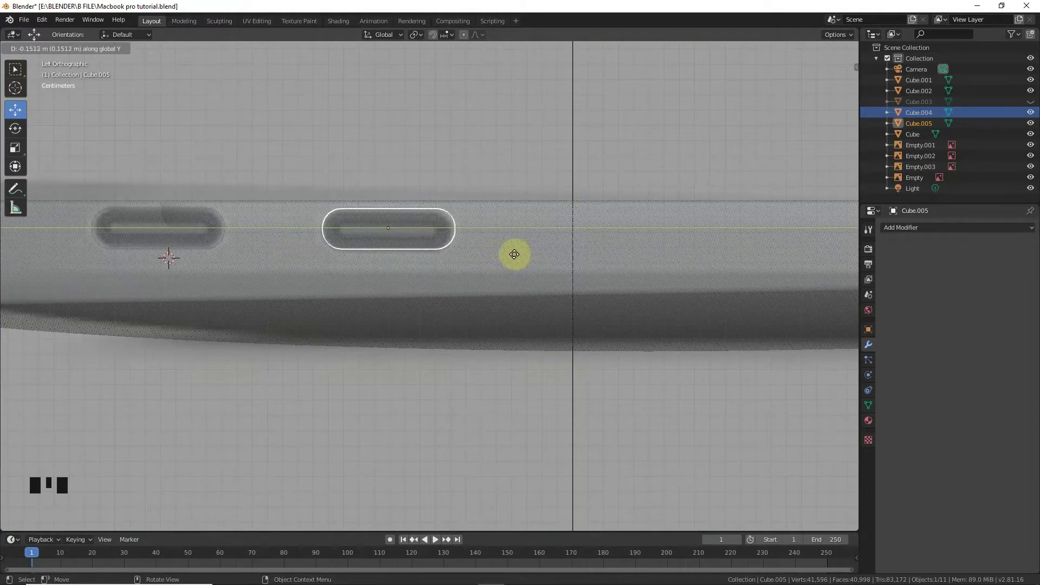
left_click(514, 254)
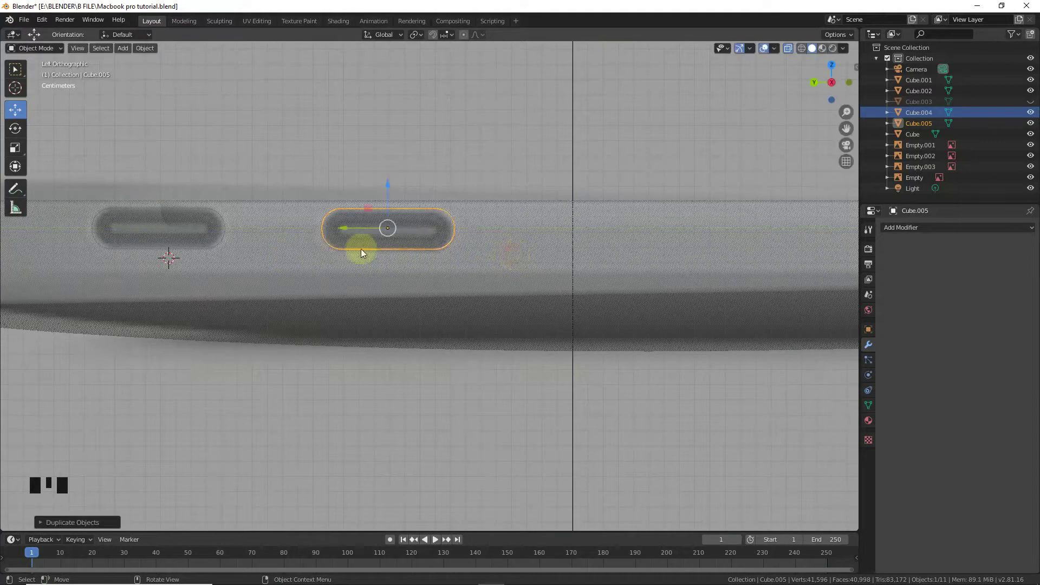
Turn off X-ray and move both port cutters slightly down along Z on the laptop's side.
left_click(791, 49)
left_click(182, 226, "shift")
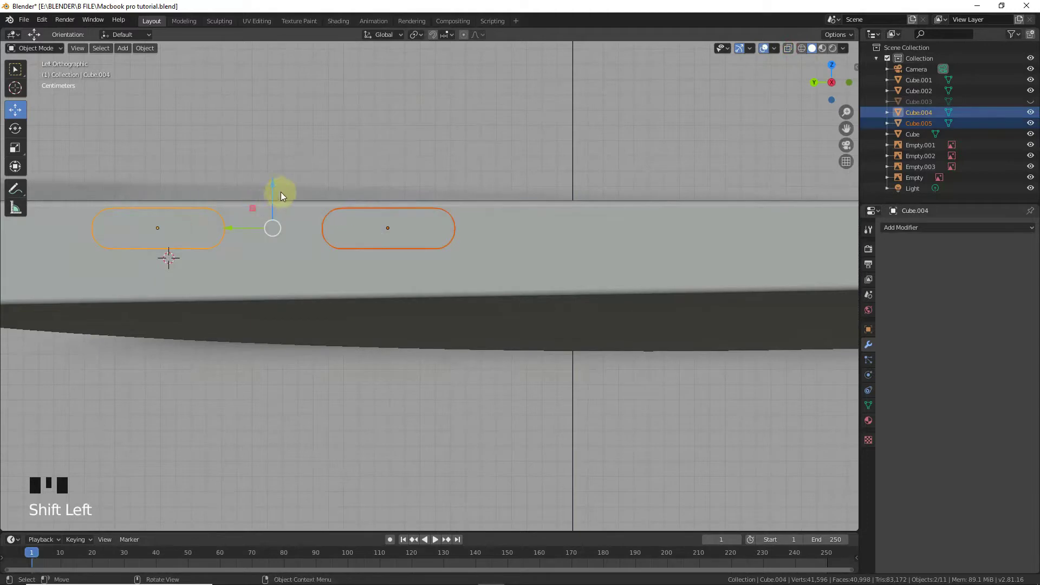
left_click_drag(281, 191, 277, 206)
scroll(390, 244, "down", 10)
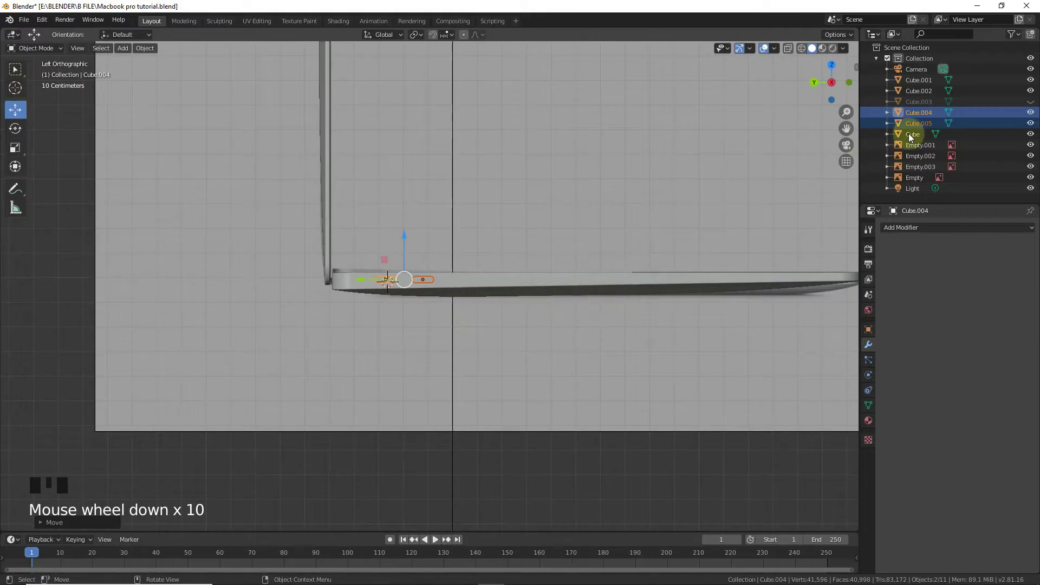
Hide the side-view reference image Empty.002.
left_click(1032, 156)
scroll(489, 267, "up", 3)
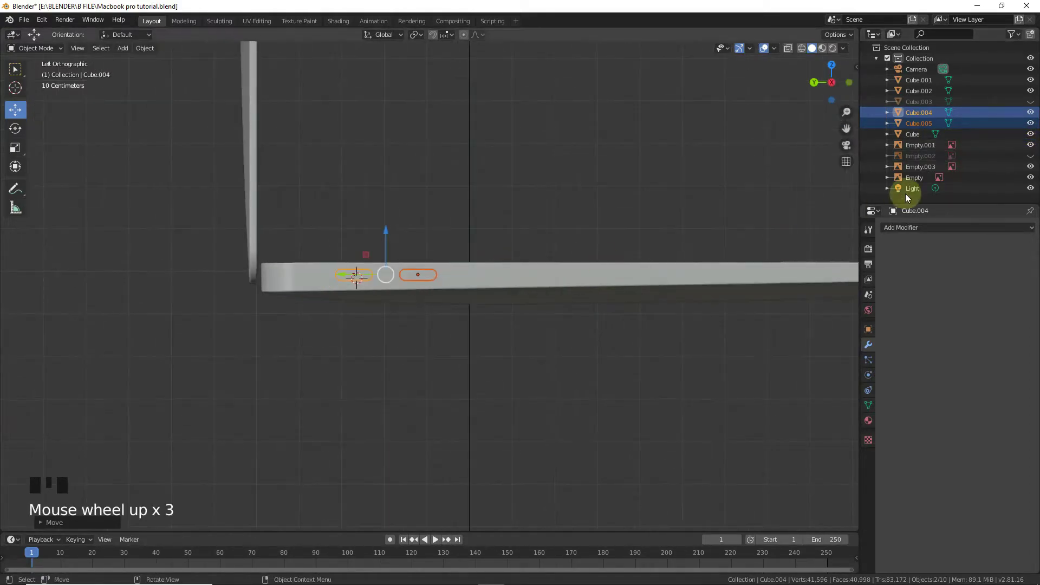
left_click_drag(846, 129, 738, 129)
Try to level the laptop by rotating the base, screen and both port cutters about 0.8° around the X axis.
left_click(502, 280)
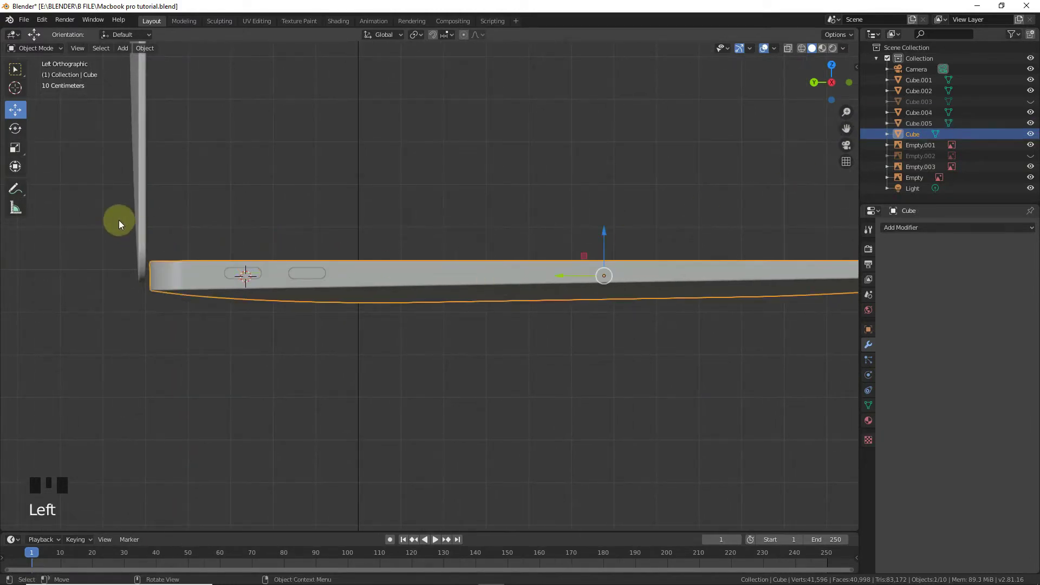
left_click(139, 209, "shift")
left_click(261, 277, "shift")
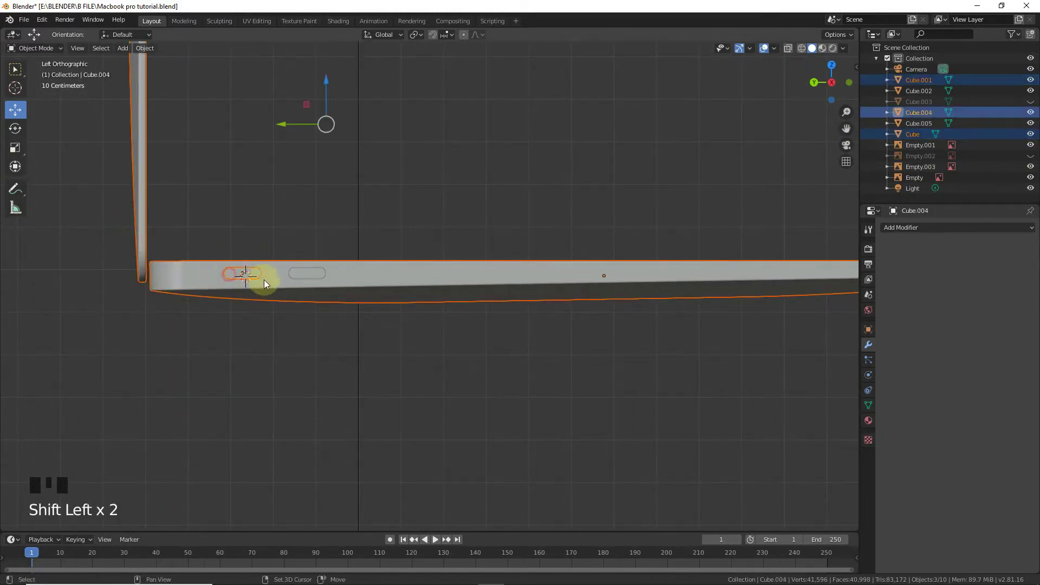
left_click(297, 277, "shift")
scroll(536, 302, "down", 1)
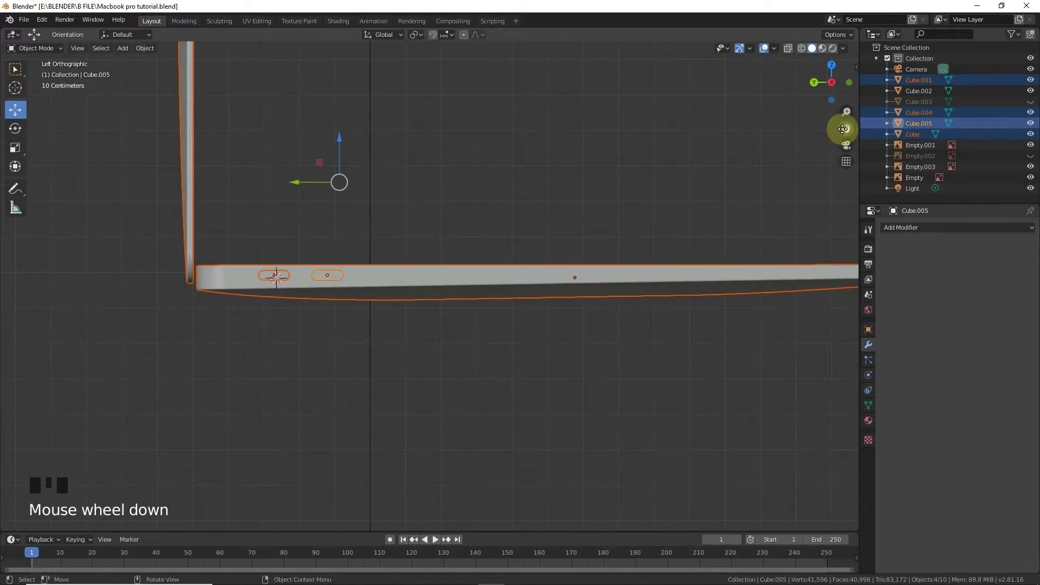
left_click_drag(843, 129, 789, 173)
scroll(678, 207, "down", 1)
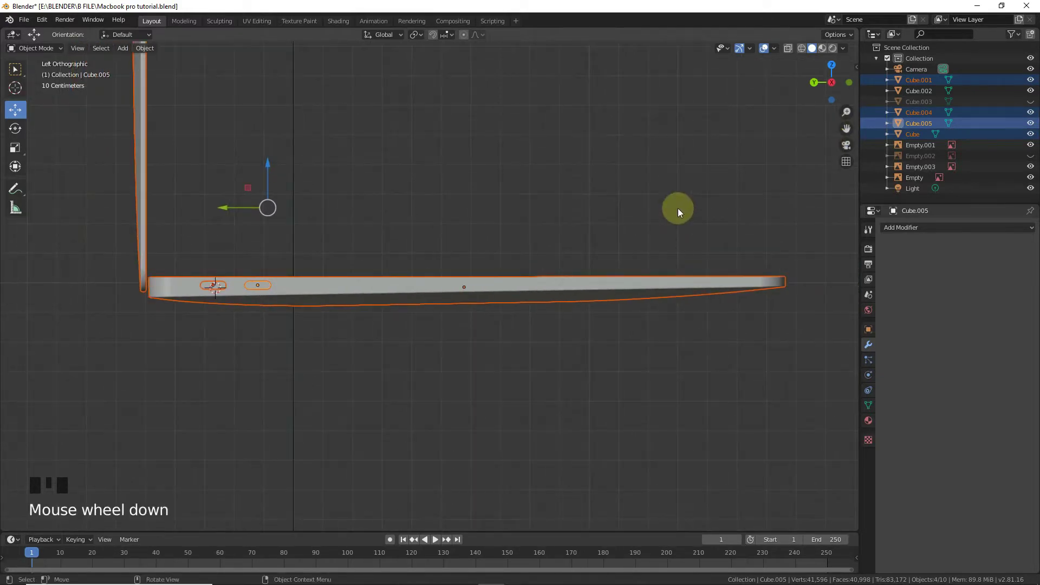
key("r")
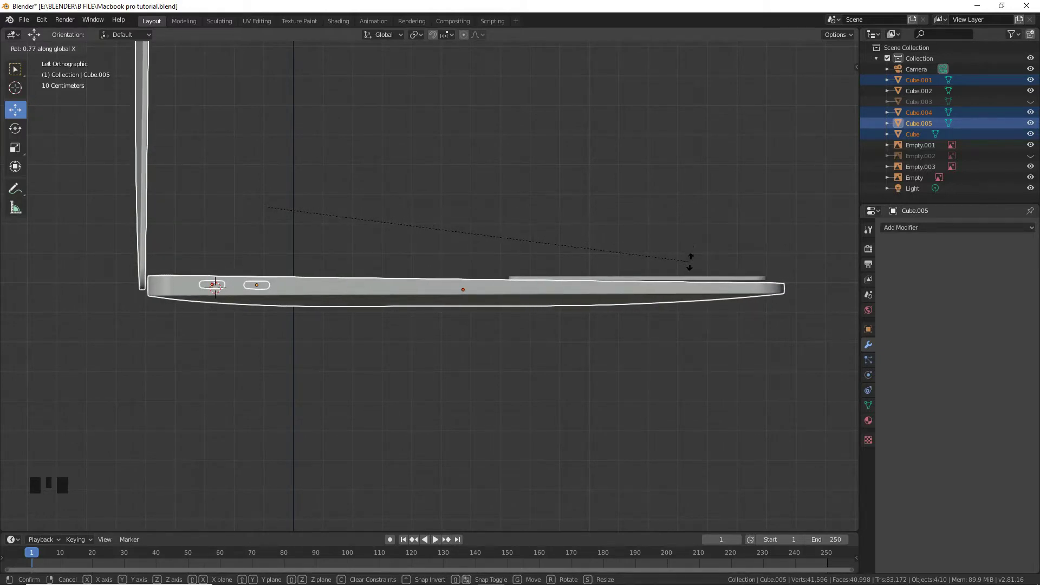
left_click(687, 255)
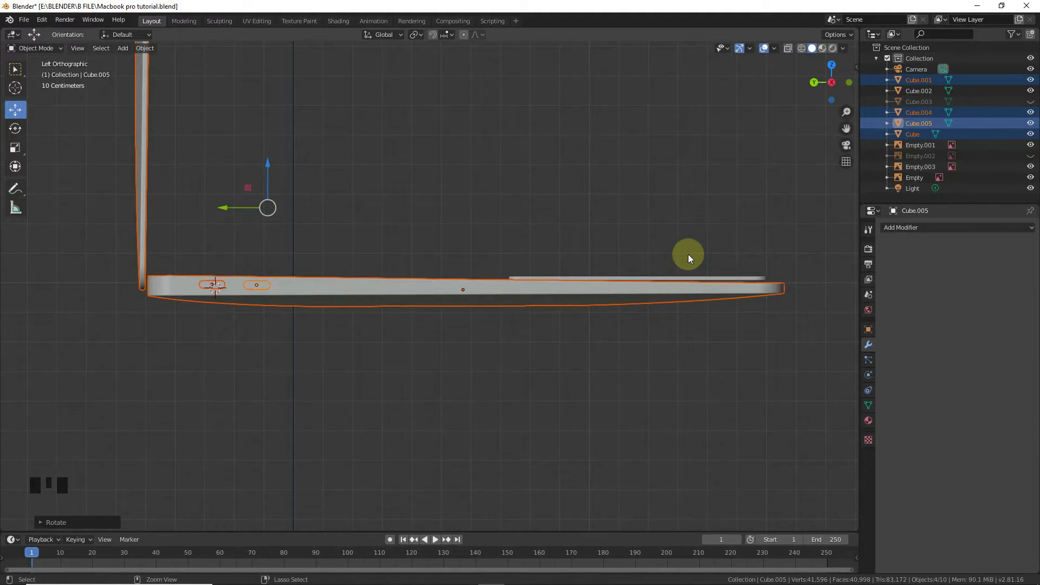
key("ctrl+z")
Select the trackpad, base, both port cutters and screen, and rotate them together slightly around the global X axis in left view.
left_click(735, 196)
left_click_drag(807, 86, 589, 223)
left_click(587, 225, "shift")
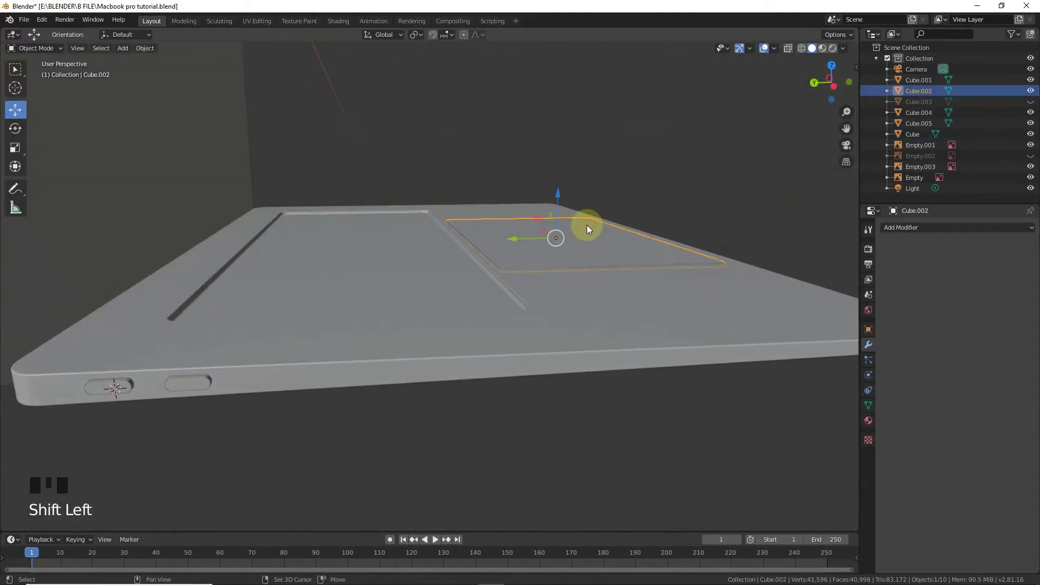
left_click(265, 369, "shift")
left_click(190, 382, "shift")
left_click(118, 387, "shift")
left_click(109, 237, "shift")
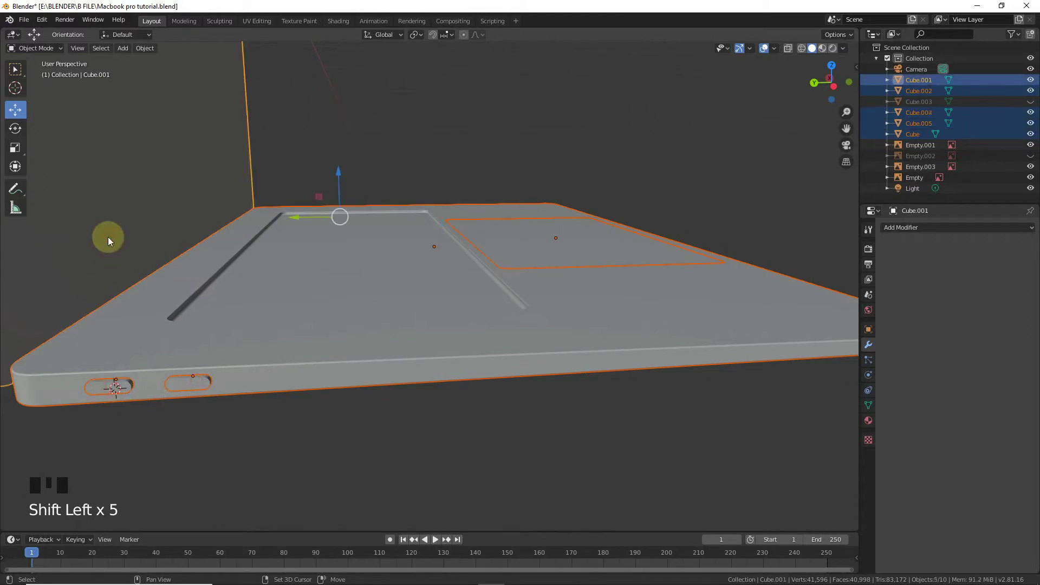
key("KP_3")
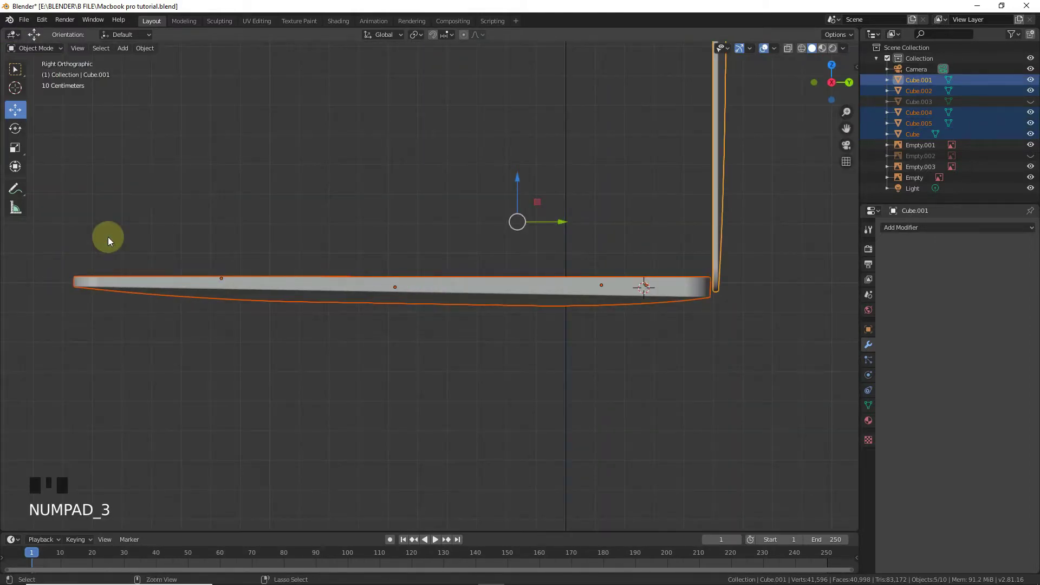
key("ctrl+KP_3")
scroll(663, 251, "down", 1)
key("r")
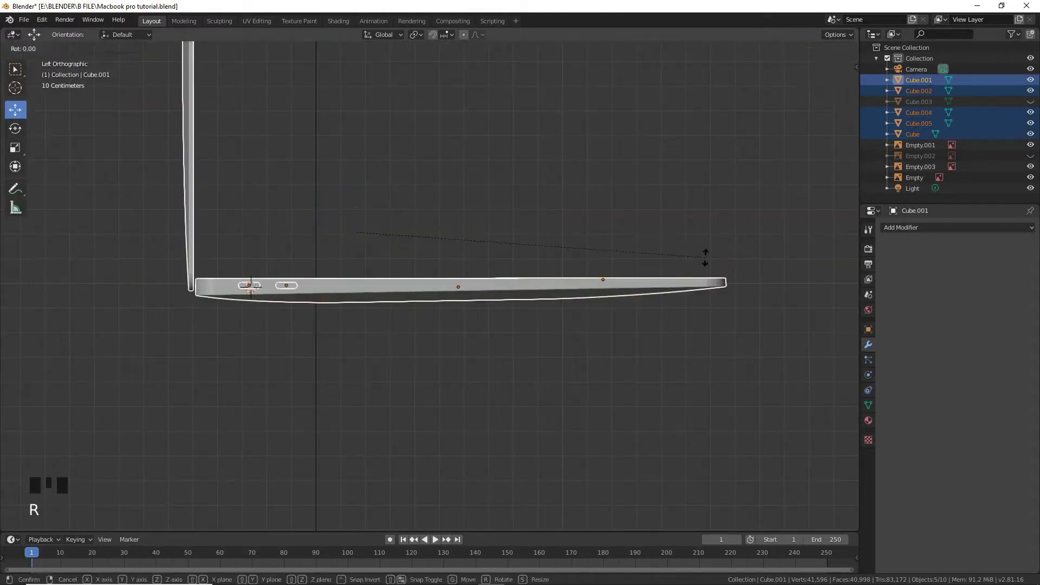
key("x")
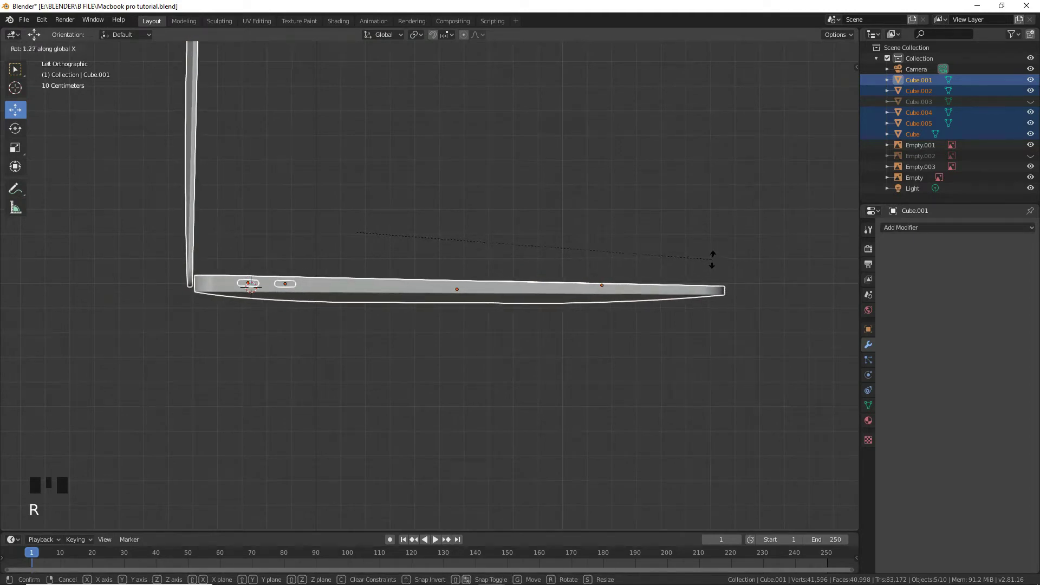
left_click(688, 171)
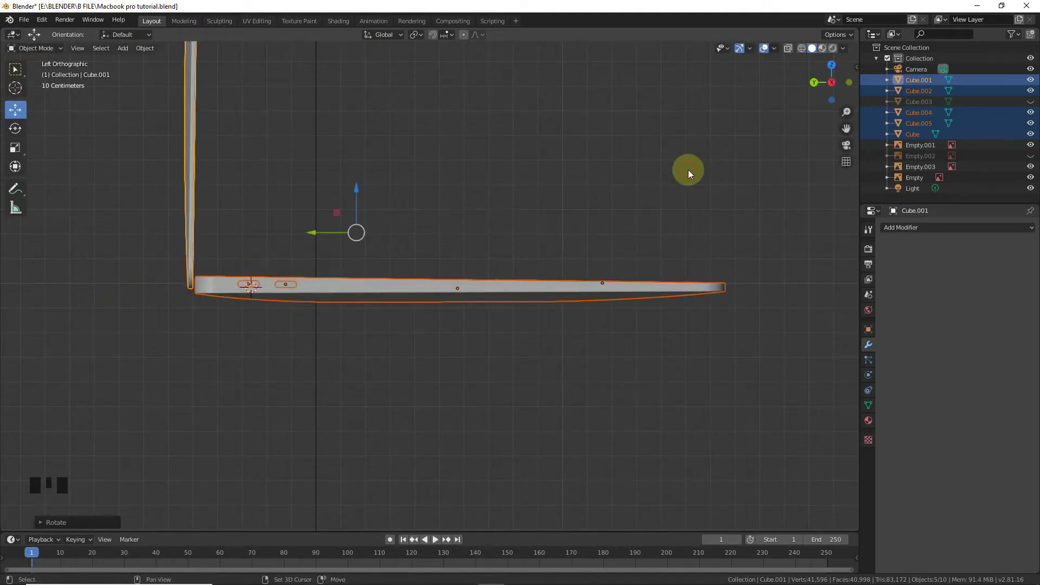
Lower the selected laptop parts about 0.03 m along Z and rotate them about -0.71° in left view.
key("g")
key("z")
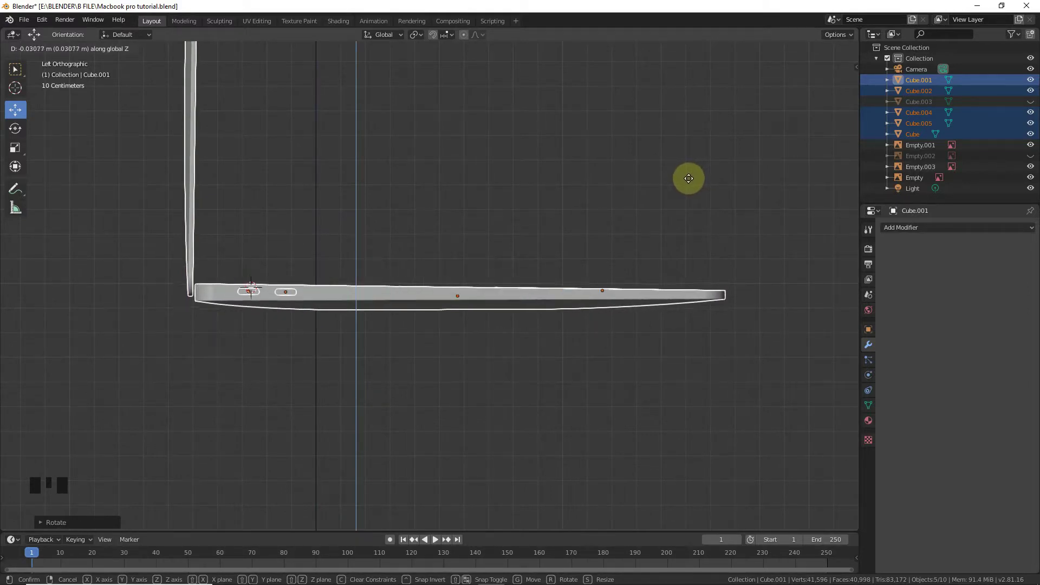
left_click(689, 178)
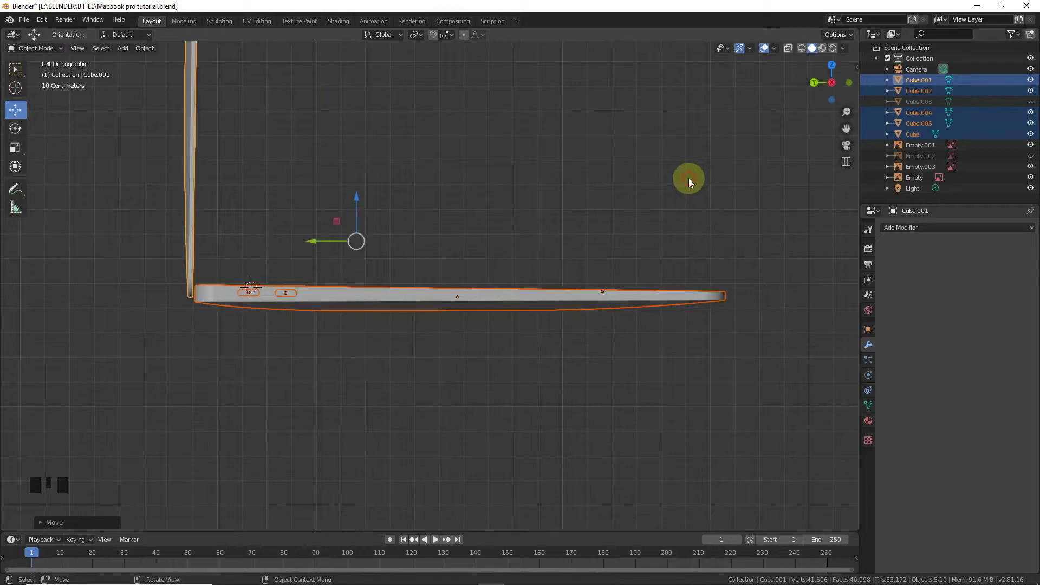
key("r")
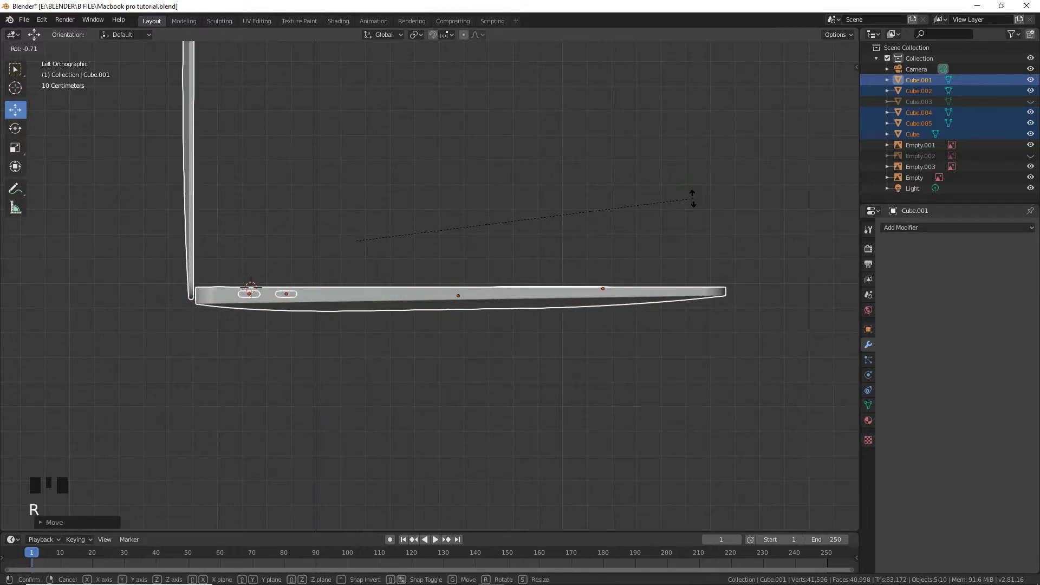
left_click(693, 198)
scroll(693, 199, "up", 2)
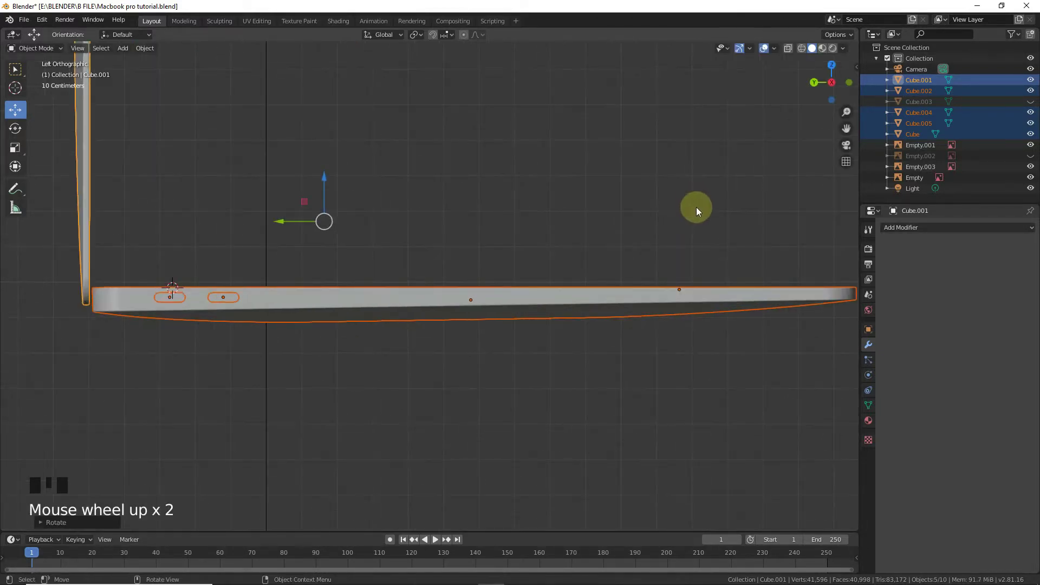
Raise the selected laptop parts about 0.009 m along Z and fine-tune their tilt around the global X axis.
key("g")
key("z")
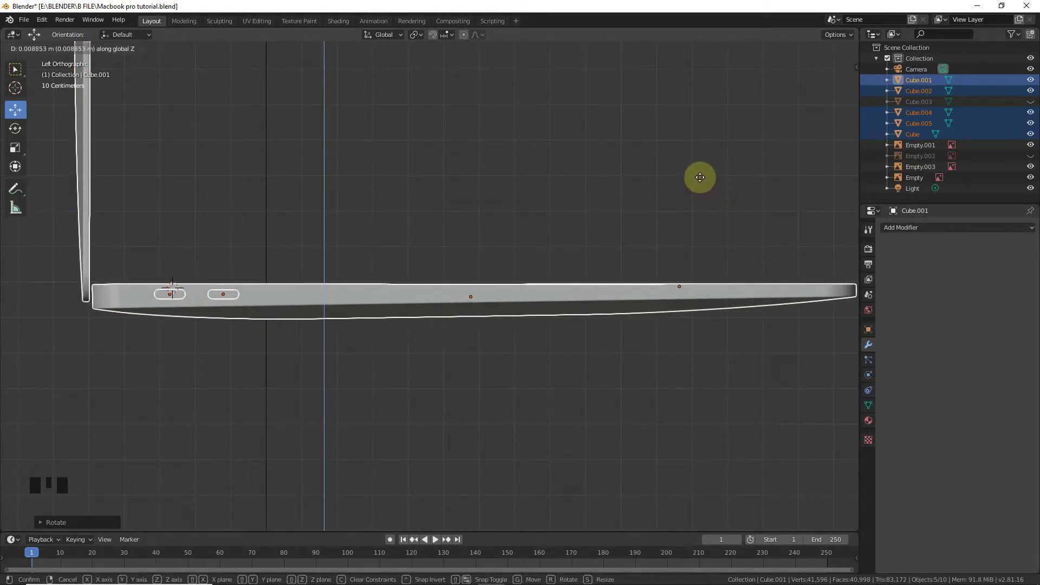
left_click(701, 177)
key("r")
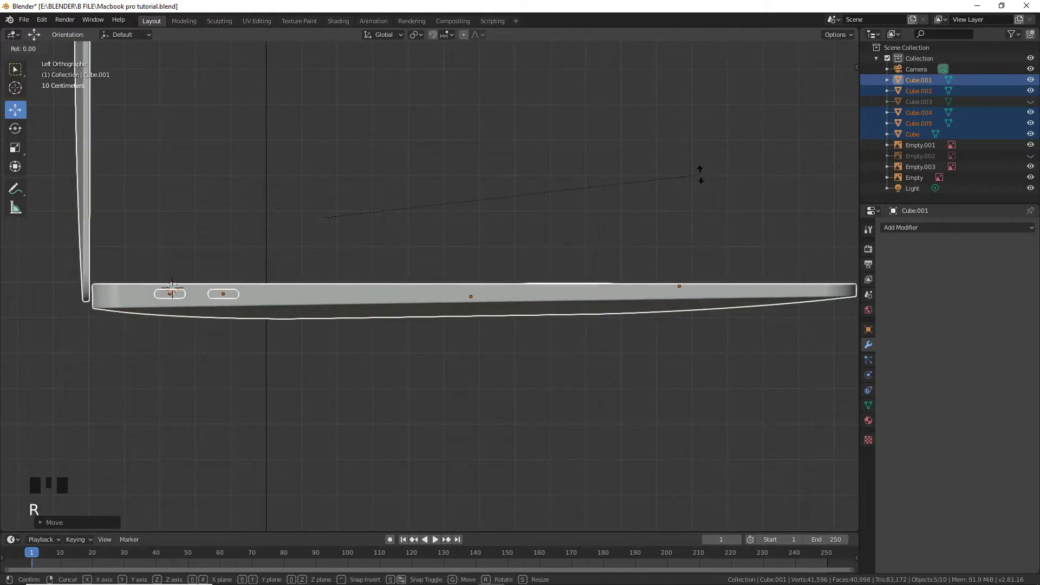
key("x")
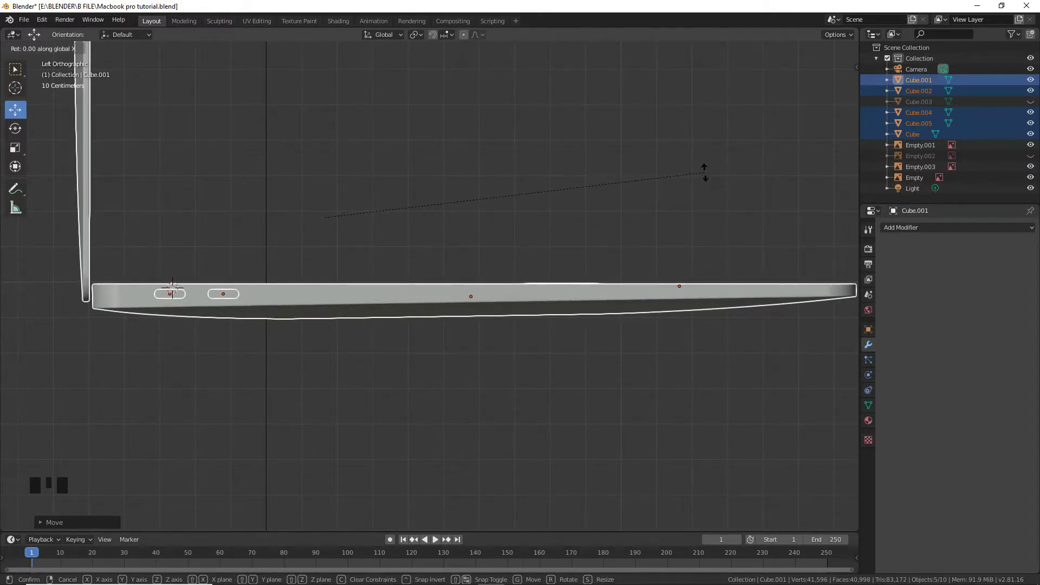
left_click(704, 172)
Examine the placement of the two port cutters on the laptop's left side up close, selecting each in turn.
scroll(505, 255, "down", 4)
scroll(447, 284, "up", 5)
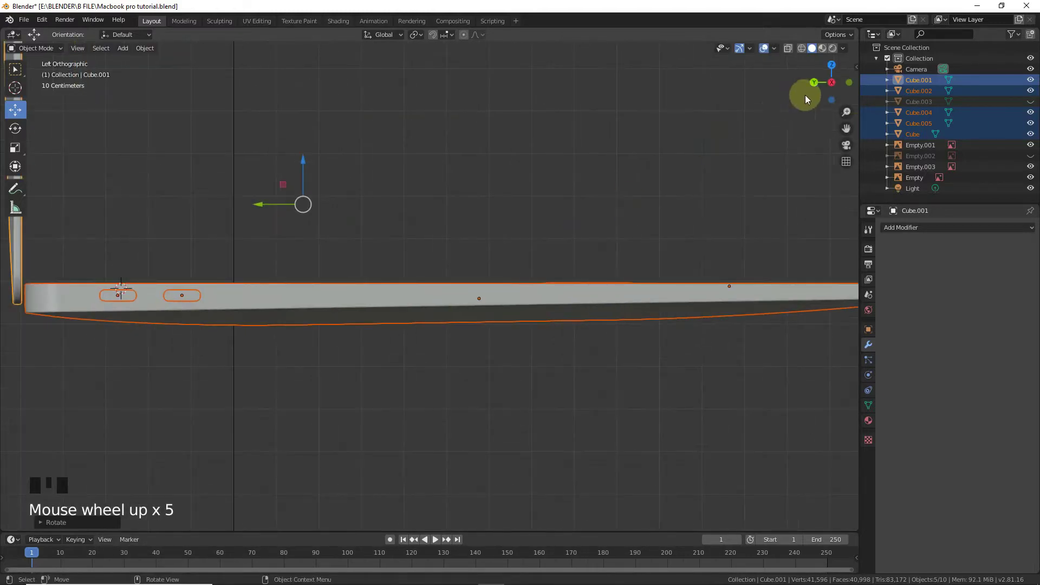
left_click_drag(847, 129, 1022, 165)
scroll(402, 314, "up", 4)
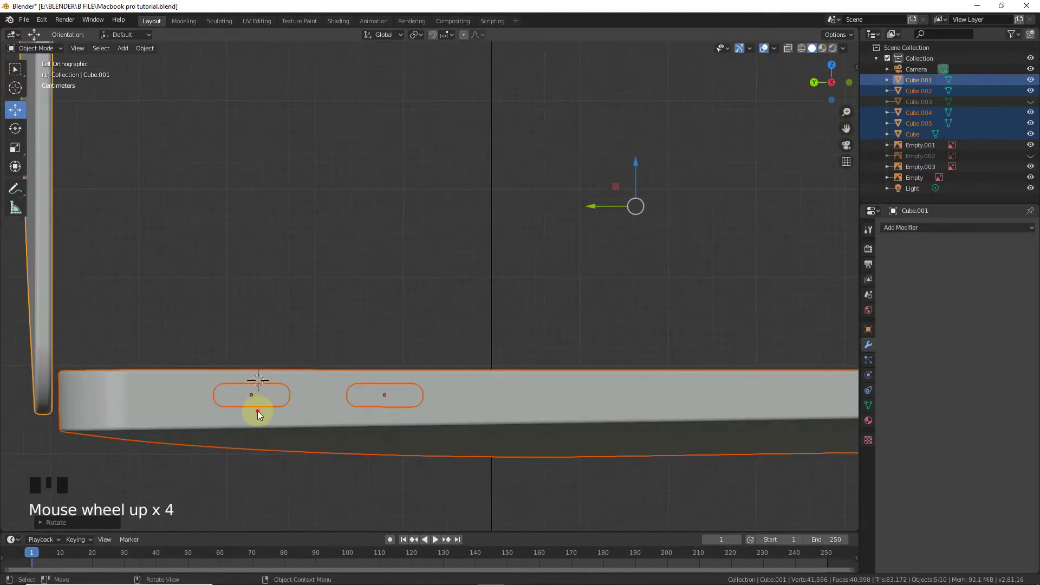
left_click(257, 410)
left_click(262, 400)
left_click(366, 397)
scroll(390, 379, "down", 5)
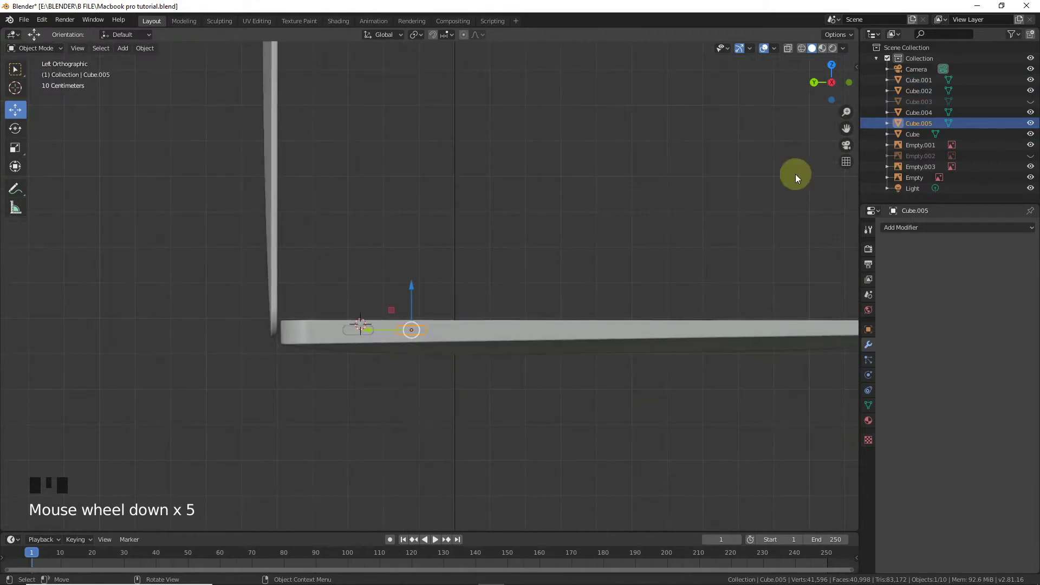
Add a Boolean modifier to the laptop base and duplicate it so there is one for each port cutter.
left_click_drag(829, 86, 830, 87)
scroll(731, 172, "down", 2)
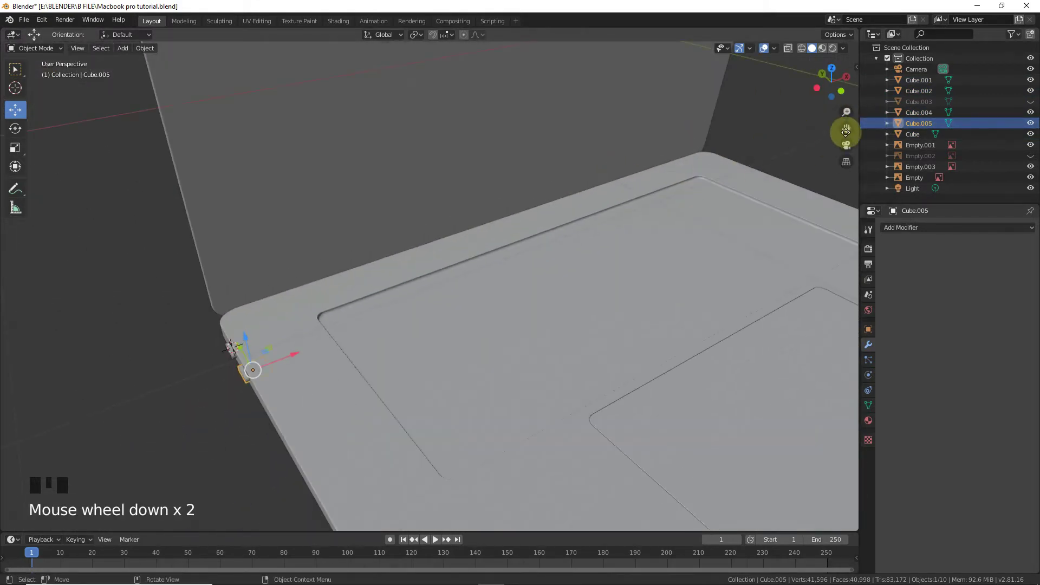
left_click_drag(846, 131, 460, 340)
left_click(548, 372)
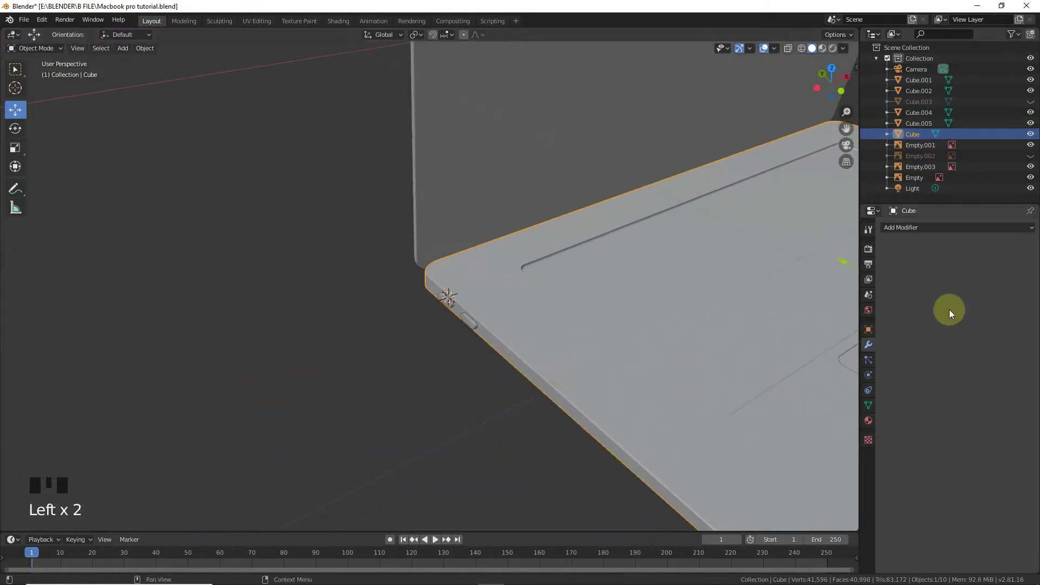
left_click(945, 227)
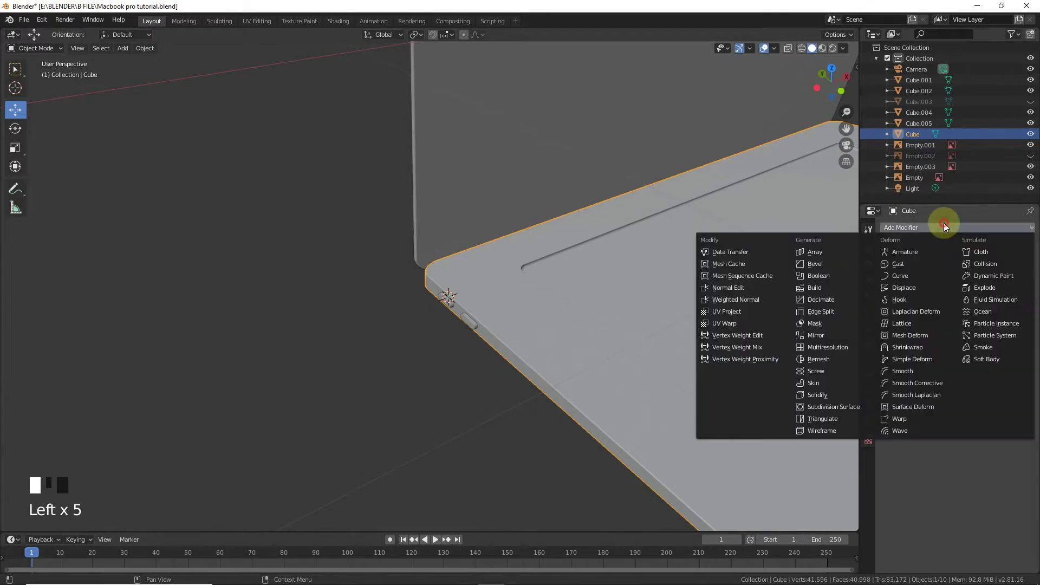
left_click(820, 278)
left_click(1007, 284)
Set Cube.004 and Cube.005 as the objects of the base's two Boolean Difference modifiers, applying both modifiers.
left_click(1027, 312)
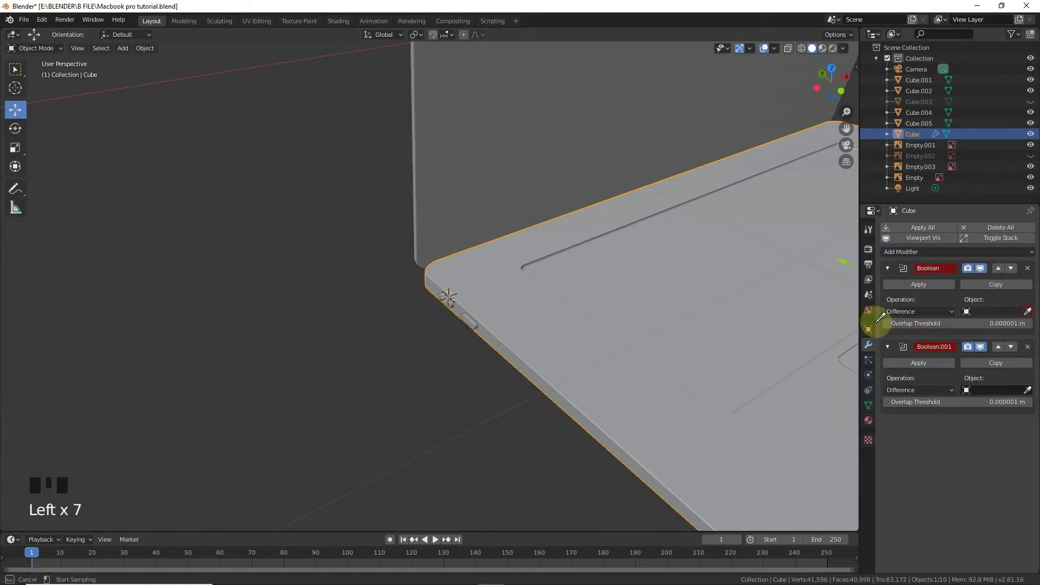
left_click(448, 301)
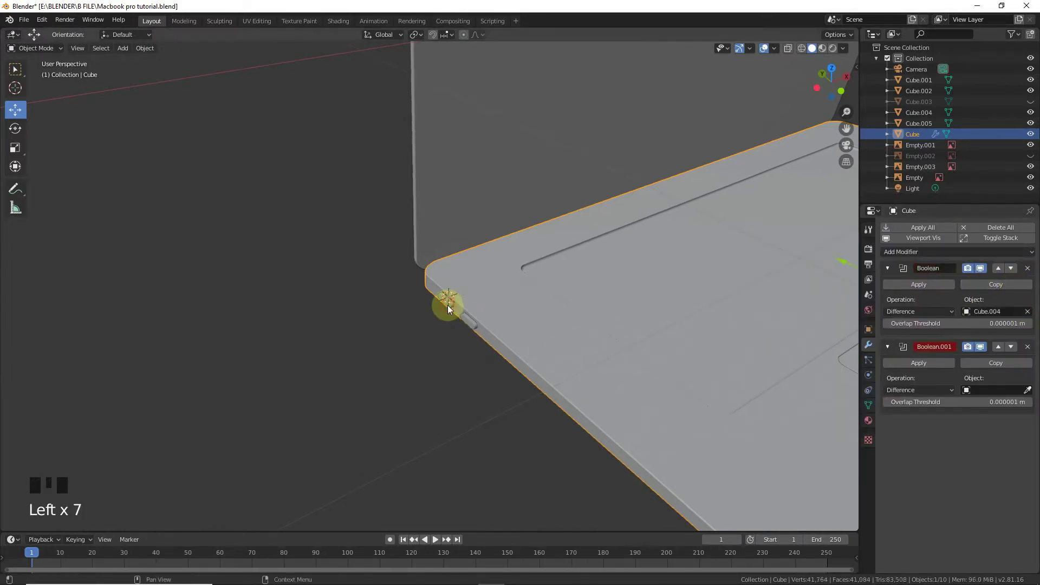
left_click(921, 283)
left_click(1029, 312)
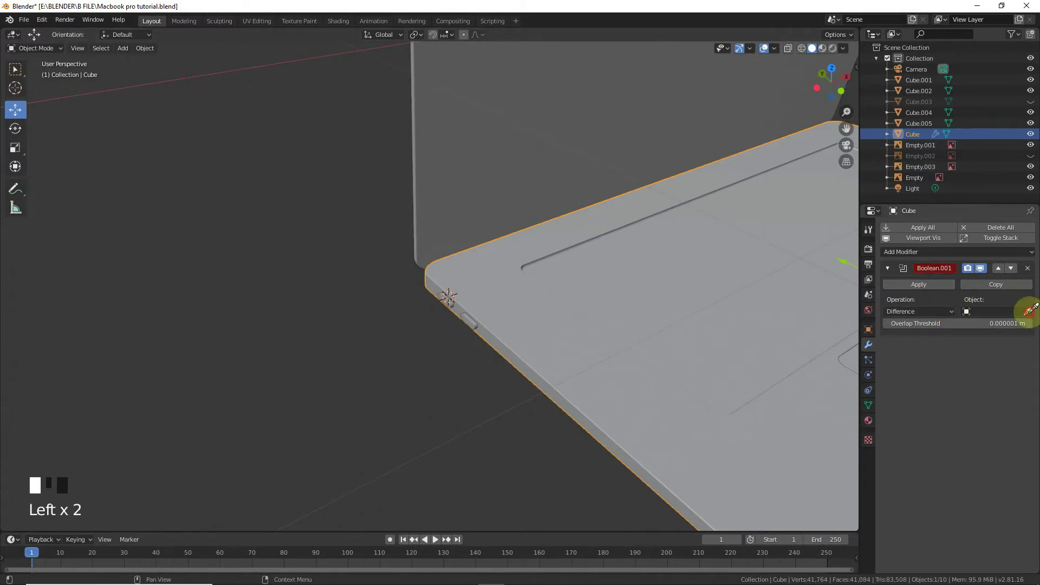
left_click(471, 319)
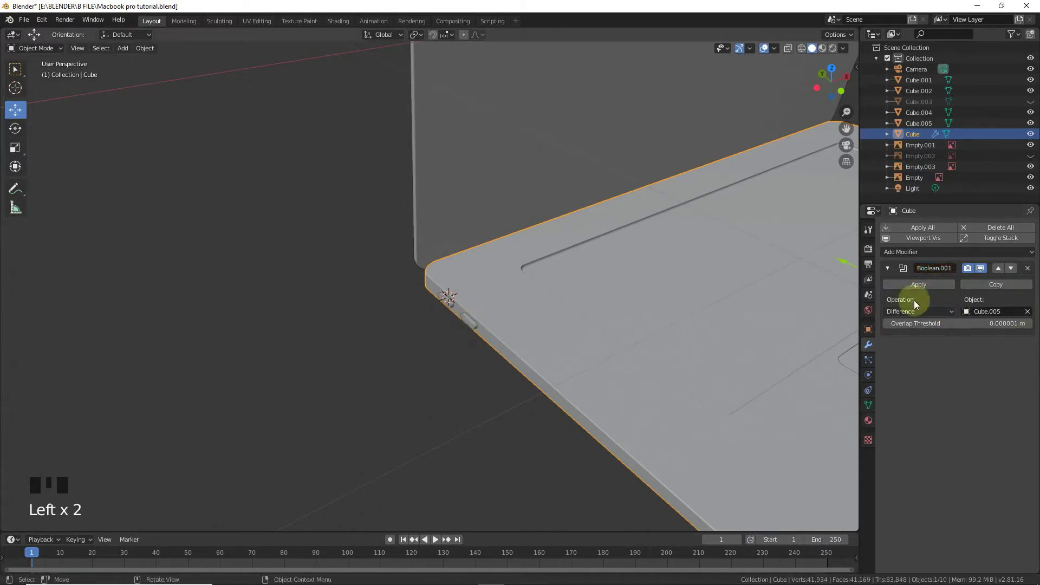
left_click(940, 284)
Hide both port cutters, Cube.004 and Cube.005.
left_click(476, 323)
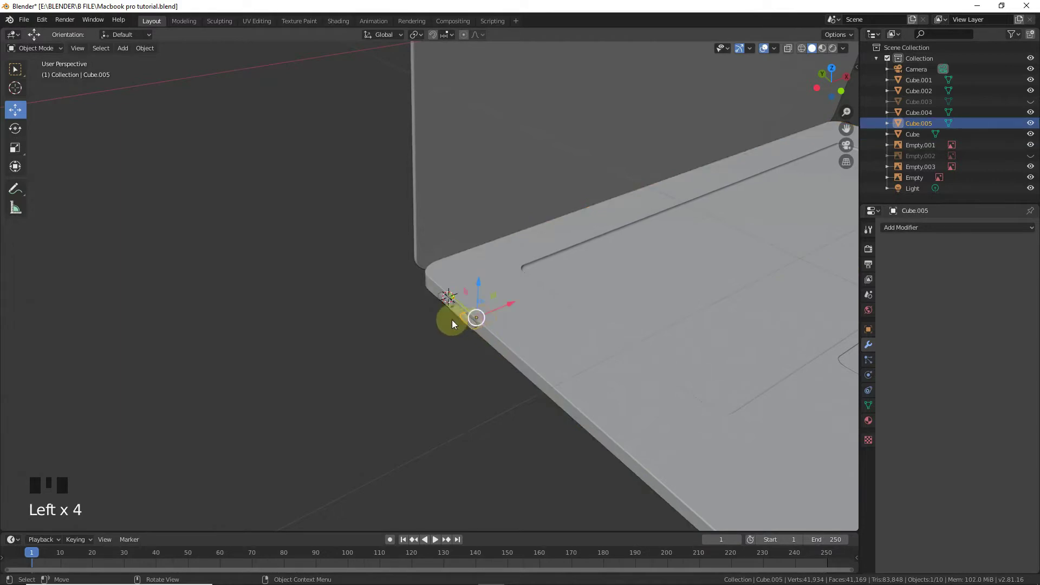
scroll(442, 318, "up", 6)
left_click(480, 335, "shift")
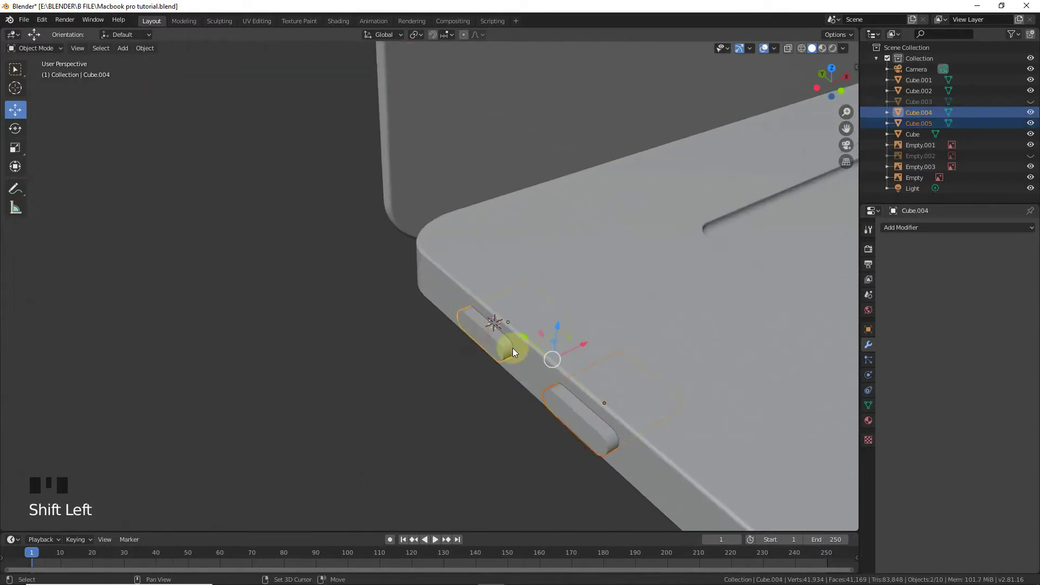
key("h")
Bevel the outer rim edge loops of both port openings in the base by about 0.0018 m with 20 segments.
left_click_drag(832, 86, 840, 128)
scroll(833, 125, "up", 2)
left_click(550, 317)
key("Tab")
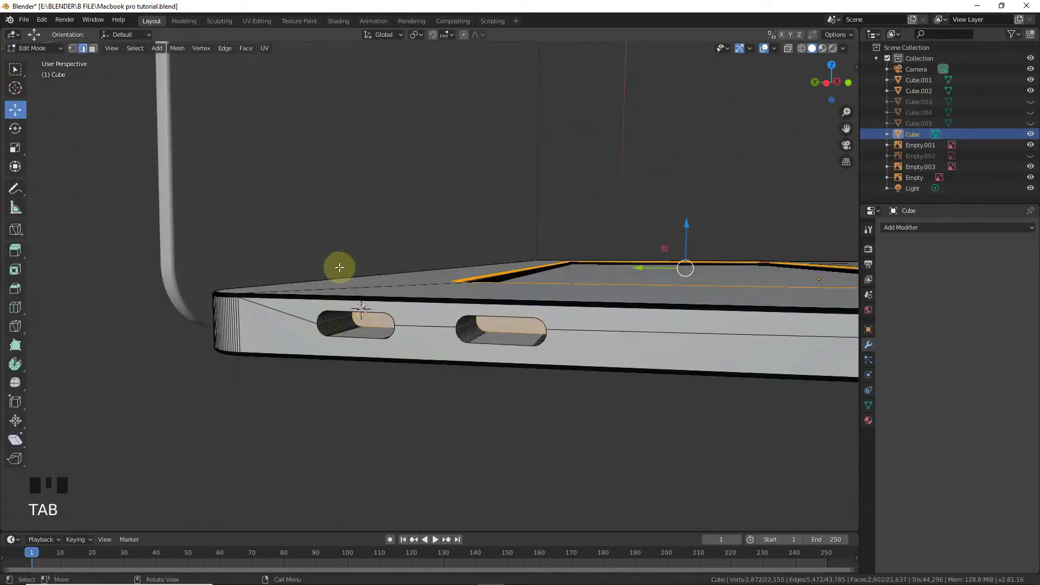
left_click(315, 311, "alt")
left_click(331, 325, "alt+shift")
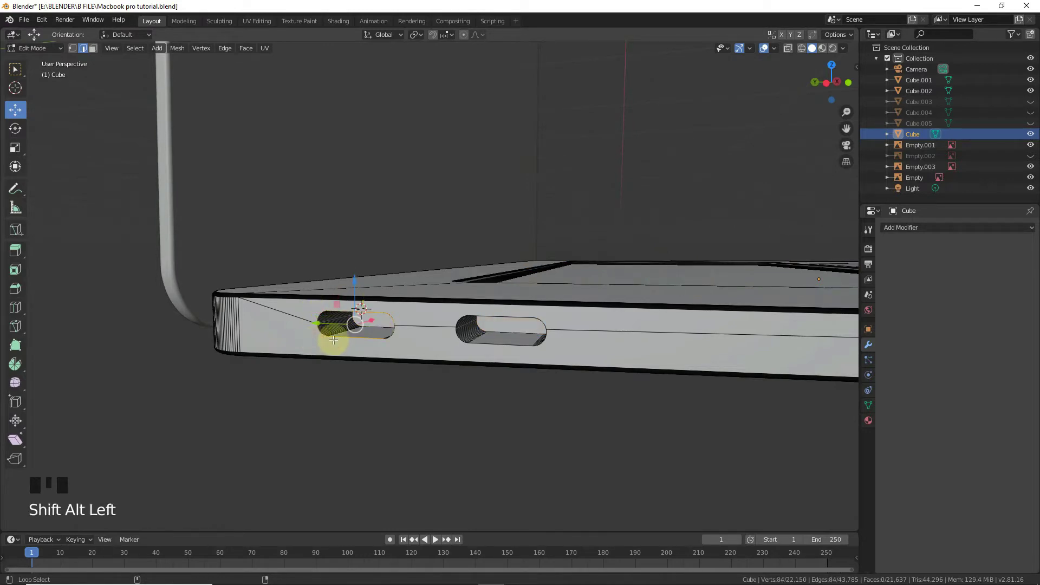
left_click(456, 313, "alt+shift")
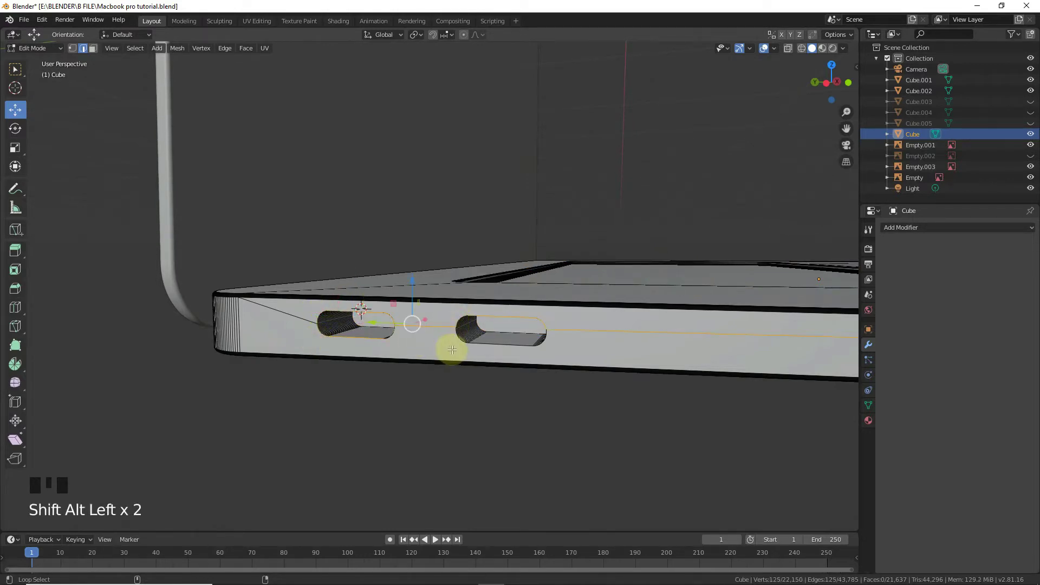
left_click(617, 330, "shift")
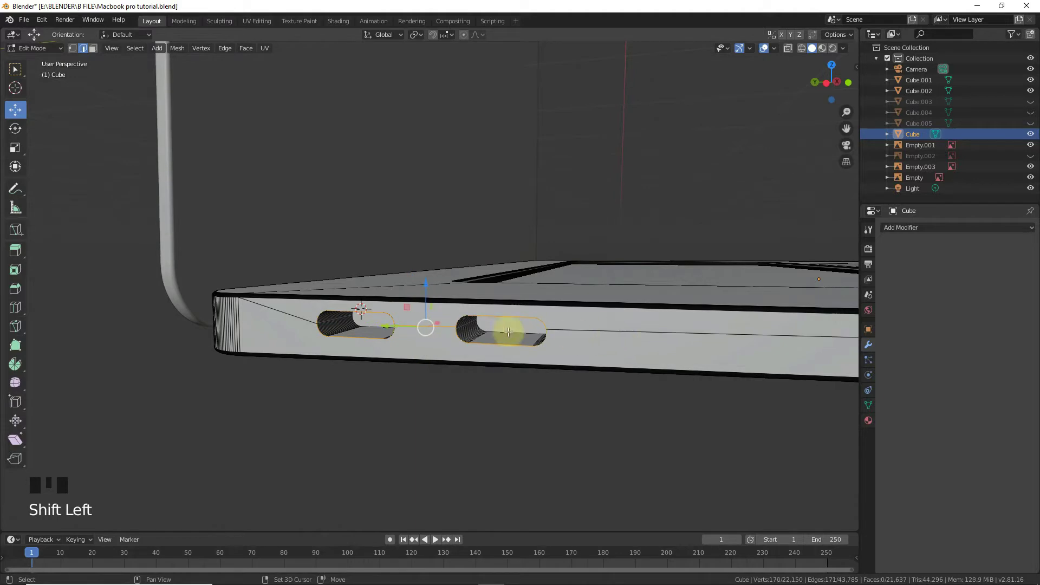
scroll(587, 313, "up", 2)
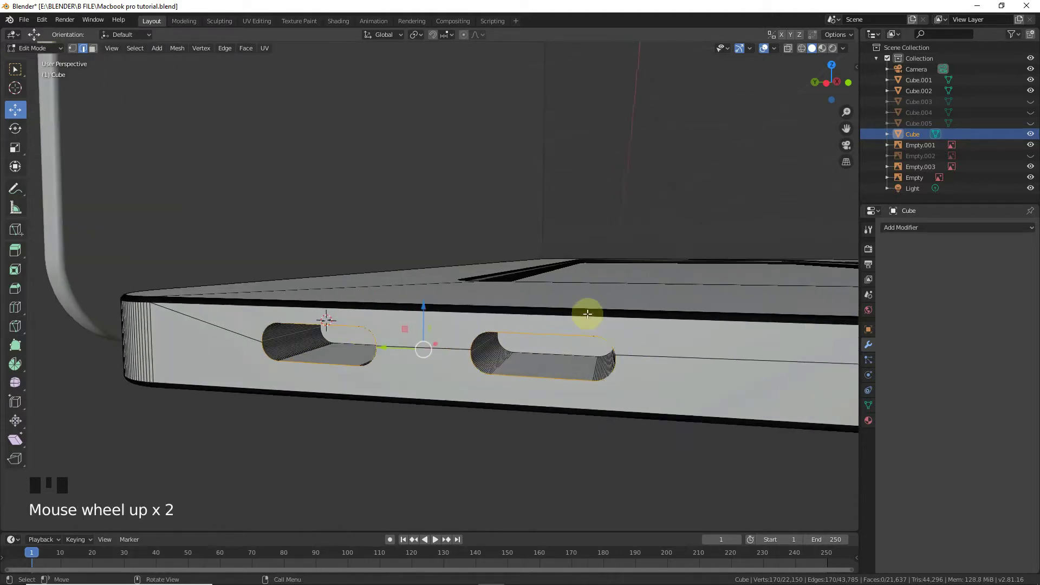
key("ctrl+b")
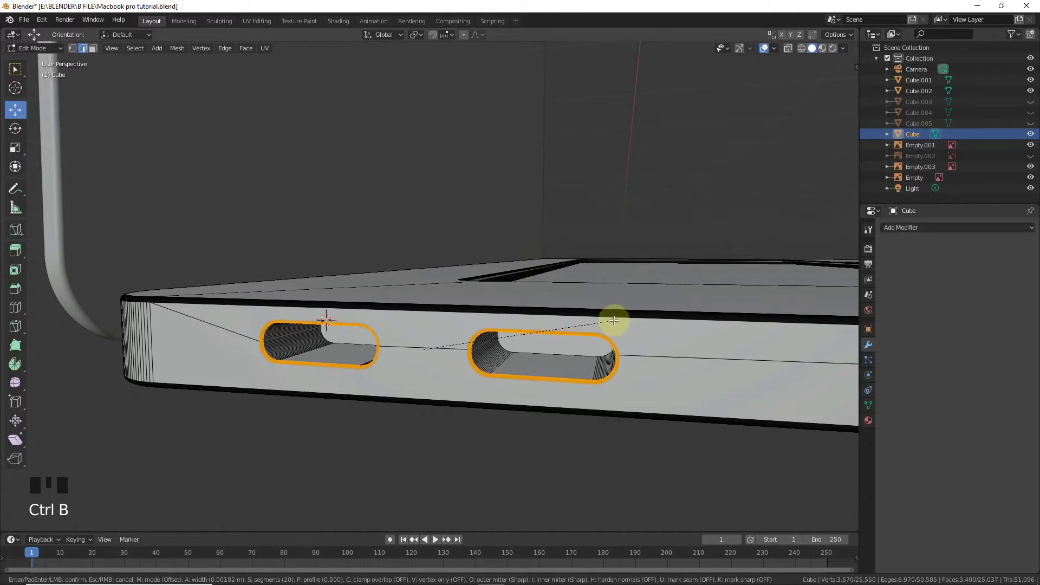
left_click(616, 321)
key("Tab")
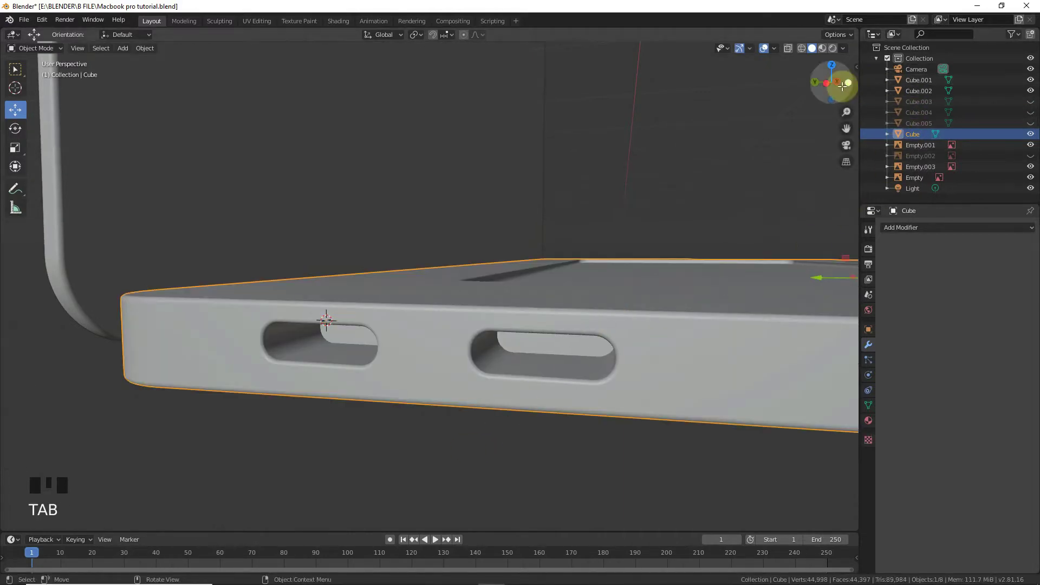
Assign the Dark material to the inner wall faces of both port openings.
left_click_drag(832, 81, 770, 304)
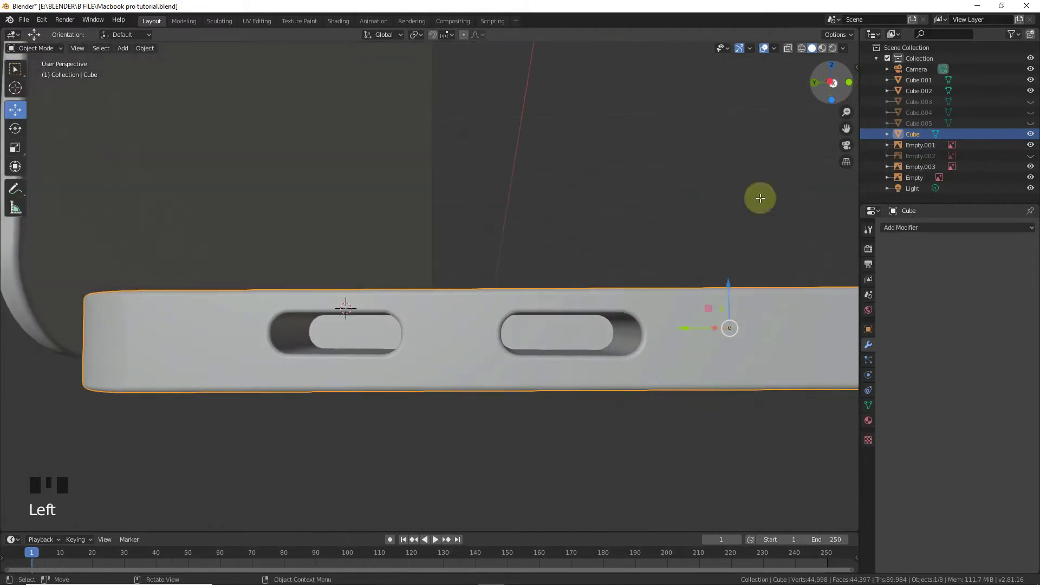
key("Tab")
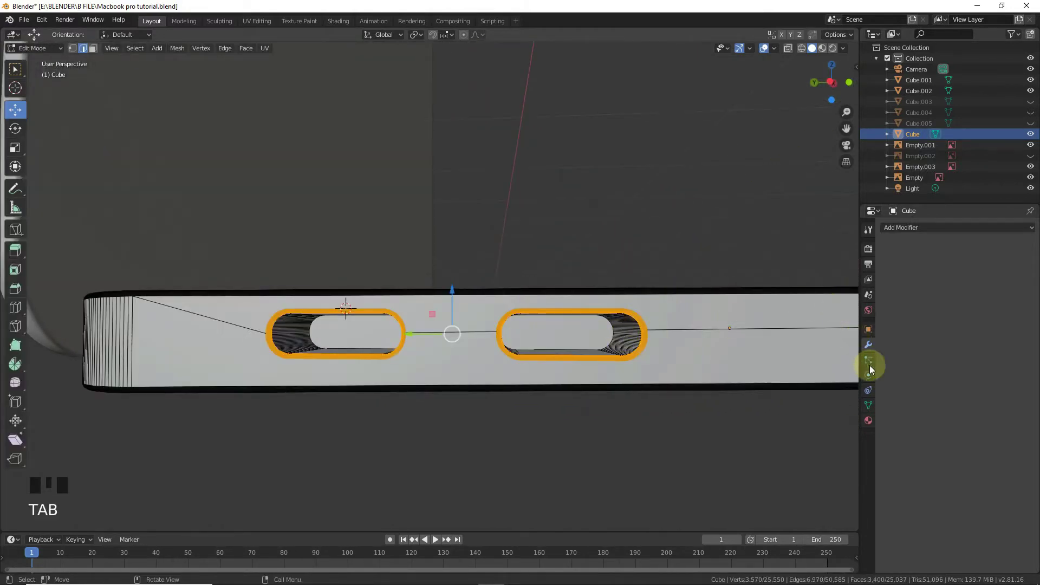
left_click(93, 48)
left_click(624, 347, "alt")
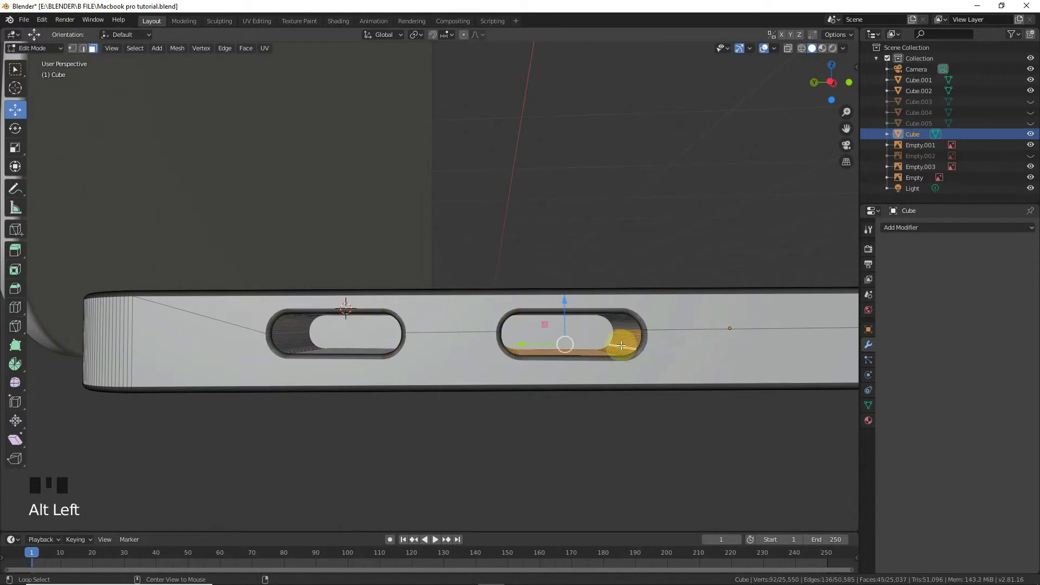
left_click(627, 323, "alt+shift")
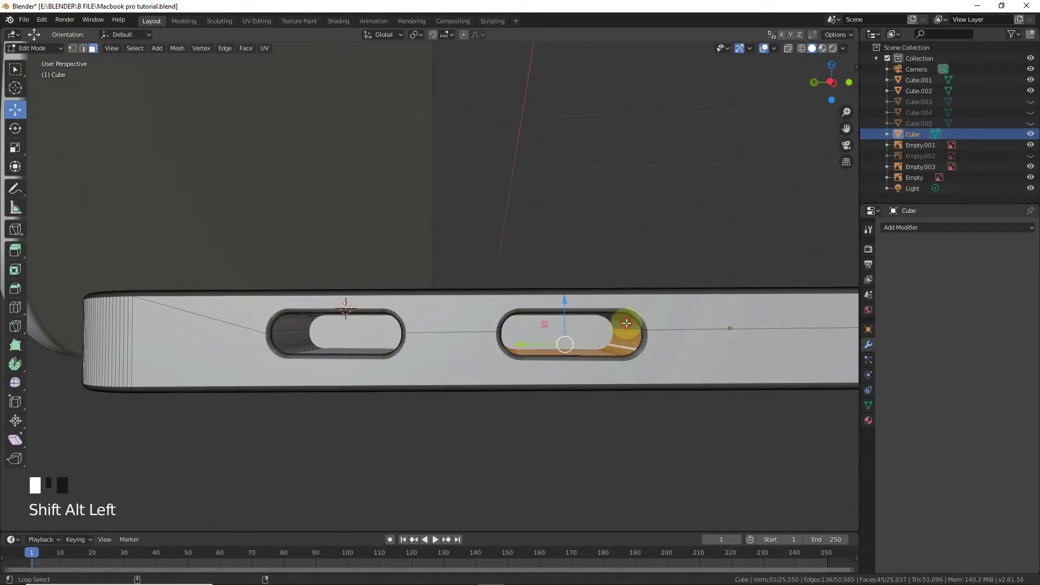
left_click(868, 420)
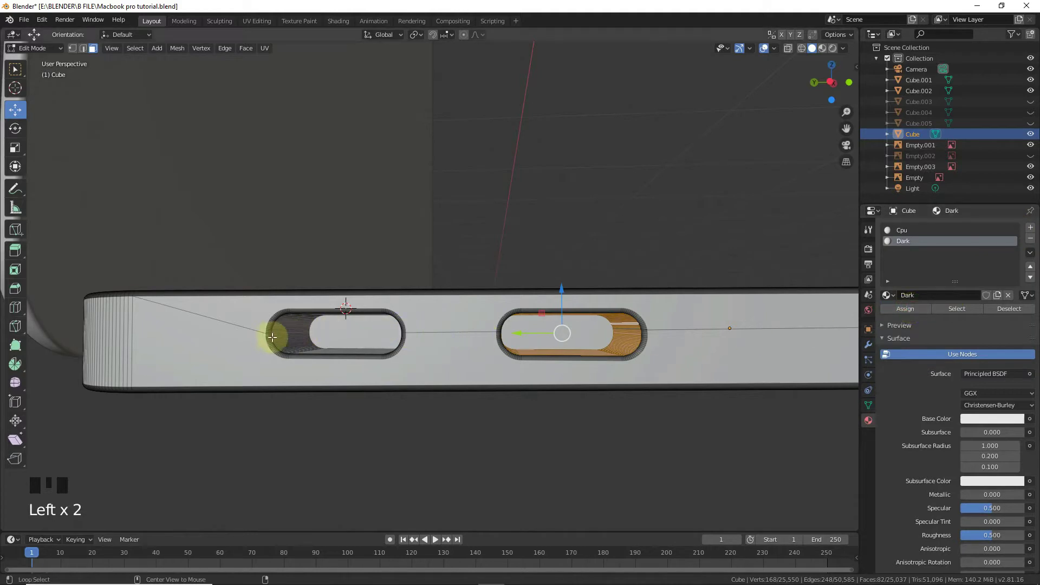
left_click(296, 340, "alt")
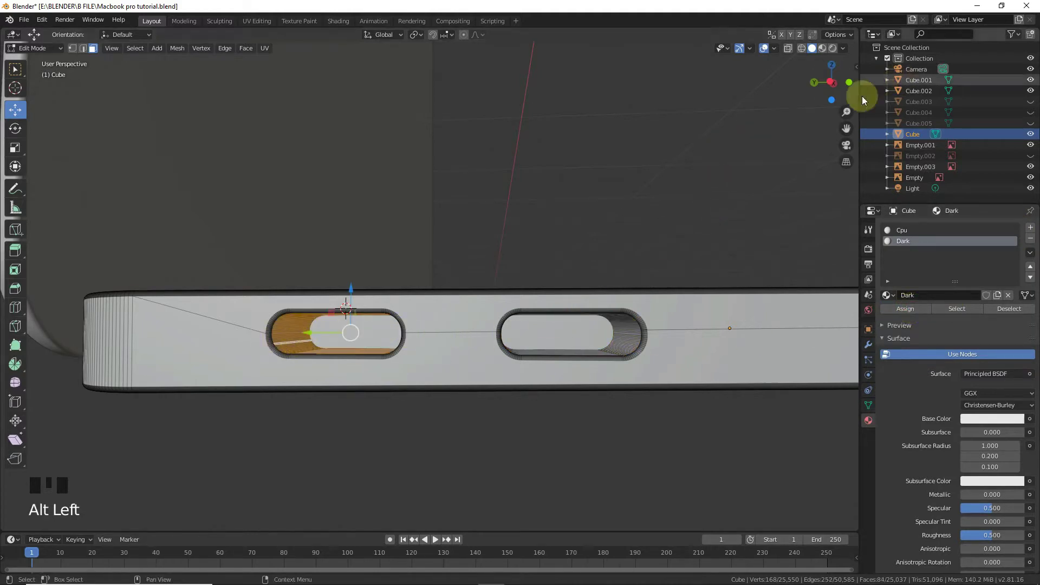
left_click_drag(848, 88, 825, 89)
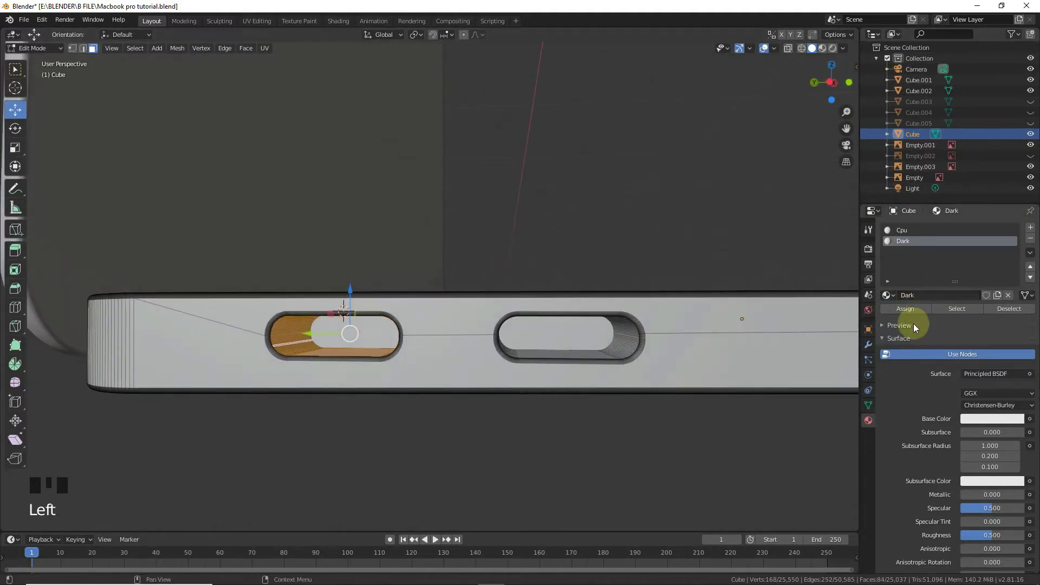
left_click(907, 310)
Assign the Dark material to the back face inside each of the two port openings.
left_click(557, 336)
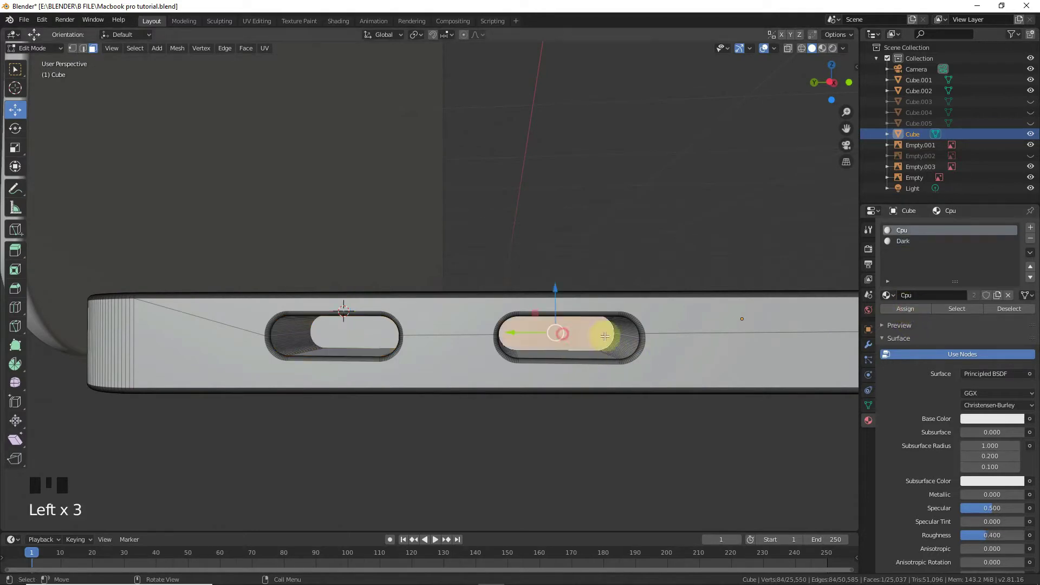
left_click(905, 308)
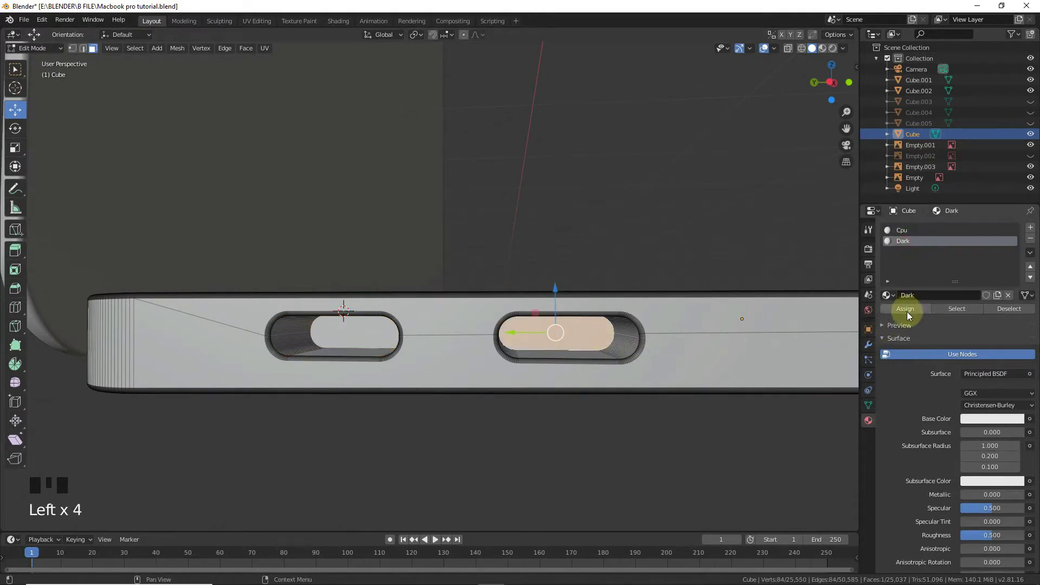
left_click(905, 309)
left_click(342, 332)
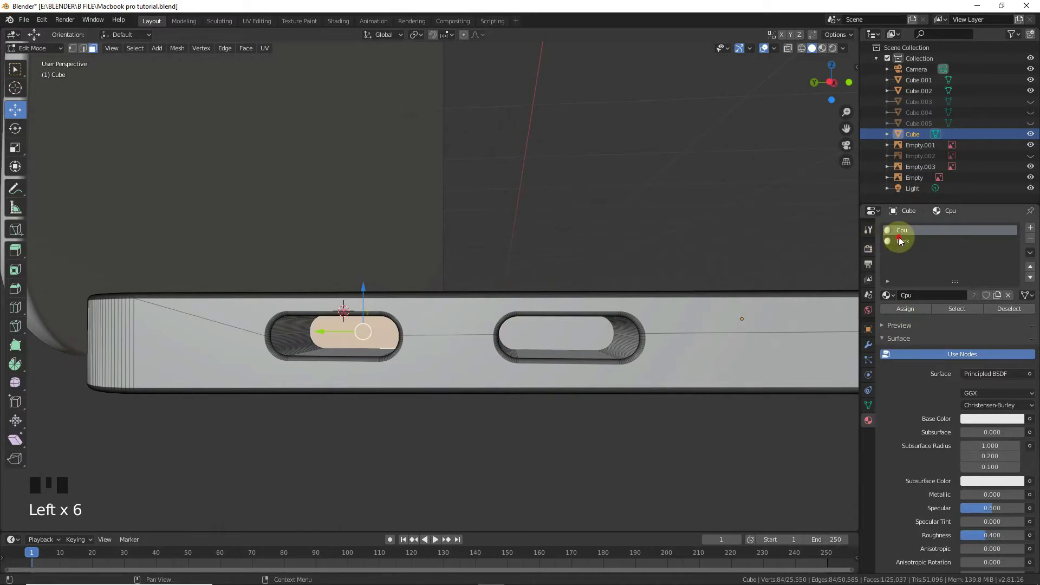
left_click(900, 241)
left_click(906, 309)
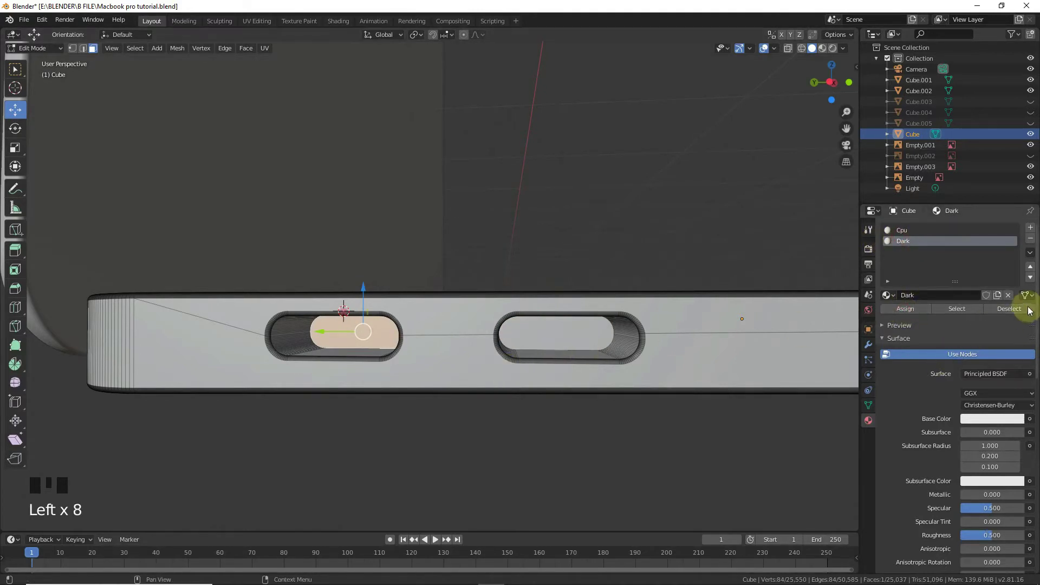
Check which faces of the base use the Dark material by selecting them, deselect them and return to Object Mode.
left_click(992, 308)
left_click(977, 307)
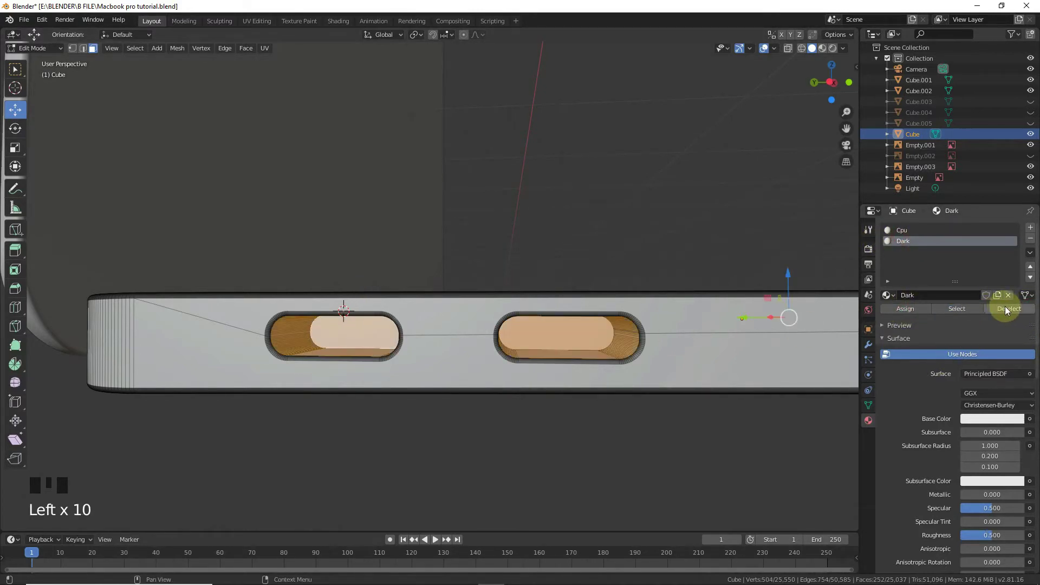
left_click(1005, 308)
left_click(617, 474)
key("Tab")
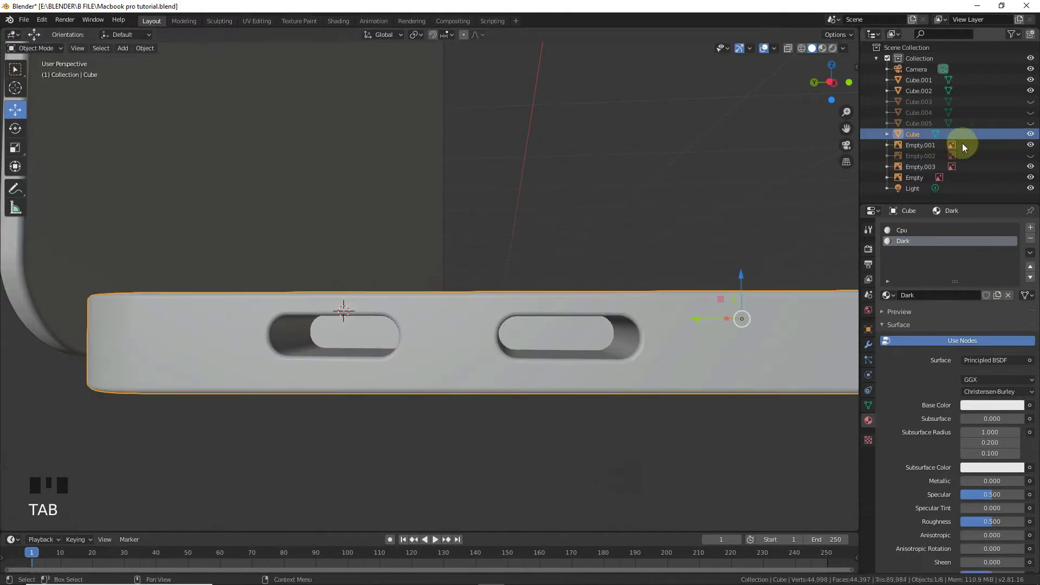
Unhide the port cutter nearest the hinge, Cube.004, leaving Cube.003 hidden.
left_click(1030, 101)
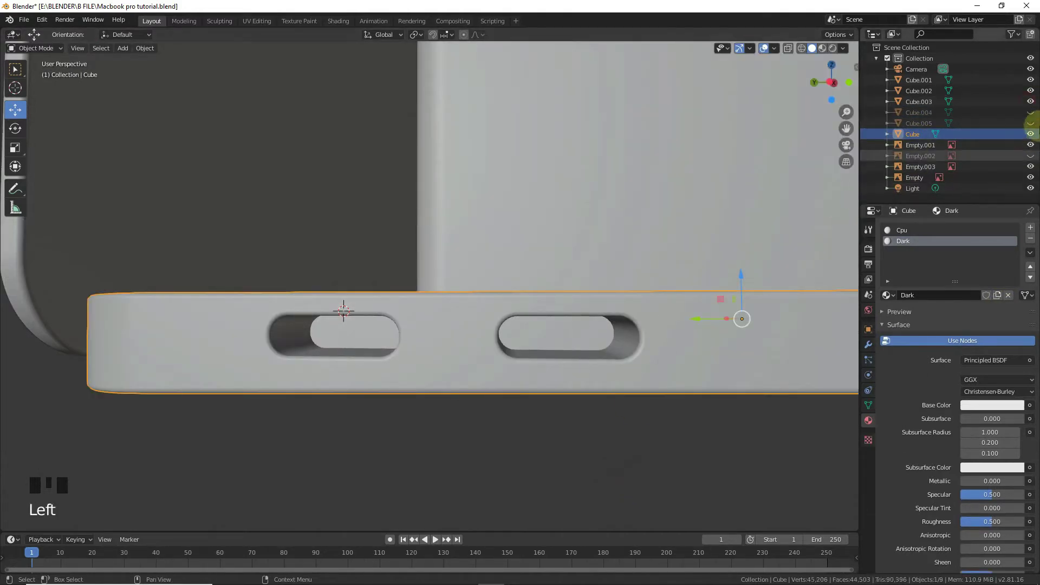
left_click(1031, 101)
left_click(1031, 112)
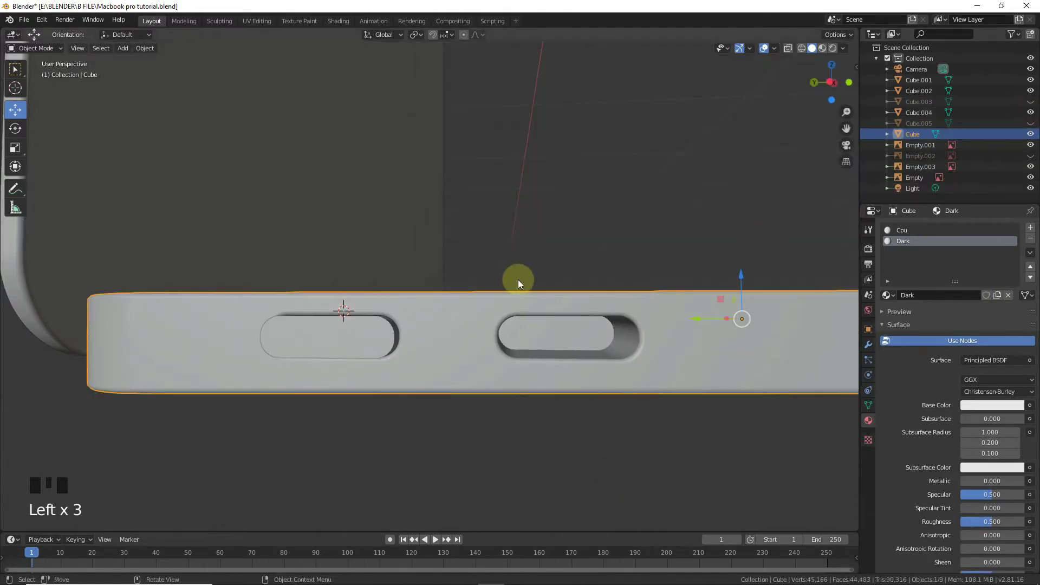
Scale the unhidden port cutter Cube.004 down uniformly to about 0.59 so it sits inside the port opening.
left_click(391, 330)
key("KP_1")
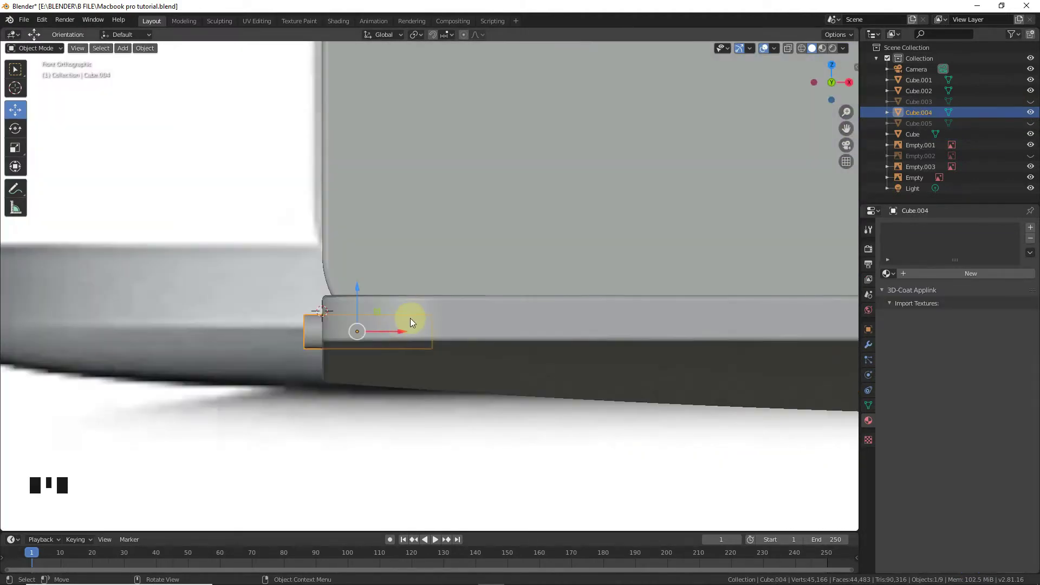
key("ctrl+KP_3")
scroll(420, 320, "up", 6)
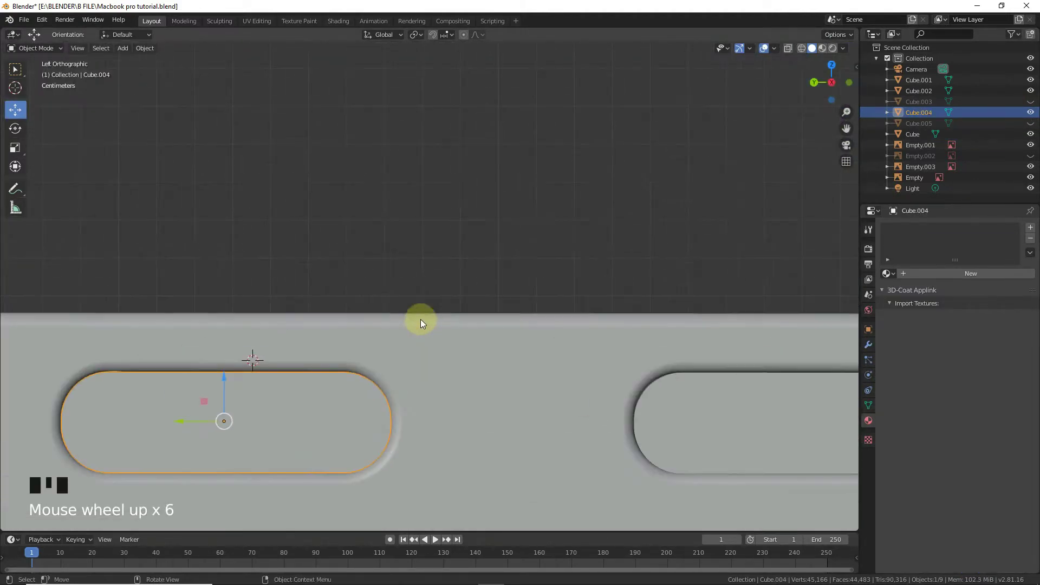
left_click_drag(846, 129, 226, 304)
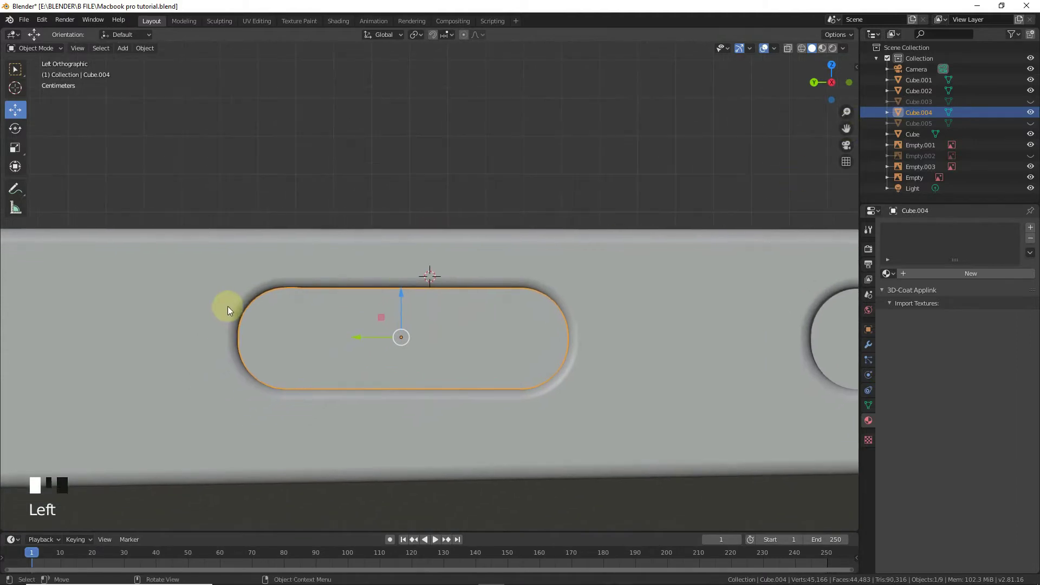
scroll(779, 433, "up", 2)
key("s")
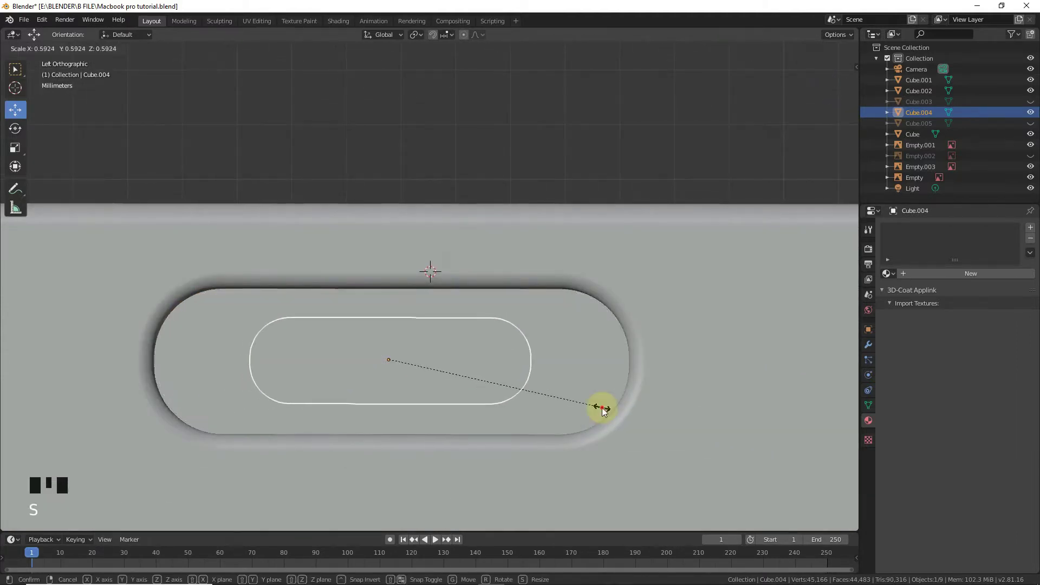
left_click(603, 407)
Flatten the connector piece to about 0.67 along Z, widen it to about 1.18 along Y, and flatten it slightly more along Z.
key("s")
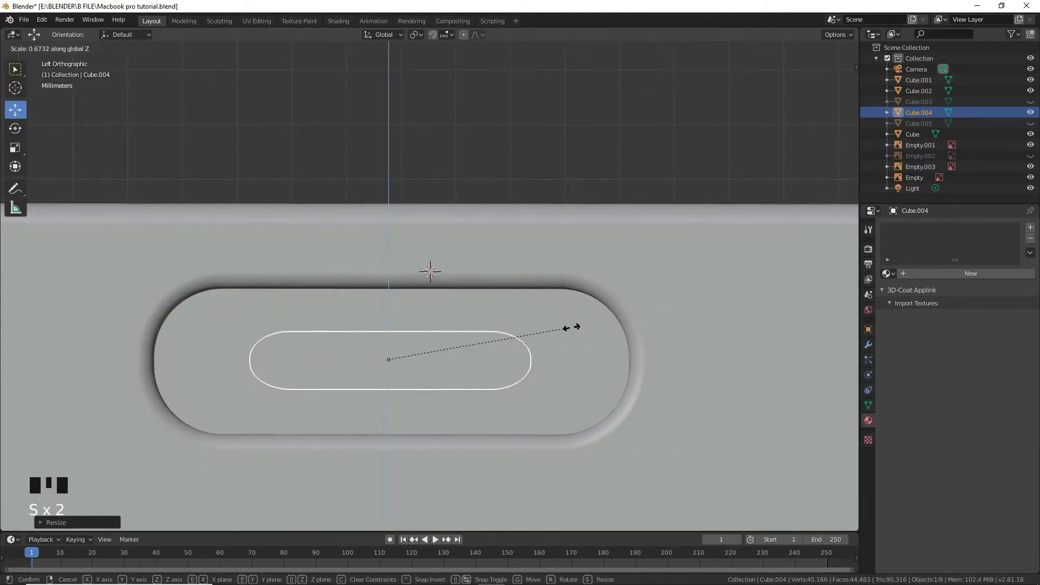
left_click(573, 330)
key("s")
key("x")
key("y")
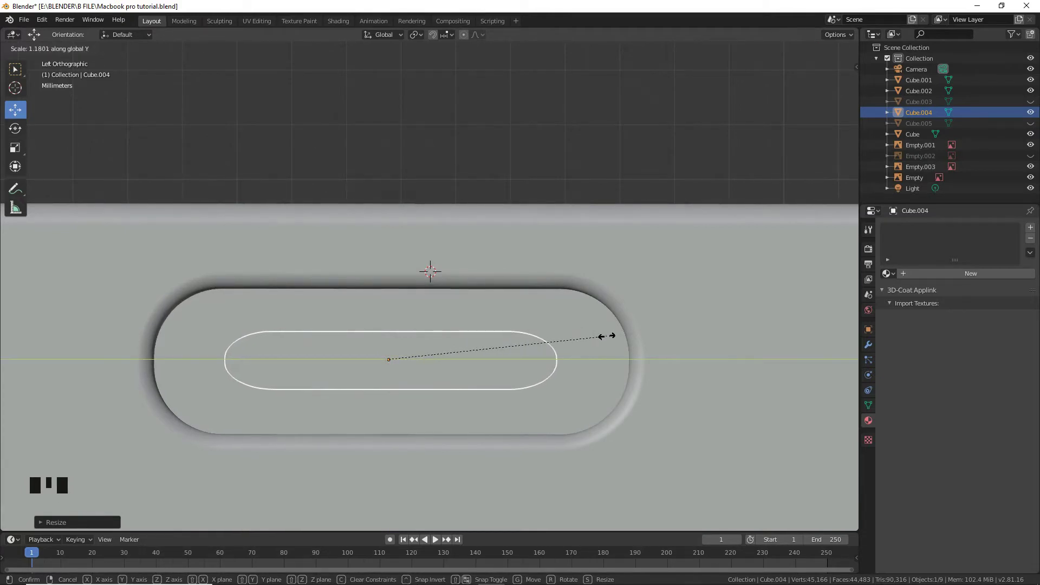
left_click(621, 325)
key("s")
key("z")
left_click(610, 322)
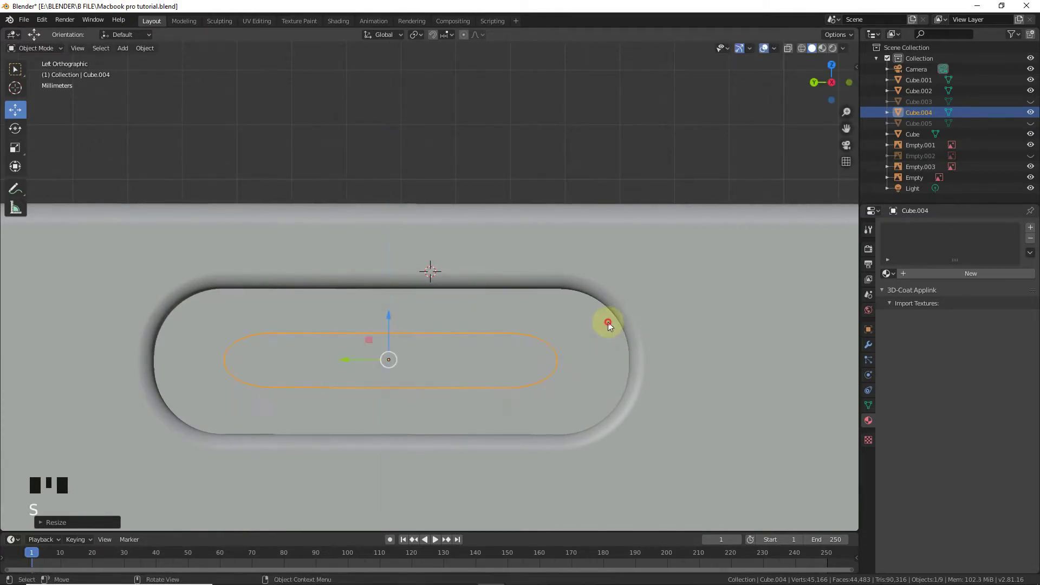
key("s")
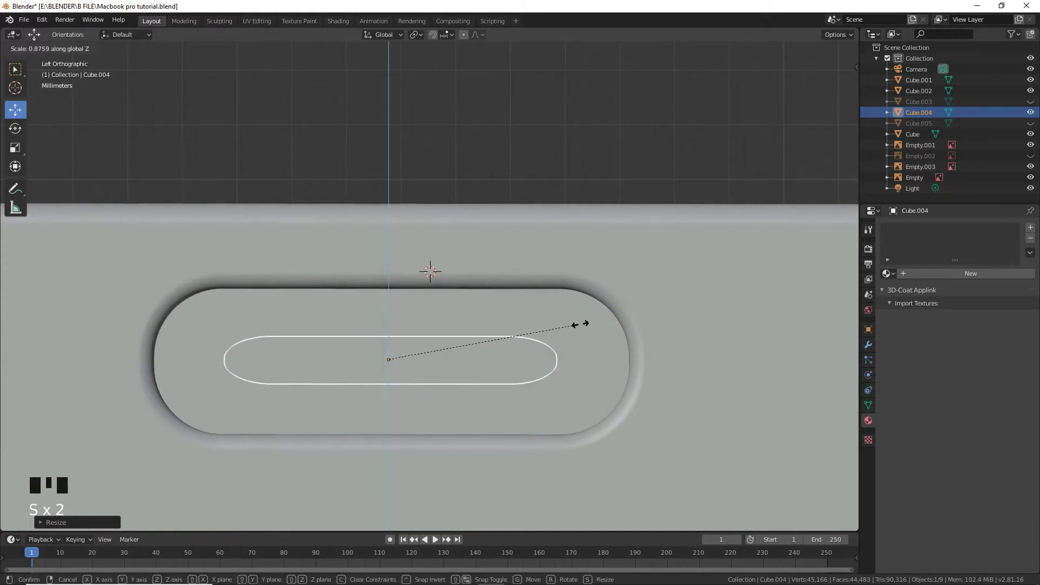
right_click(601, 326)
Give the connector piece a new material named Thundr.
left_click(943, 276)
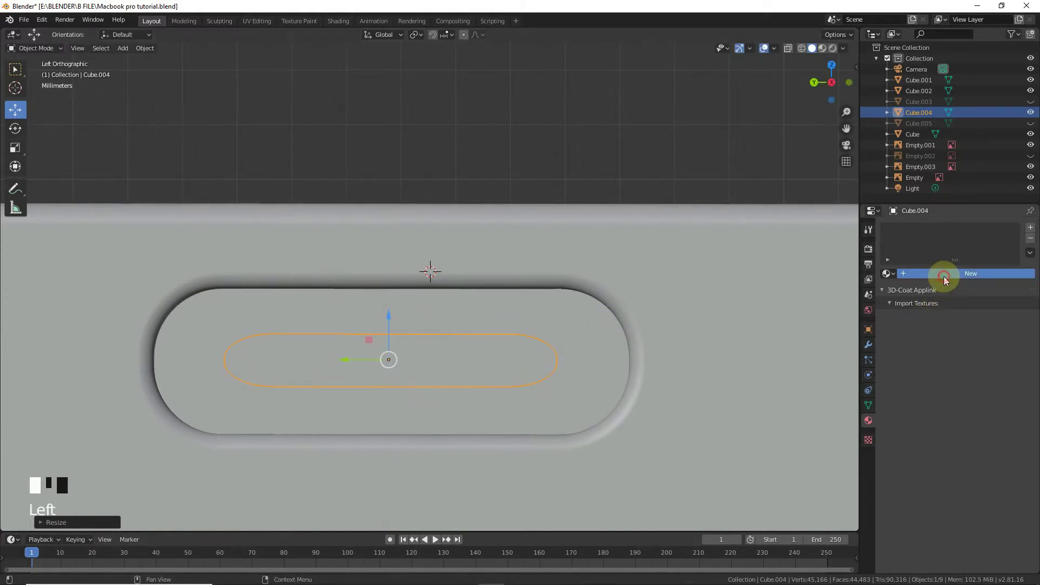
left_click(936, 275)
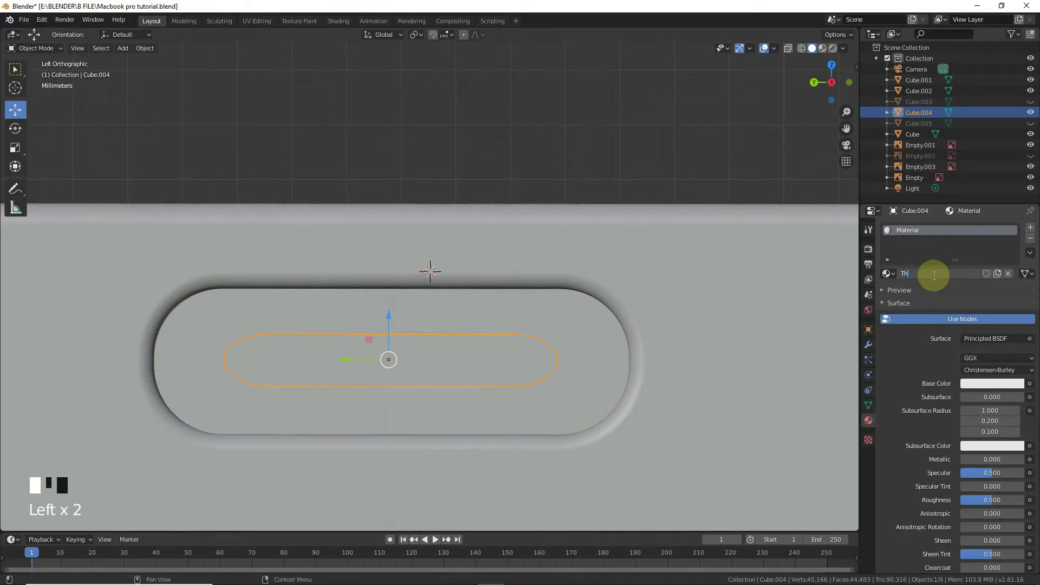
key("Return")
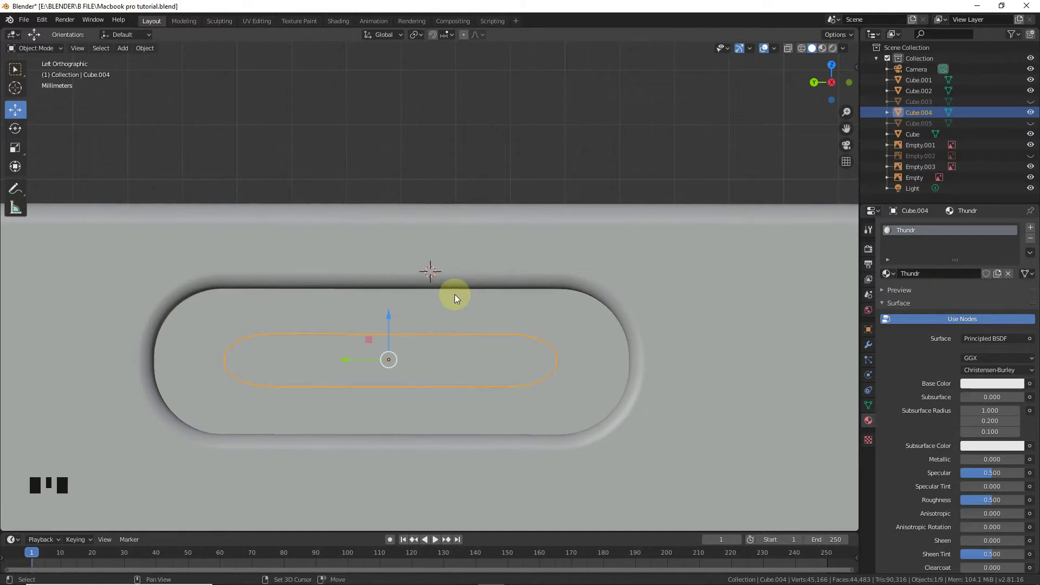
Duplicate the connector piece and place the copy above the original along Z.
key("shift+d")
key("z")
left_click(467, 236)
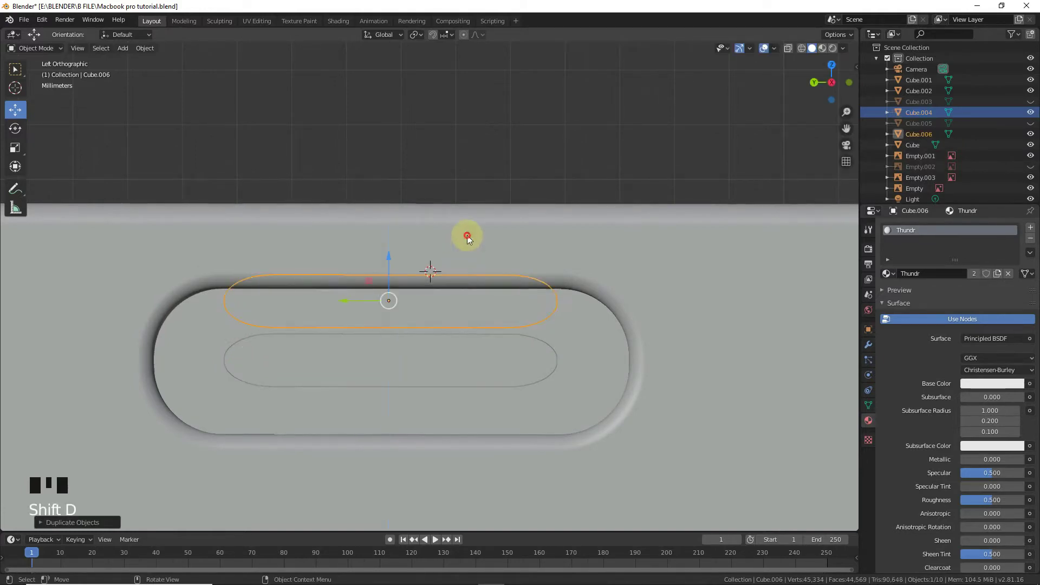
Narrow the copy along Y, shrink it overall into a small contact, and place it over the upper-left edge of the connector piece.
key("s")
key("x")
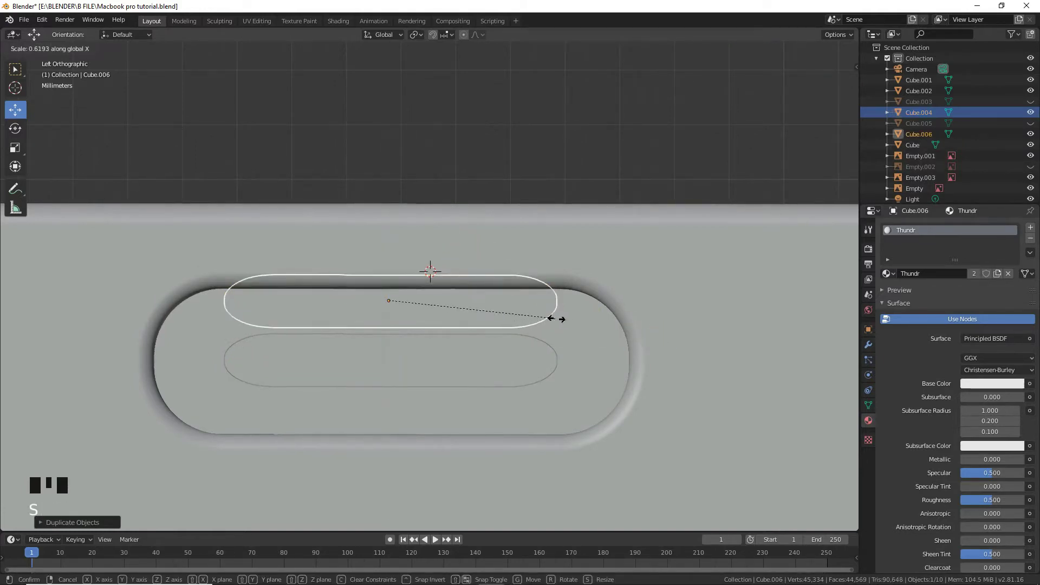
key("y")
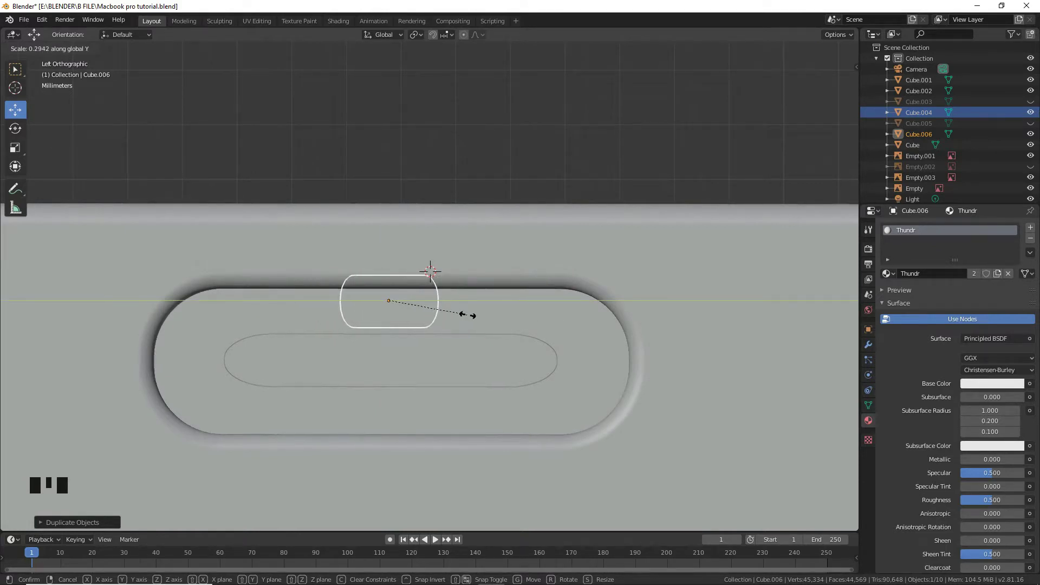
left_click(406, 290)
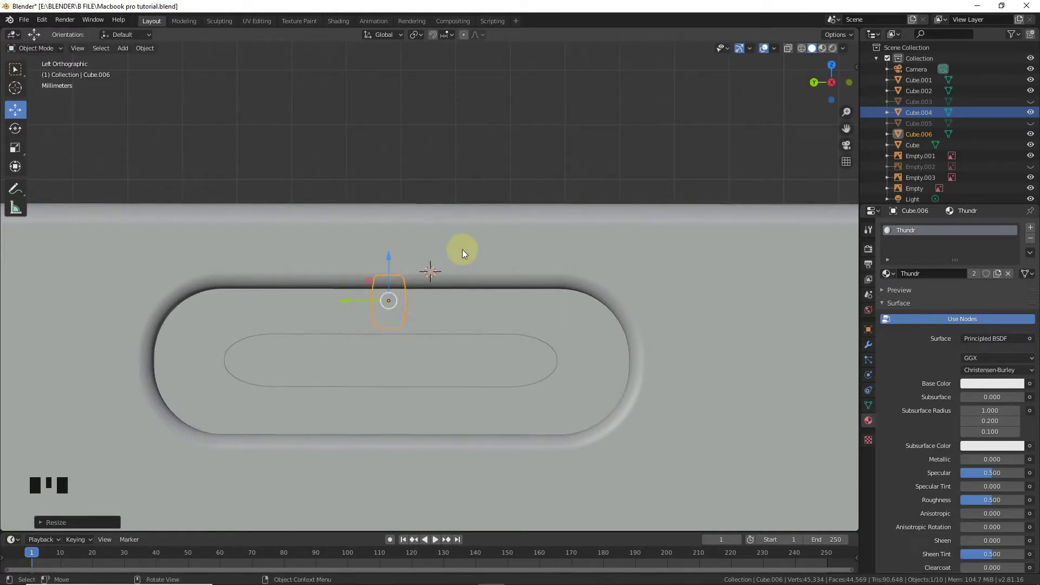
key("s")
left_click(410, 265)
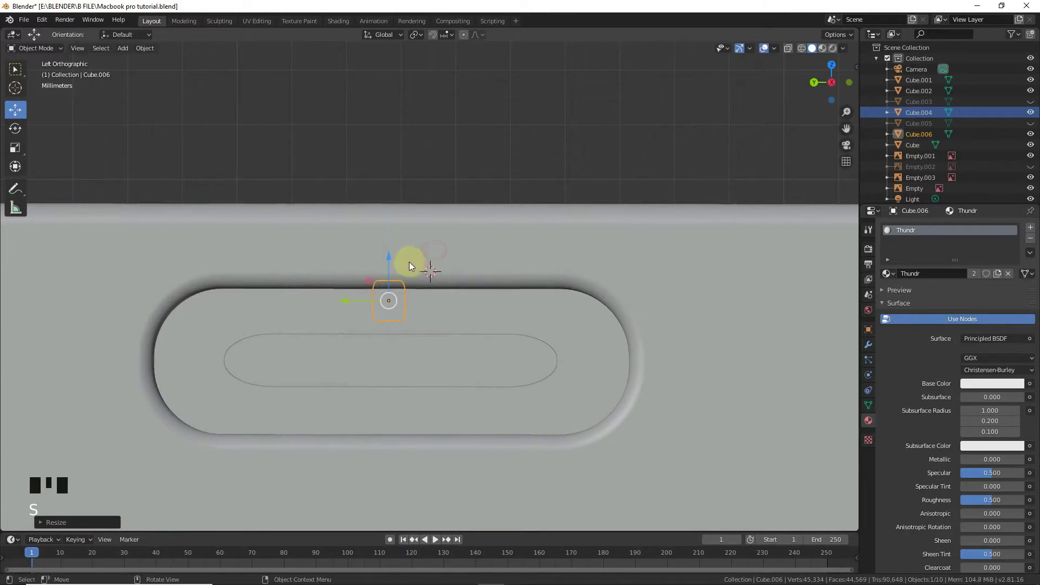
left_click_drag(388, 260, 385, 295)
left_click_drag(343, 334, 245, 332)
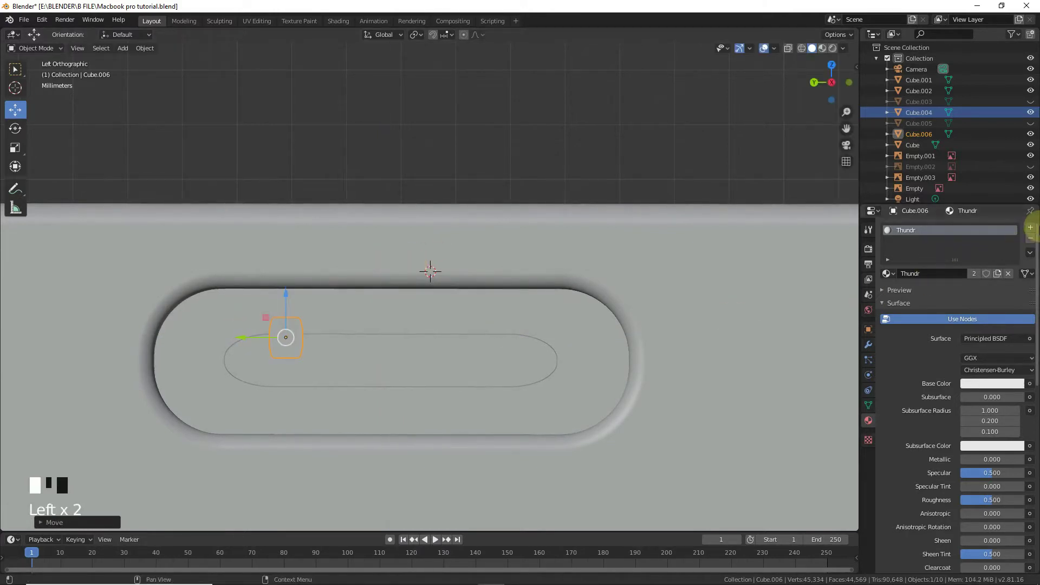
Make the small contact's material an independent copy named Thundr gold.
left_click(1000, 275)
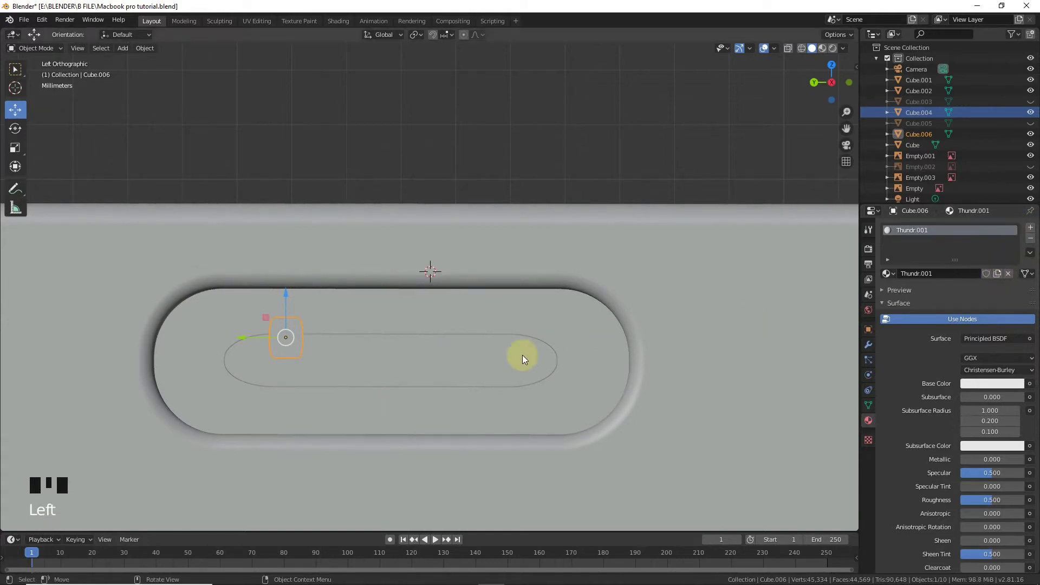
left_click(949, 273)
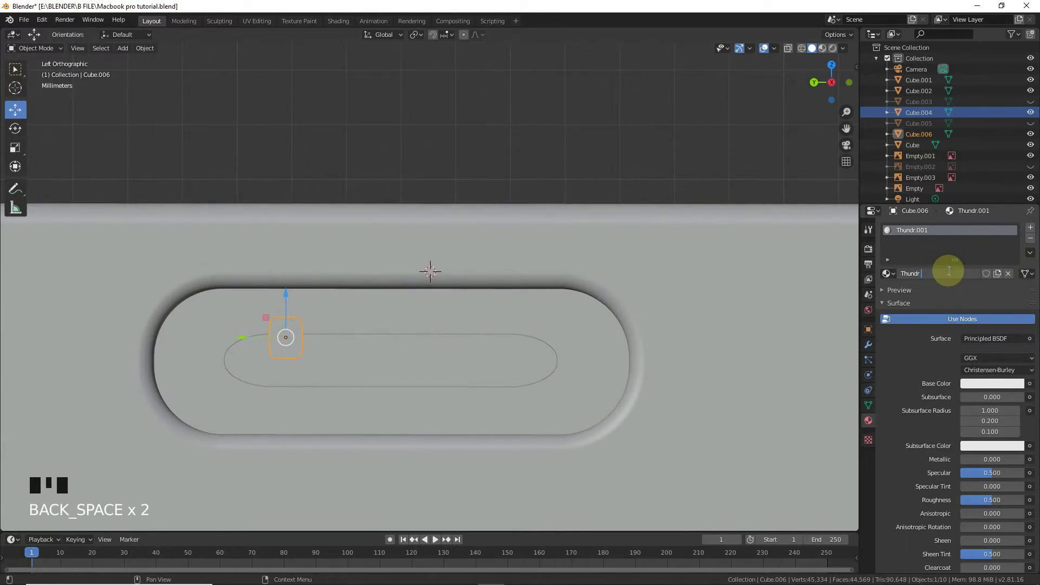
type("gold")
key("Return")
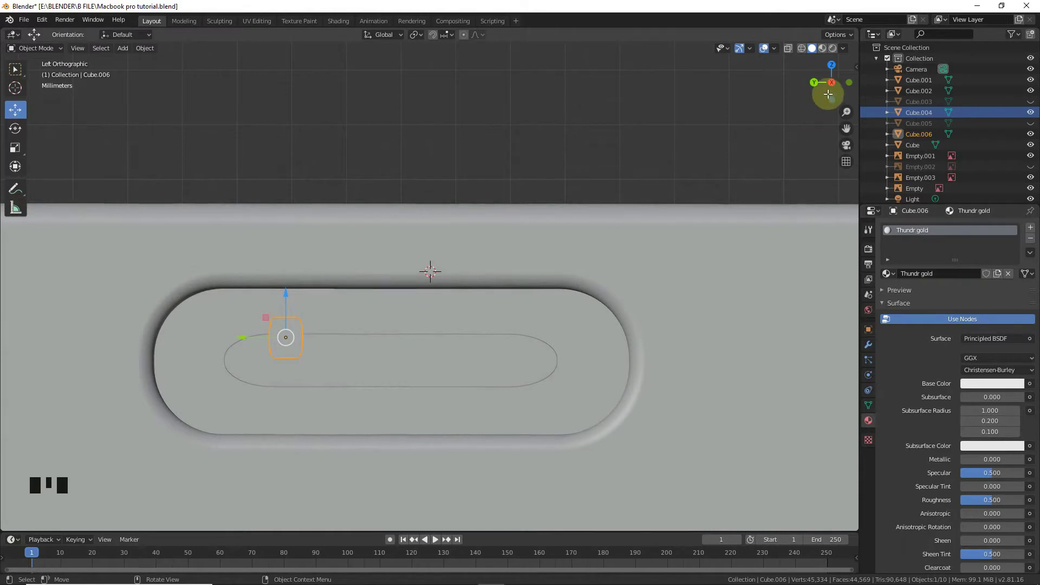
Nudge the small contact slightly along X inside the port opening.
left_click_drag(829, 85, 697, 203)
scroll(688, 252, "down", 4)
scroll(567, 317, "up", 1)
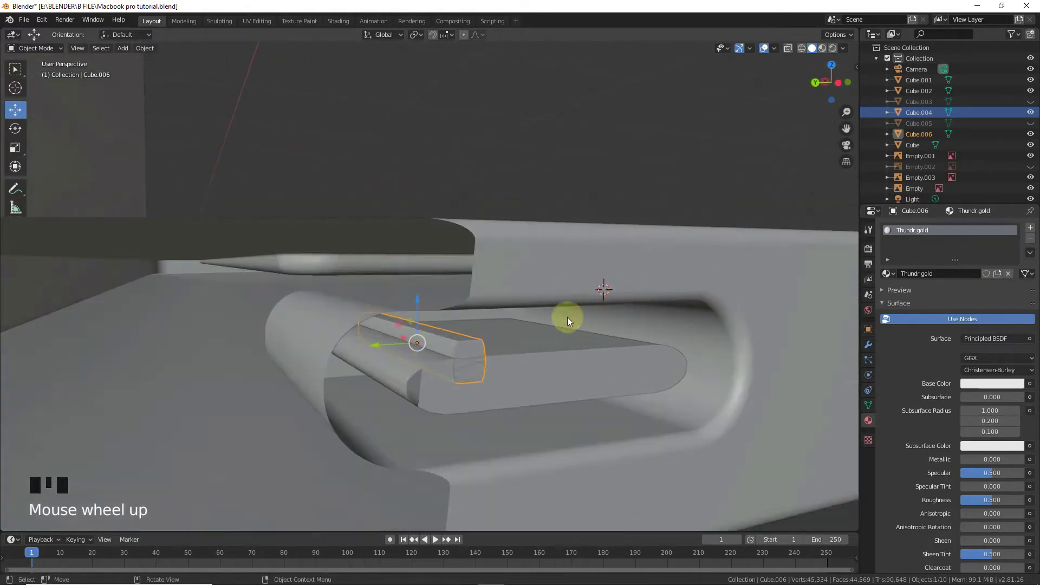
scroll(431, 360, "down", 1)
left_click_drag(408, 327, 402, 327)
Bevel the contact's front edges with 20 segments, shift it along X and lower it about 1.2 mm into the connector piece.
key("Tab")
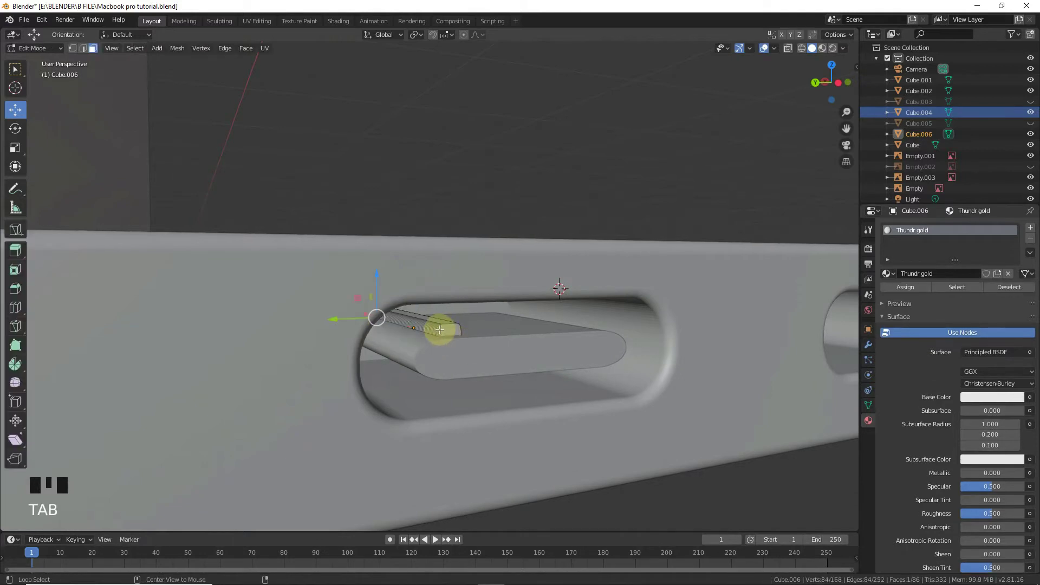
left_click(453, 332, "alt")
left_click(452, 334, "alt")
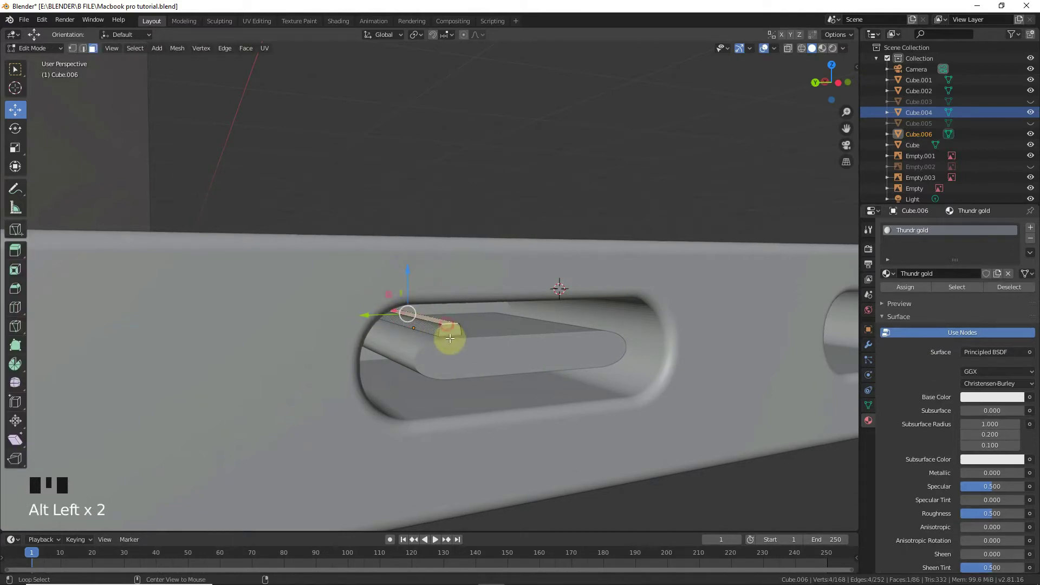
left_click(82, 47)
left_click(444, 330, "alt")
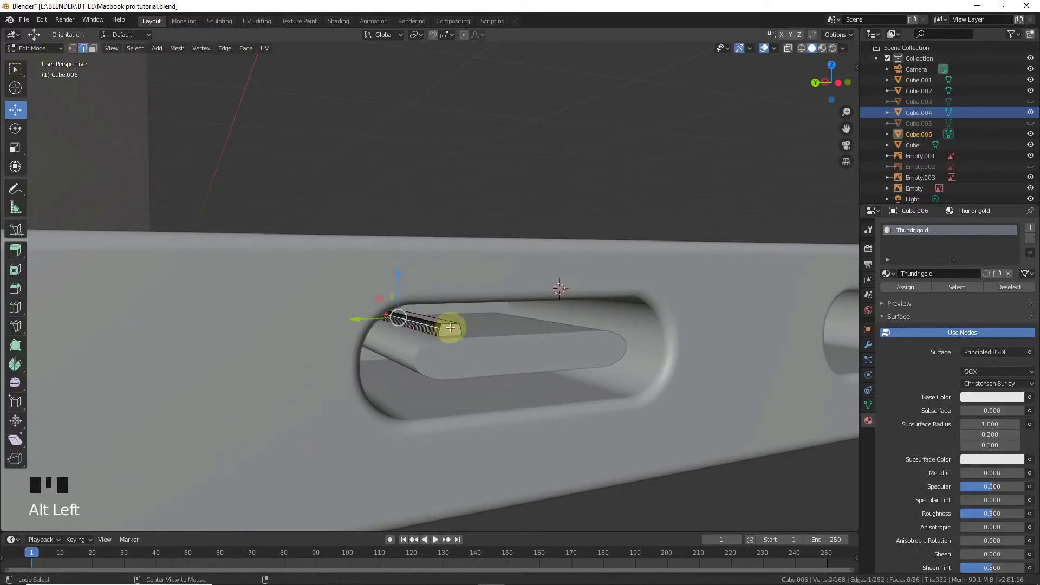
left_click(451, 327, "alt")
key("ctrl+b")
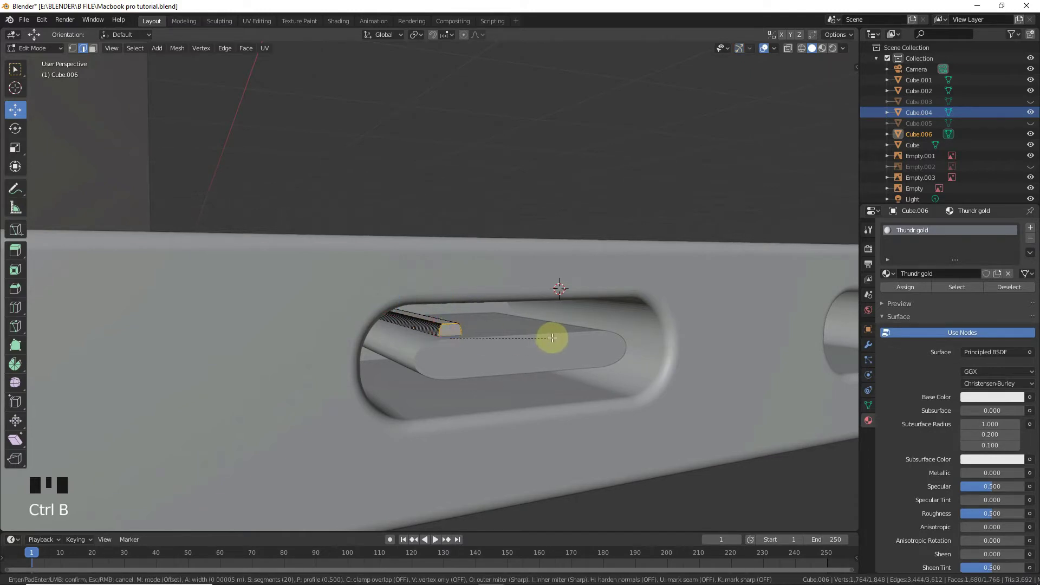
left_click(558, 340)
key("Tab")
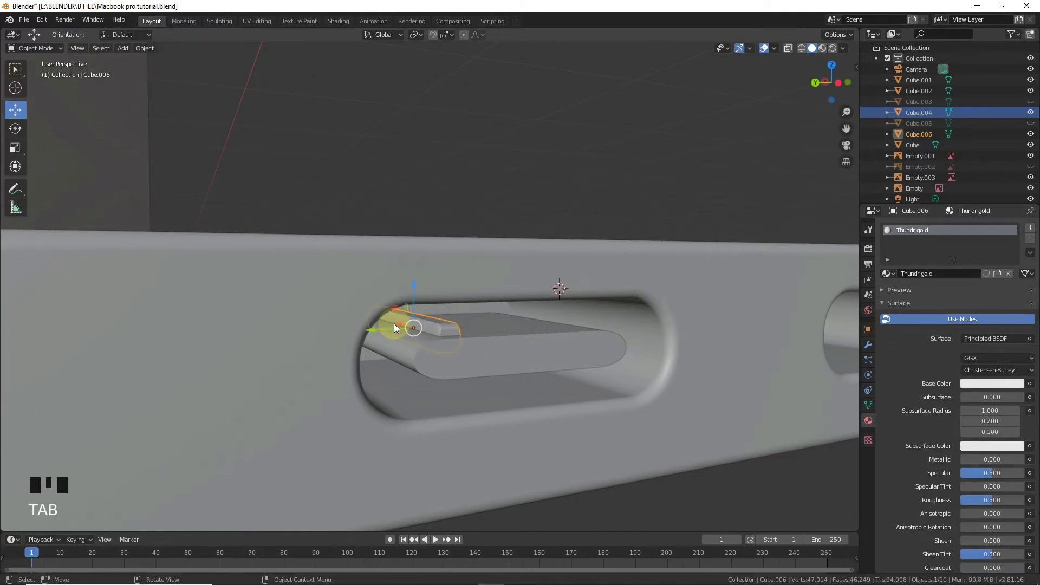
left_click_drag(399, 329, 418, 294)
left_click(418, 294)
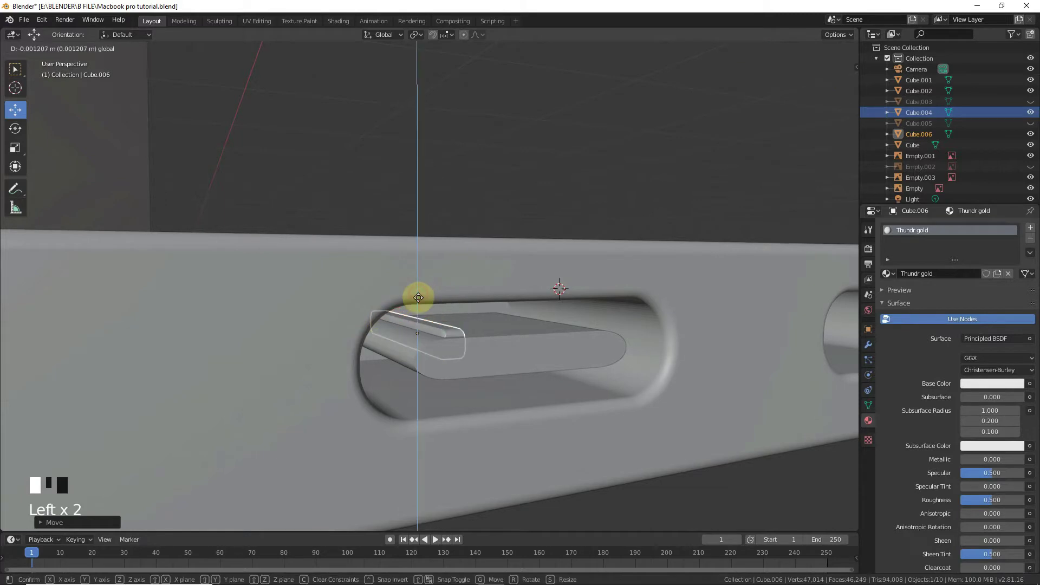
Add an Array modifier to the contact with a relative offset of 0 on X and -1 on Y.
left_click(868, 345)
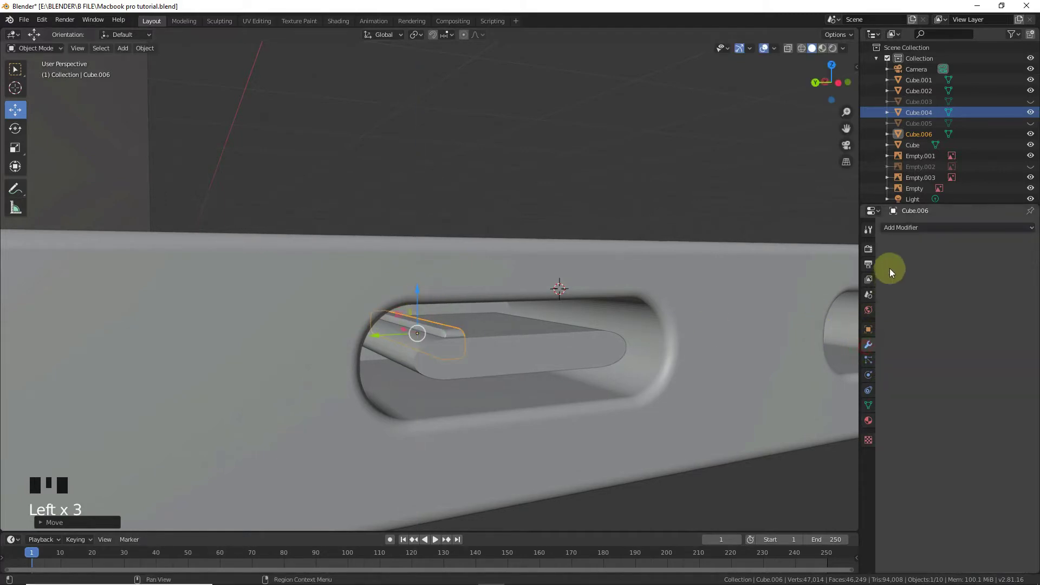
left_click(907, 228)
left_click(852, 252)
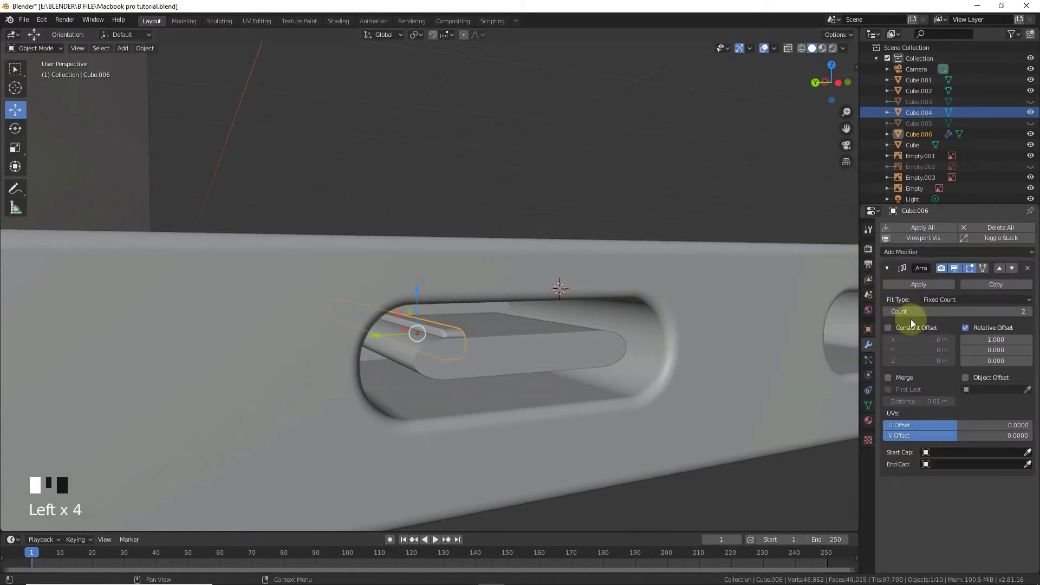
left_click(994, 339)
type("0")
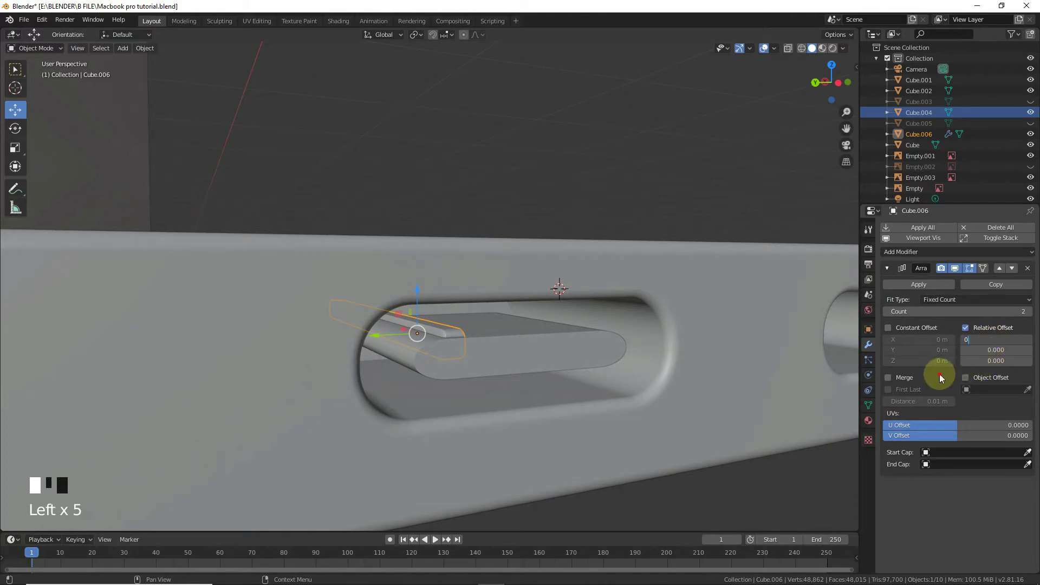
key("Tab")
type("1")
left_click(948, 372)
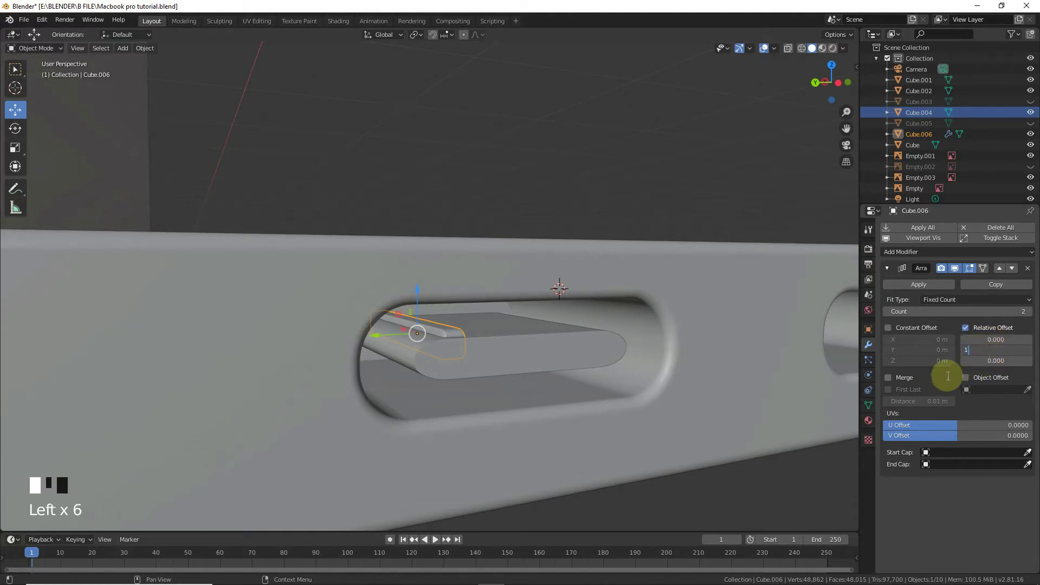
left_click(1011, 352)
type("-1")
double_click(941, 385)
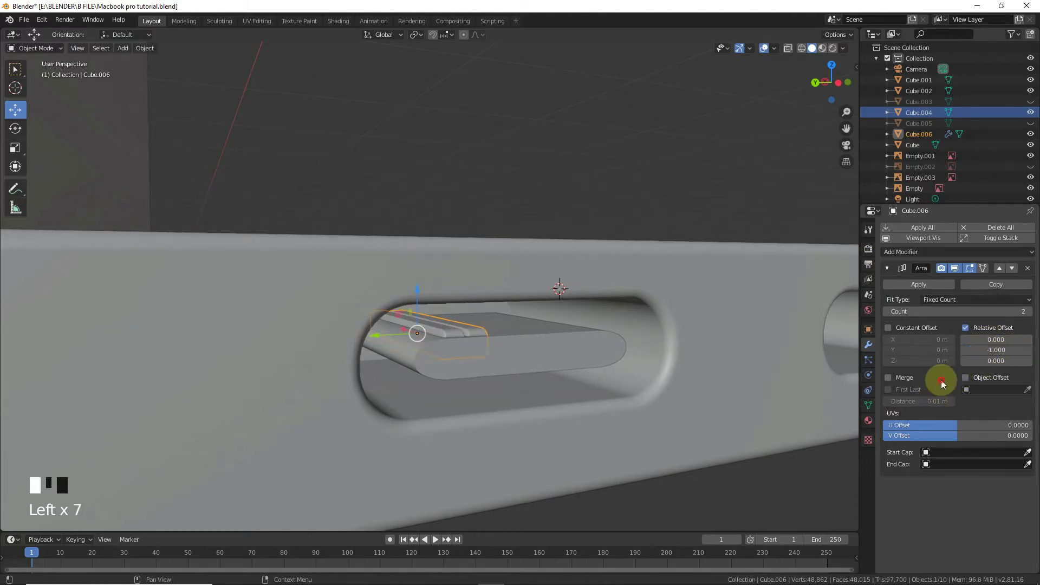
Raise the contact array's count to 8.
left_click(1030, 312)
left_click(1030, 312)
left_click(1030, 312)
left_click(1030, 312)
left_click(1029, 312)
left_click(1029, 313)
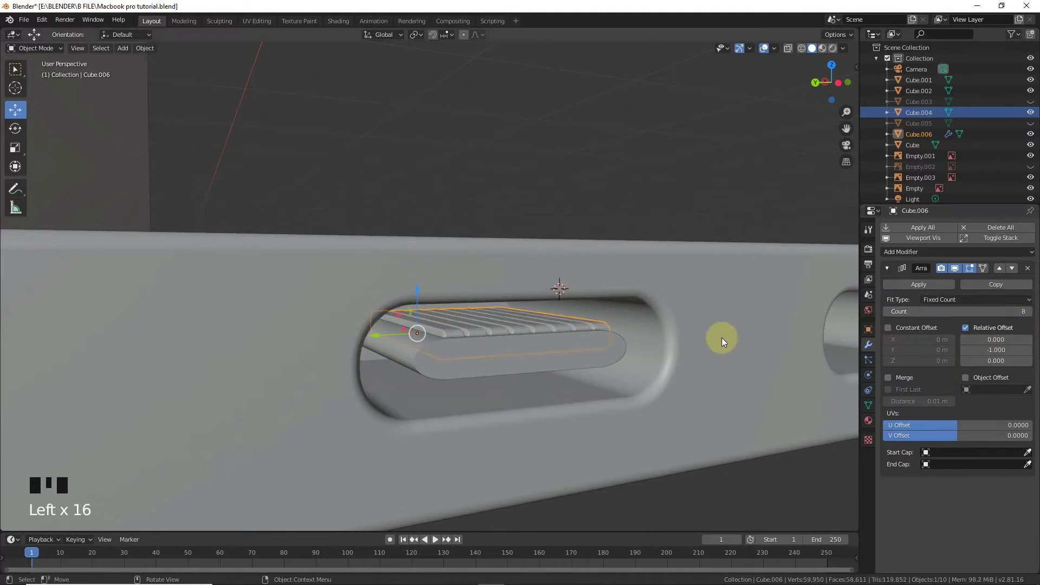
Reduce the contact array's count to 7 so the row fits the connector piece's width.
key("KP_1")
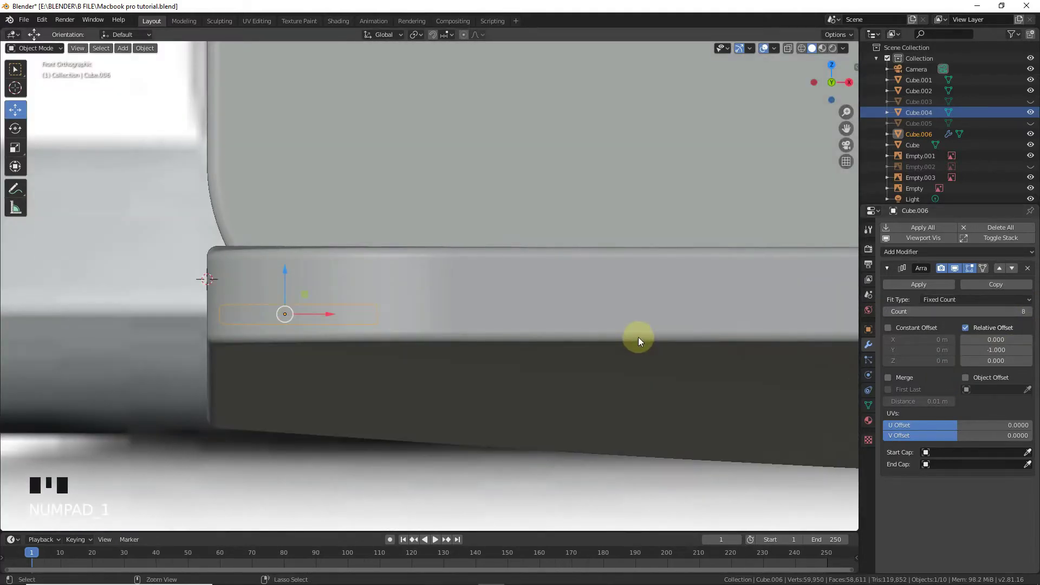
key("ctrl+KP_3")
scroll(553, 320, "up", 6)
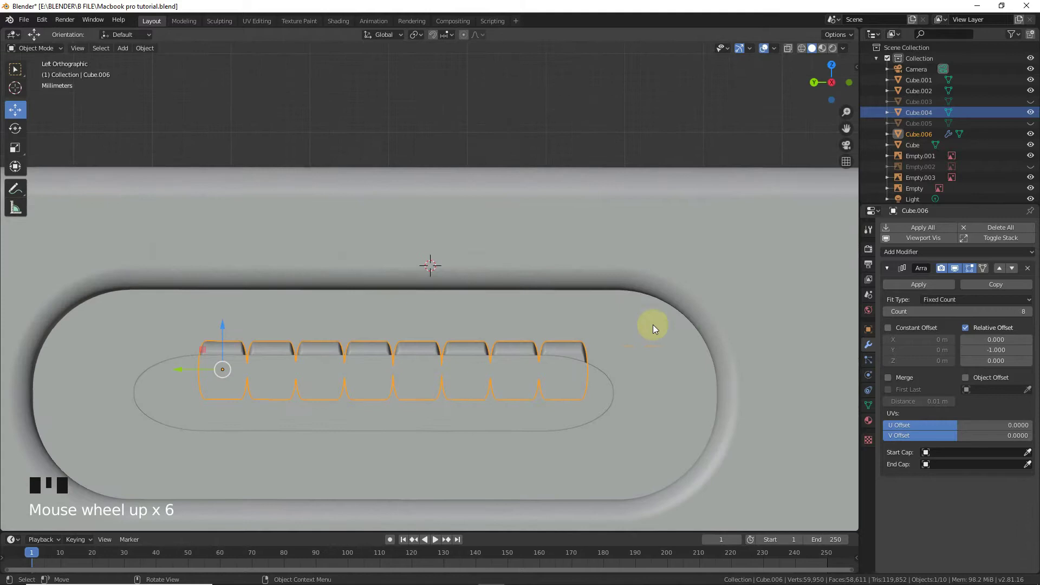
left_click(886, 313)
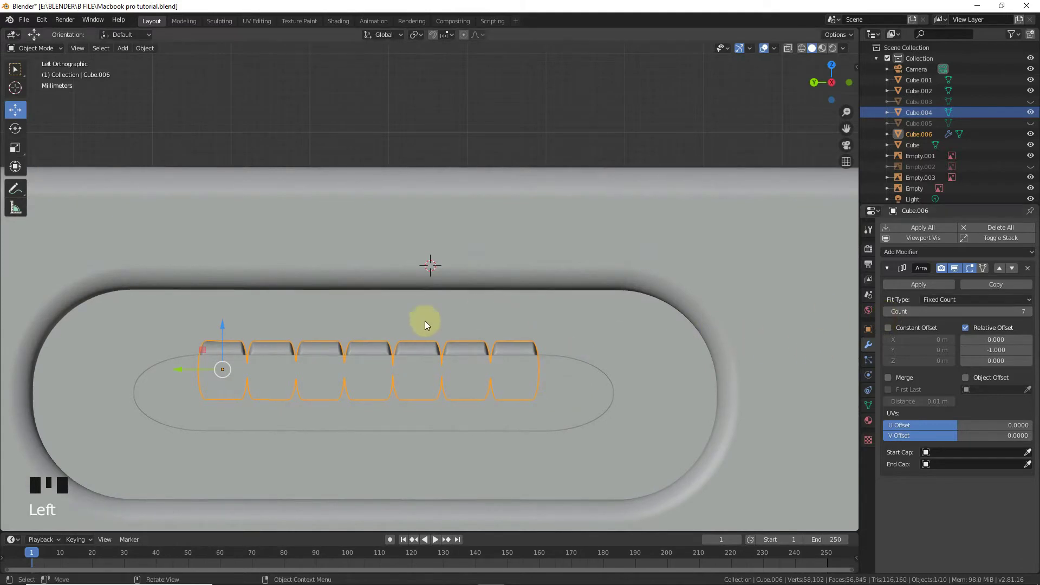
Duplicate the contact row and move the copy about 5.1 mm down along Z to the connector piece's underside.
left_click(185, 366)
left_click(395, 333)
key("shift+d")
key("z")
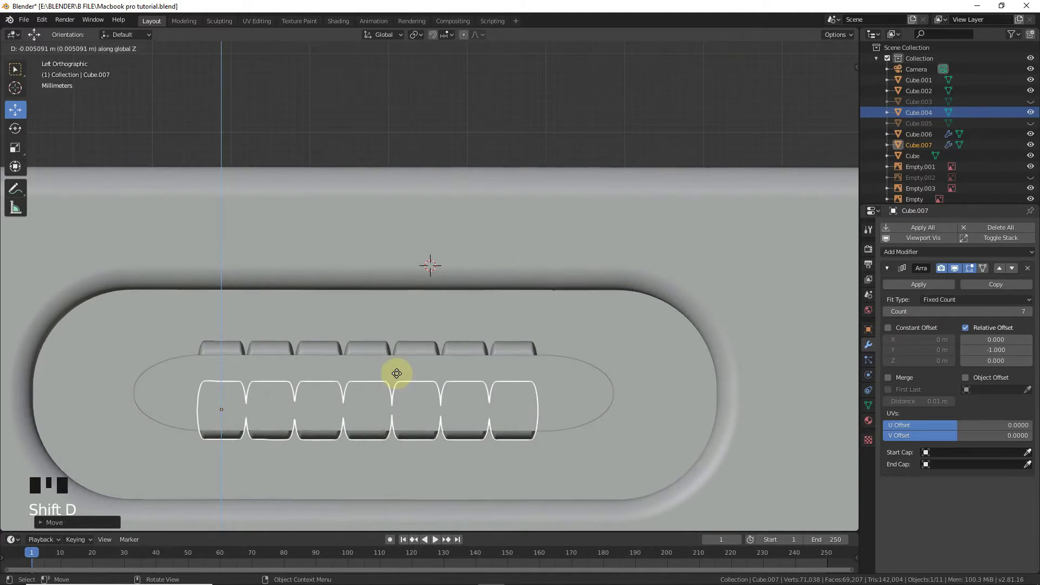
left_click(398, 373)
Apply the Array modifiers of the upper and lower contact rows.
scroll(415, 358, "down", 5)
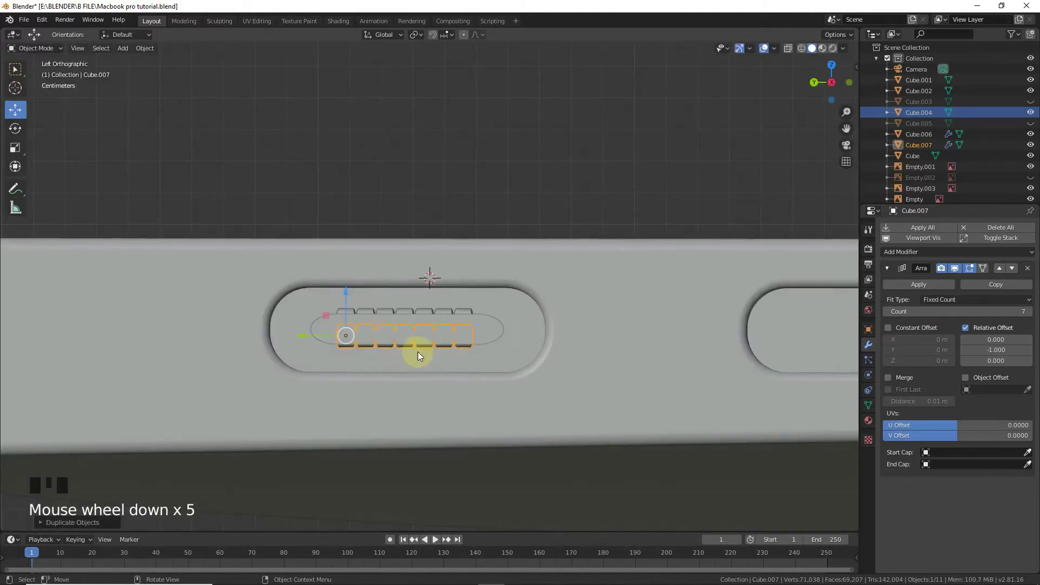
left_click(487, 327)
left_click(464, 312)
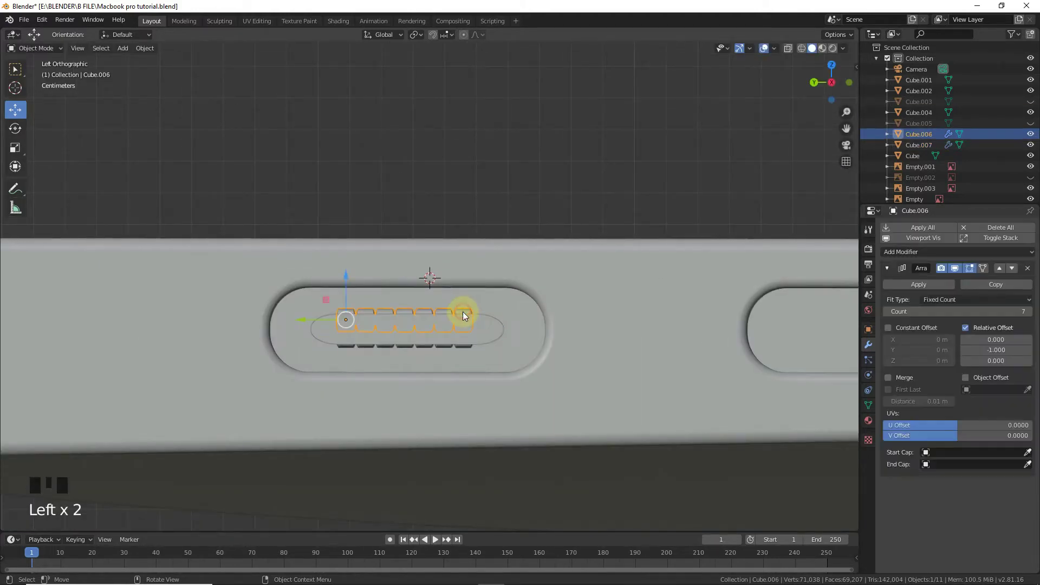
left_click(915, 284)
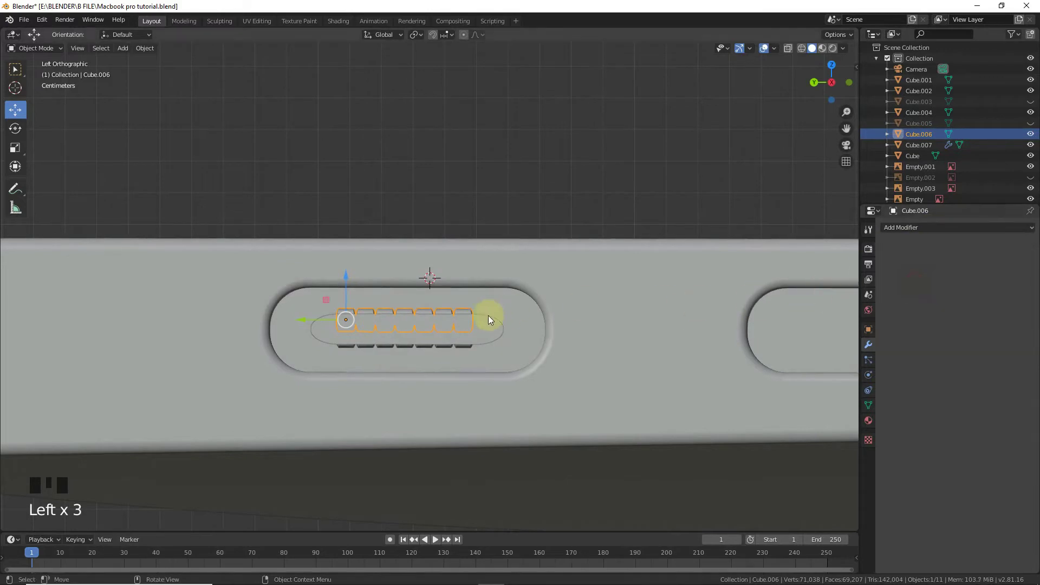
left_click(464, 347)
left_click(916, 284)
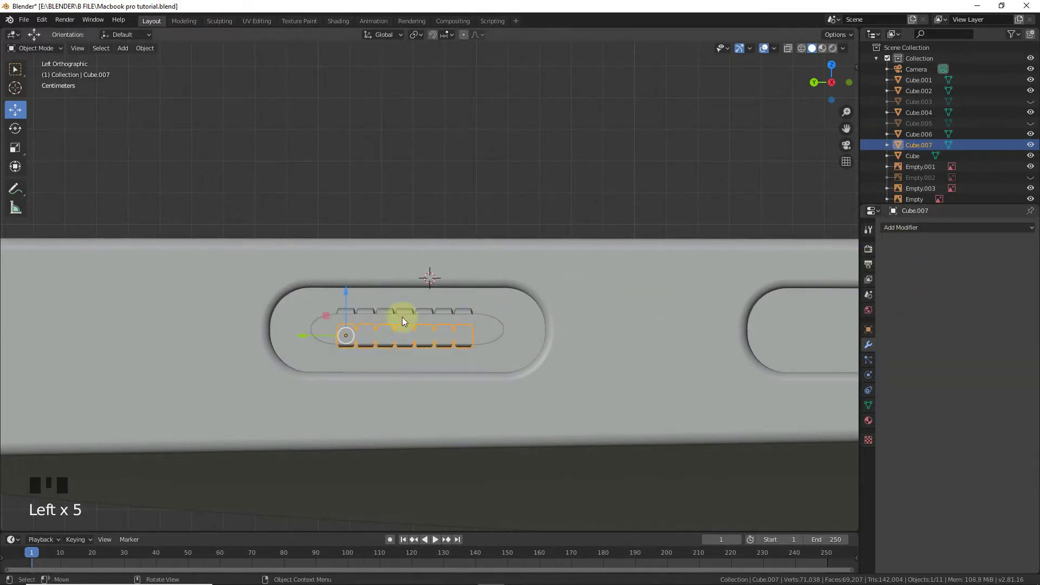
Duplicate the connector piece with both contact rows and move the copies about -0.152 m along Y into the second port.
left_click(432, 311, "shift")
left_click(474, 336, "shift")
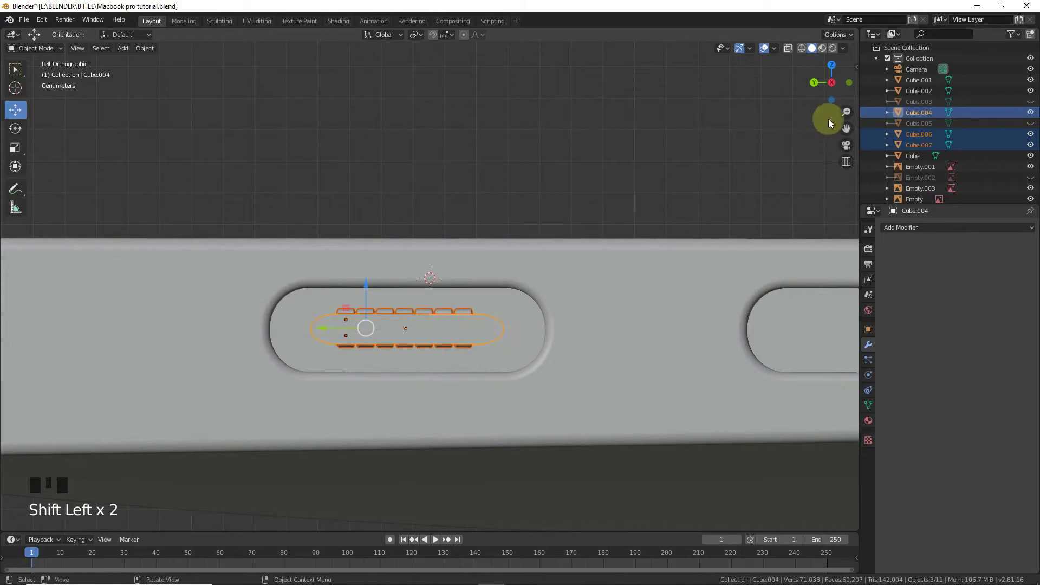
left_click_drag(846, 129, 613, 135)
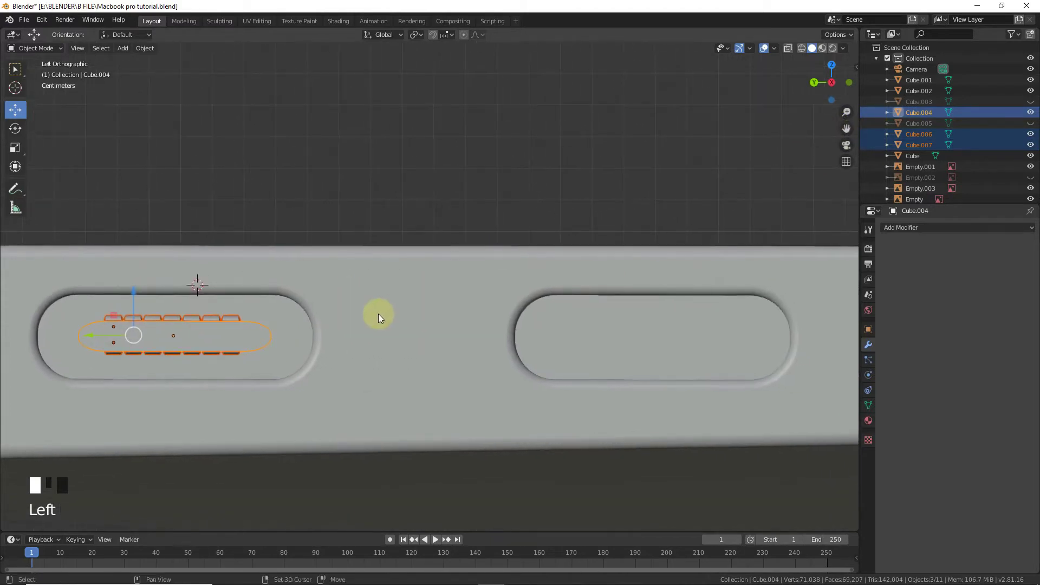
key("shift+d")
key("y")
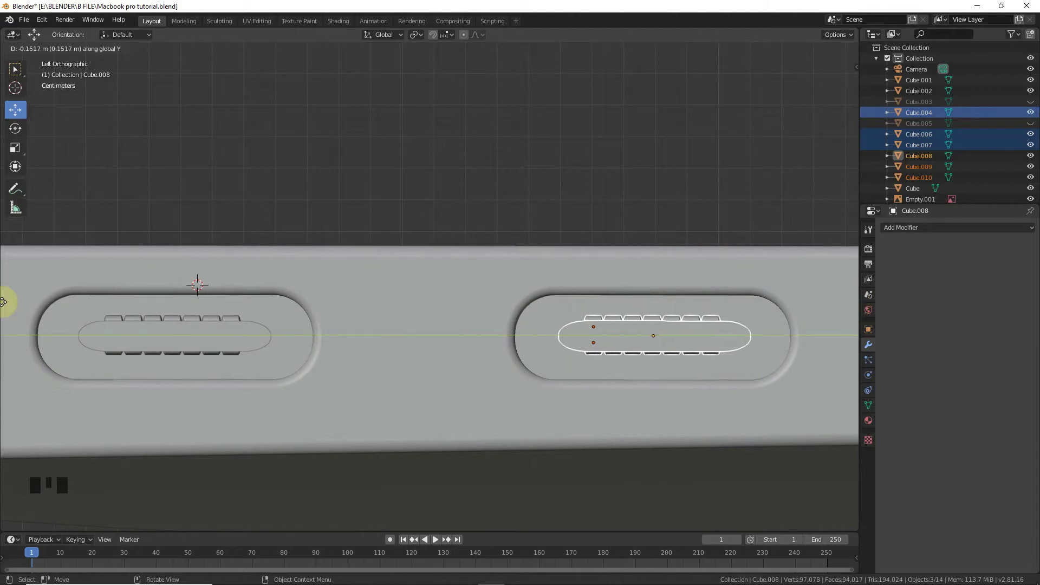
left_click(3, 302)
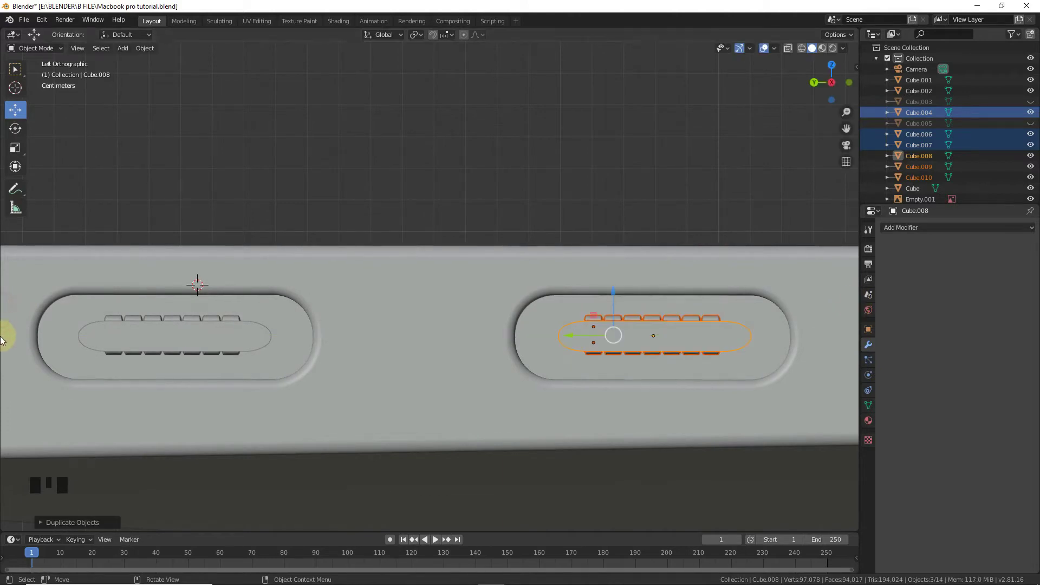
Select the connector pieces and contact rows of both ports and move them about 0.02 m along X deeper into the openings.
scroll(288, 271, "down", 9)
left_click_drag(833, 70, 589, 158)
left_click(366, 300, "shift")
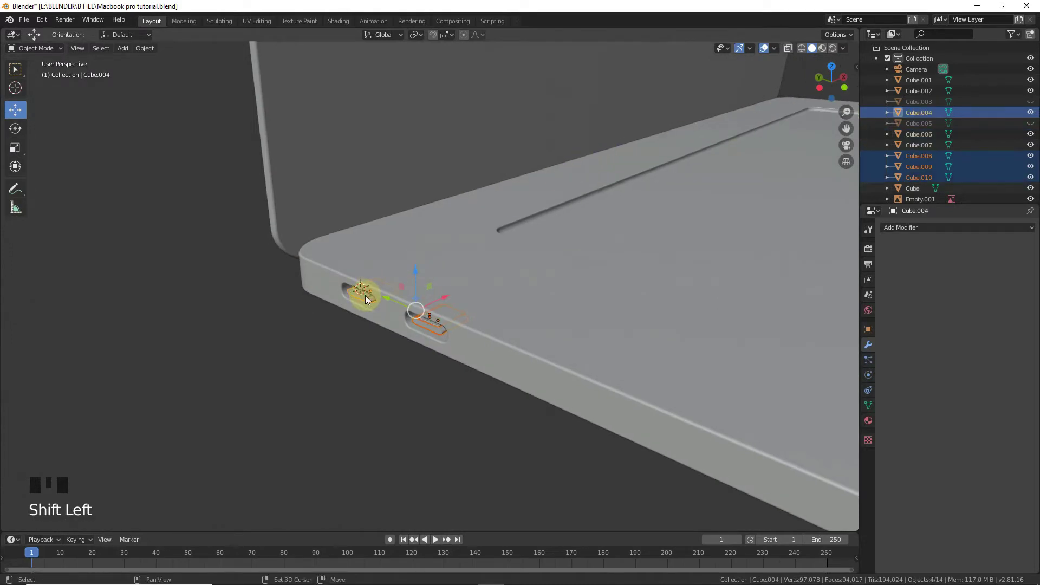
scroll(368, 293, "up", 5)
left_click(724, 185, "shift")
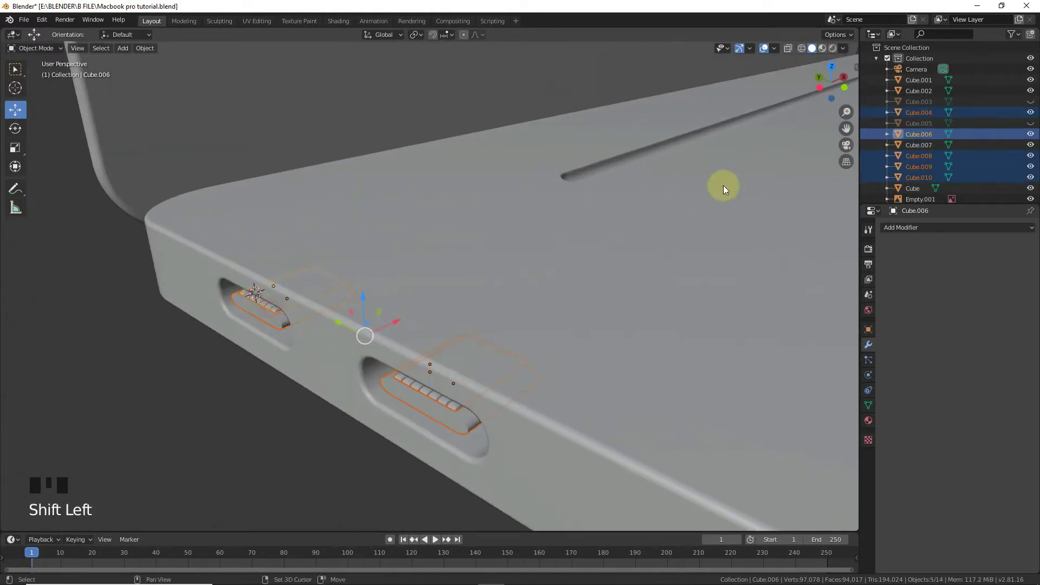
left_click_drag(817, 77, 837, 82)
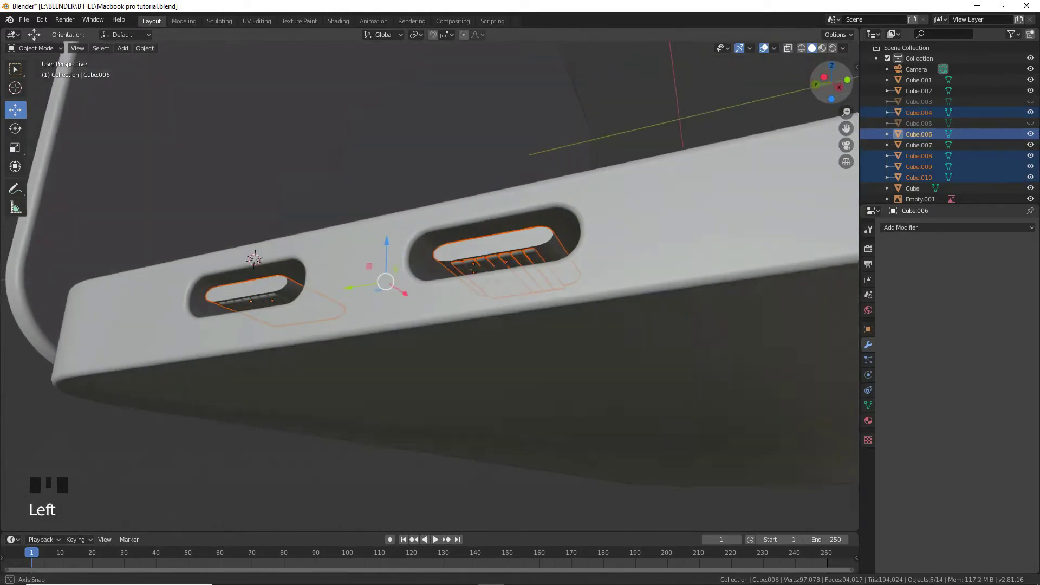
left_click(260, 296, "shift")
left_click_drag(825, 86, 538, 233)
left_click(399, 304)
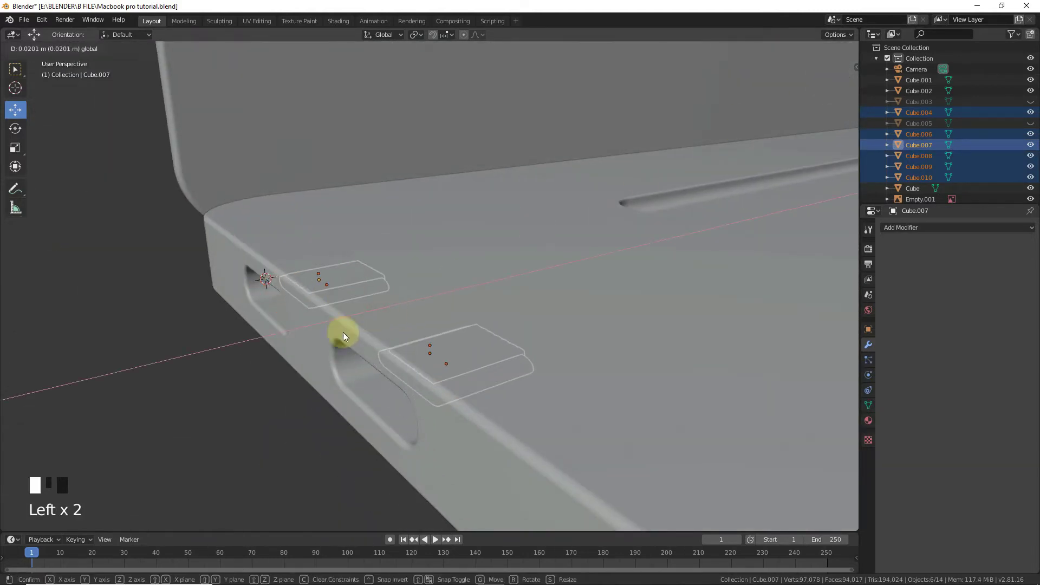
left_click(340, 413)
Restore the selection of all connector parts and nudge them slightly back along X toward the port openings.
left_click_drag(824, 84, 636, 200)
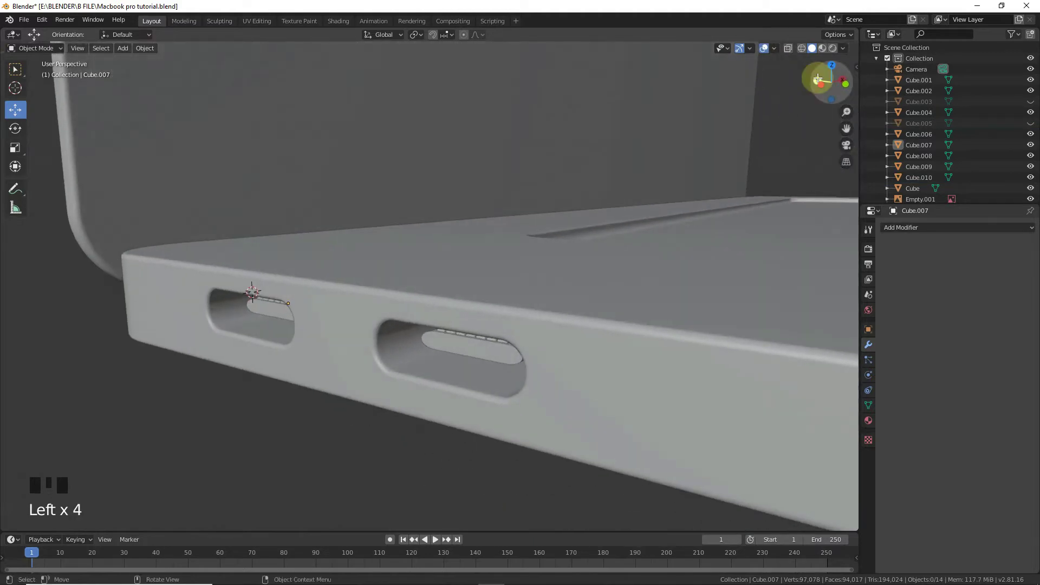
key("ctrl+z")
left_click(404, 306)
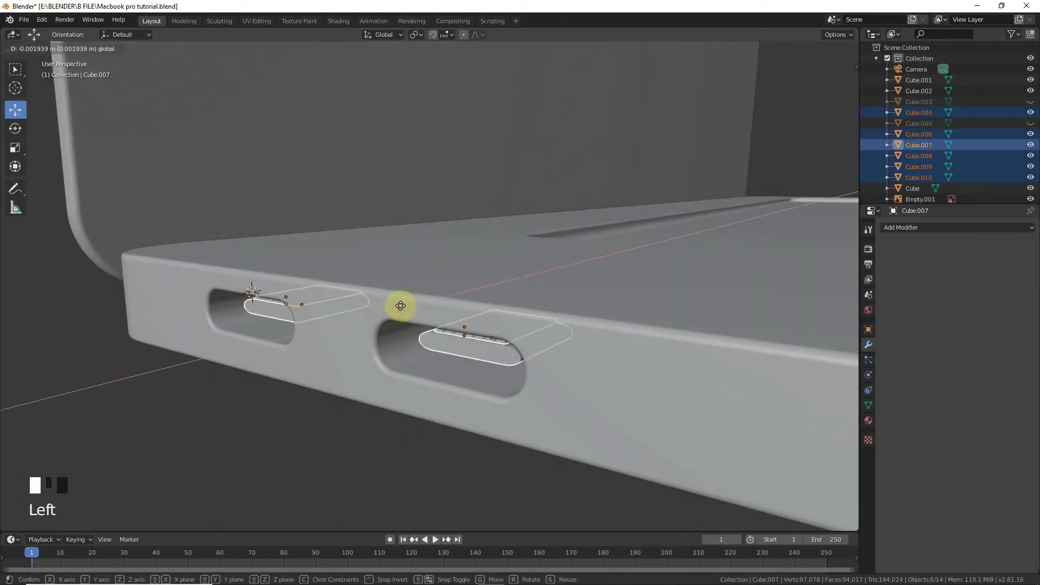
left_click(294, 413)
Select the front faces of both connector pieces together and bevel their edges slightly.
left_click(460, 349)
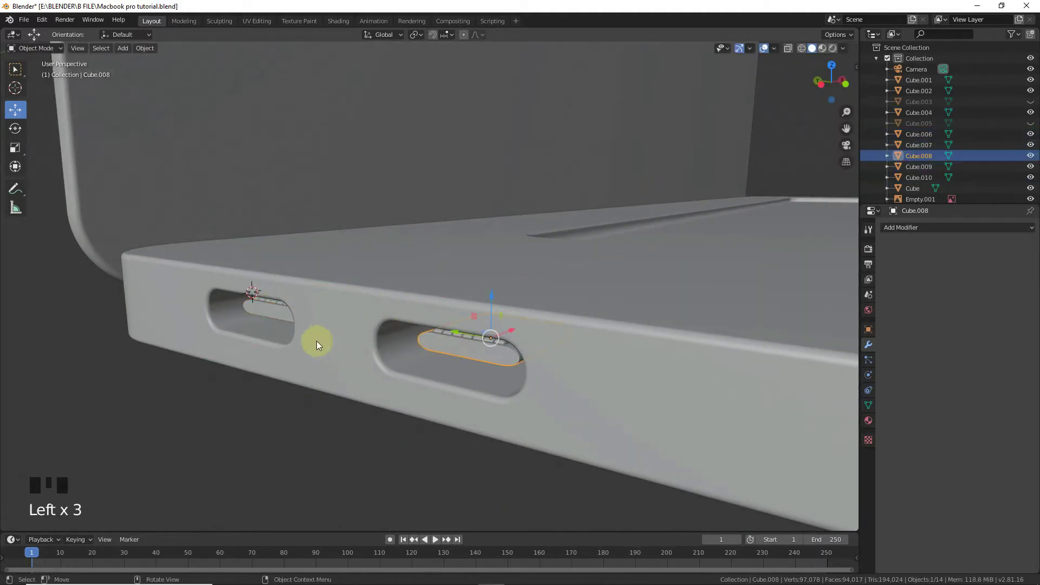
left_click(271, 321, "shift")
key("shift+Tab")
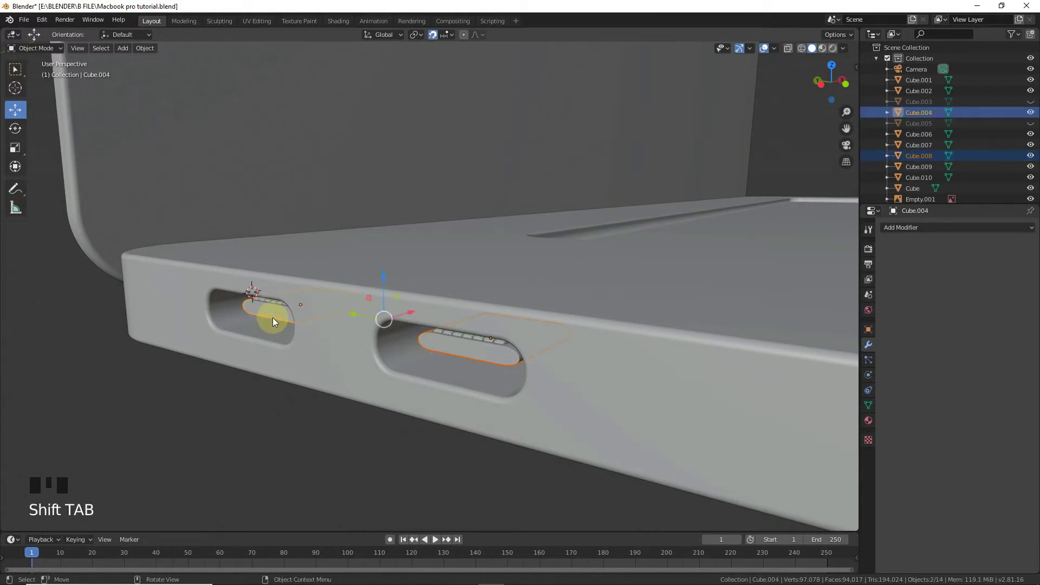
key("Tab")
left_click(421, 341, "alt")
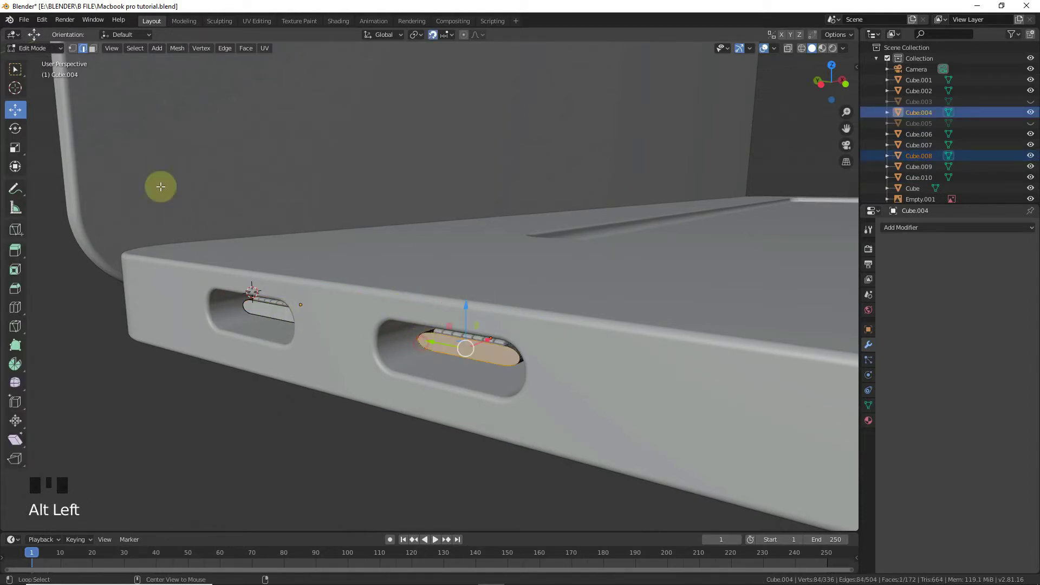
left_click(93, 48)
left_click(264, 299)
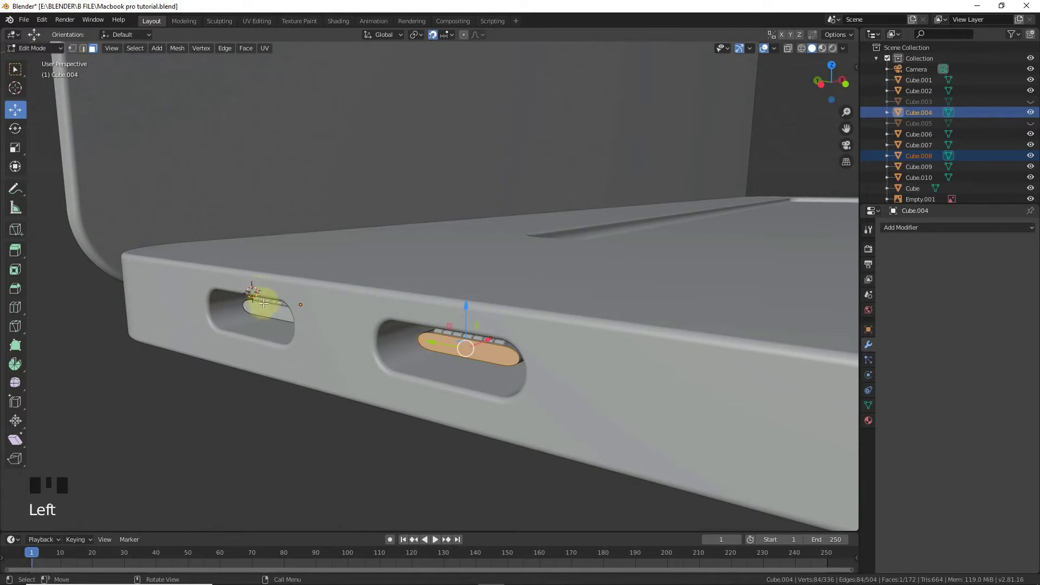
left_click(268, 306)
left_click(439, 346, "shift")
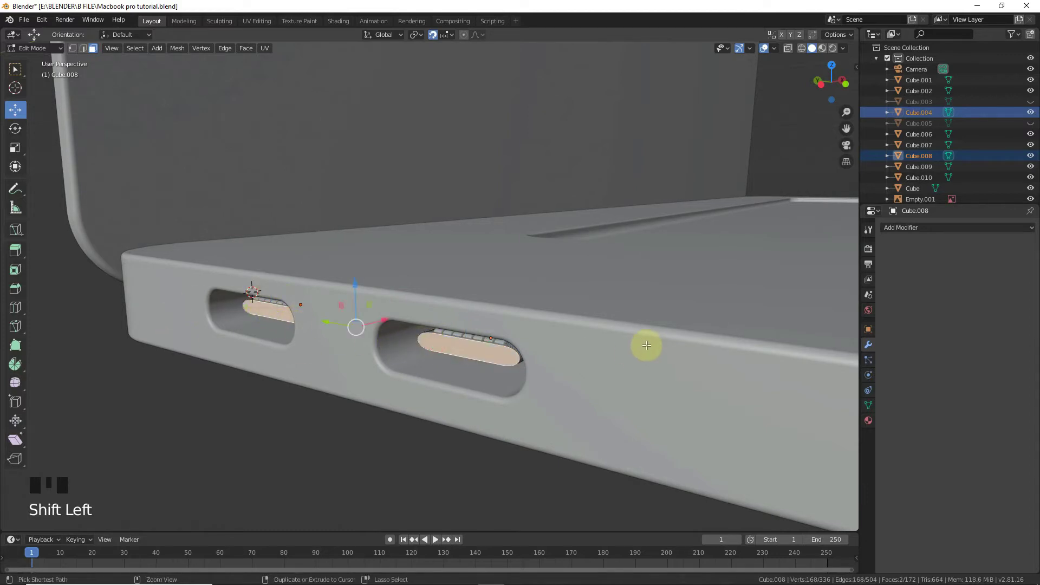
key("ctrl+b")
left_click(650, 347)
key("Tab")
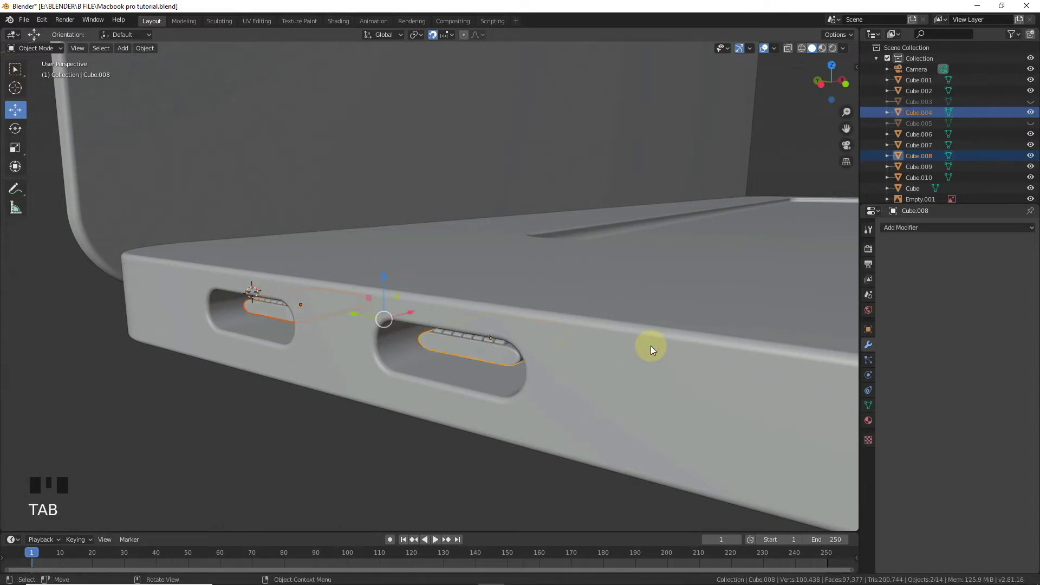
left_click(313, 438)
Show the model from above in solid see-through display so the keyboard reference image is visible.
scroll(517, 364, "down", 5)
left_click_drag(843, 104, 625, 237)
scroll(492, 292, "down", 3)
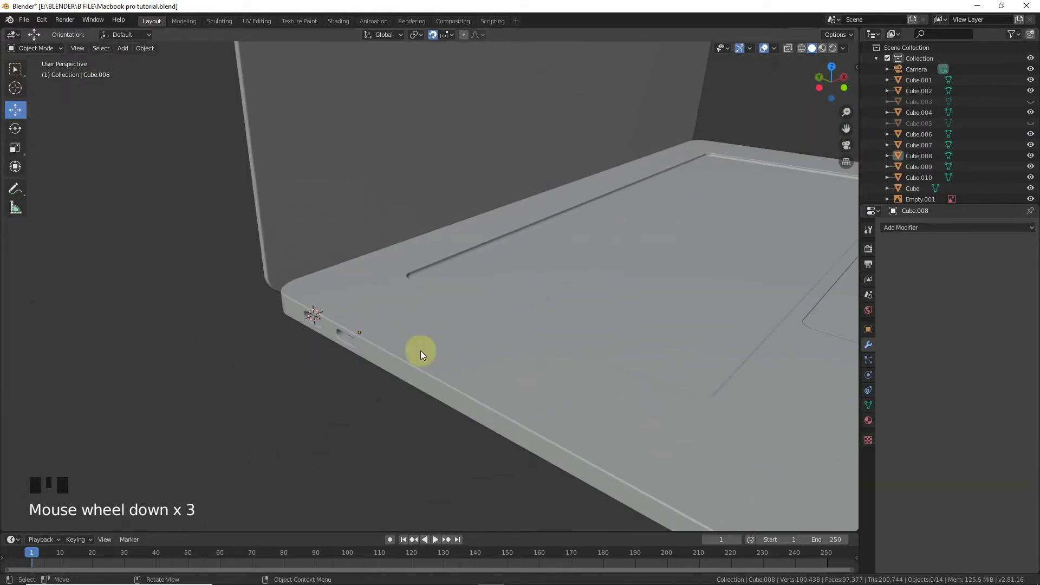
key("KP_7")
scroll(414, 306, "down", 4)
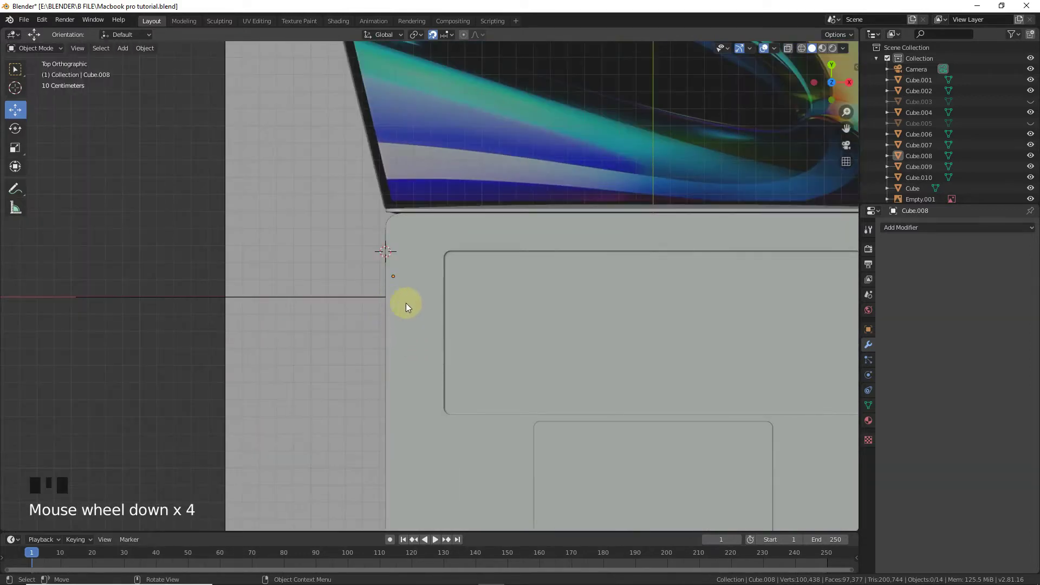
left_click(790, 47)
left_click(798, 51)
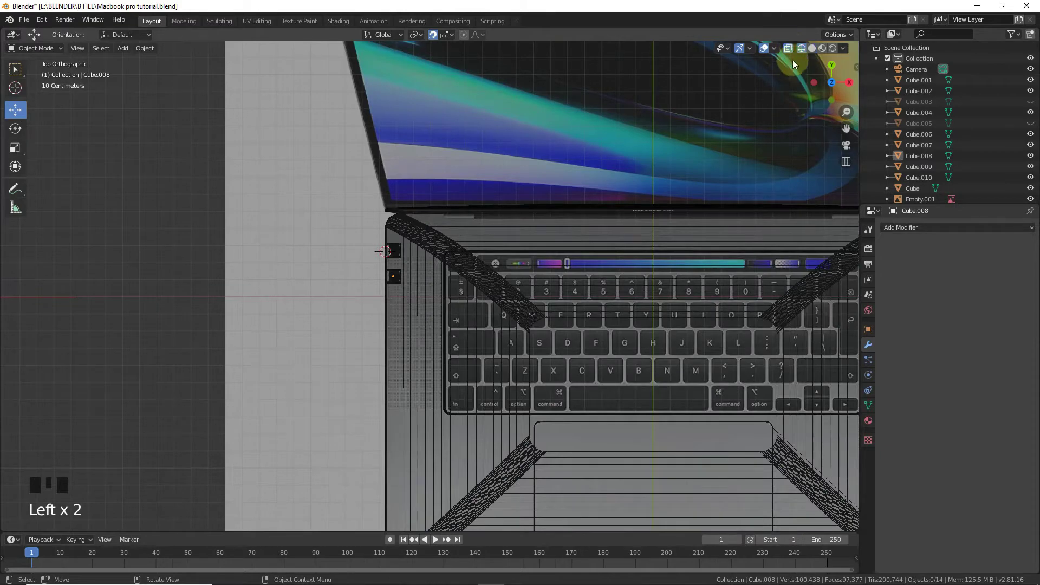
left_click(788, 48)
left_click(812, 48)
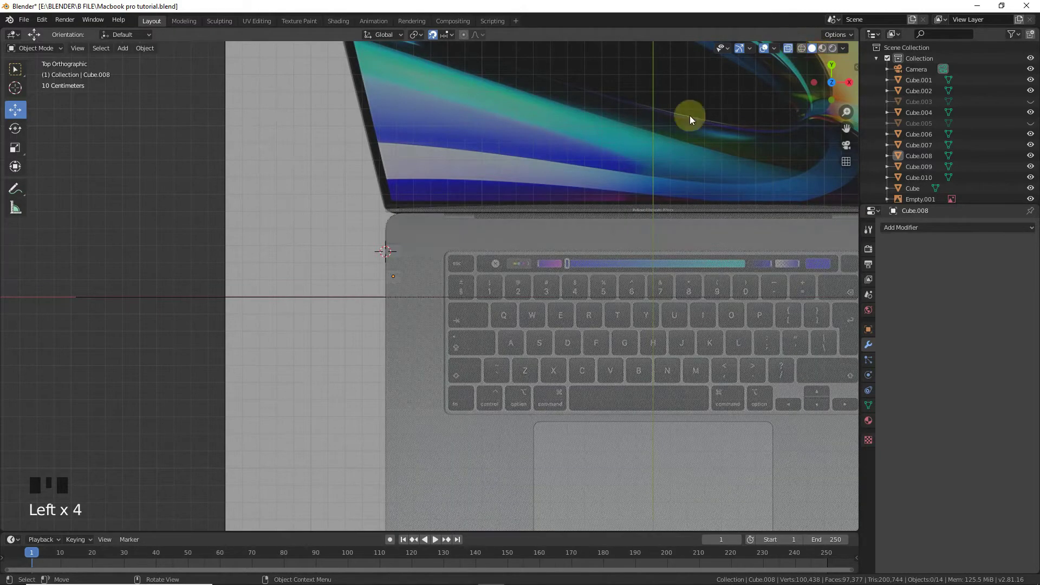
Place the 3D cursor on the speaker grille strip between the laptop's side edge and the keyboard, keeping see-through display on.
scroll(626, 178, "up", 3)
left_click(18, 93)
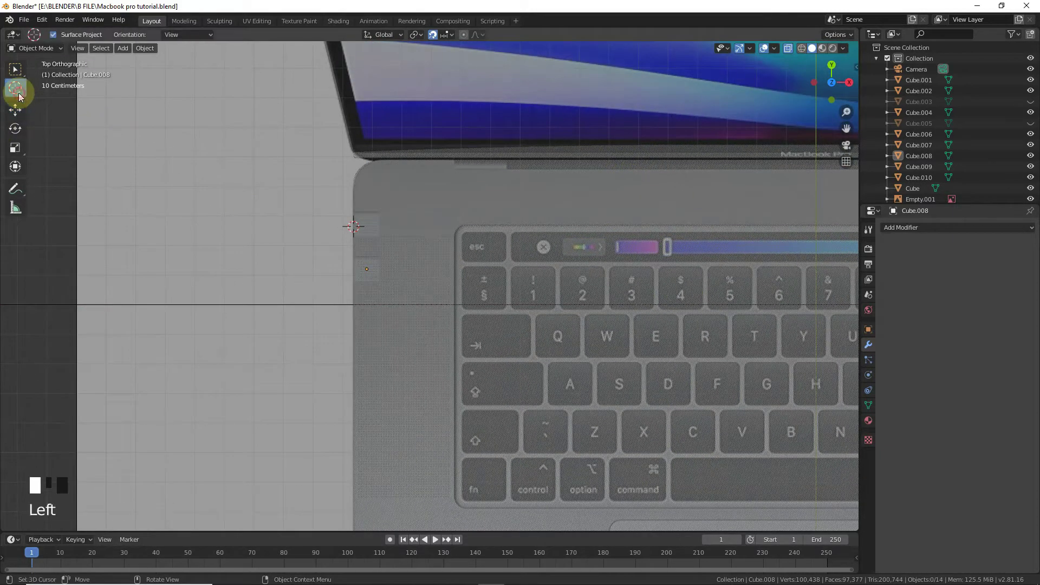
left_click(789, 47)
left_click(15, 109)
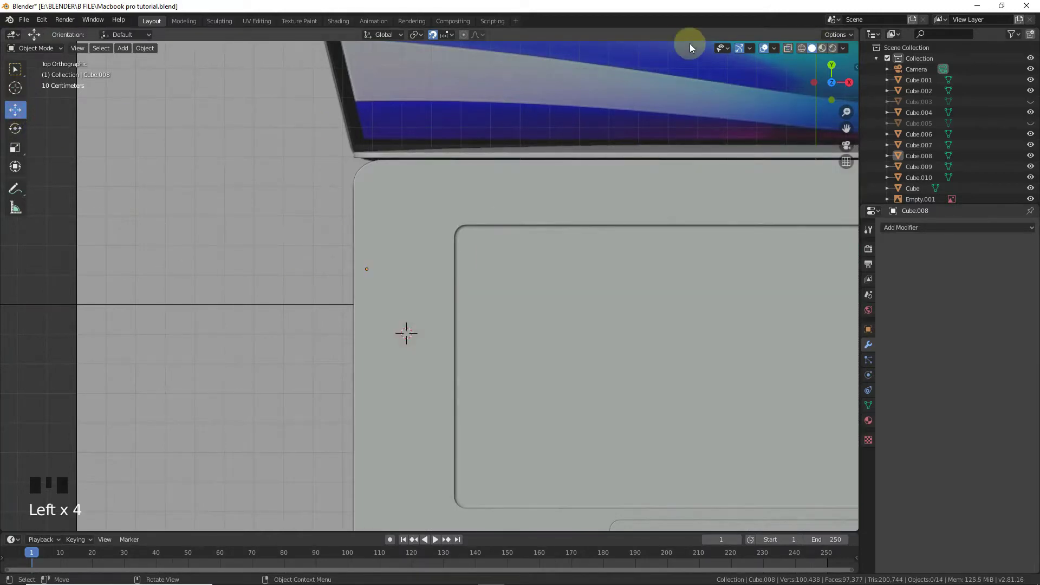
left_click(794, 48)
Add a cube at the 3D cursor, scale it down to slightly wider than the speaker strip and move it up along Y.
key("shift+a")
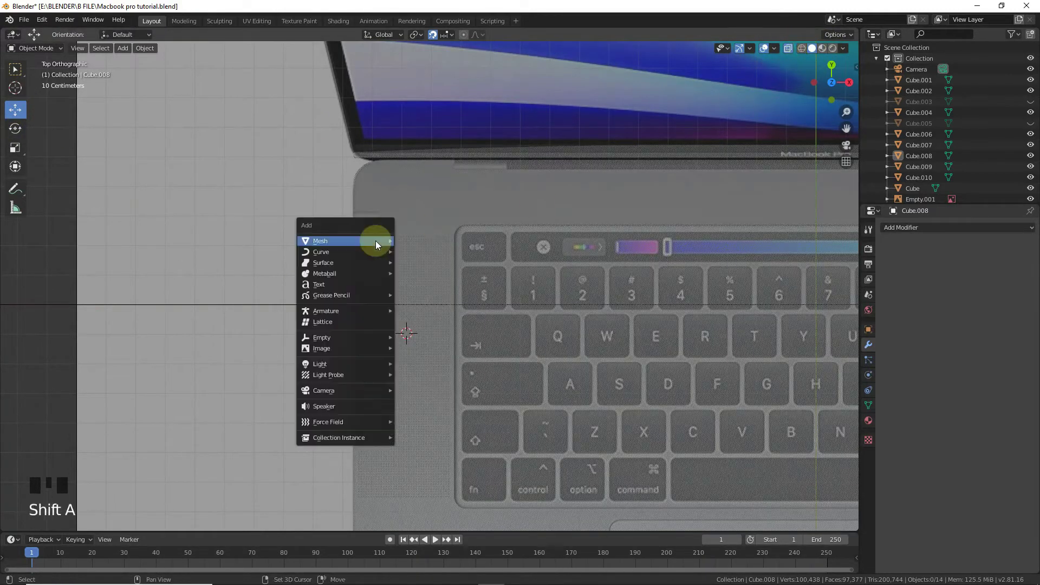
mouse_move(376, 241)
left_click(421, 253)
key("s")
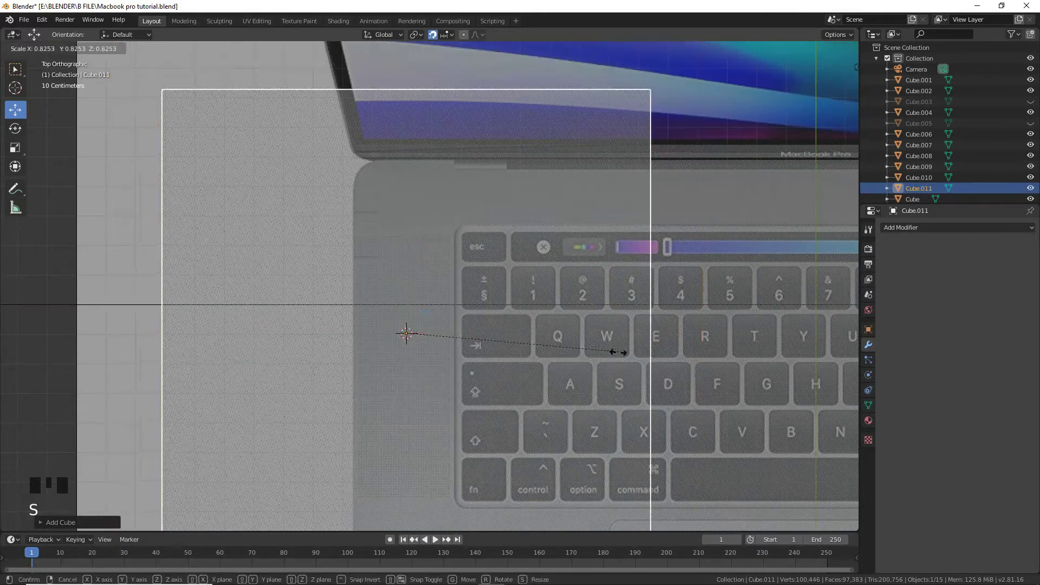
left_click(464, 301)
scroll(398, 324, "up", 4)
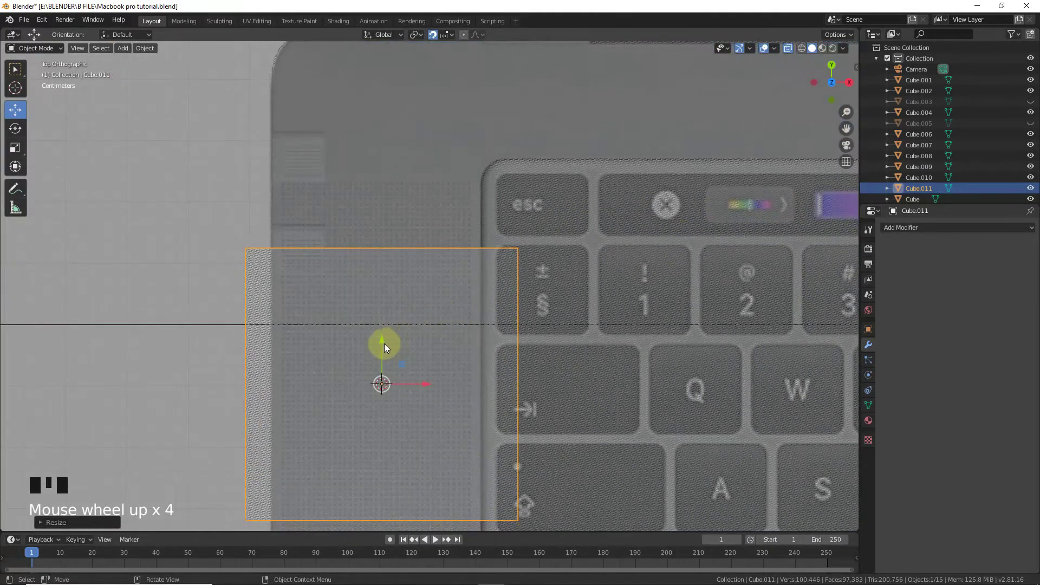
left_click_drag(384, 344, 386, 278)
Try to fit the cube by moving its keyboard-side face inward along X to the edge of the speaker strip.
scroll(648, 327, "down", 5)
left_click_drag(823, 89, 610, 275)
key("KP_7")
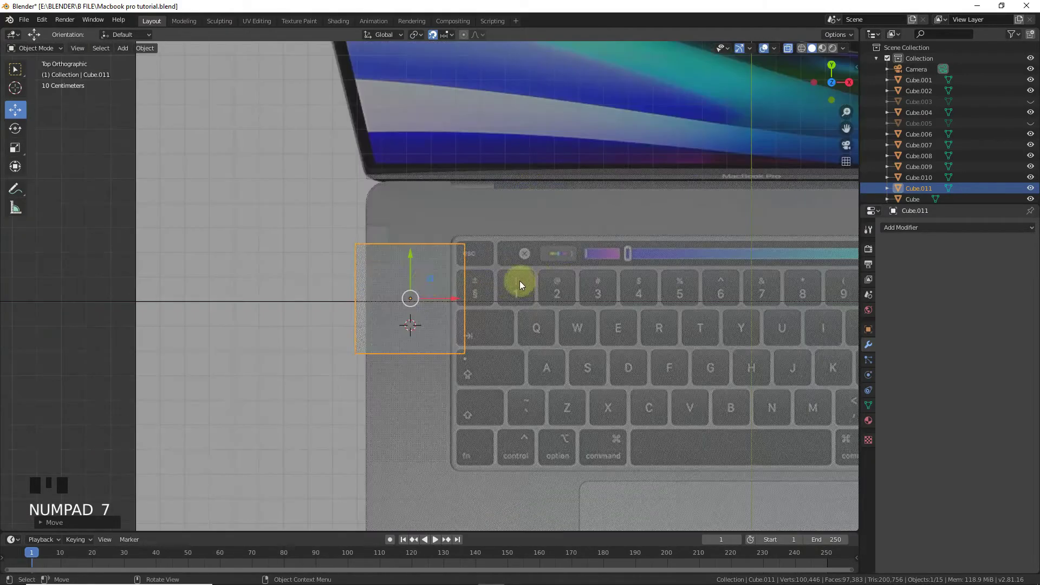
scroll(427, 279, "up", 3)
key("Tab")
left_click(592, 251)
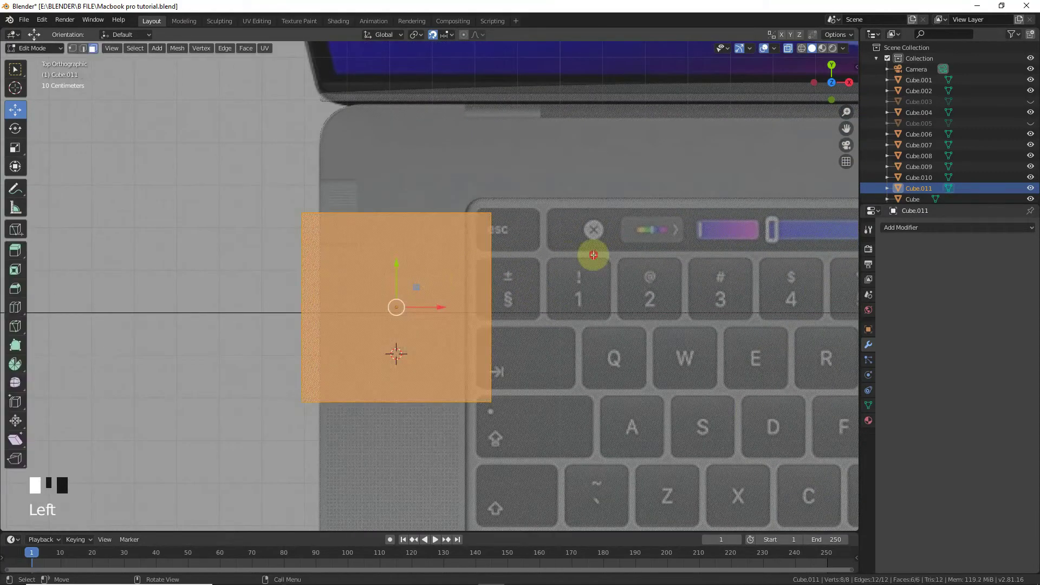
key("b")
left_click_drag(464, 179, 569, 480)
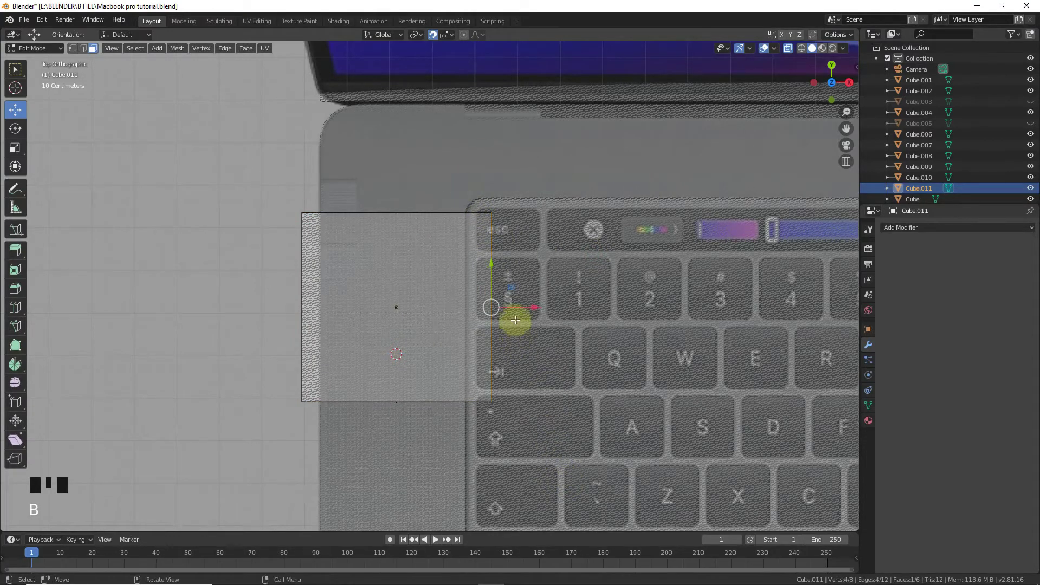
left_click_drag(511, 309, 484, 263)
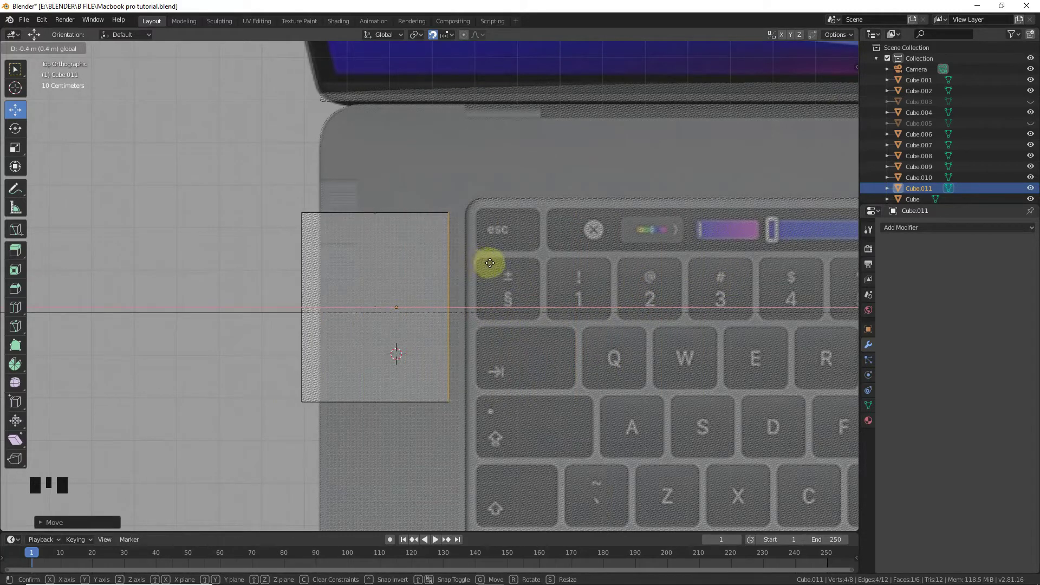
left_click(510, 263)
scroll(507, 262, "up", 4)
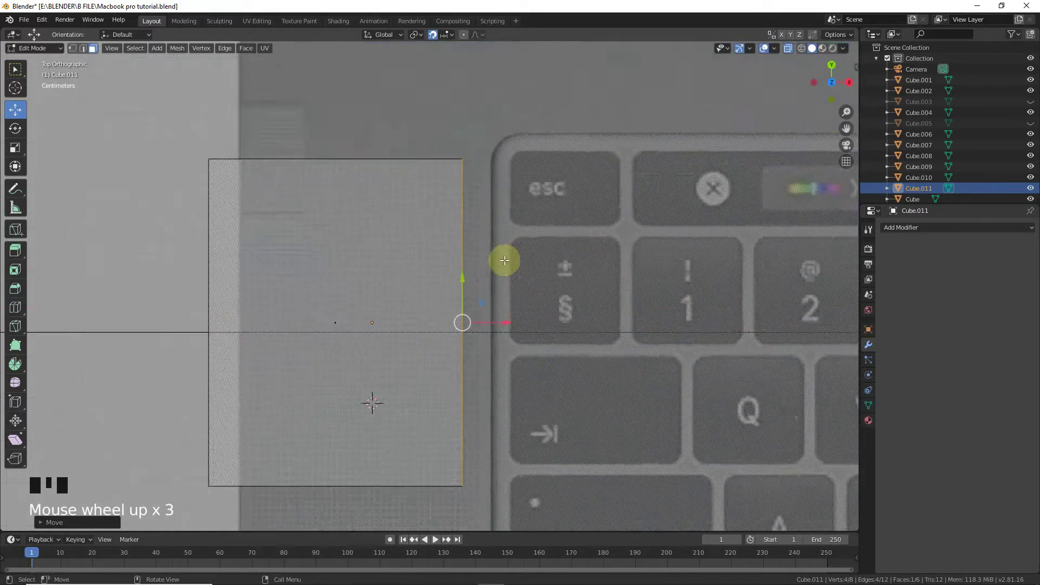
left_click_drag(513, 321, 528, 332)
scroll(504, 325, "down", 5)
key("Tab")
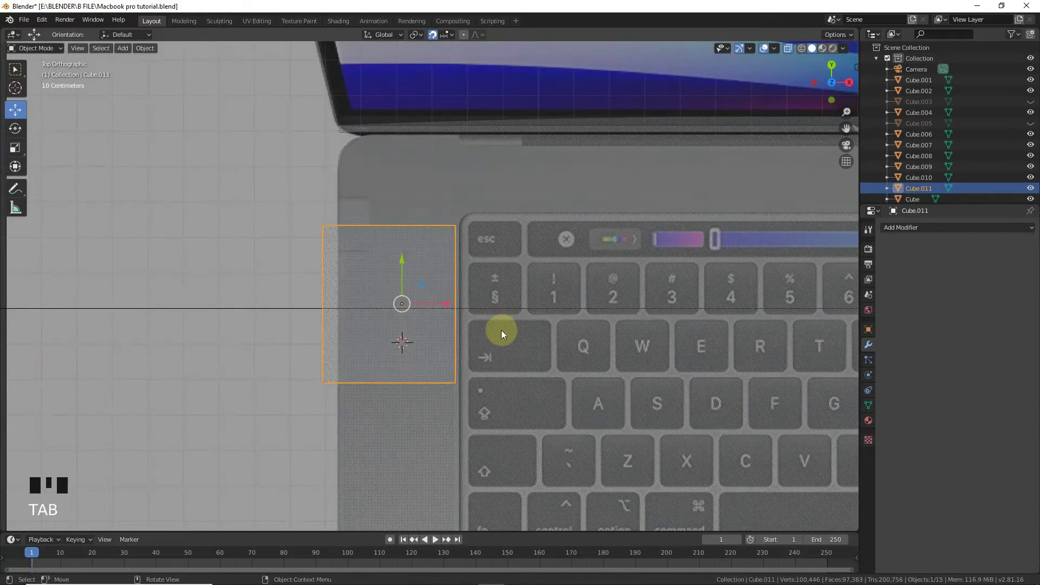
Delete the cube, add a new one at the 3D cursor and scale it to about 0.33.
key("Delete")
key("shift+a")
mouse_move(480, 324)
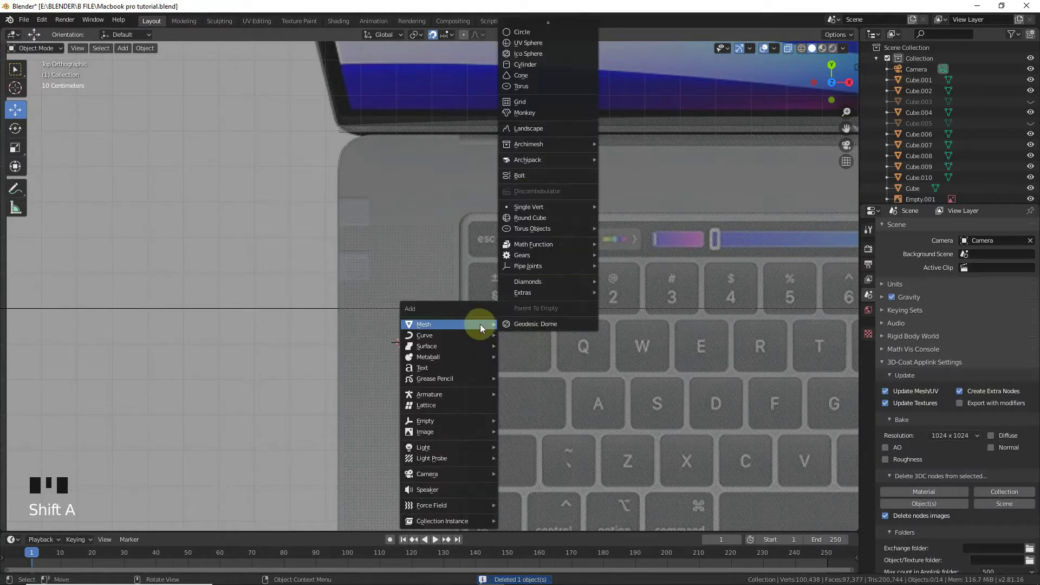
left_click(534, 36)
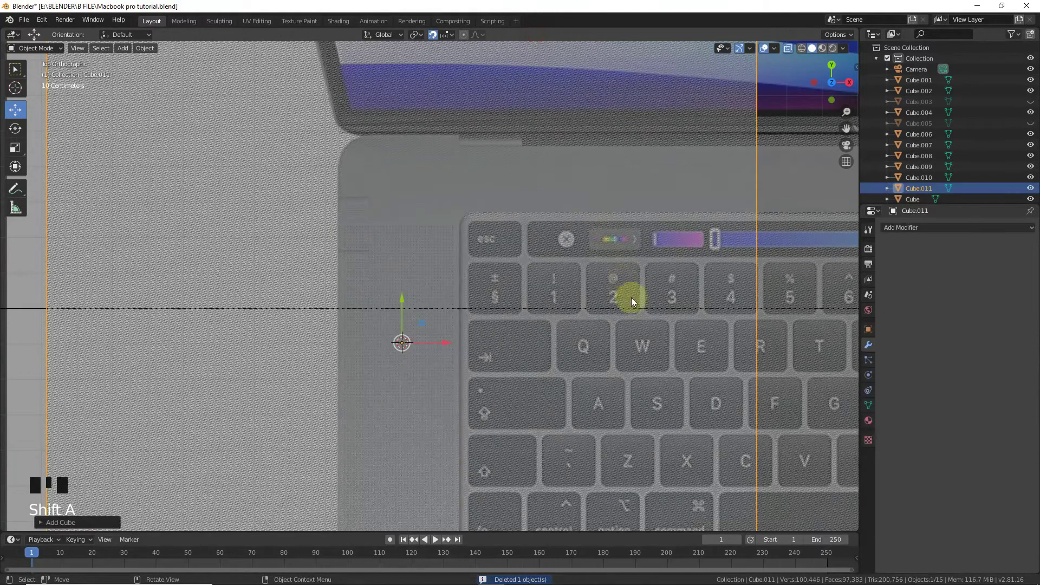
key("s")
left_click(476, 301)
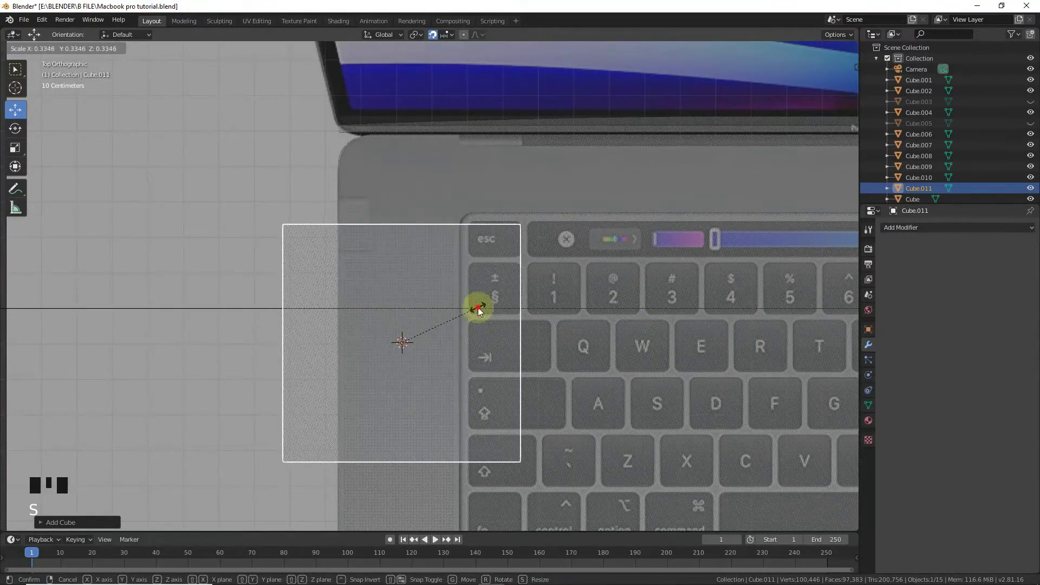
Select the new cube's keyboard-side face in Edit Mode and move it inward along X to the inner edge of the speaker strip.
key("Tab")
left_click(522, 243)
key("b")
left_click_drag(494, 198, 567, 536)
left_click_drag(553, 340, 480, 349)
scroll(525, 278, "up", 2)
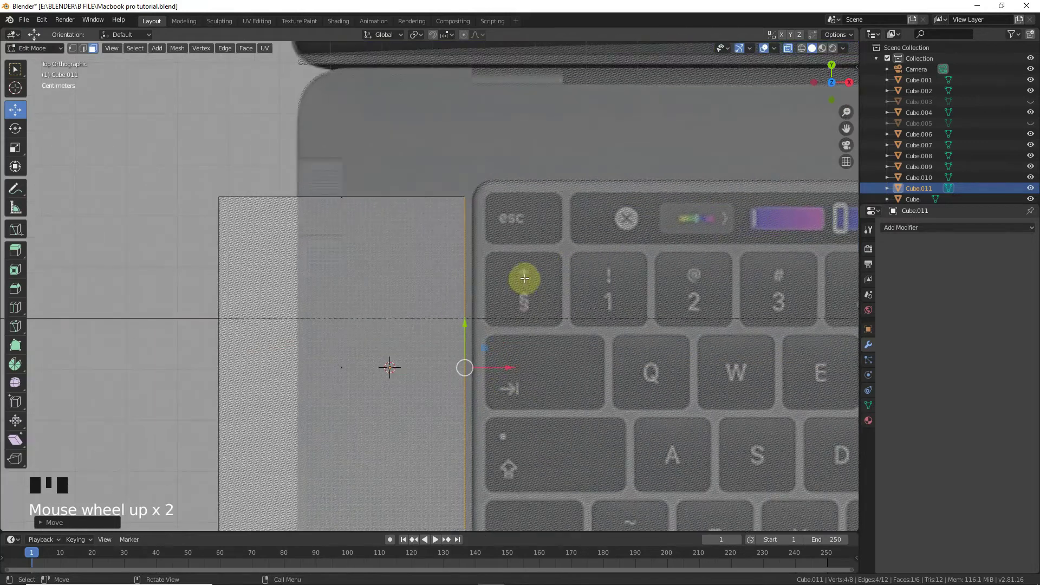
Select the cube's outer side face and move it along X to the outer edge of the speaker strip.
left_click(70, 245)
scroll(318, 260, "down", 3)
key("b")
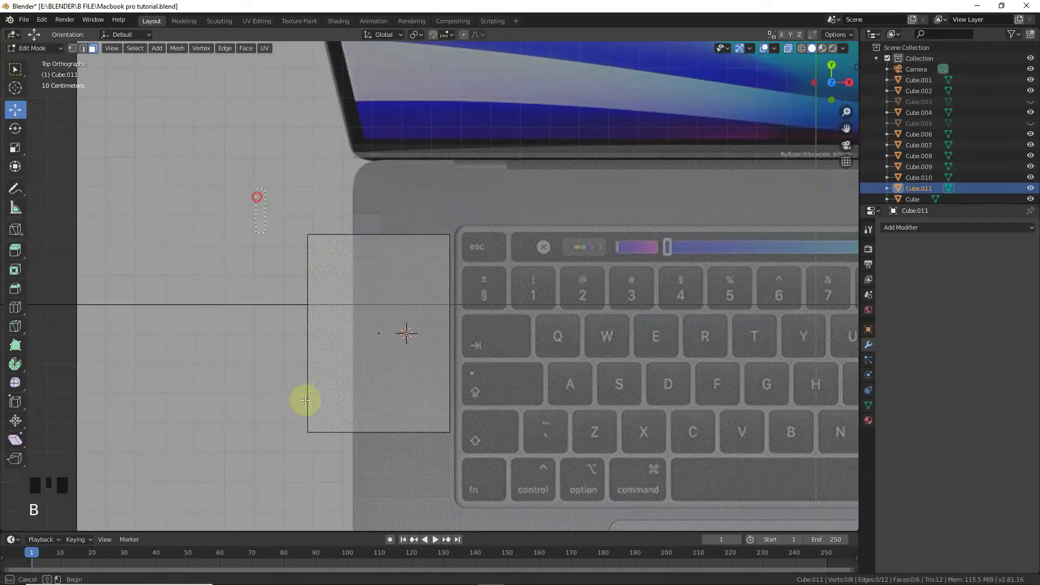
left_click_drag(305, 400, 394, 338)
scroll(379, 290, "up", 3)
right_click(379, 291)
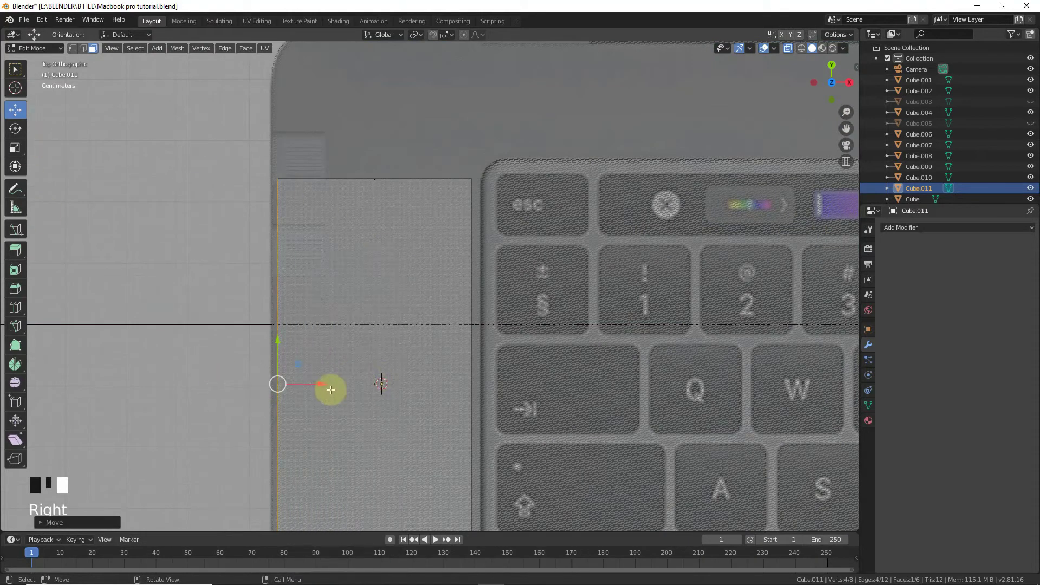
left_click_drag(326, 386, 324, 385)
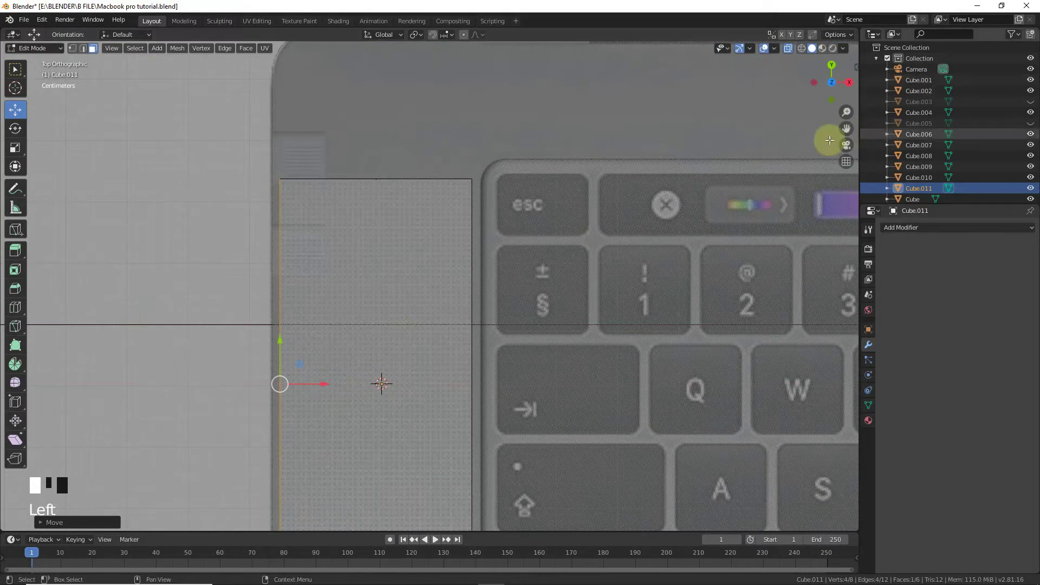
Select the cube's front face and move it along Y to the lower end of the speaker dots.
left_click_drag(847, 130, 557, 274)
left_click(281, 258)
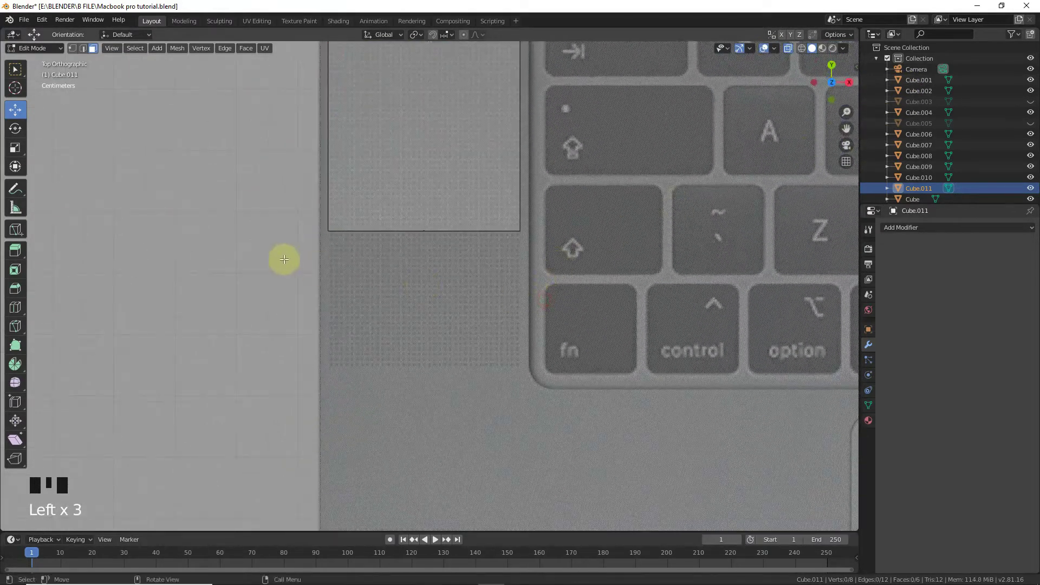
key("b")
left_click_drag(373, 233, 460, 244)
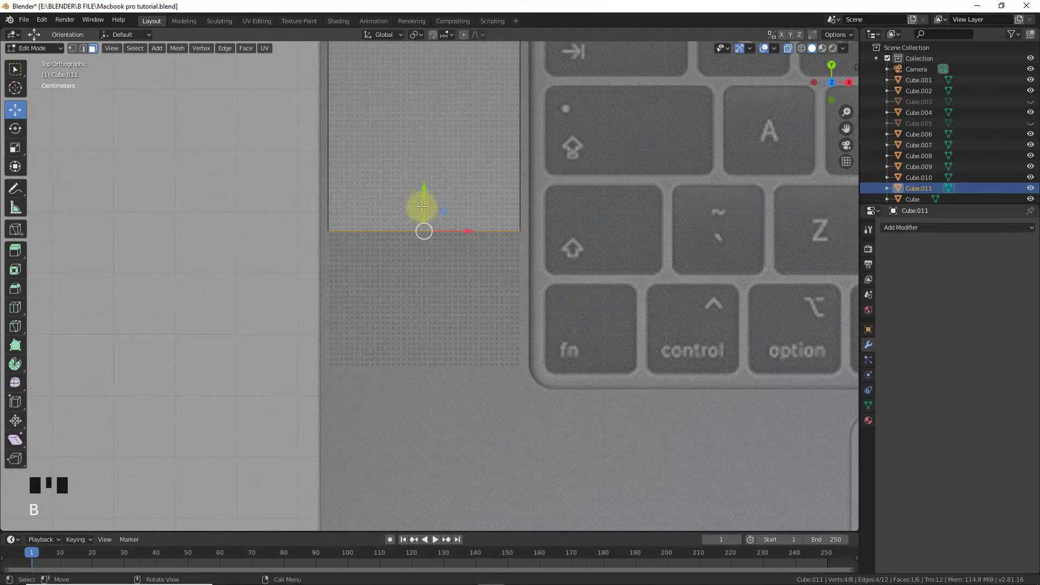
left_click_drag(421, 205, 430, 337)
scroll(673, 344, "down", 4)
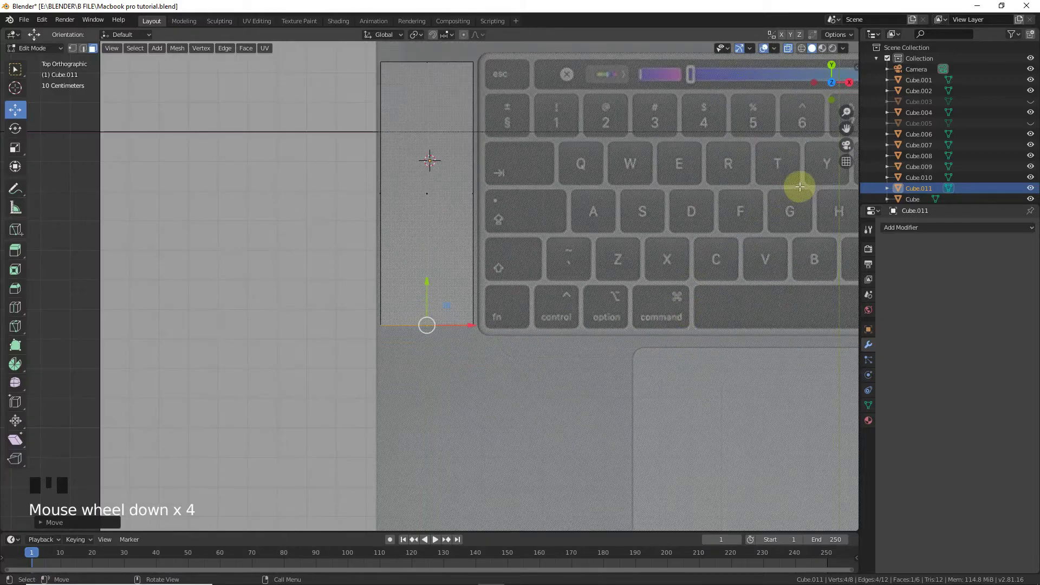
In the front view, select the cube's top face and lower it along Z to just above the laptop base.
key("Tab")
key("KP_1")
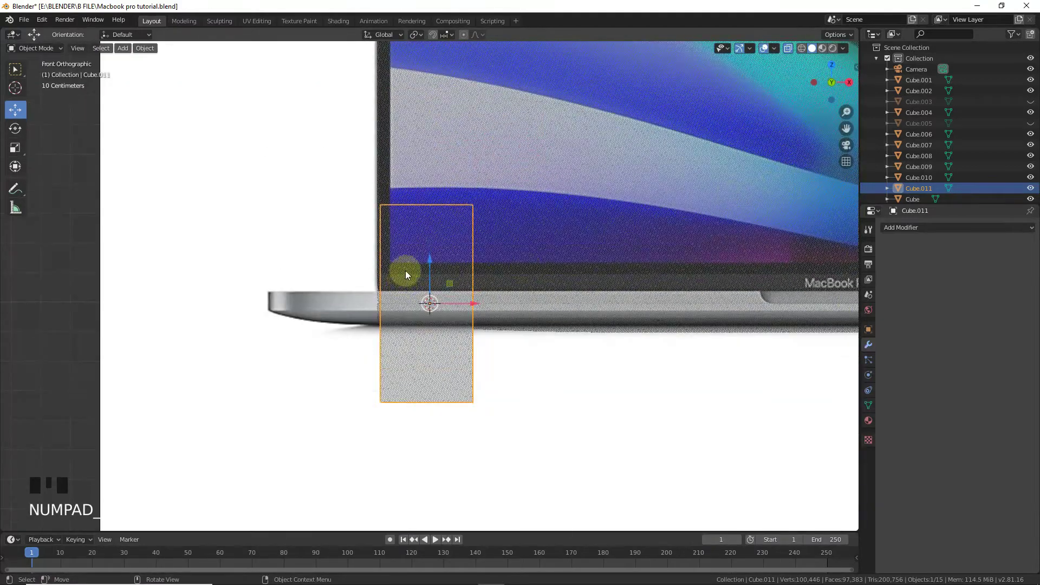
key("Tab")
left_click(346, 206)
key("b")
left_click_drag(313, 153, 521, 247)
left_click(427, 234)
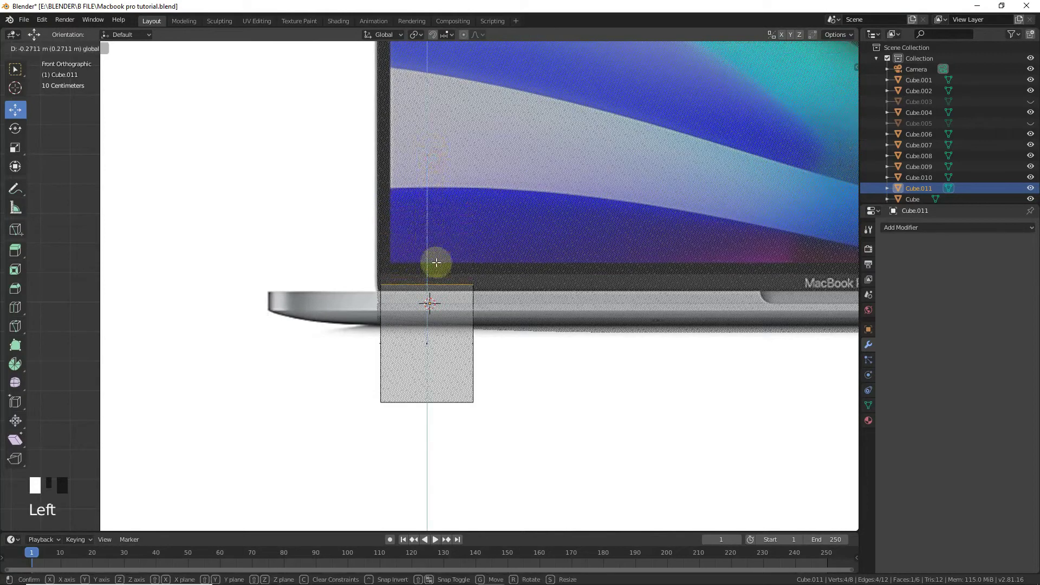
left_click(559, 421)
Select the cube's bottom face and raise it along Z to make the block a thin slab.
scroll(500, 445, "up", 3)
key("b")
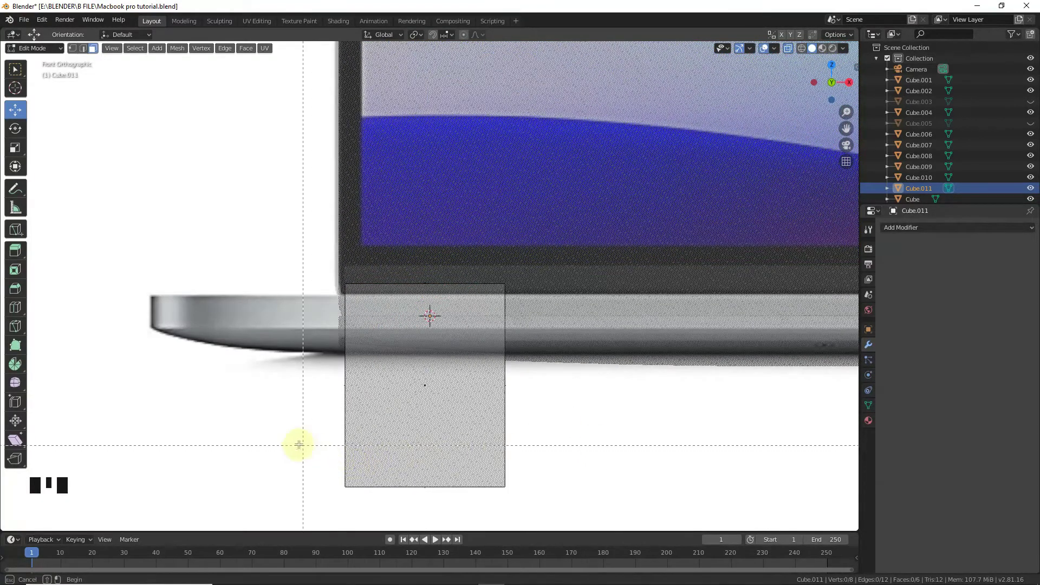
left_click_drag(602, 507, 602, 507)
left_click_drag(427, 450, 475, 281)
scroll(573, 246, "down", 2)
Turn off see-through display, deselect the slab's faces and return to Object Mode.
left_click_drag(827, 78, 800, 47)
left_click(387, 325)
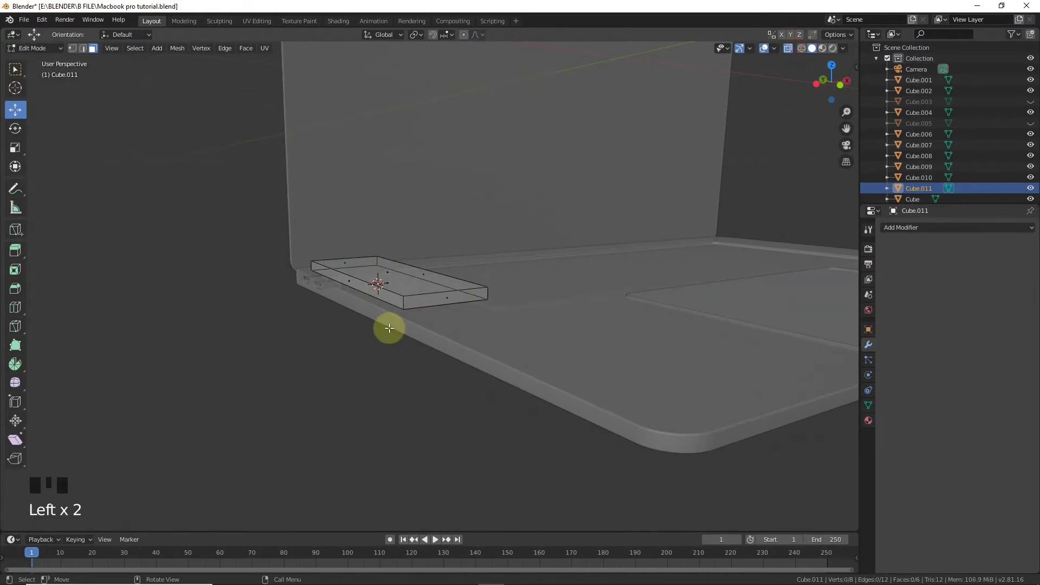
left_click(788, 50)
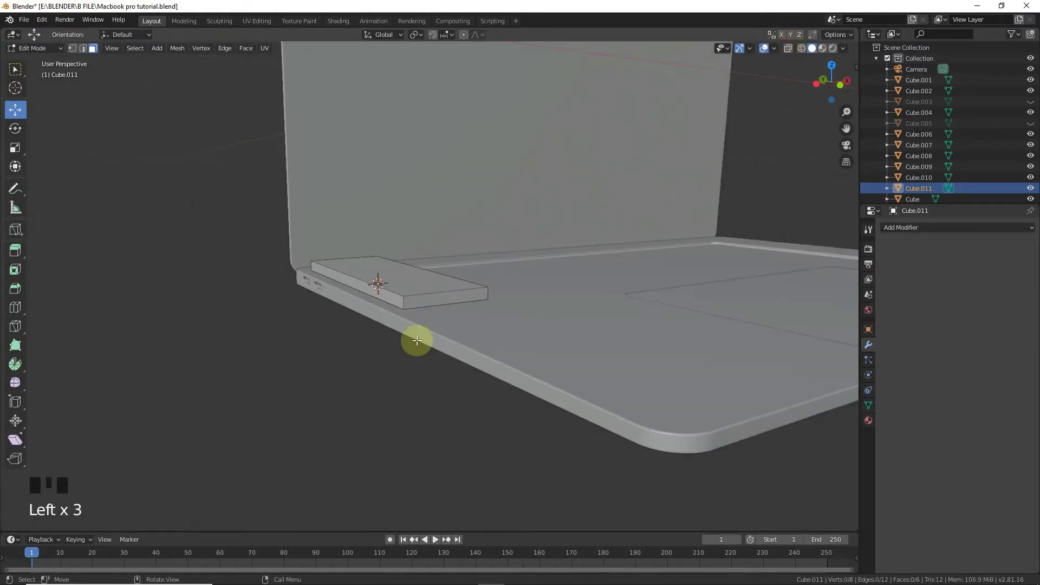
left_click(383, 367)
key("Tab")
In the right side view, lower the slab along Z onto the top surface of the laptop base.
left_click_drag(818, 90, 785, 125)
key("KP_5")
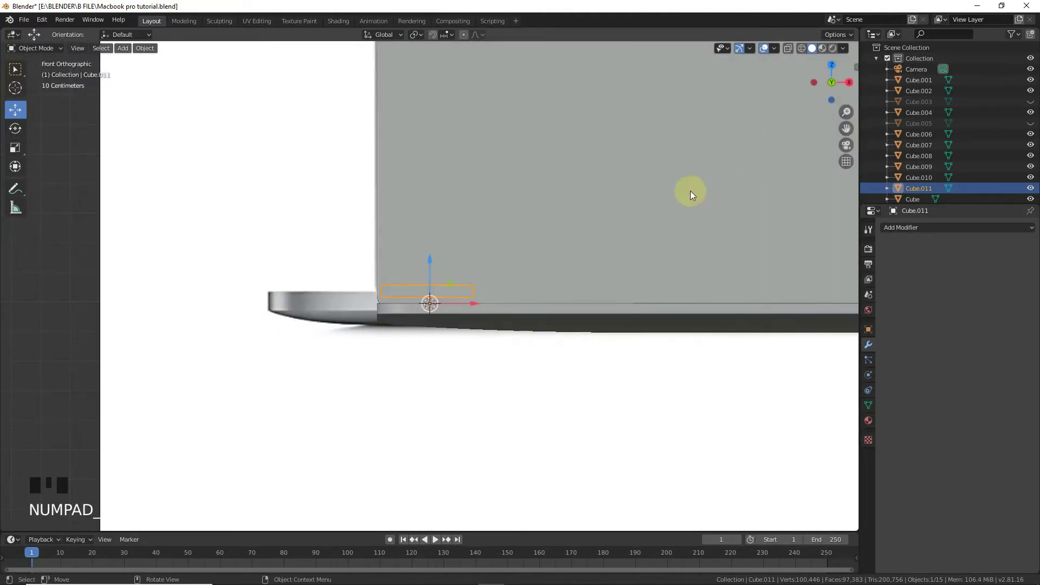
key("KP_3")
scroll(583, 255, "up", 4)
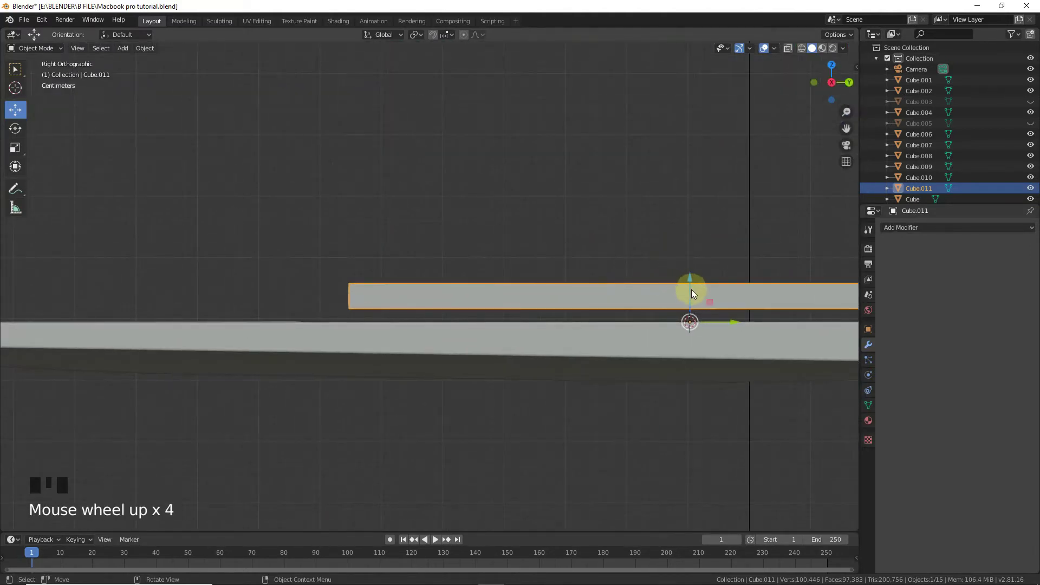
left_click_drag(691, 290, 691, 307)
Examine from the side how the speaker slab sits on the laptop base.
scroll(692, 285, "down", 1)
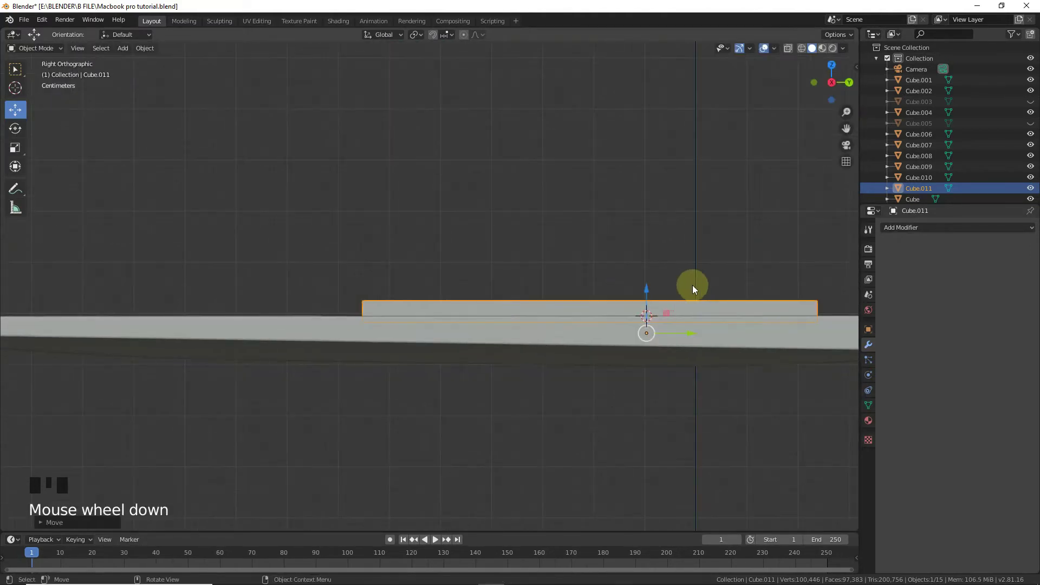
scroll(733, 276, "down", 1)
scroll(741, 272, "up", 2)
scroll(750, 242, "up", 1)
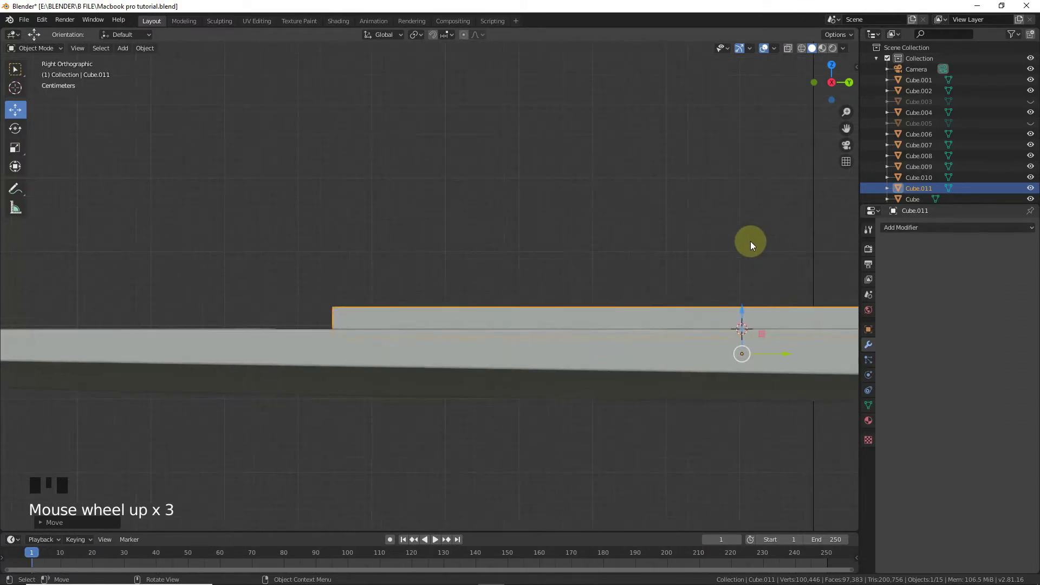
scroll(751, 206, "down", 3)
scroll(752, 206, "down", 2)
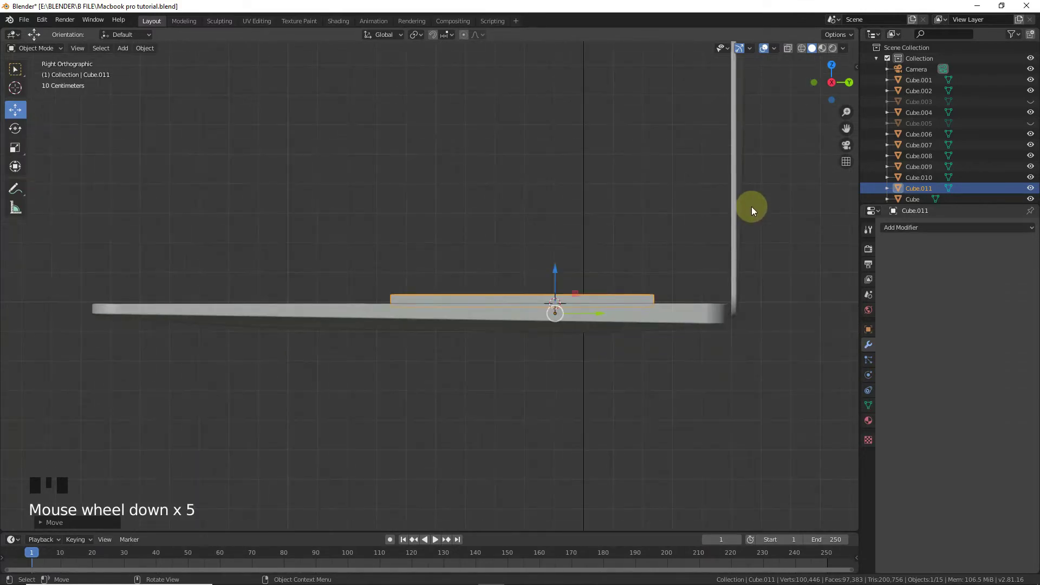
scroll(752, 206, "up", 5)
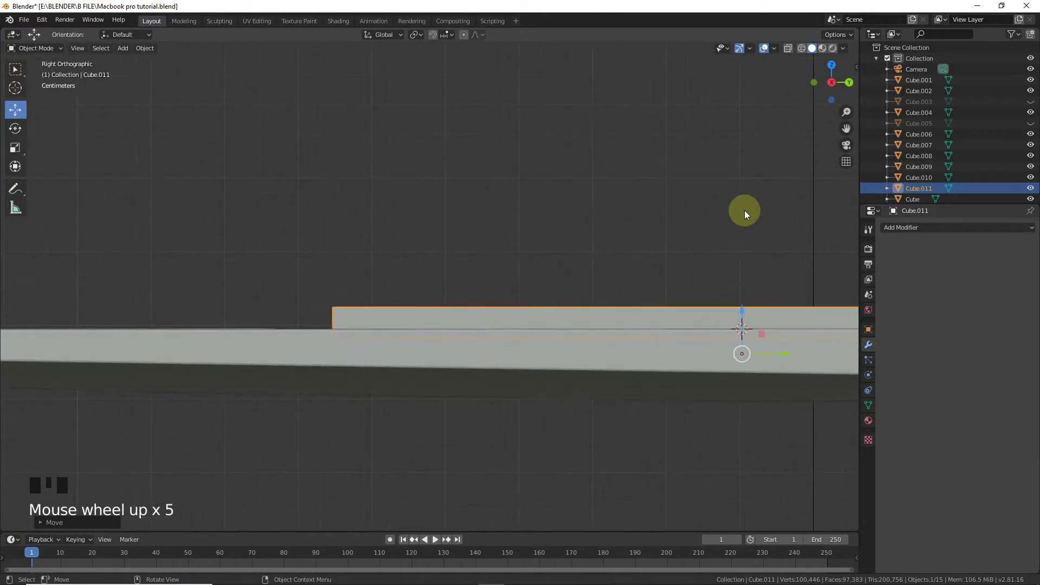
scroll(727, 248, "down", 4)
Lower the speaker slab slightly along Z in the perspective view and keep it selected.
left_click_drag(832, 82, 563, 177)
scroll(316, 210, "up", 3)
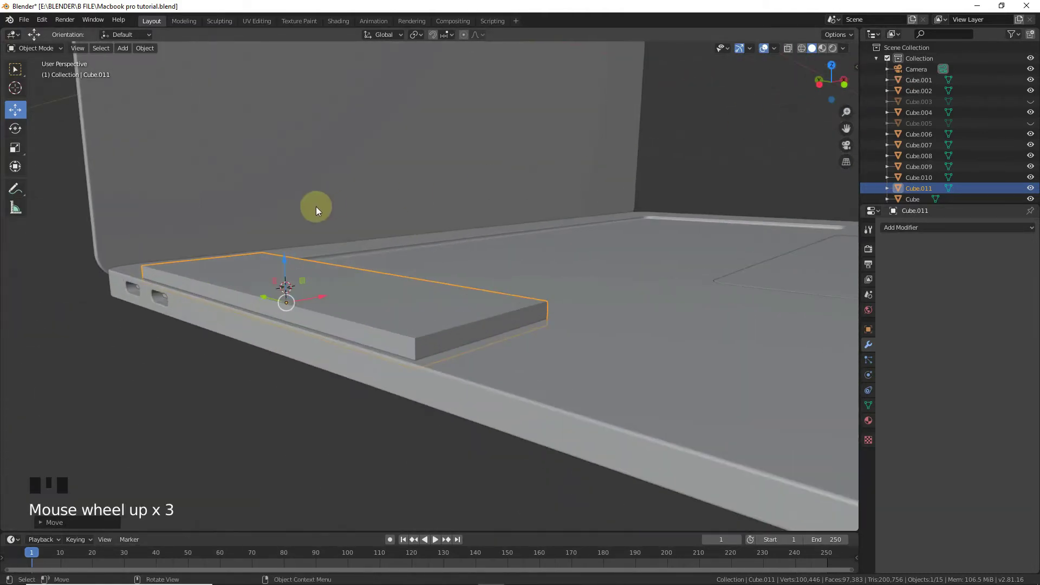
left_click_drag(295, 250, 284, 261)
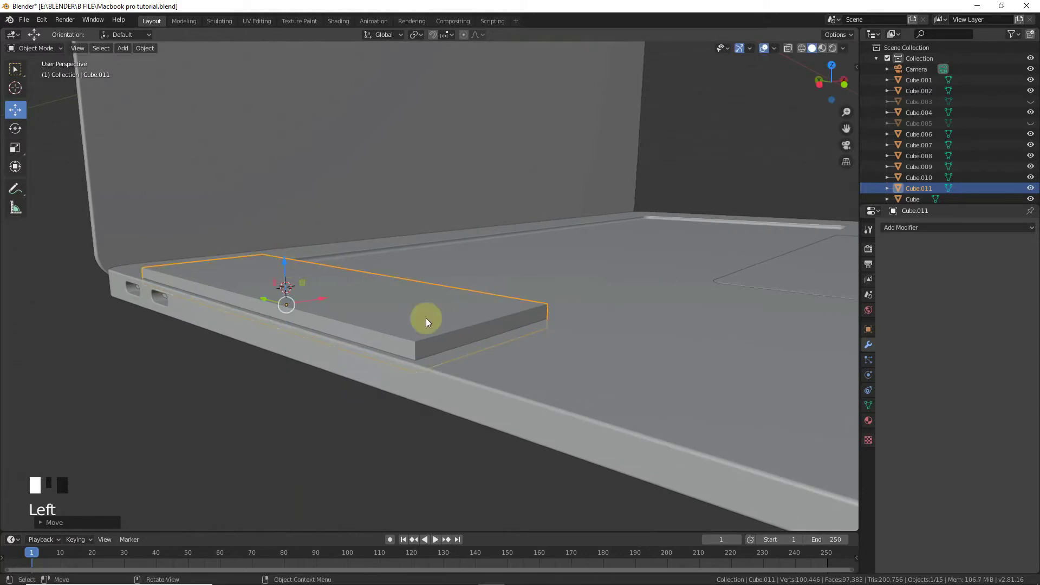
left_click(628, 385)
left_click(424, 301)
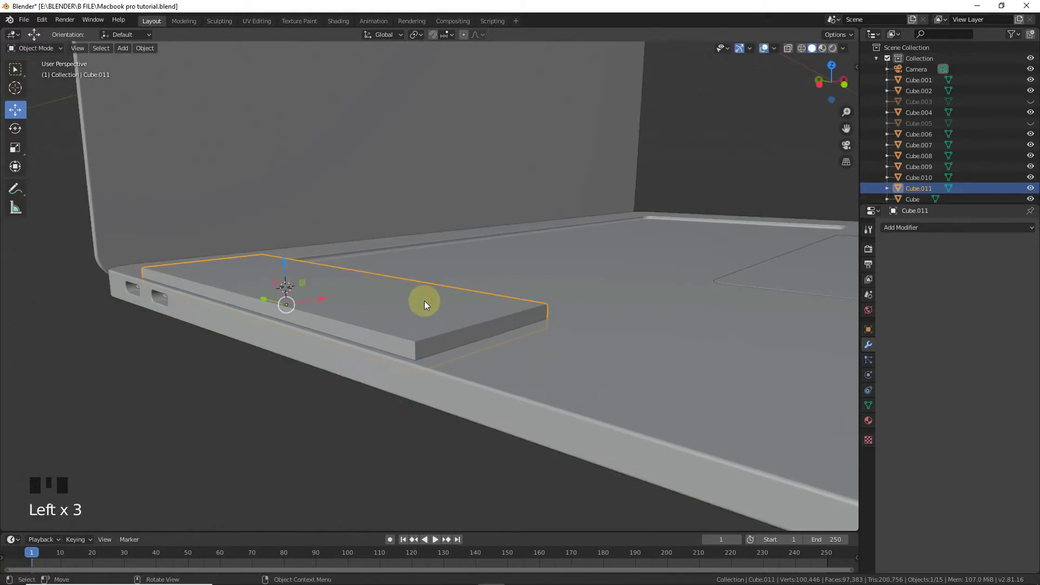
Duplicate the speaker slab 2.789 m along X to the opposite side of the keyboard and turn on see-through display.
key("KP_7")
scroll(424, 300, "down", 5)
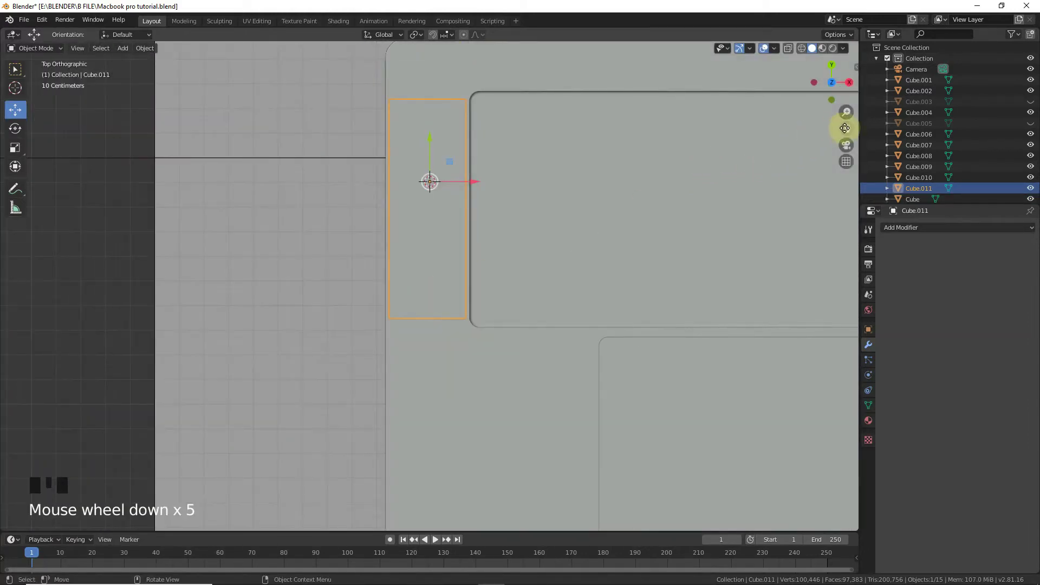
left_click_drag(845, 127, 516, 195)
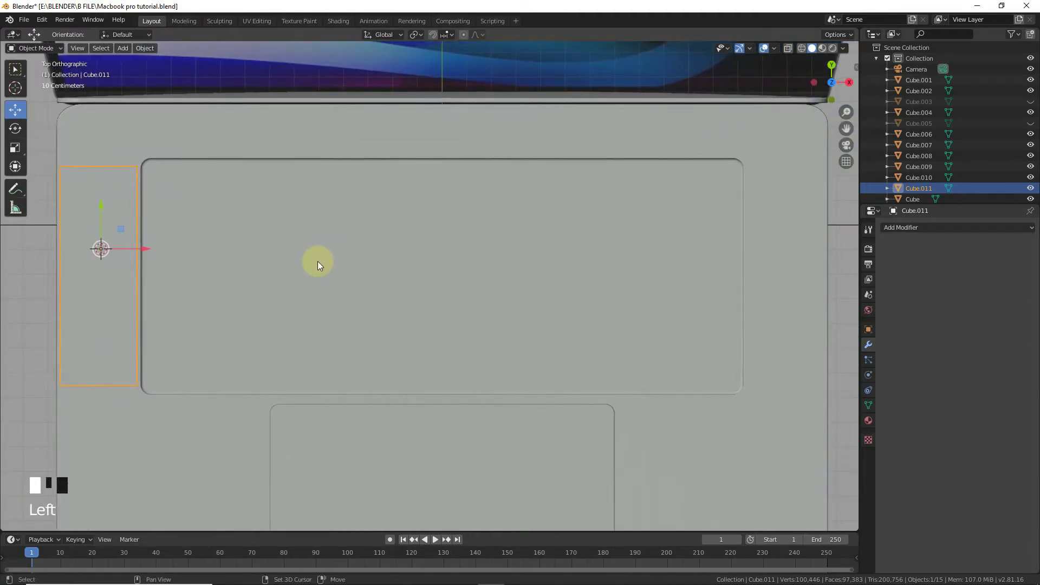
key("shift+d")
key("x")
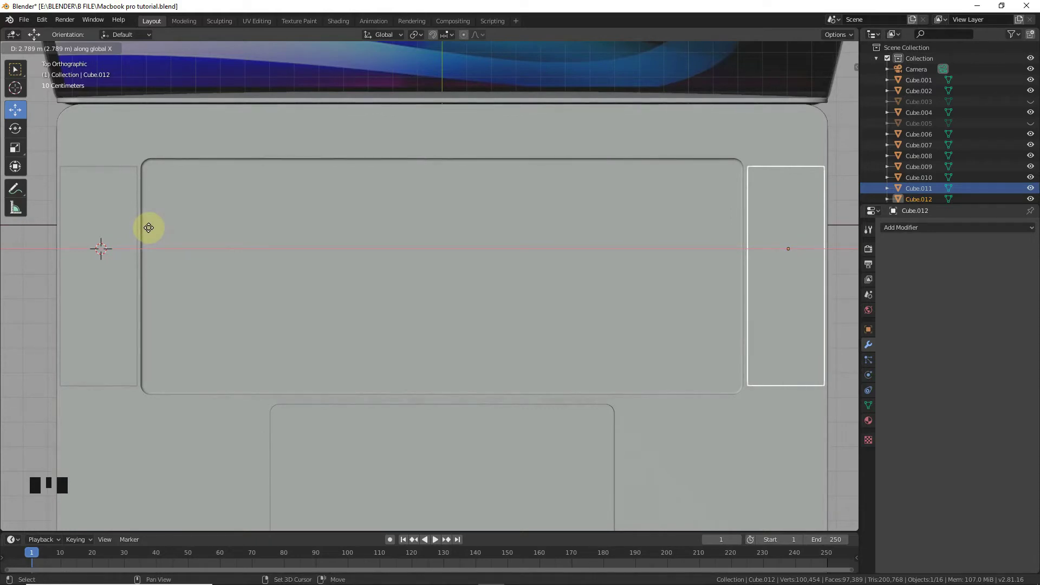
left_click(148, 227)
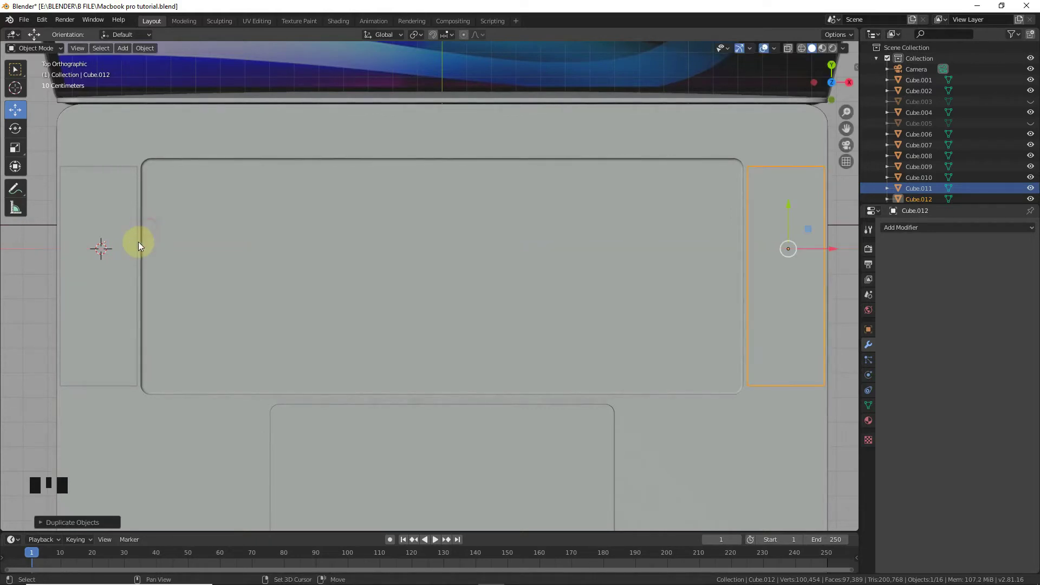
left_click(787, 51)
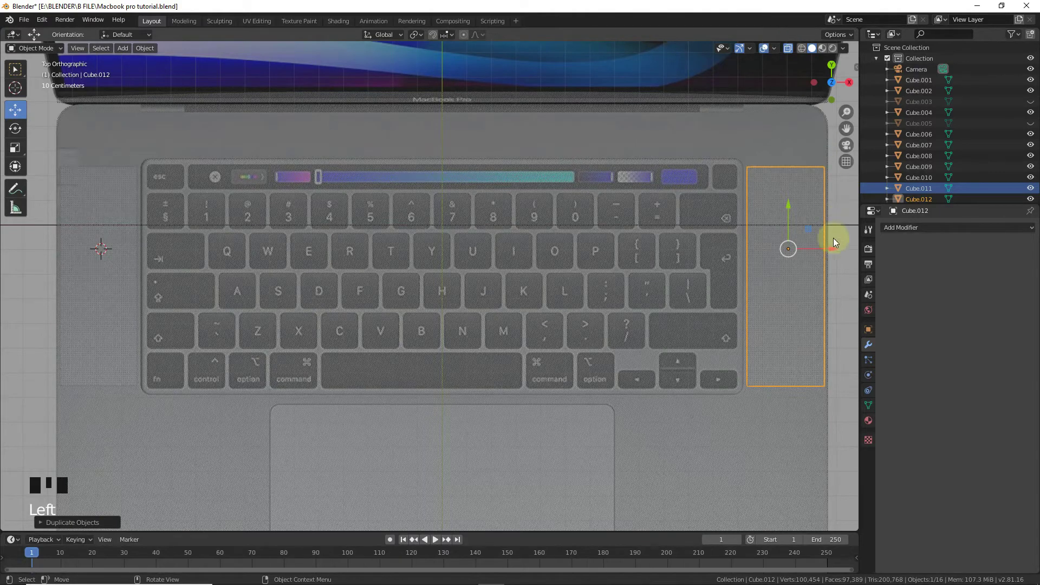
Fine-tune the duplicated slab's position along X to match the speaker grille in the reference image and turn off see-through display.
scroll(830, 194, "up", 4)
left_click_drag(847, 127, 575, 258)
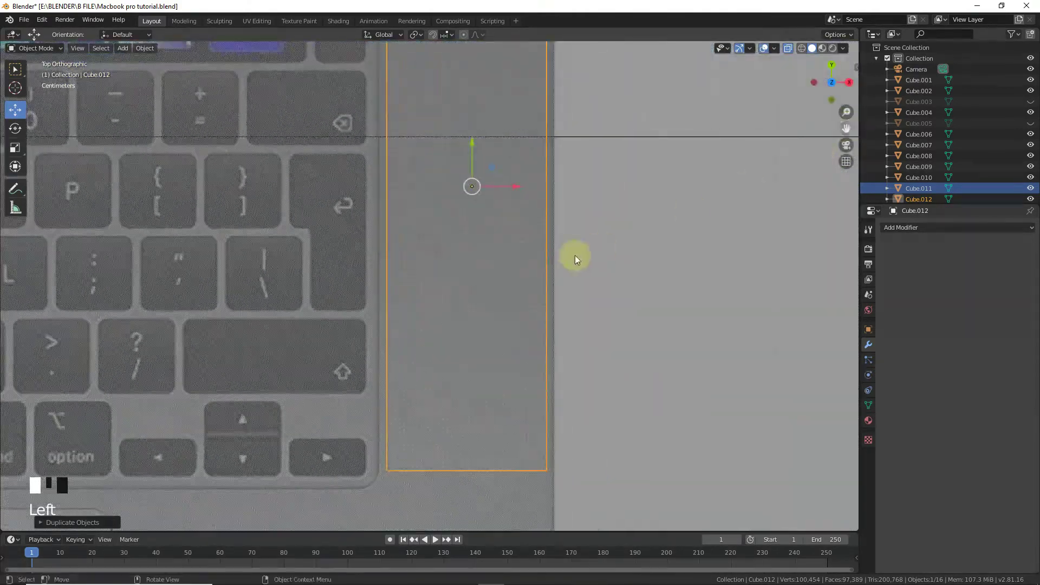
scroll(513, 259, "up", 3)
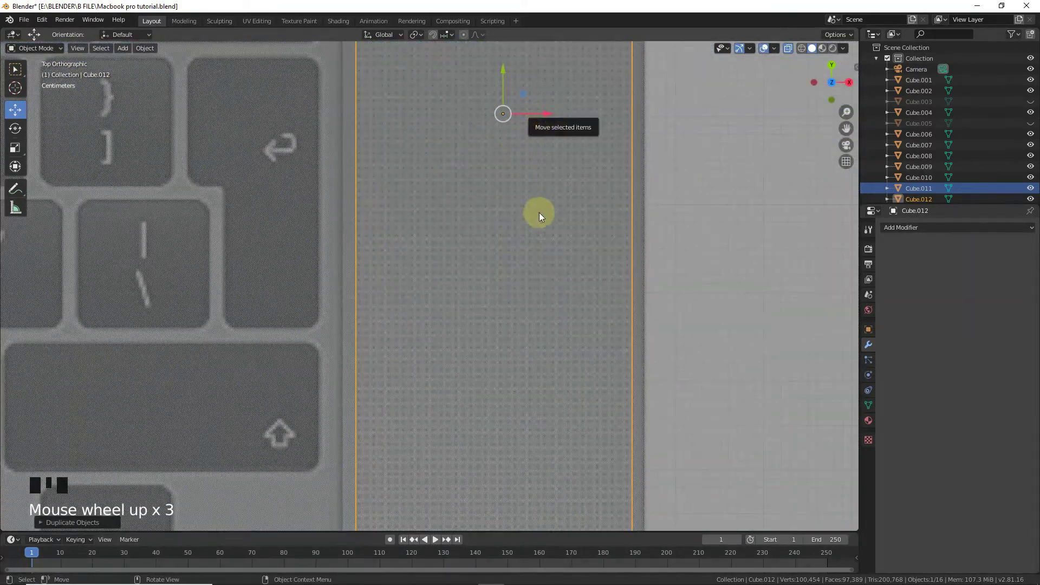
scroll(531, 263, "down", 5)
scroll(571, 144, "up", 5)
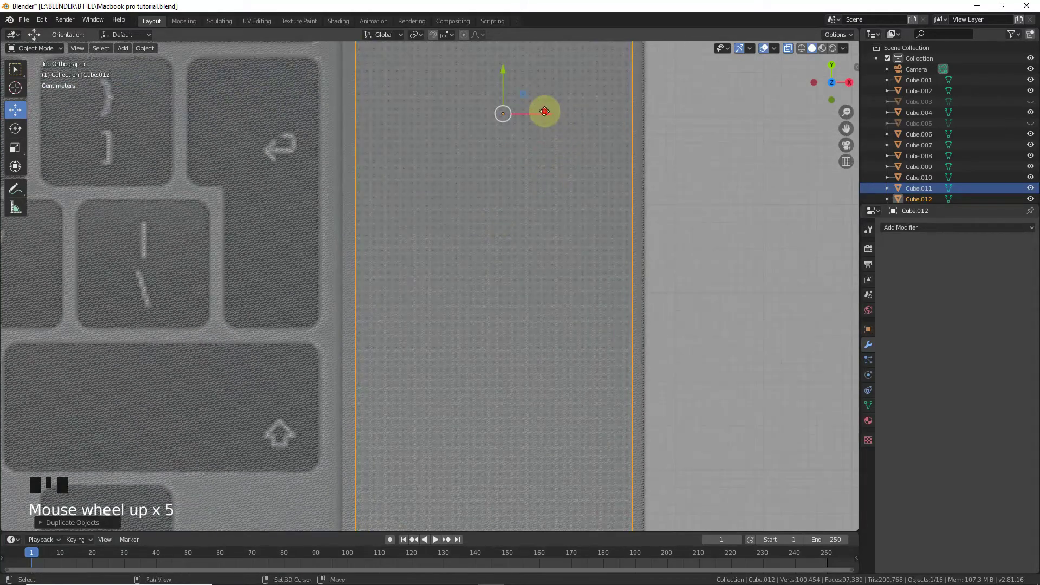
left_click_drag(545, 111, 578, 131, "shift")
key("ctrl+z")
scroll(688, 295, "down", 10)
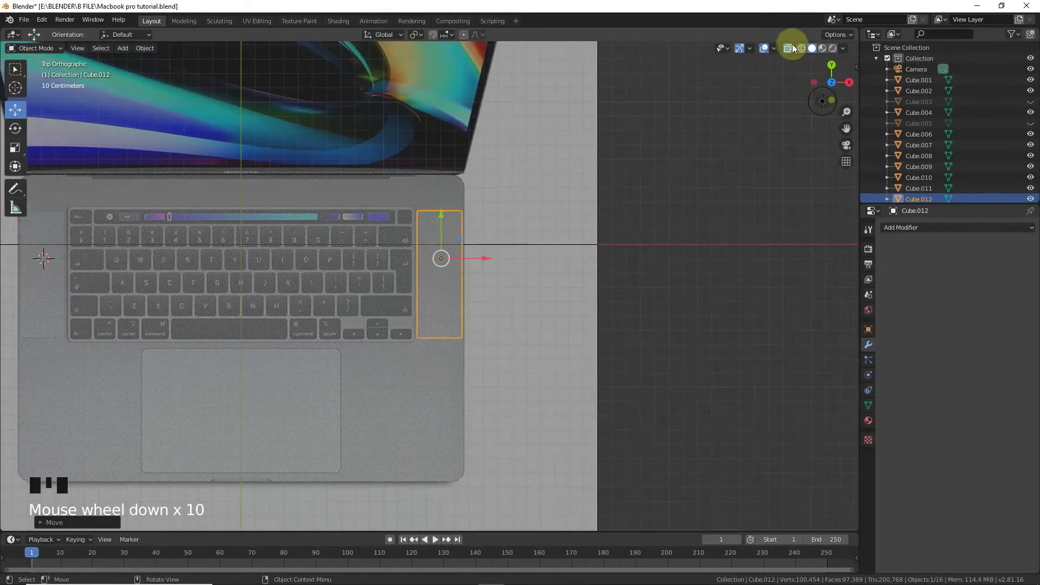
left_click(790, 48)
Select the laptop base and add a Boolean modifier with the Difference operation.
left_click_drag(825, 85, 799, 103)
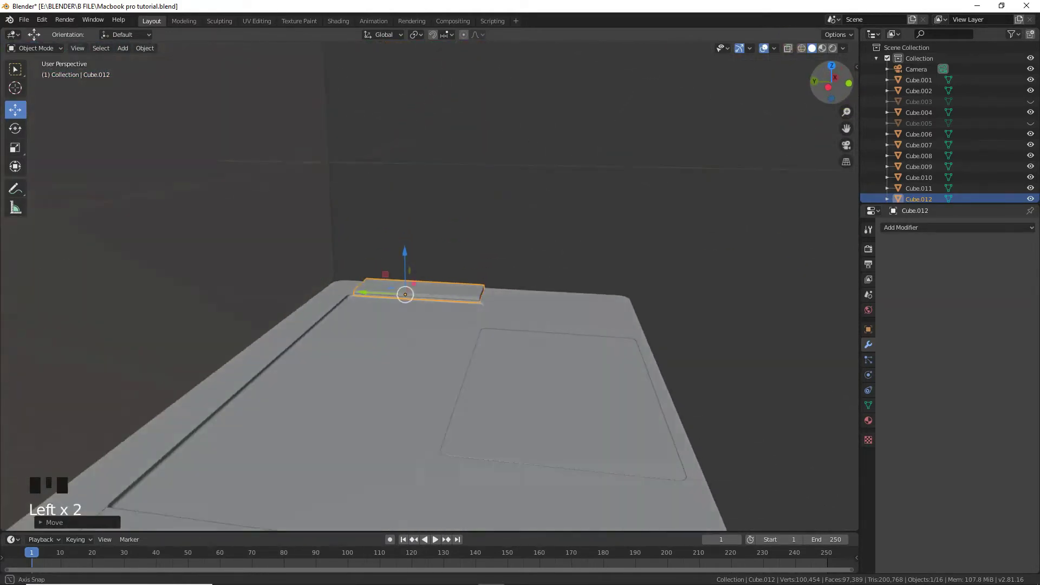
scroll(563, 323, "down", 4)
left_click(506, 394)
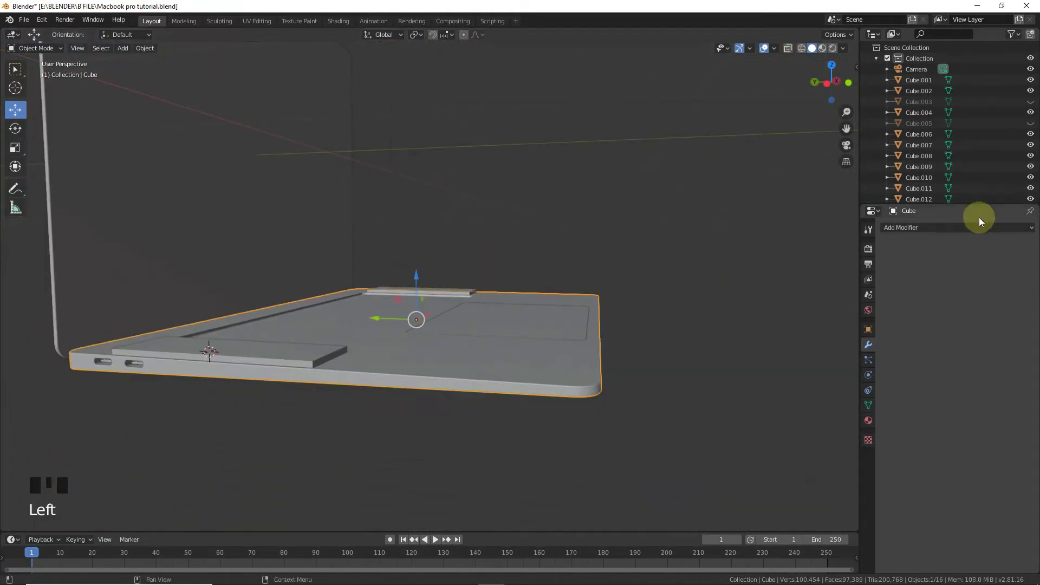
left_click_drag(979, 221, 836, 273)
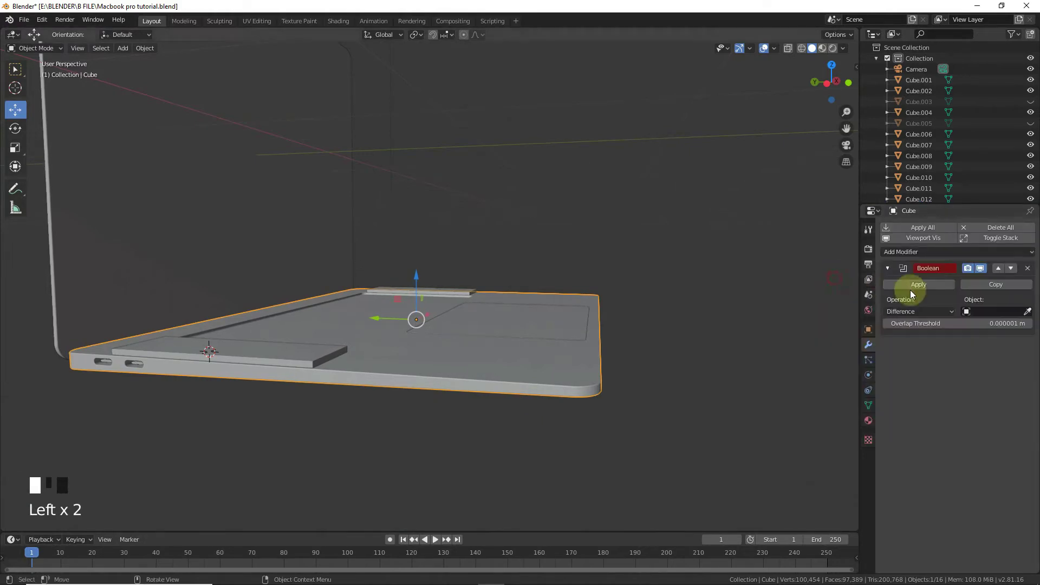
Copy the Boolean modifier, target Cube.011 with the first and the opposite slab with the second, and apply both to the base.
left_click(996, 284)
left_click_drag(1029, 317, 194, 348)
left_click(908, 292)
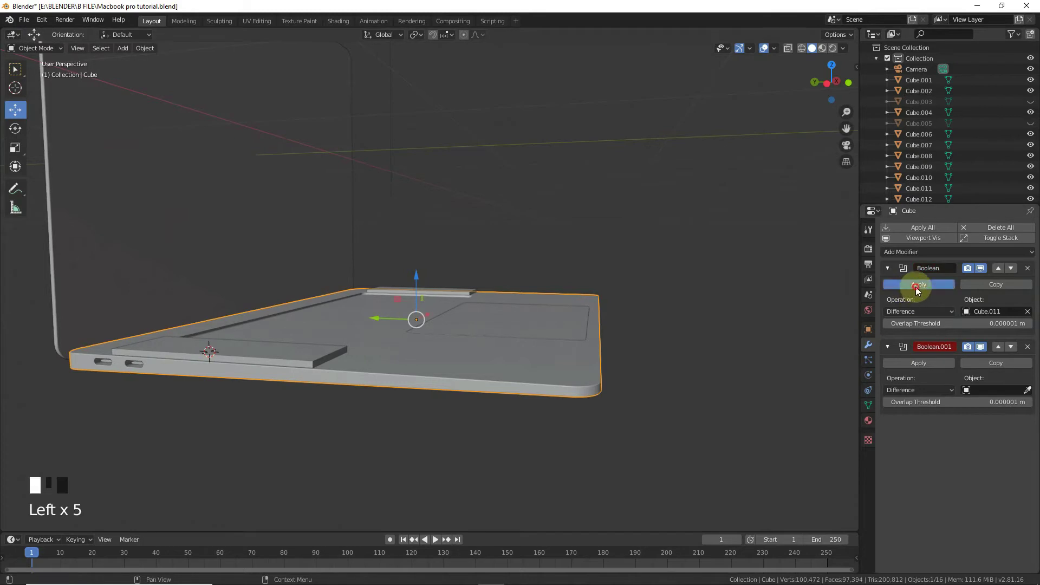
left_click(1028, 311)
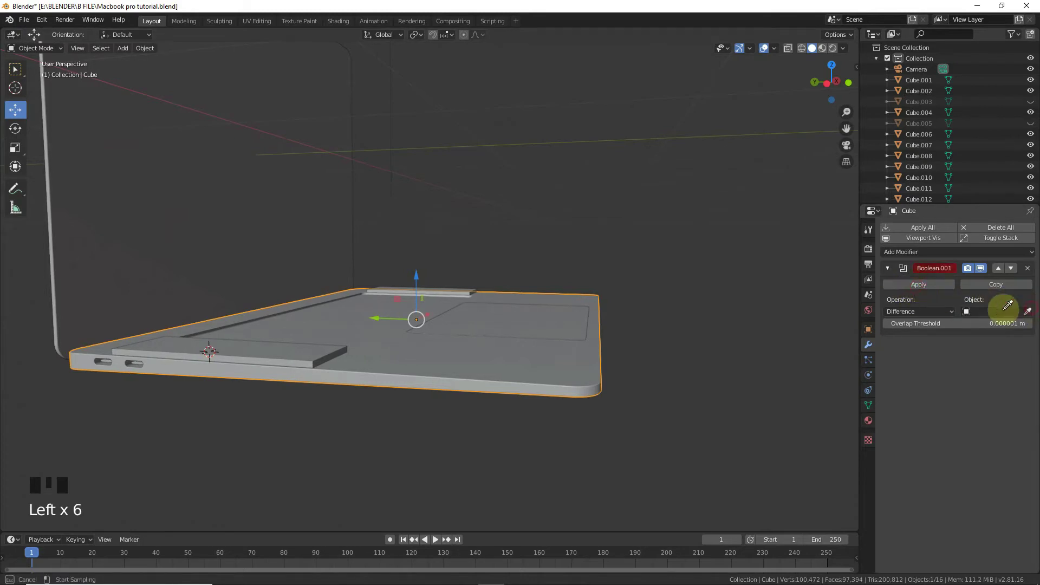
left_click(465, 293)
left_click(929, 288)
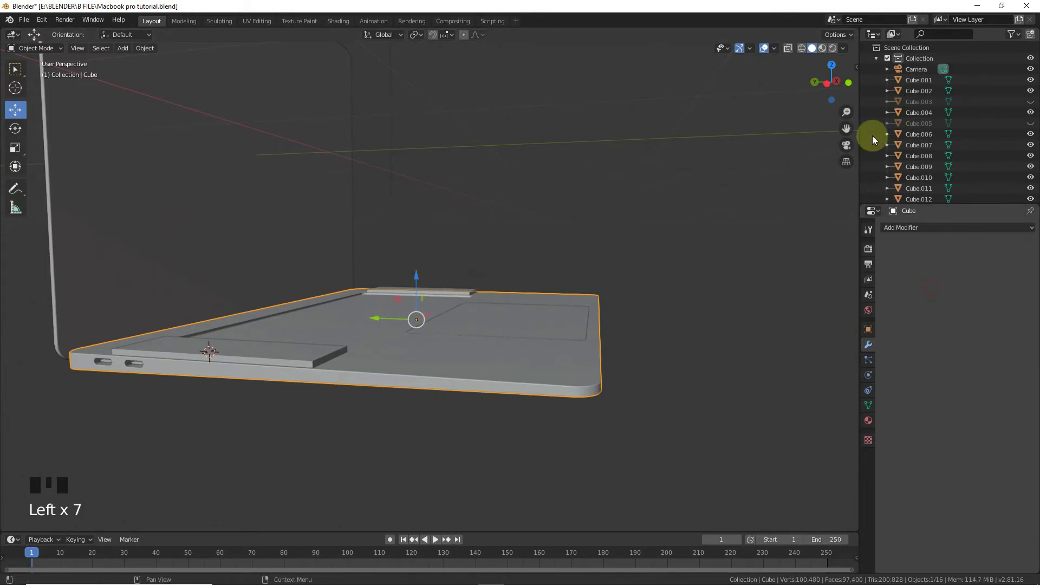
Hide both speaker slabs and examine the cuts beside the keyboard and near the side ports.
middle_click_drag(487, 162, 440, 252)
left_click(439, 283)
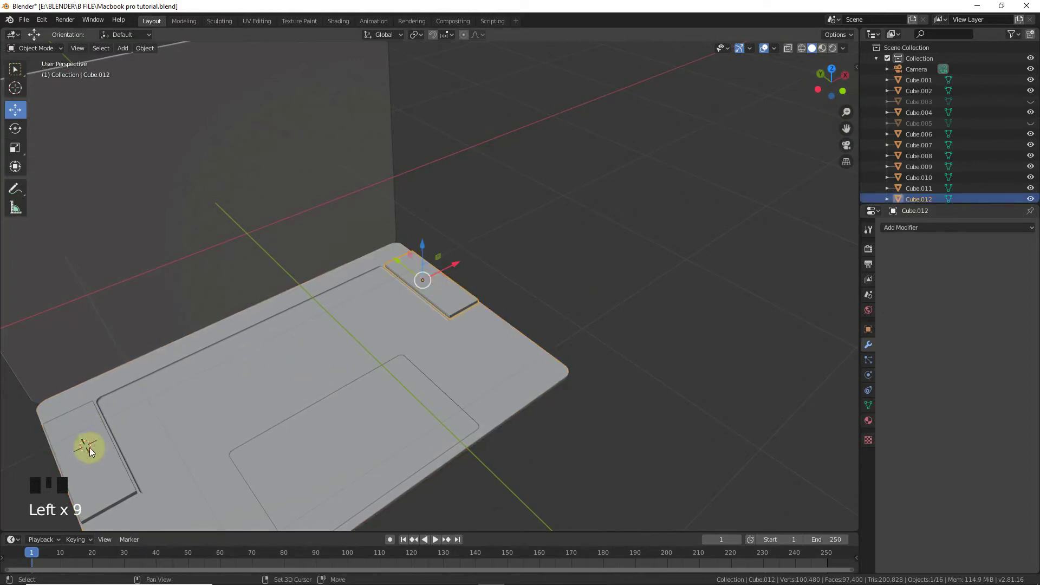
left_click(89, 450, "shift")
key("h")
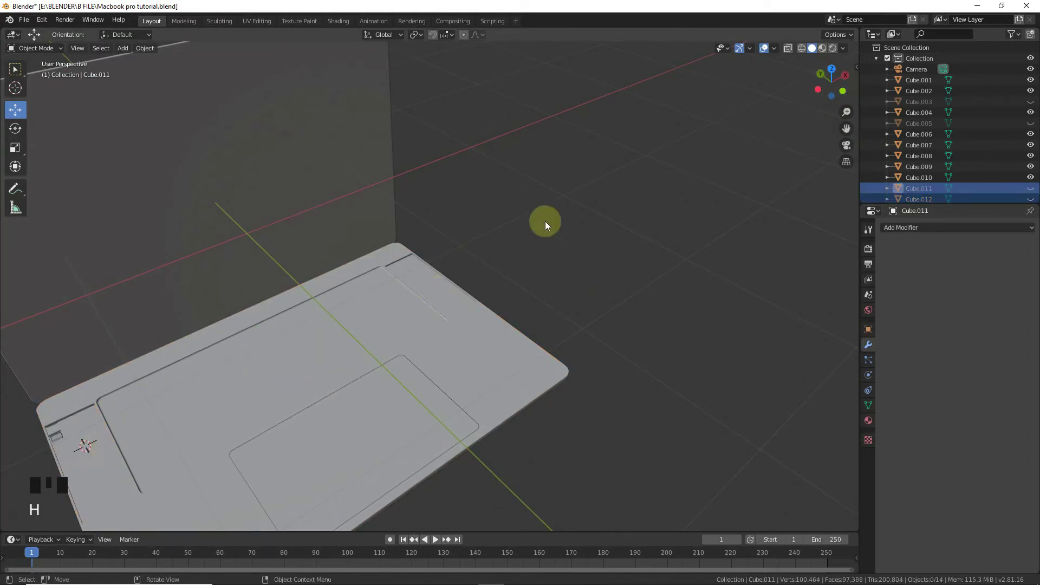
left_click_drag(846, 129, 794, 141)
scroll(388, 302, "up", 4)
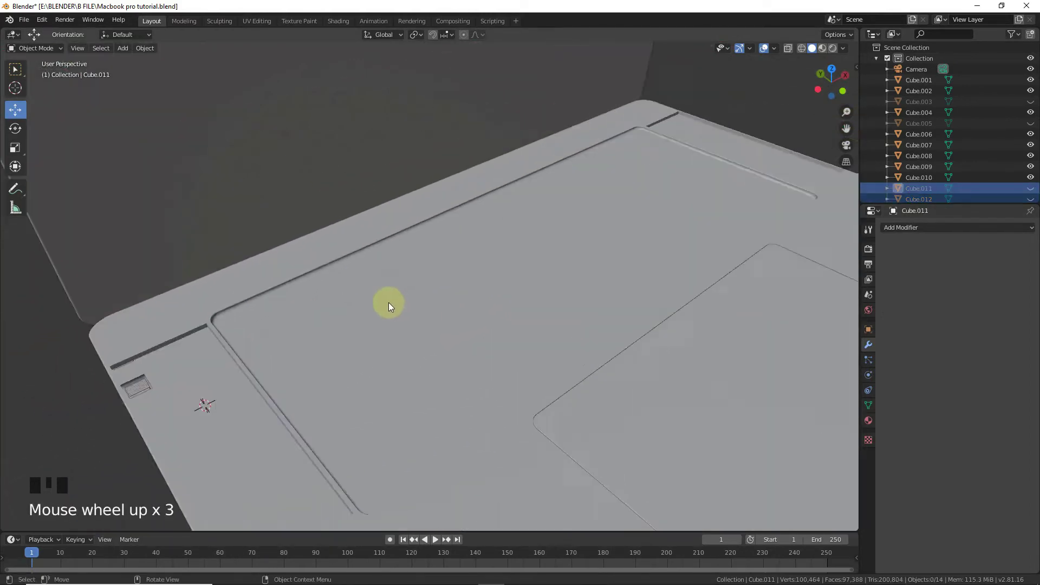
left_click_drag(829, 87, 356, 307)
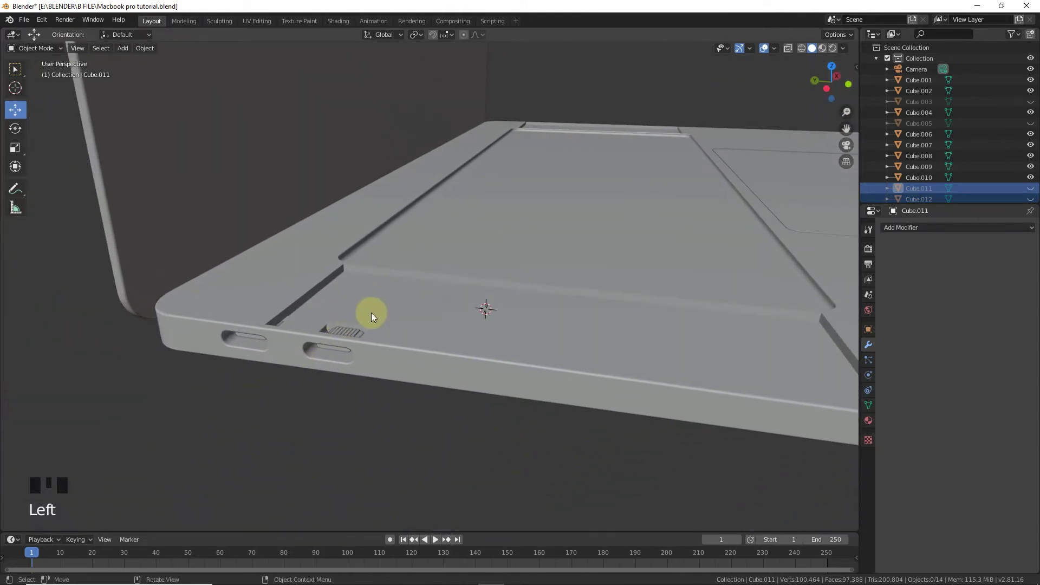
scroll(372, 314, "up", 1)
Undo the slab hiding and both Boolean cuts, back to the base's single Boolean modifier without a target.
key("ctrl+z")
key("ctrl+z")
key("ctrl+z")
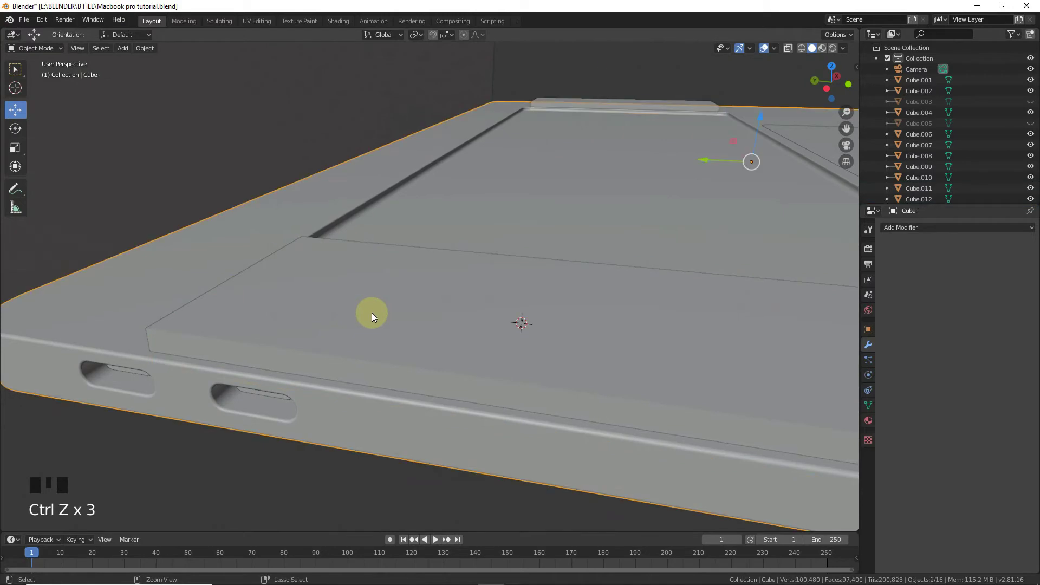
key("ctrl+z")
key("ctrl+z")
key("ctrl+z")
key("ctrl+z")
key("ctrl+z")
key("ctrl+z")
key("ctrl+z")
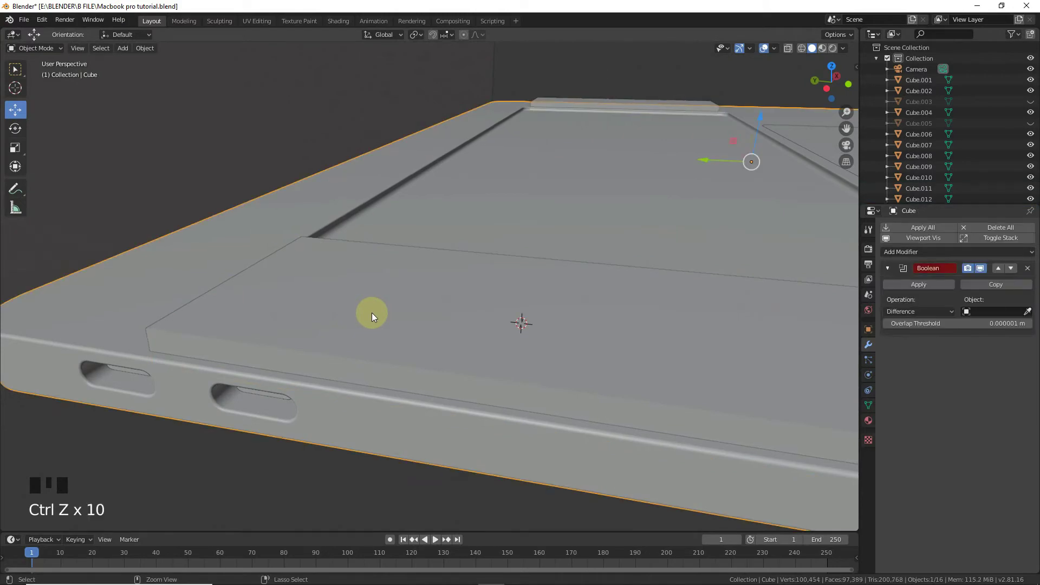
In the left side view, raise both speaker slabs together slightly along Z so they sink less deeply into the base.
key("KP_1")
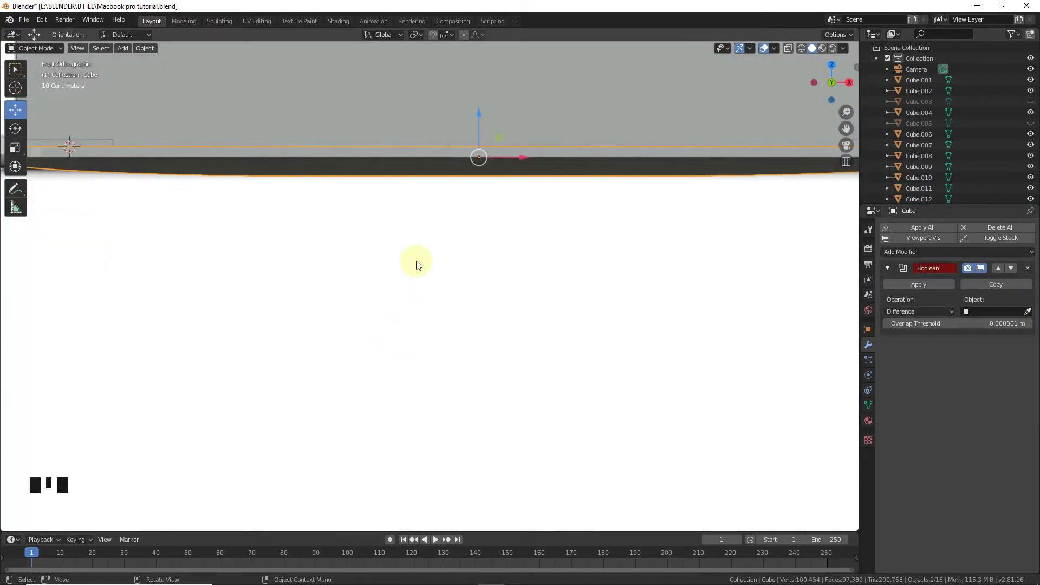
key("ctrl+KP_3")
scroll(736, 104, "up", 4)
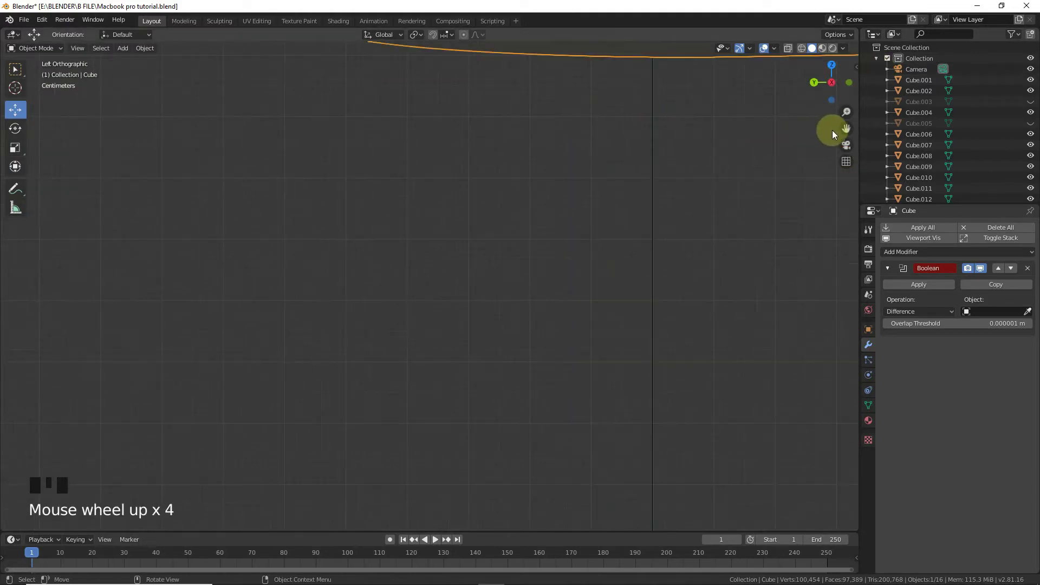
scroll(473, 92, "up", 3)
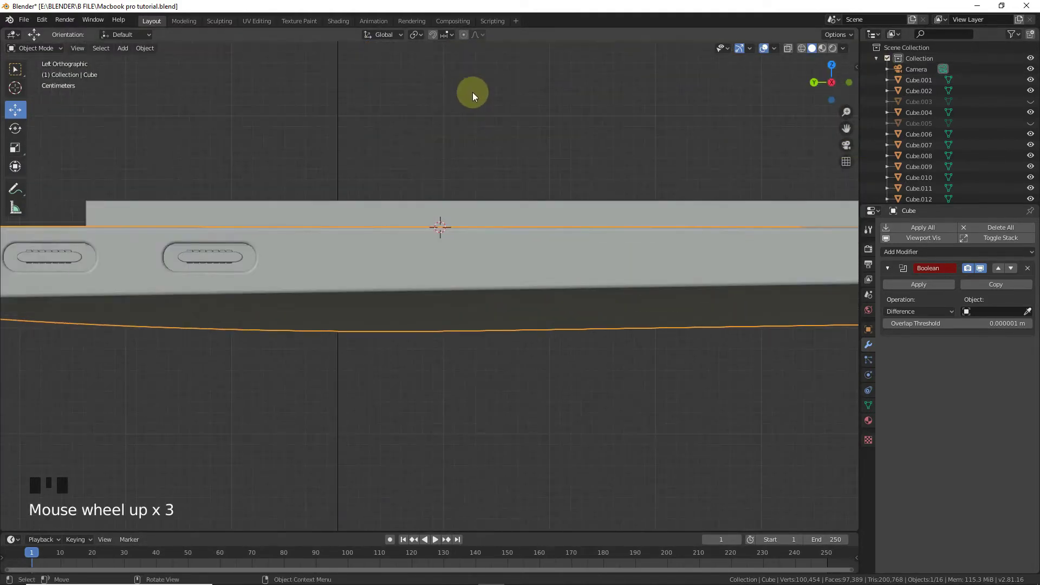
left_click(405, 211)
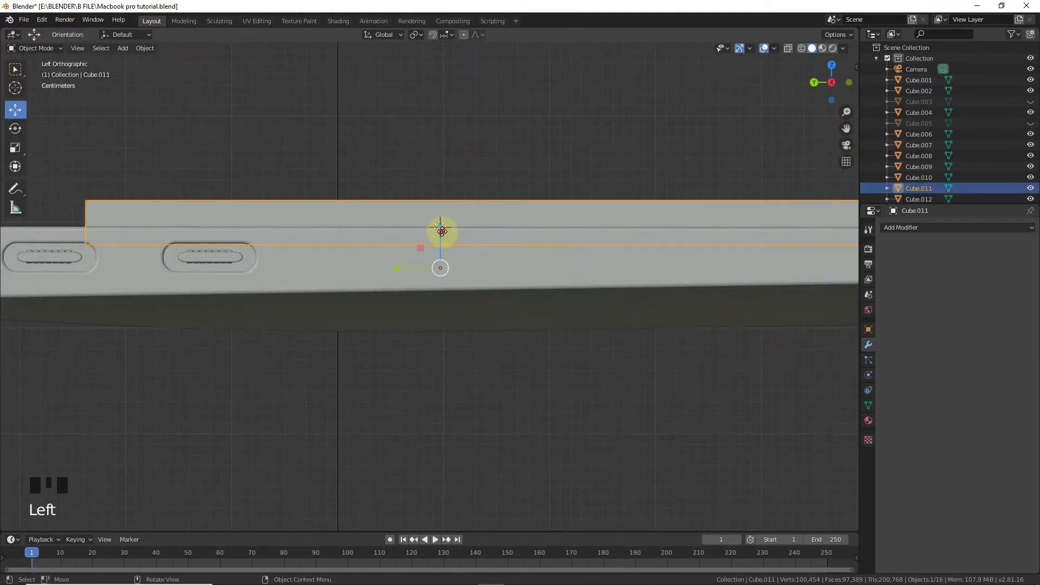
mouse_move(441, 231)
left_mouse_down()
mouse_move(429, 225)
mouse_move(439, 225)
left_mouse_up()
key("ctrl+z")
key("b")
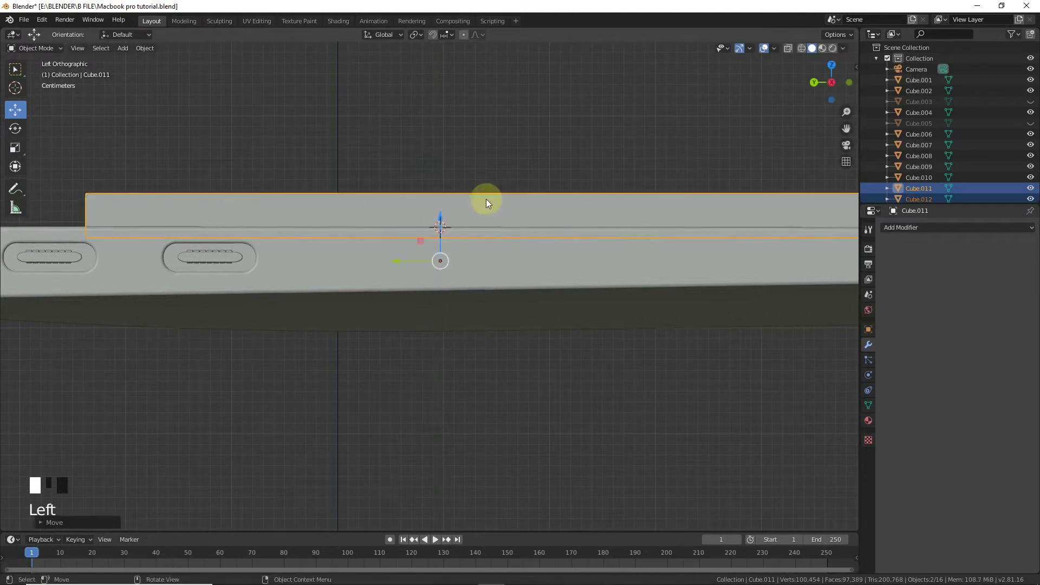
Copy the laptop base's Boolean modifier, subtract the far speaker slab, Cube.012, with the first one and apply it.
scroll(730, 116, "down", 2)
left_click_drag(831, 82, 823, 86)
scroll(464, 134, "down", 5)
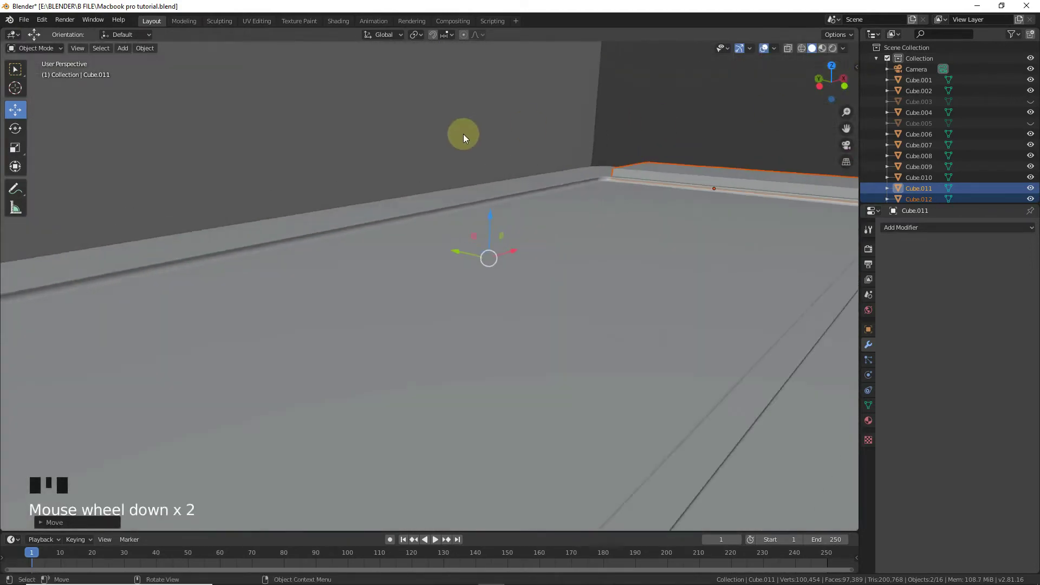
left_click(753, 234)
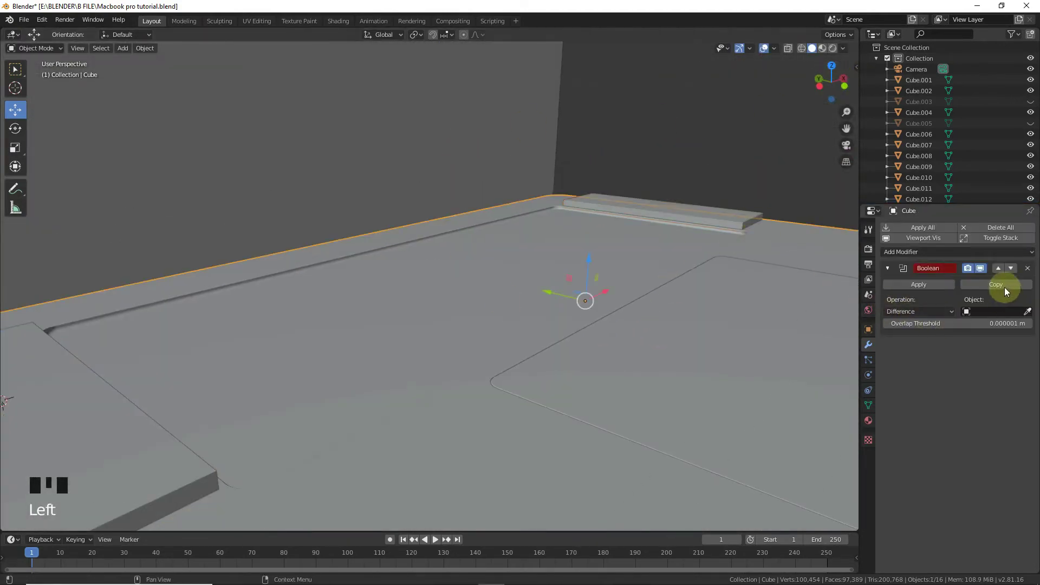
left_click(1004, 285)
left_click(1020, 315)
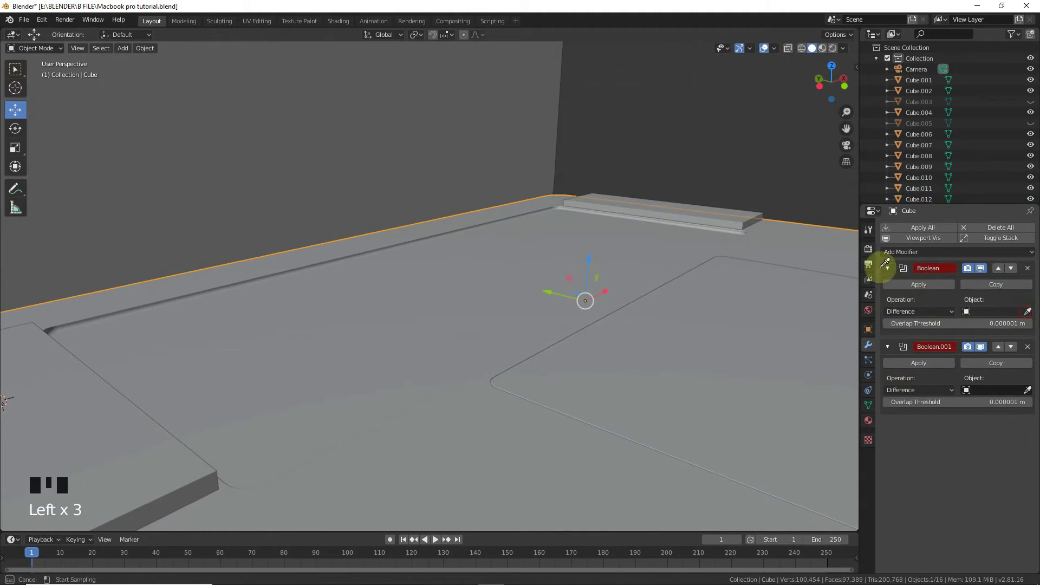
left_click(733, 213)
left_click(922, 286)
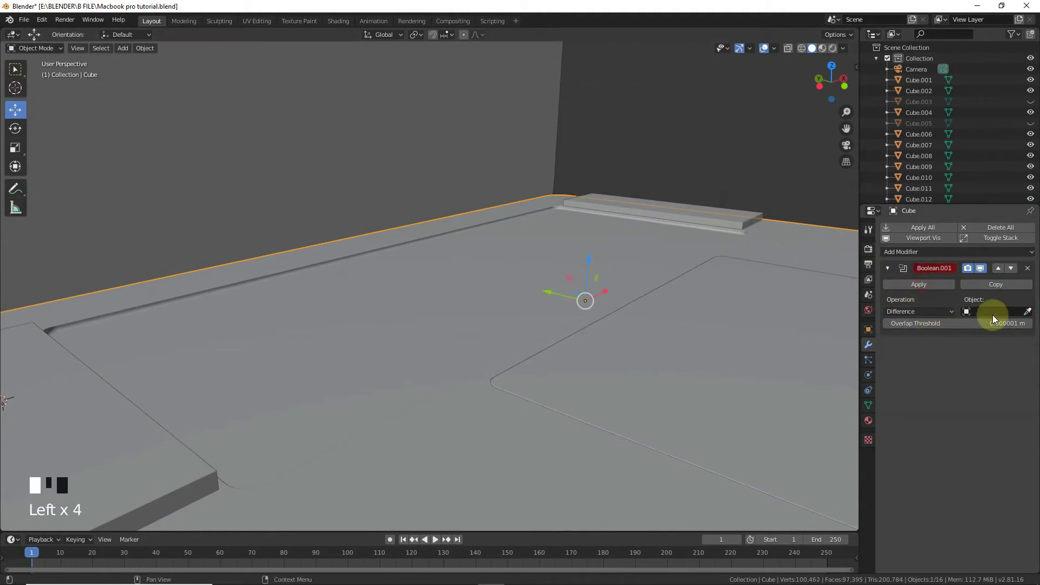
Target the near speaker slab, Cube.011, with the remaining Boolean modifier and apply it to the base.
left_click(1026, 314)
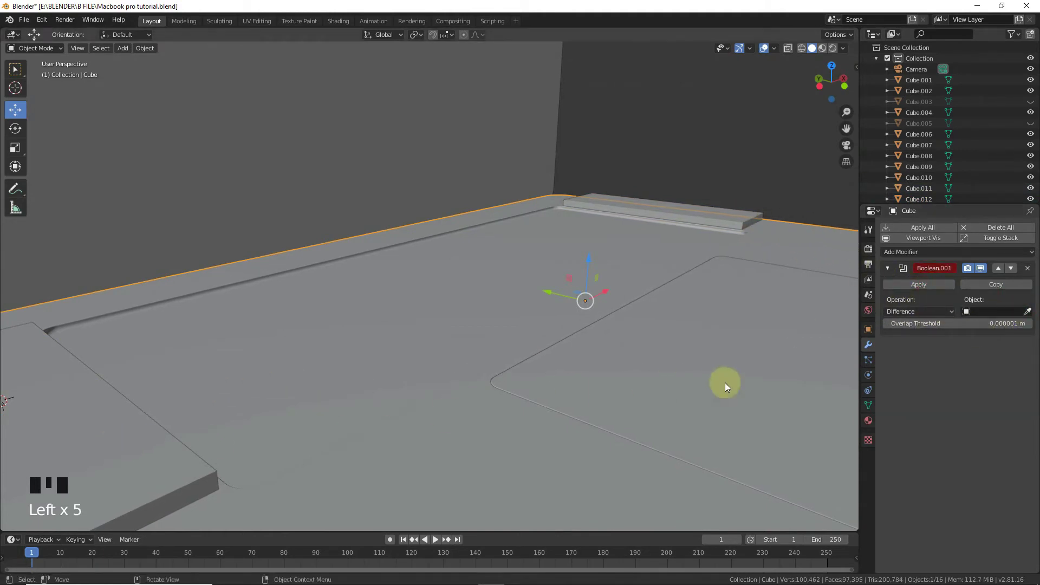
left_click(1027, 311)
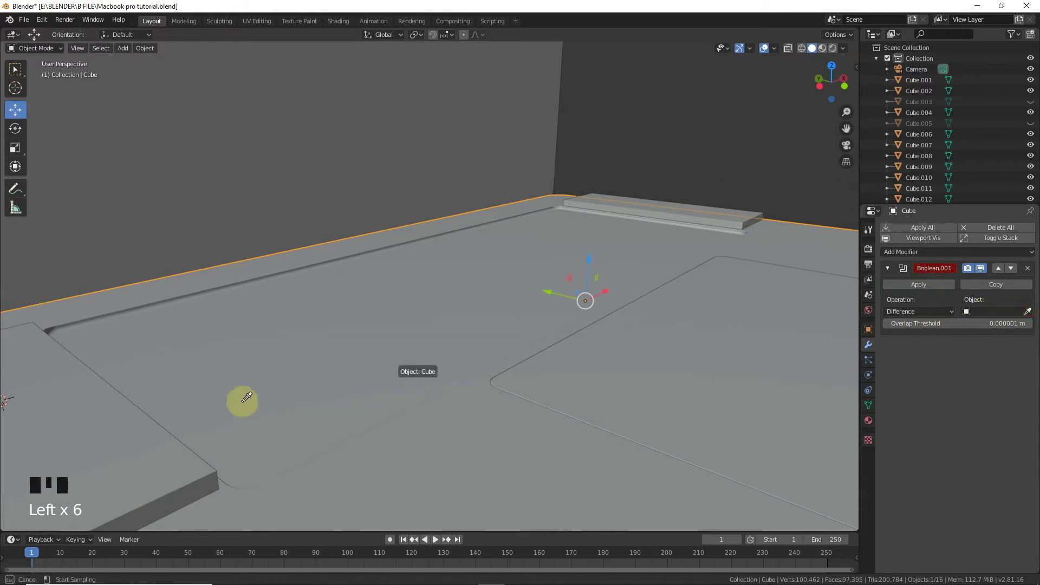
left_click(116, 432)
left_click(923, 284)
Hide both speaker slabs to expose the recesses cut into the laptop base.
scroll(341, 298, "down", 5)
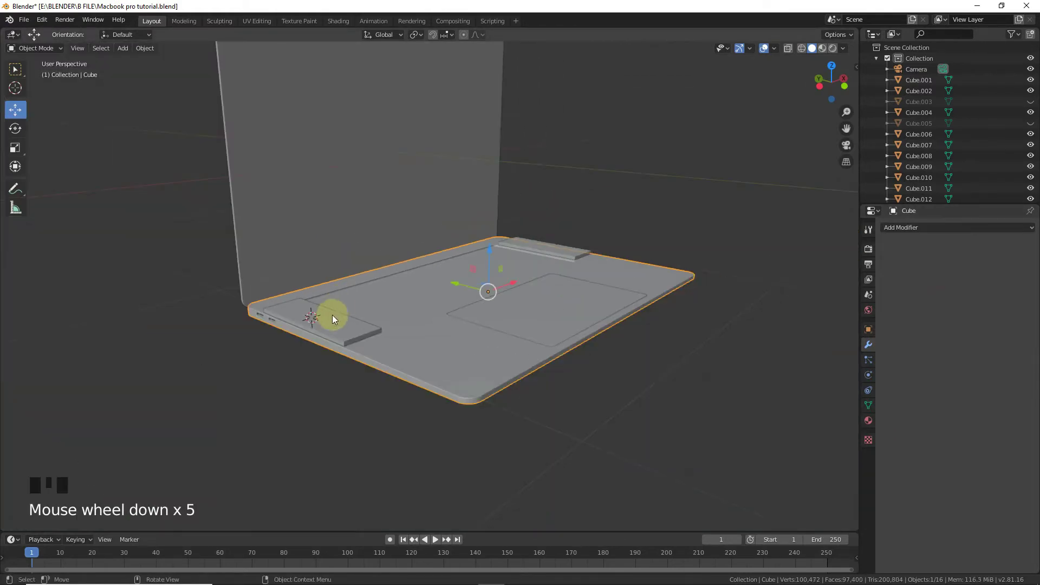
left_click(330, 318)
left_click(572, 255, "shift")
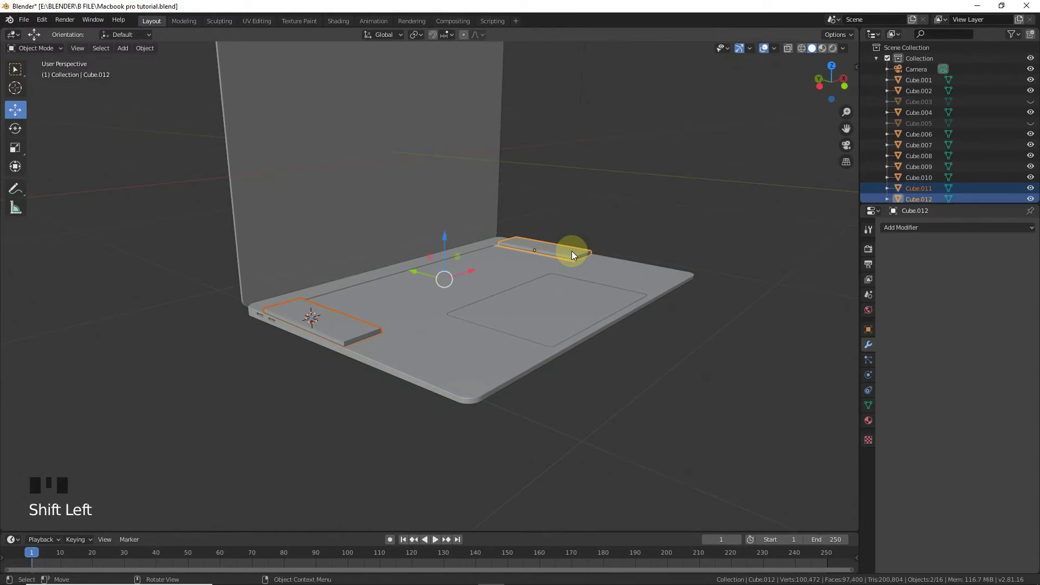
key("h")
scroll(629, 170, "up", 4)
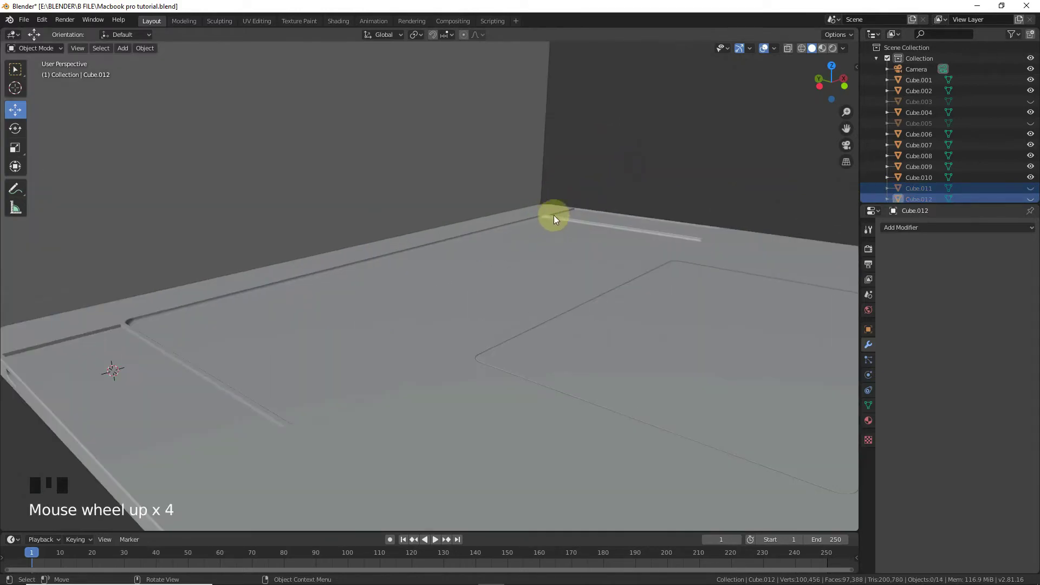
In the top view, add a cube mesh and move it along X clear of the laptop's right side.
key("KP_7")
scroll(699, 195, "down", 6)
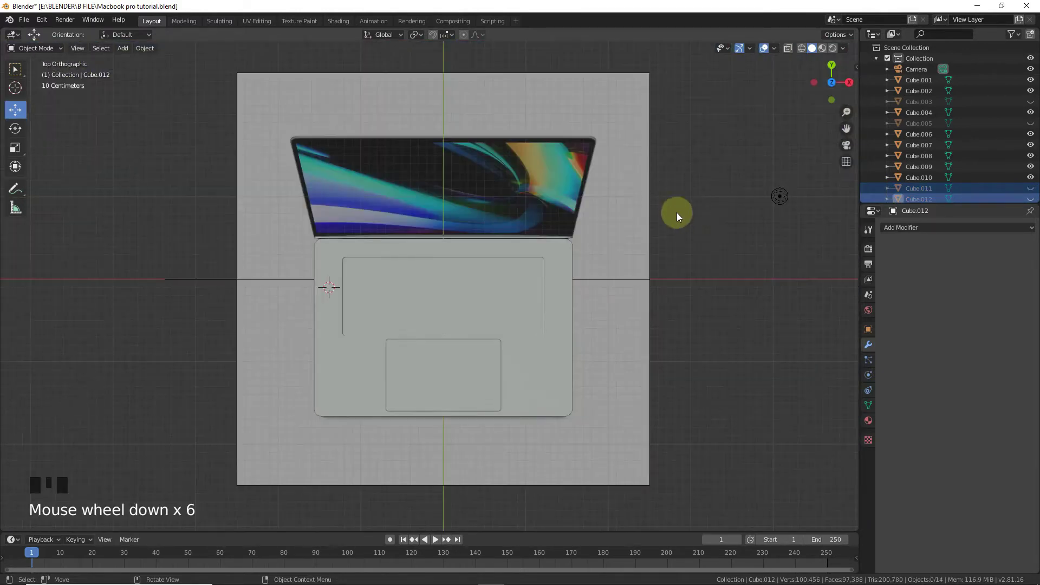
key("shift+a")
mouse_move(518, 281)
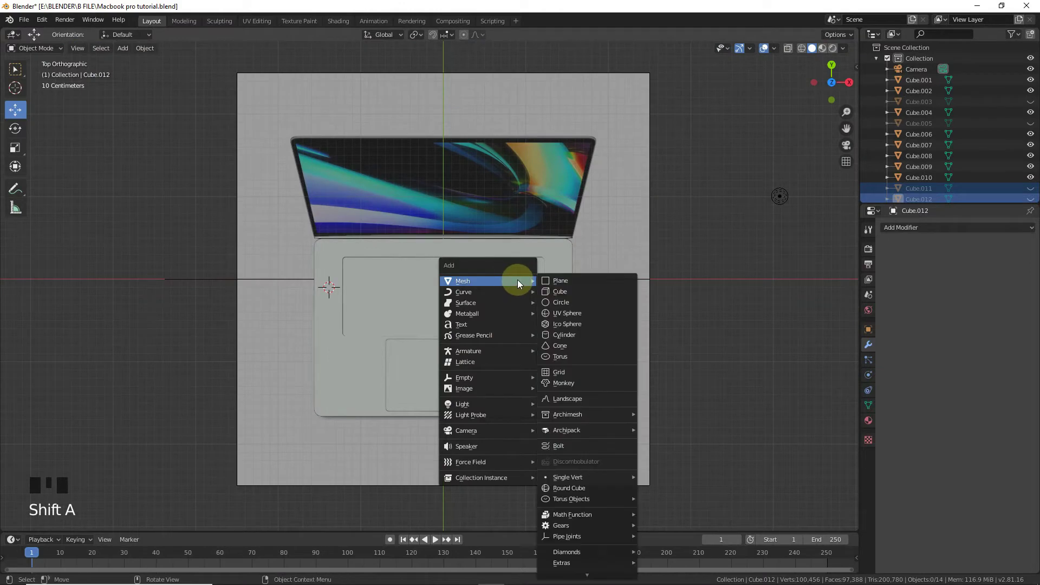
left_click(574, 291)
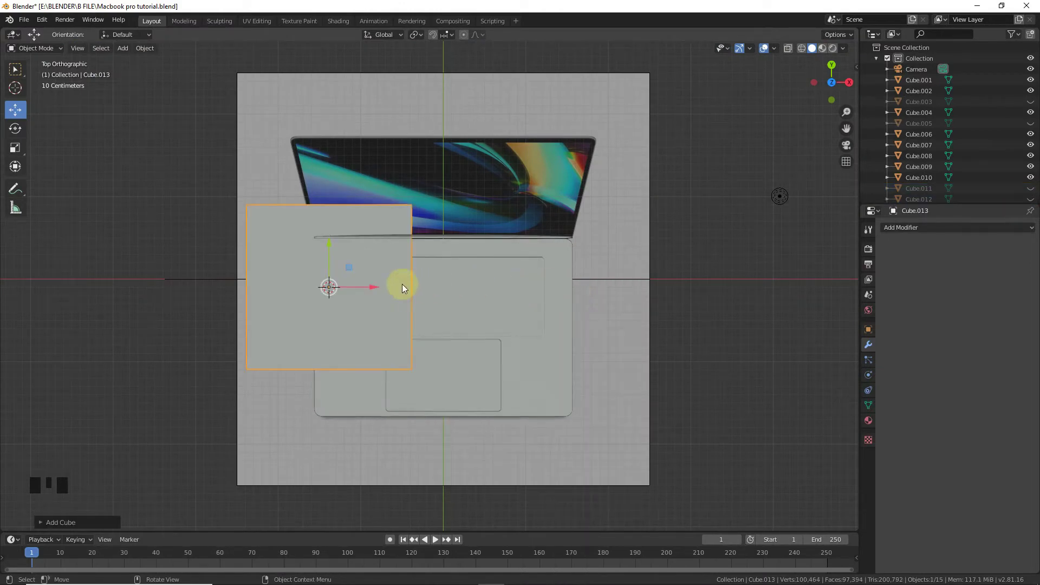
left_click_drag(378, 272, 734, 319)
Add a cylinder mesh with 45 vertices.
scroll(817, 192, "up", 2)
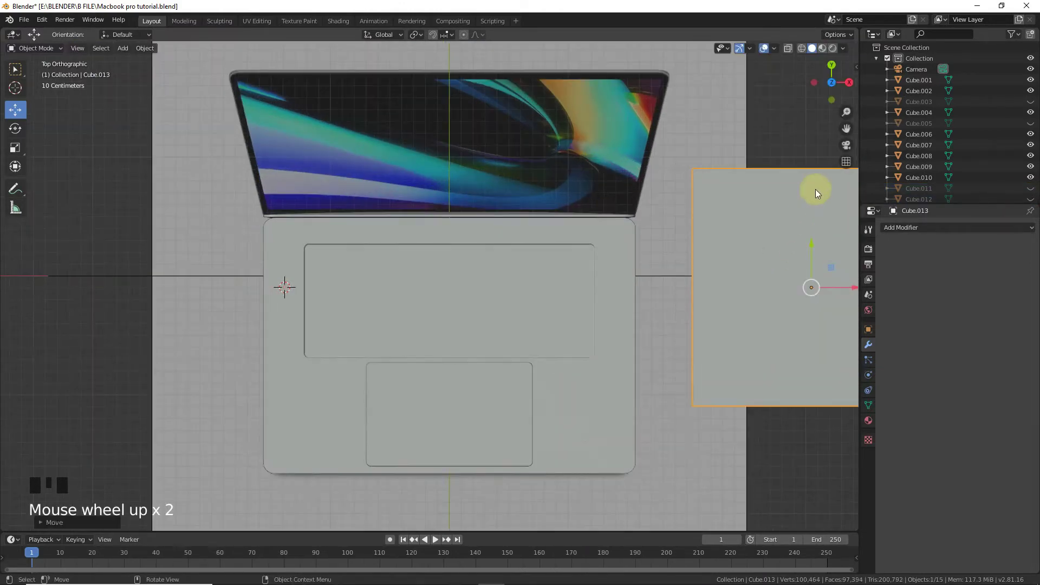
left_click_drag(845, 128, 420, 145)
key("shift+a")
mouse_move(445, 288)
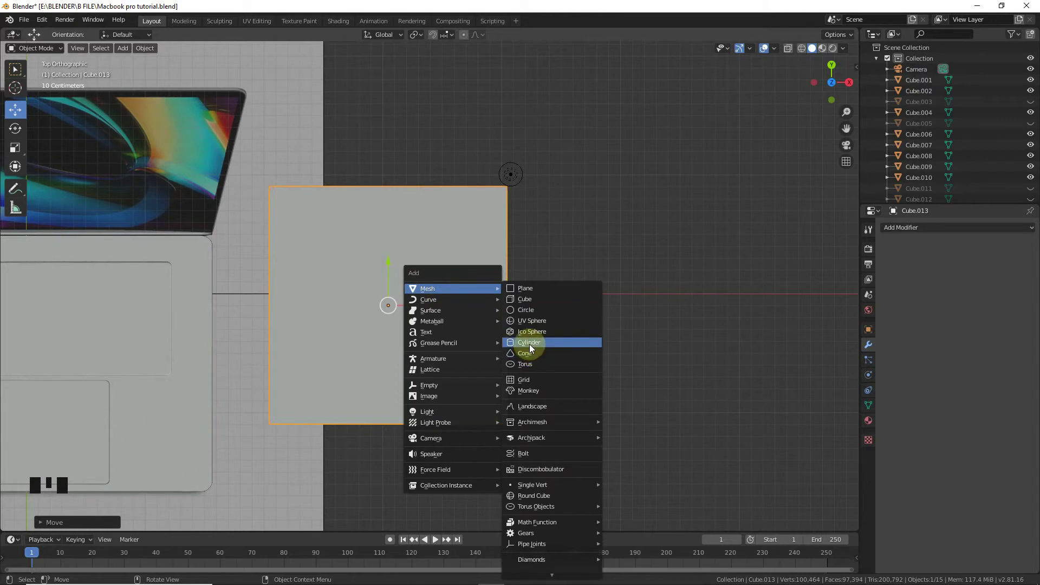
left_click(529, 342)
scroll(322, 334, "down", 6)
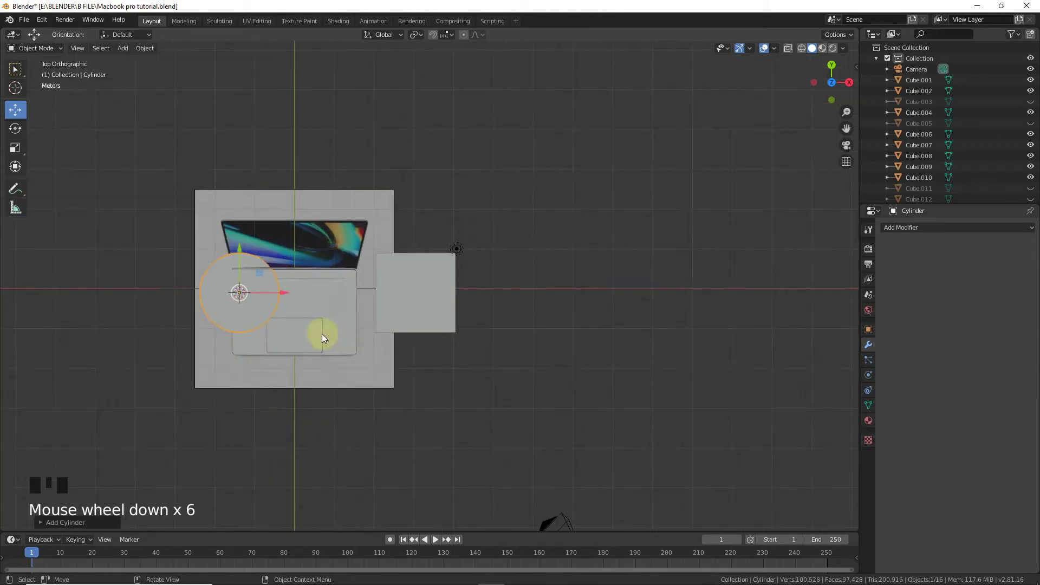
left_click(70, 523)
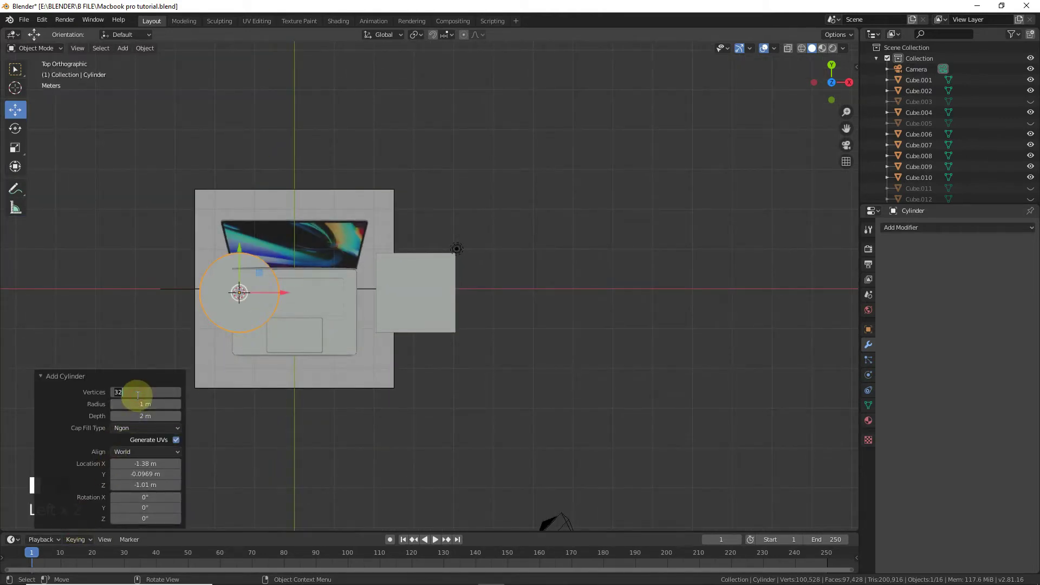
type("45")
left_click(43, 378)
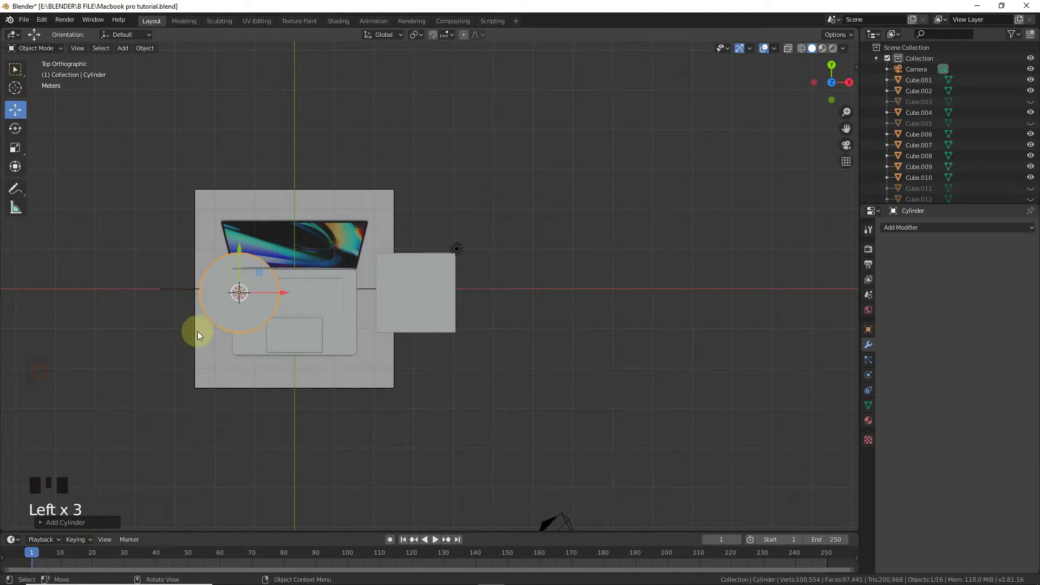
Move the cylinder along X to the centre of the new cube and scale it to about 0.74.
left_click_drag(279, 291, 461, 263)
scroll(462, 249, "up", 5)
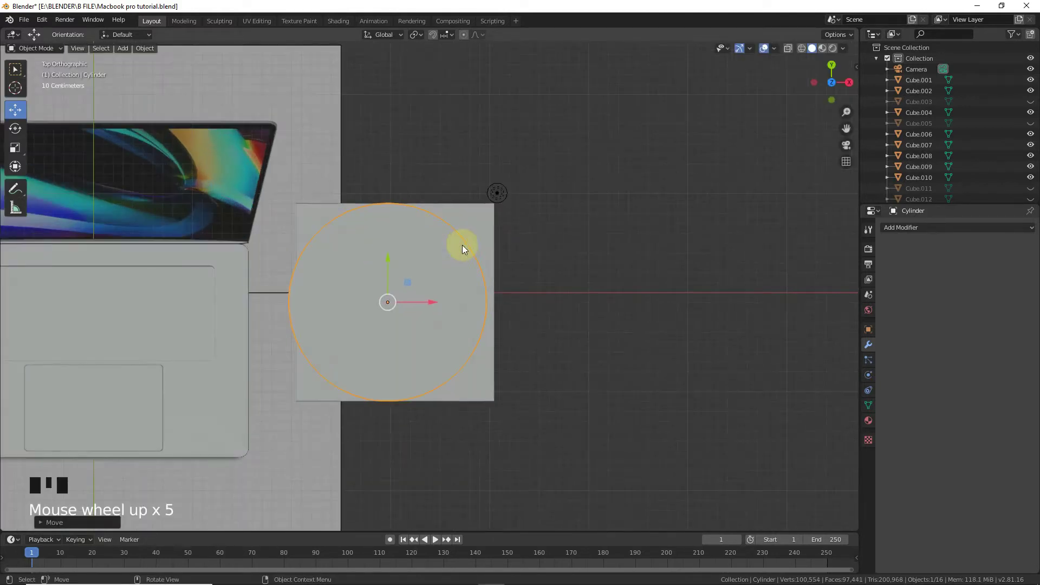
left_click_drag(438, 301, 446, 305)
key("s")
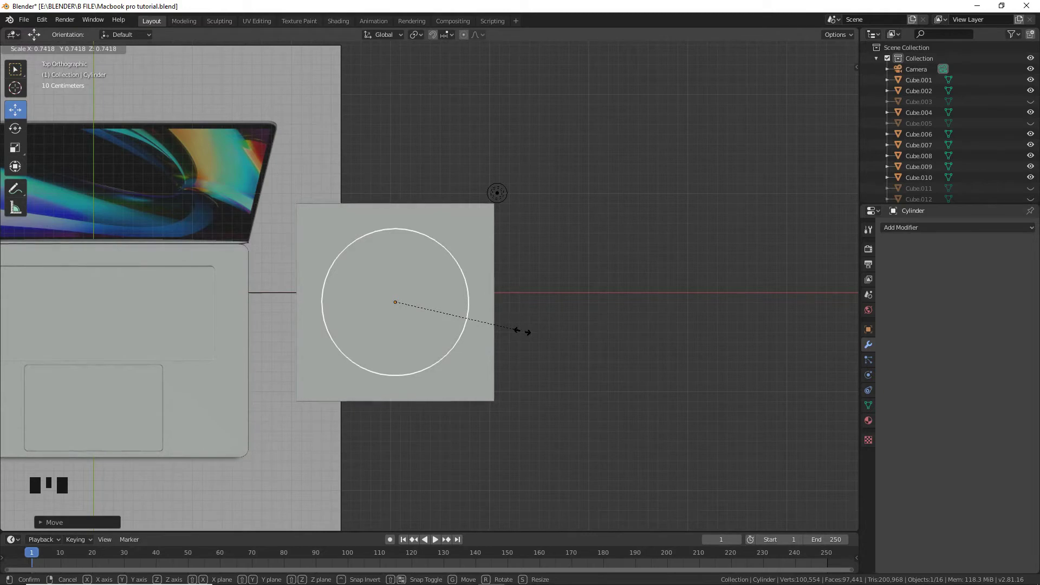
left_click(521, 330)
In the front view, flatten the new cube along Z so the cylinder protrudes above and below it.
key("KP_1")
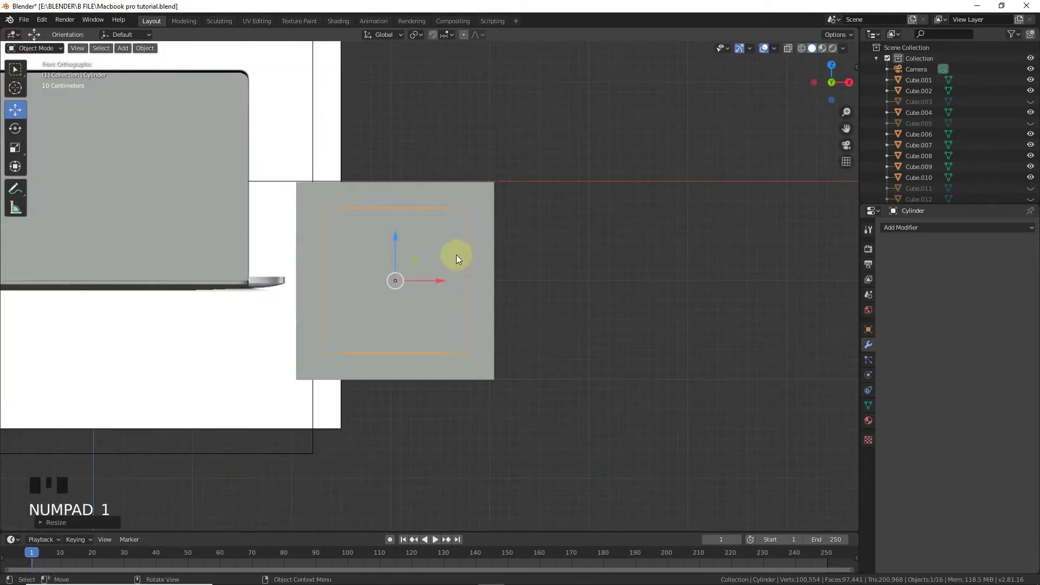
left_click(487, 191)
key("s")
key("z")
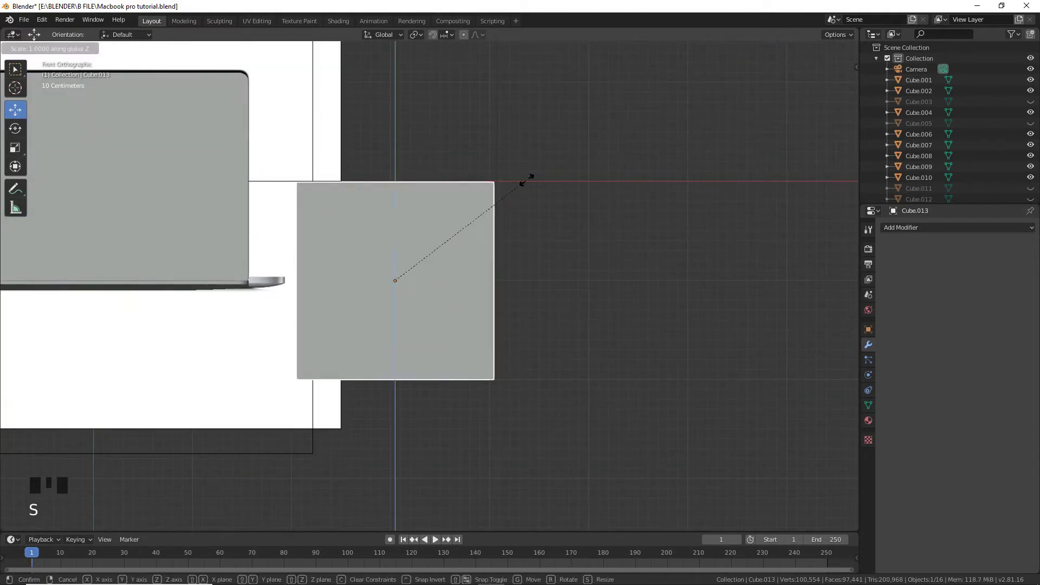
left_click(439, 239)
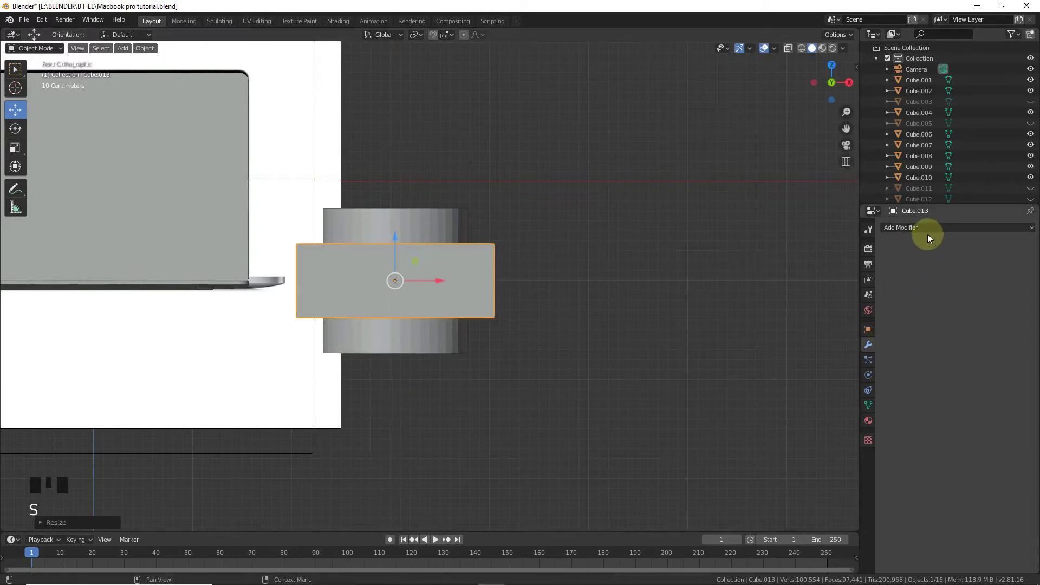
Add a Boolean Difference modifier to the flattened cube, target the cylinder and apply it.
left_click(928, 227)
left_click(838, 274)
left_click(1028, 312)
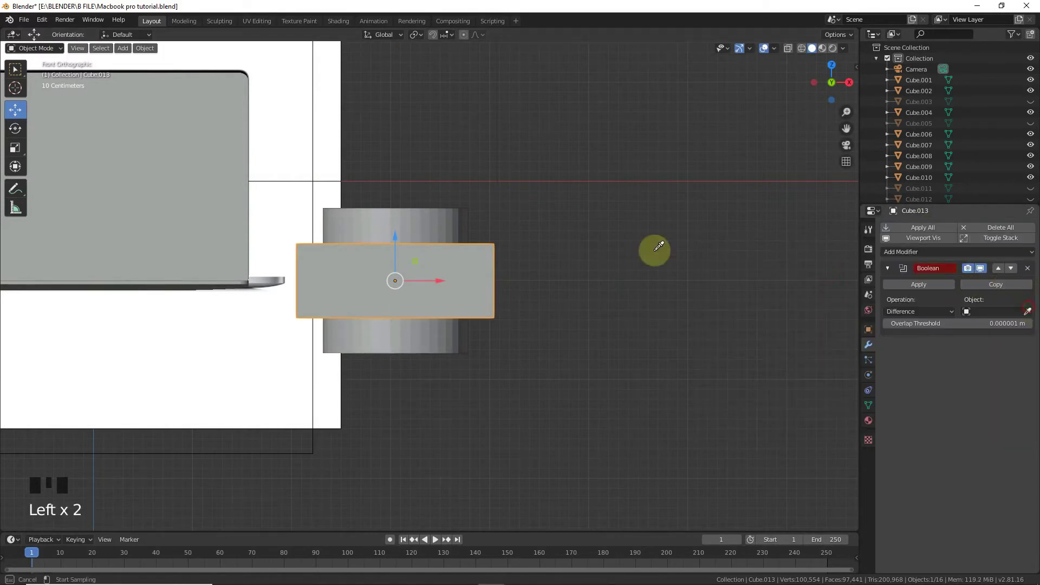
left_click(430, 216)
left_click(919, 284)
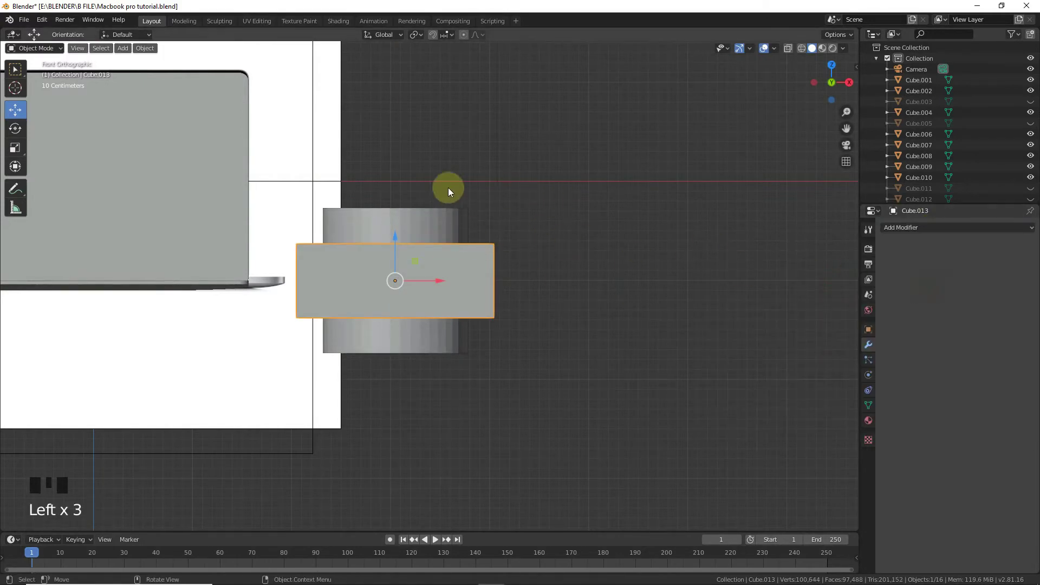
Hide the cylinder and thin the block with the round hole further along Z.
left_click(394, 217)
left_click_drag(843, 81, 473, 306)
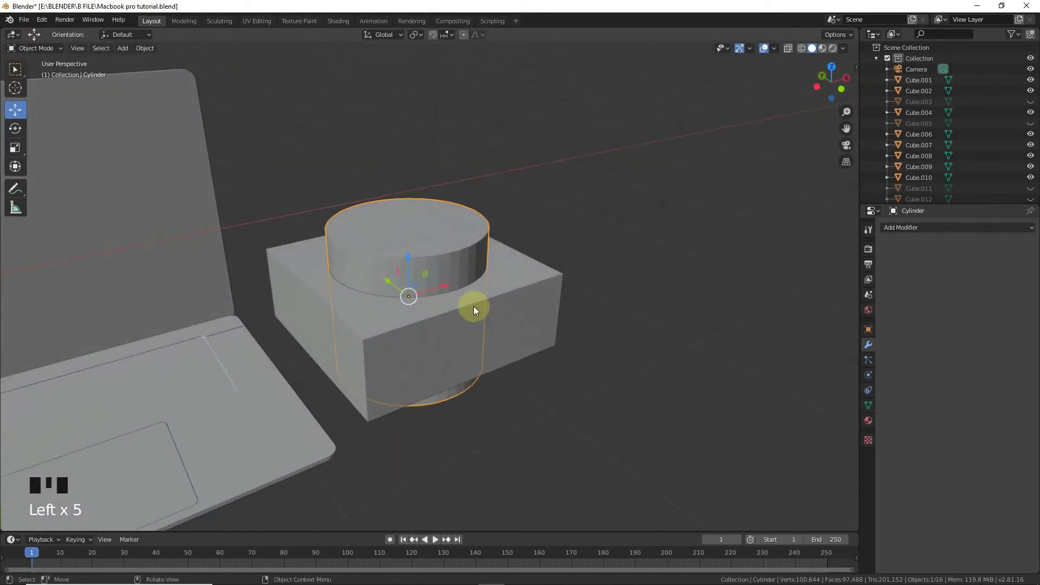
key("h")
left_click(450, 320)
key("s")
key("z")
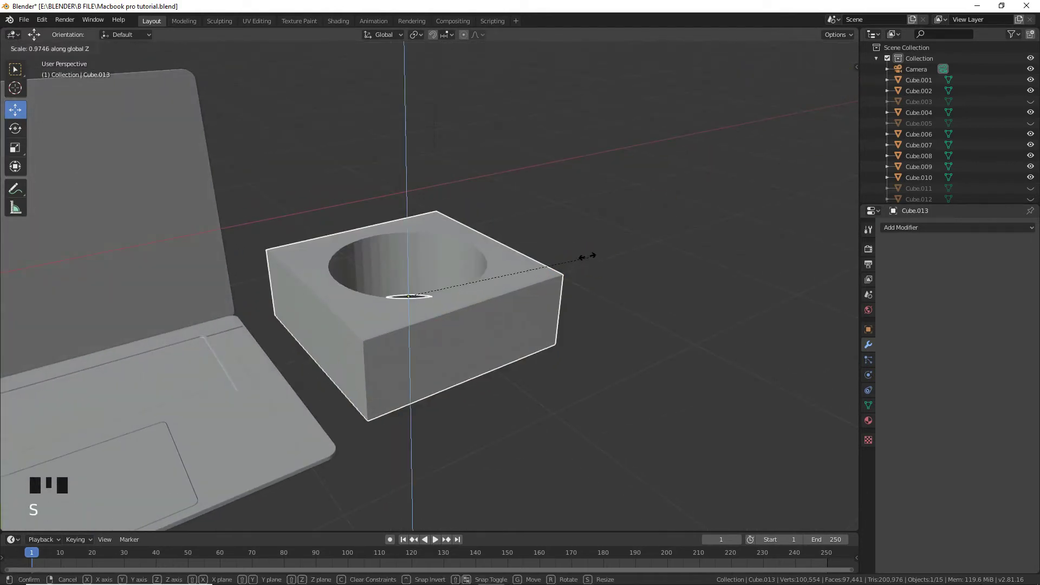
left_click(501, 268)
Create a new material on the holed block and name it Forged.
left_click(867, 421)
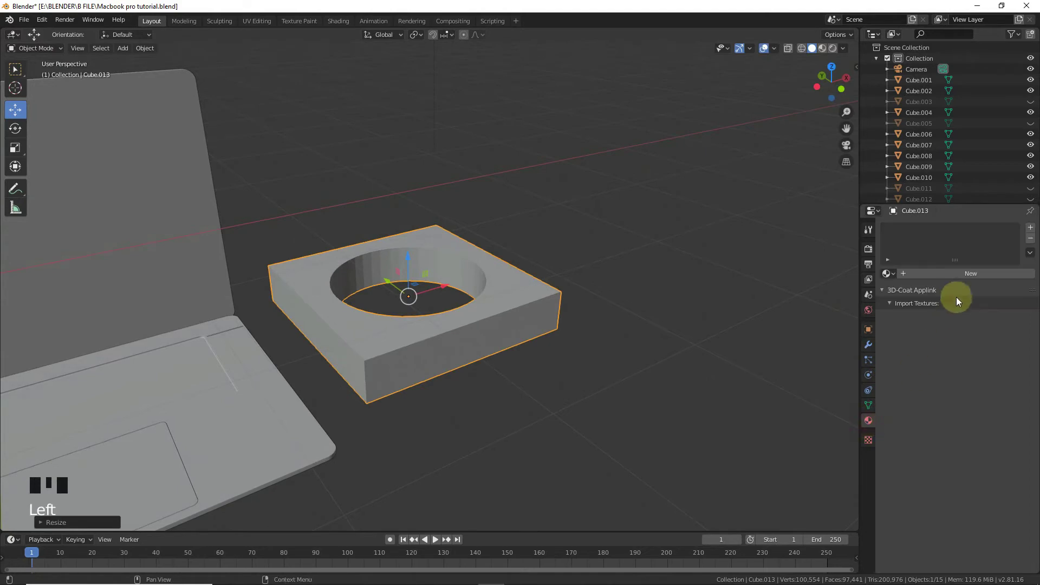
left_click(958, 281)
left_click(957, 274)
left_click(923, 276)
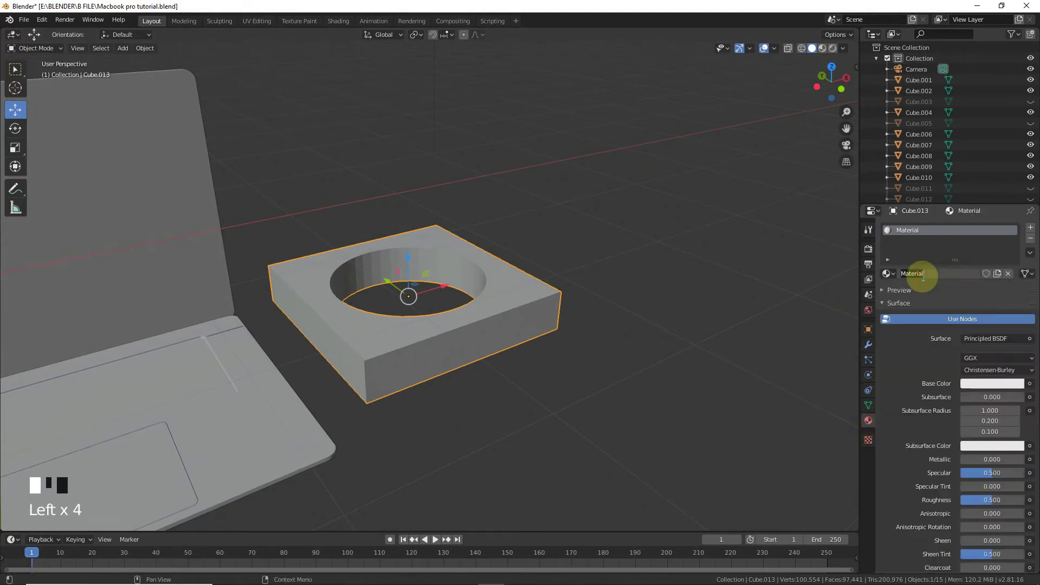
type("Forged")
key("Return")
Move the holed block along X to the laptop's centreline and raise it above the base.
key("KP_7")
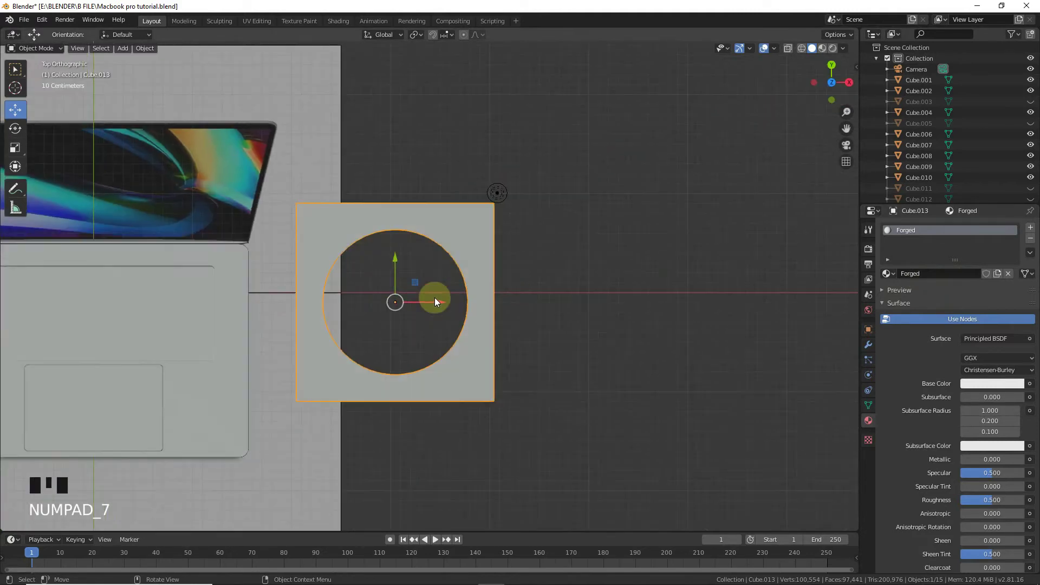
scroll(435, 297, "down", 2)
left_click_drag(846, 128, 1008, 155)
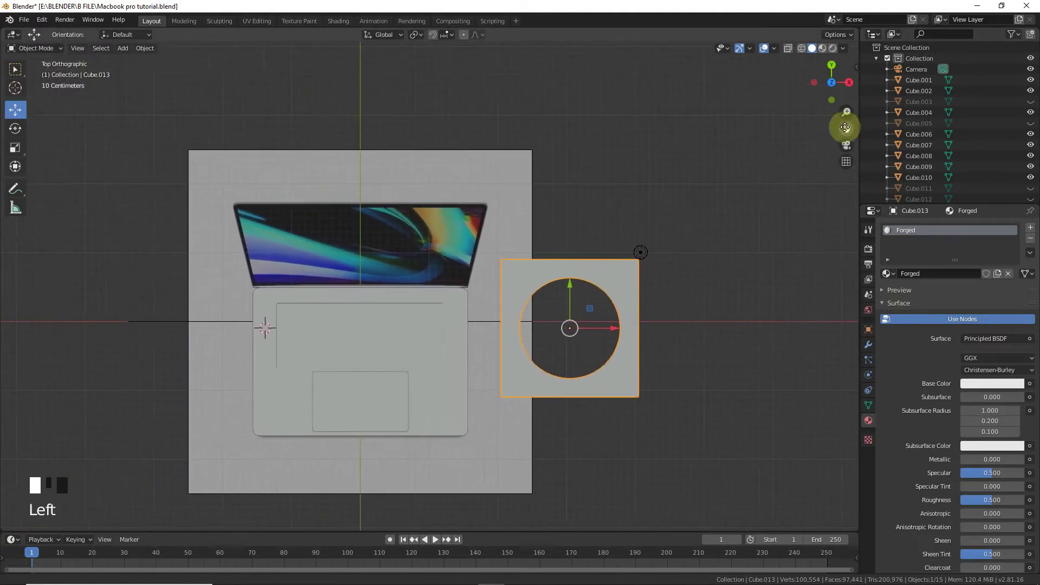
scroll(691, 194, "up", 2)
left_click_drag(689, 333, 388, 346)
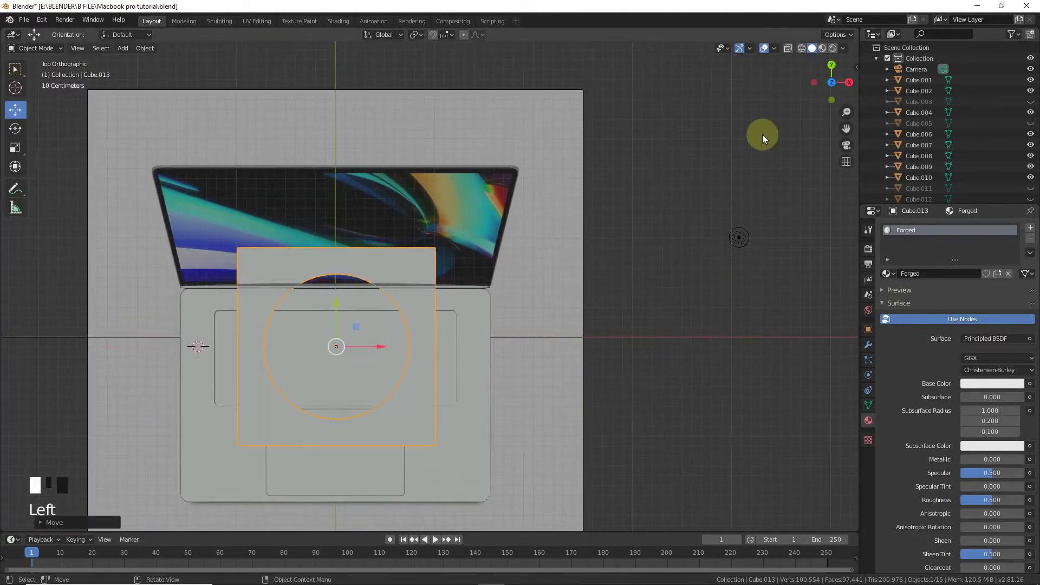
left_click_drag(837, 125, 945, 128)
scroll(672, 230, "up", 2)
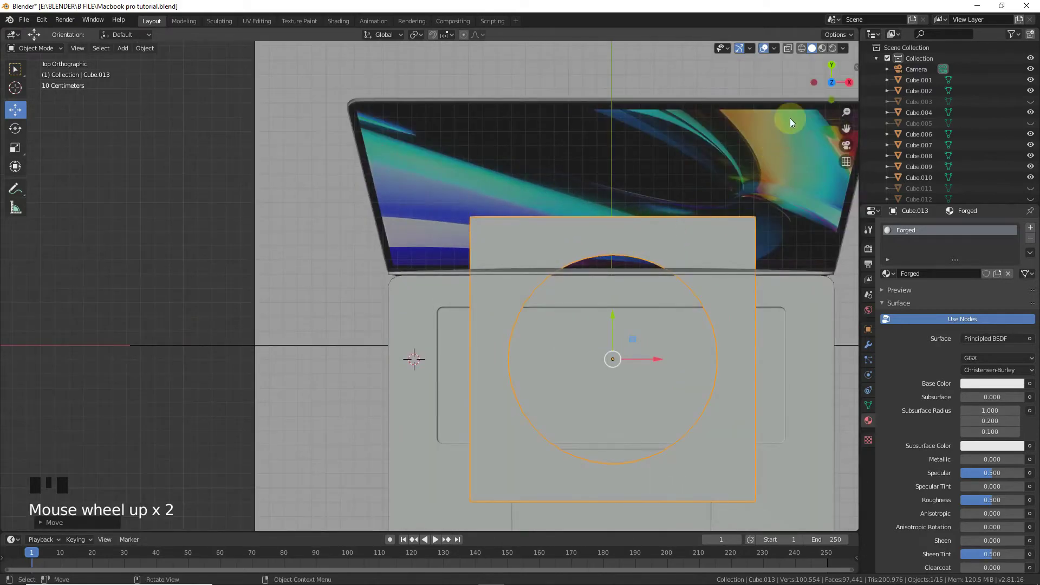
left_click_drag(827, 87, 665, 253)
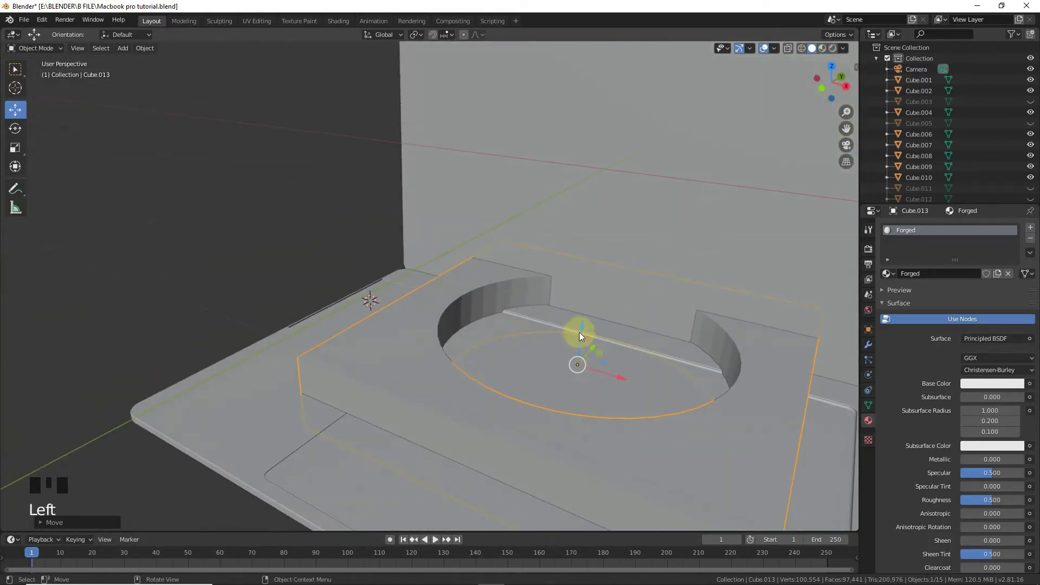
left_click_drag(579, 333, 539, 316)
With the hole's inner wall and the large underside face selected, add a second material slot with a new material named black.
scroll(562, 304, "down", 2)
key("Tab")
left_click(363, 290)
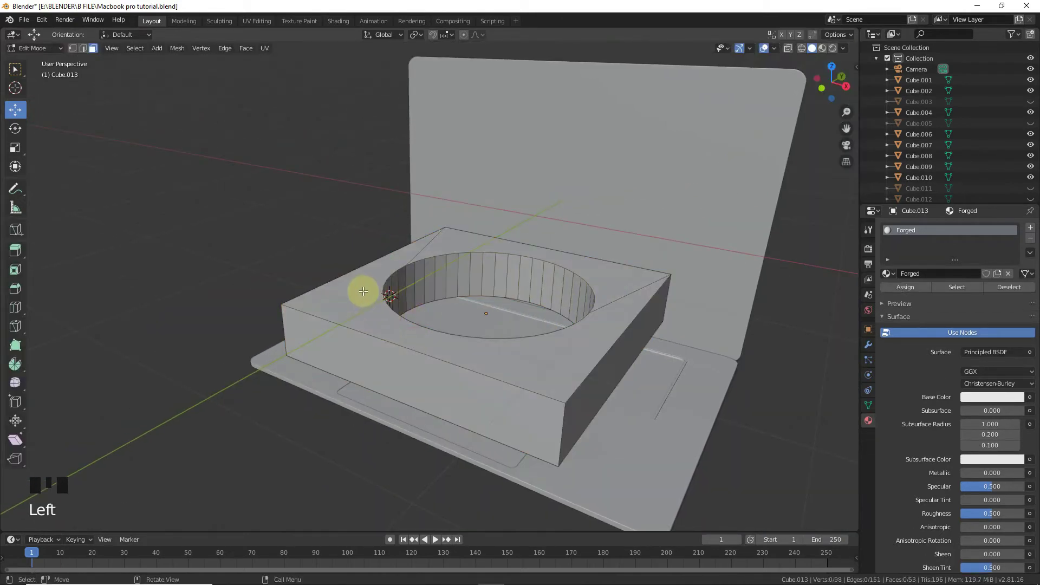
left_click(363, 291)
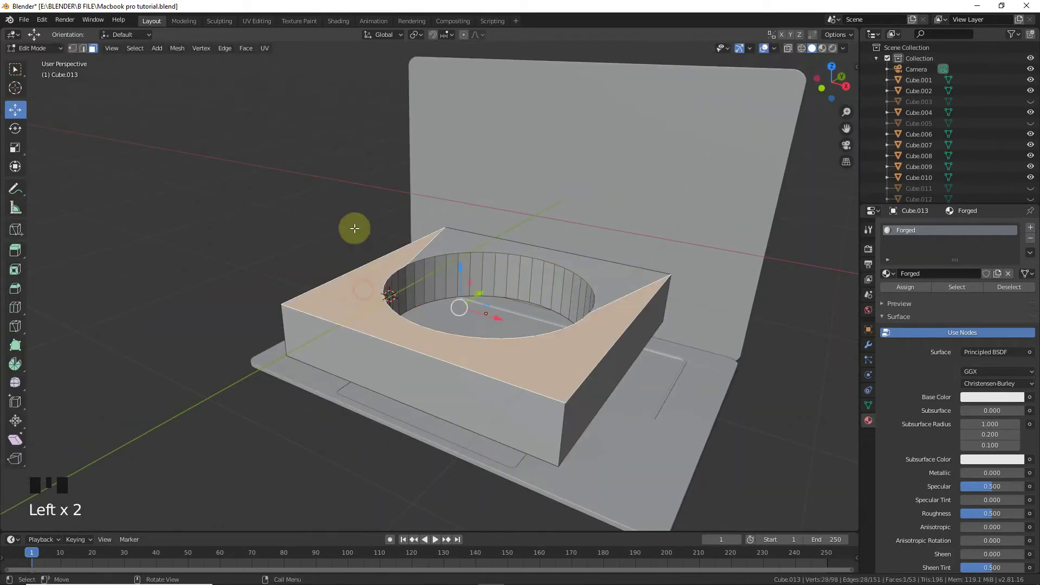
left_click(423, 286, "alt")
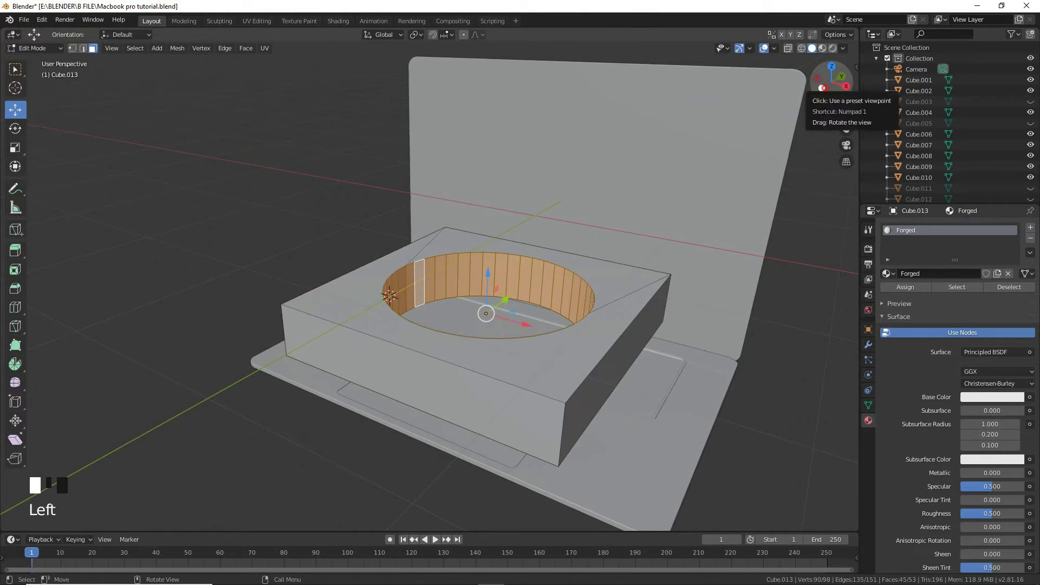
mouse_move(823, 88)
left_mouse_down()
mouse_move(834, 103)
mouse_move(833, 81)
left_mouse_up()
left_click(546, 105, "shift")
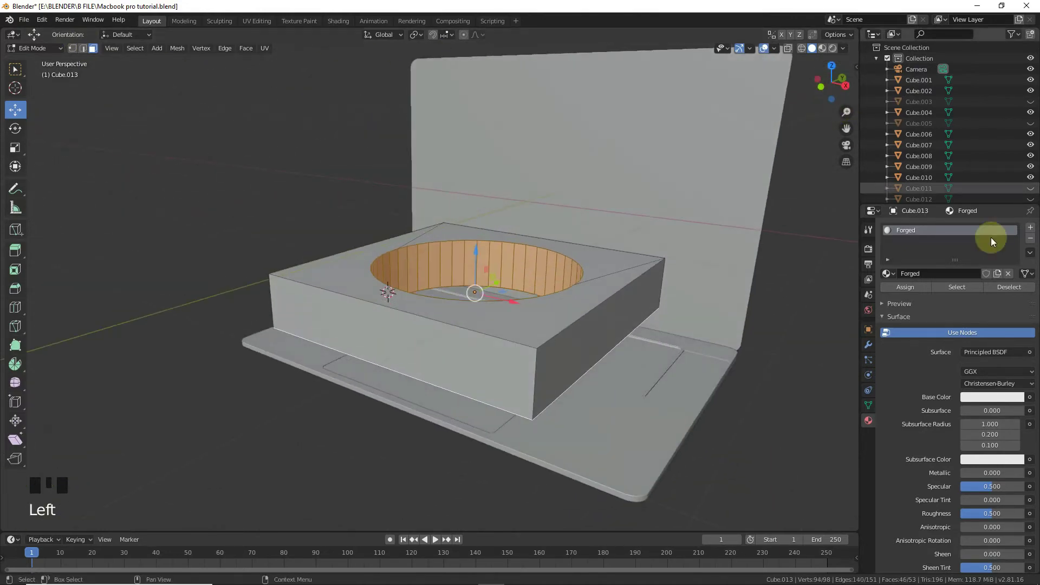
left_click(1029, 229)
left_click(971, 296)
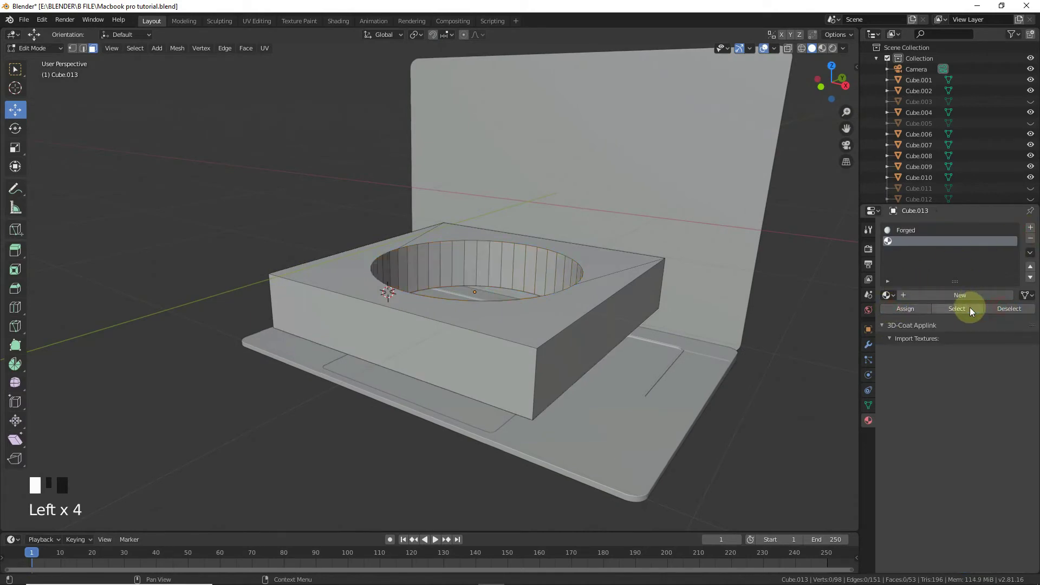
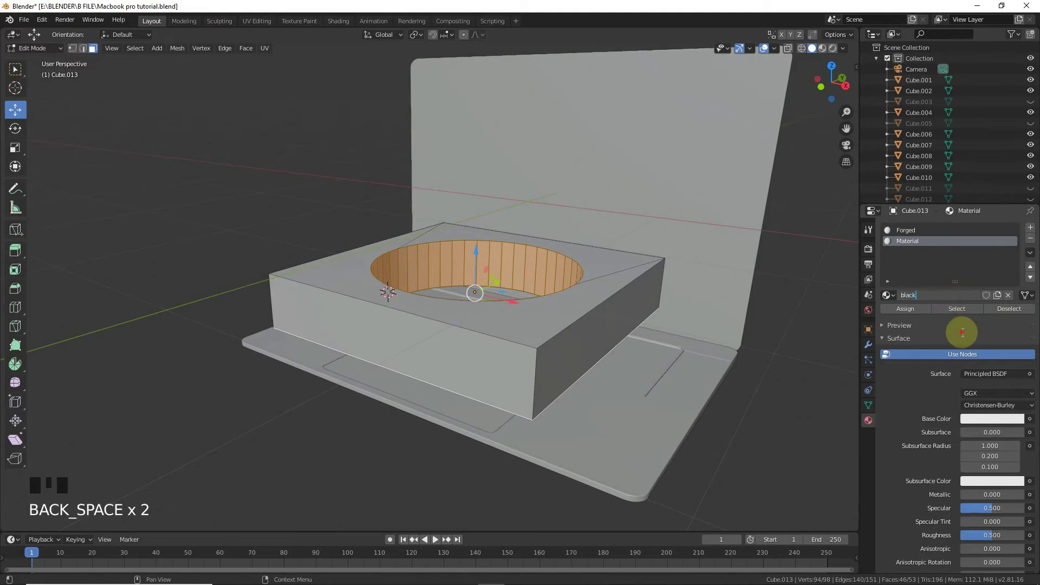
type("k")
key("Return")
key("Tab")
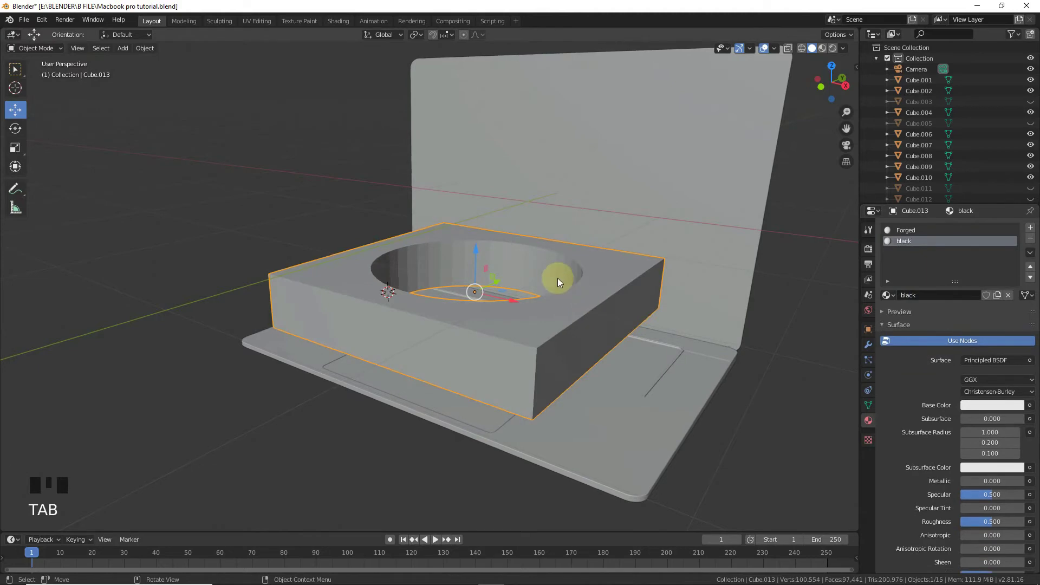
In the top view, shrink the holed block and move it to the speaker area beside the keyboard's left edge.
key("KP_7")
key("s")
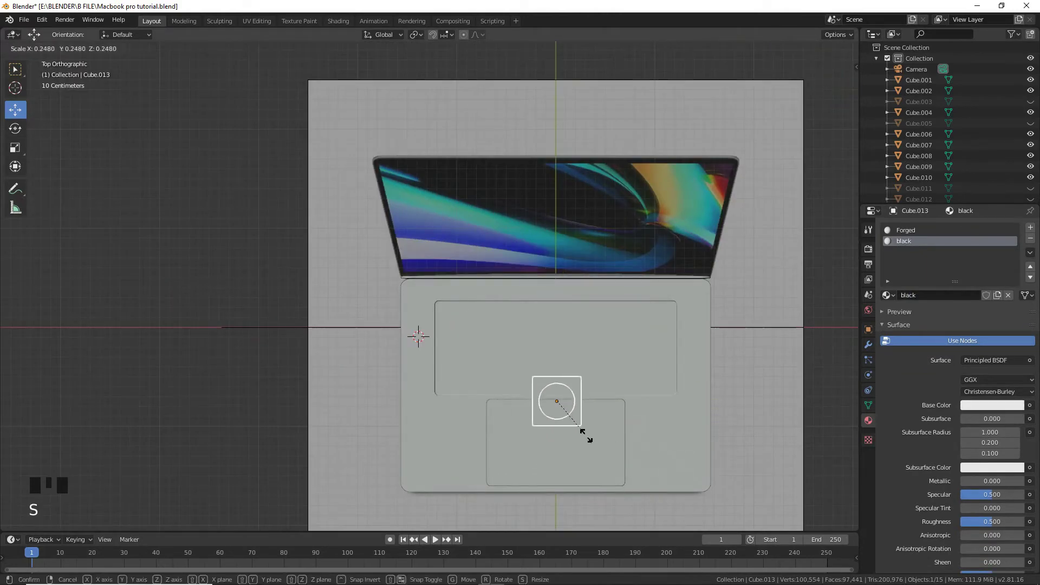
left_click(569, 413)
left_click(704, 195)
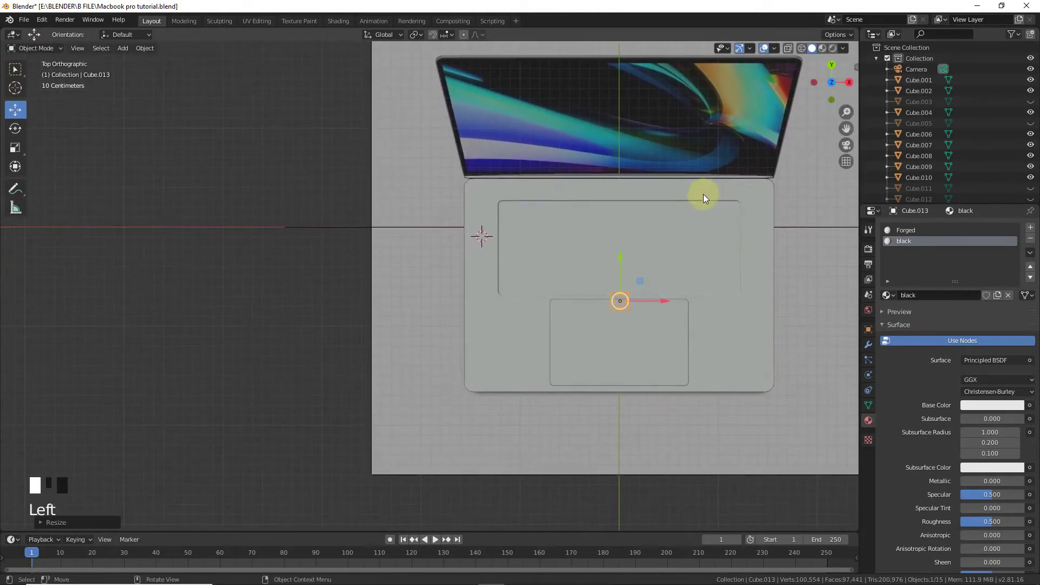
scroll(775, 312, "up", 3)
key("g")
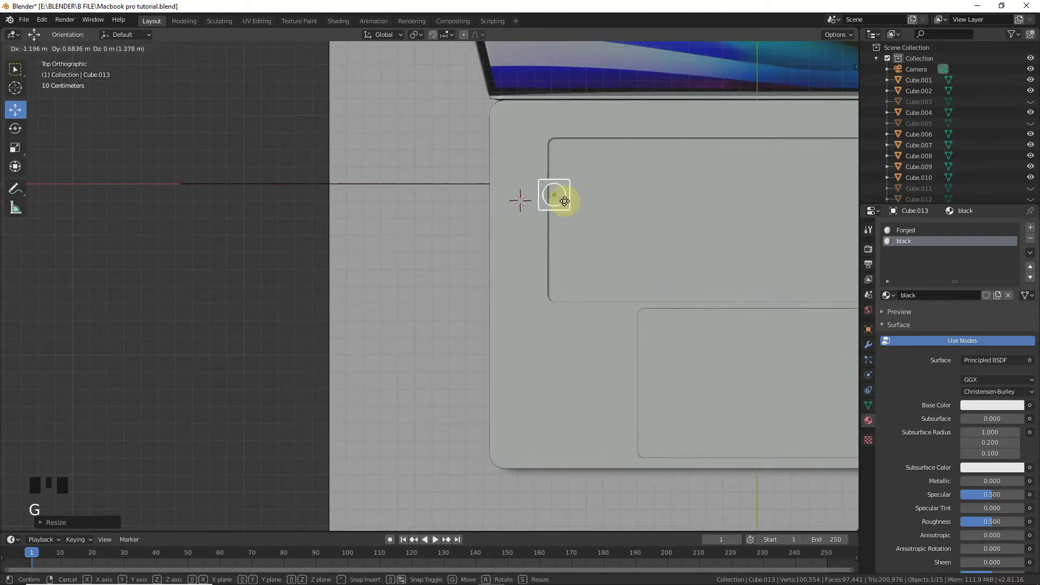
left_click(567, 168)
Turn on X-ray to reveal the reference image and scale the holed block down further over the speaker dots.
scroll(800, 138, "up", 5)
left_click_drag(850, 127, 645, 221)
scroll(722, 89, "up", 3)
left_click(789, 47)
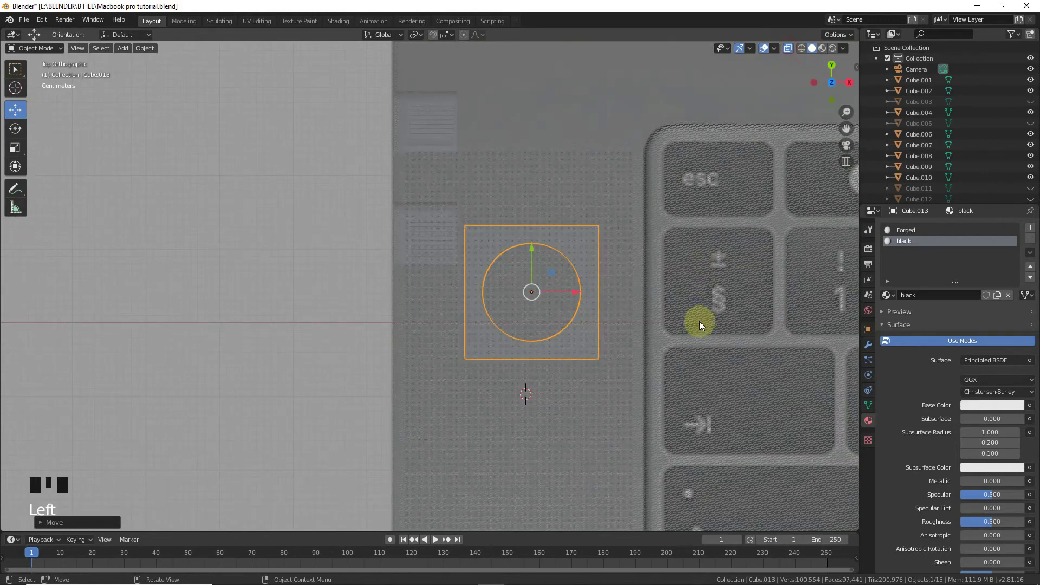
key("s")
left_click(563, 300)
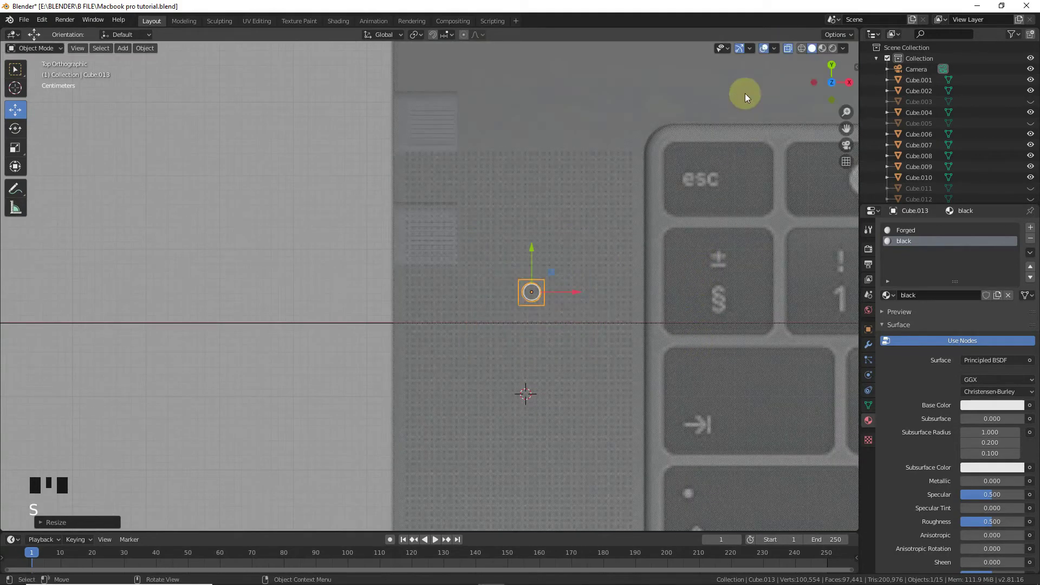
In wireframe shading, move the holed block to the speaker grille's upper-left corner and scale it to about 0.2178.
left_click(801, 47)
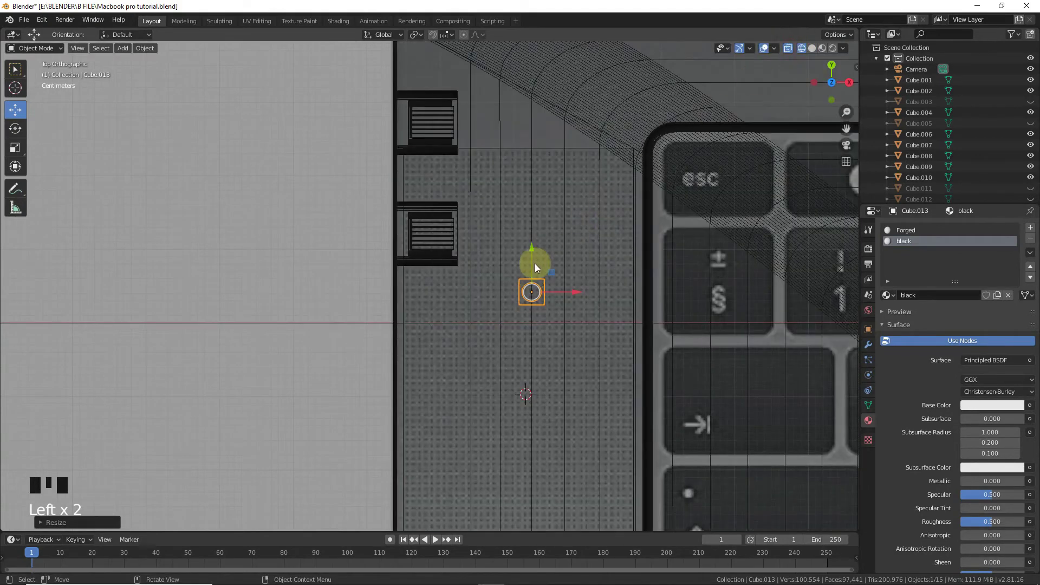
left_click_drag(534, 262, 530, 133)
scroll(743, 95, "up", 4)
left_click_drag(835, 110, 773, 173)
left_click_drag(762, 251, 526, 251)
key("s")
left_click(503, 244)
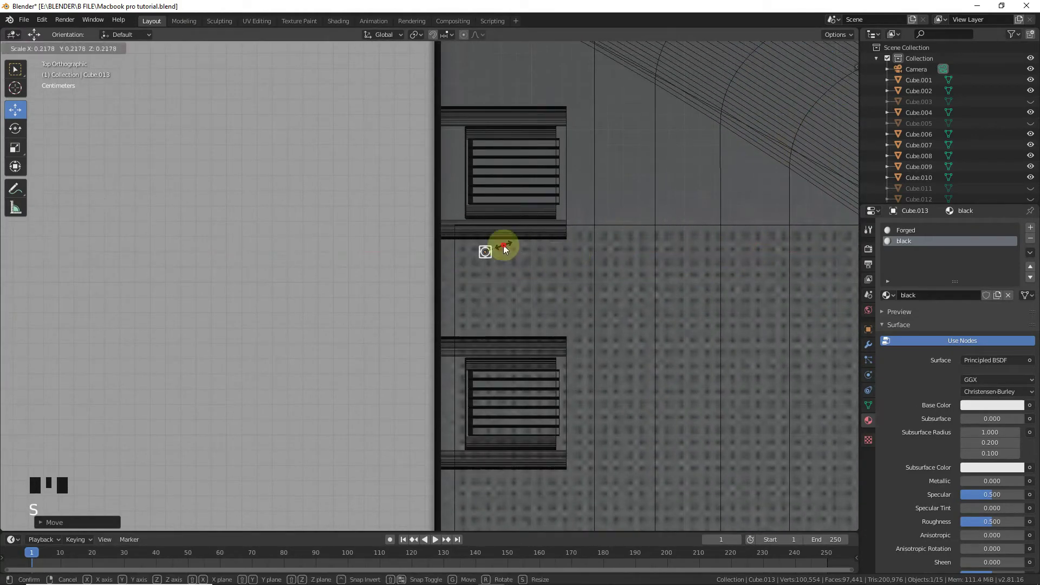
Fine-tune the holed block's position so it lines up with the upper-left corner of the reference's speaker grille.
scroll(564, 186, "up", 5)
left_click_drag(567, 167, 537, 149)
scroll(575, 123, "up", 4)
left_click_drag(845, 128, 835, 119)
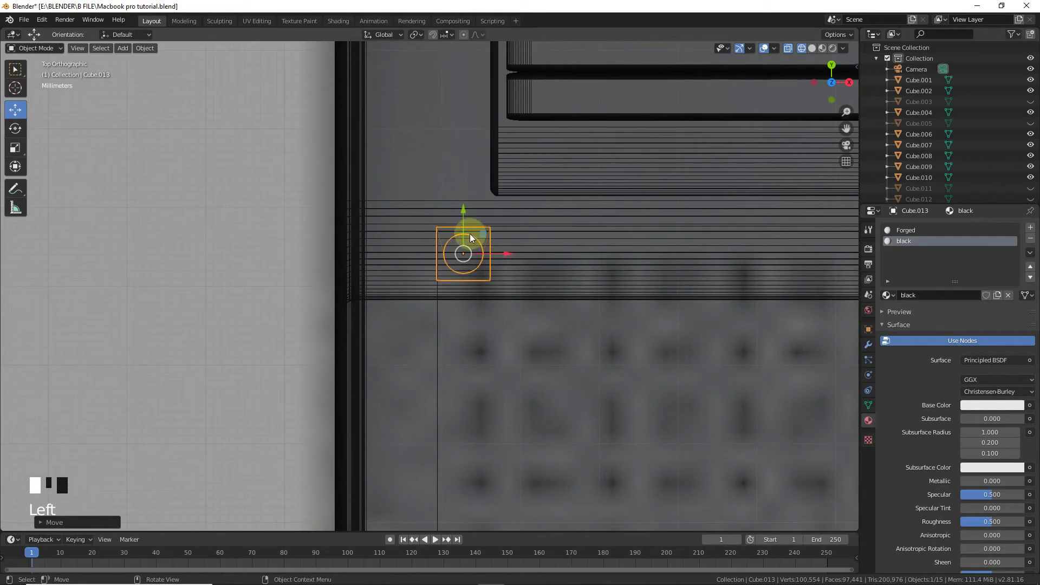
mouse_move(465, 228)
left_mouse_down("shift")
mouse_move(464, 204)
mouse_move(469, 269)
mouse_move(468, 228)
left_mouse_up("shift")
key("ctrl+z")
left_click_drag(516, 253, 512, 253, "shift")
scroll(639, 262, "down", 13)
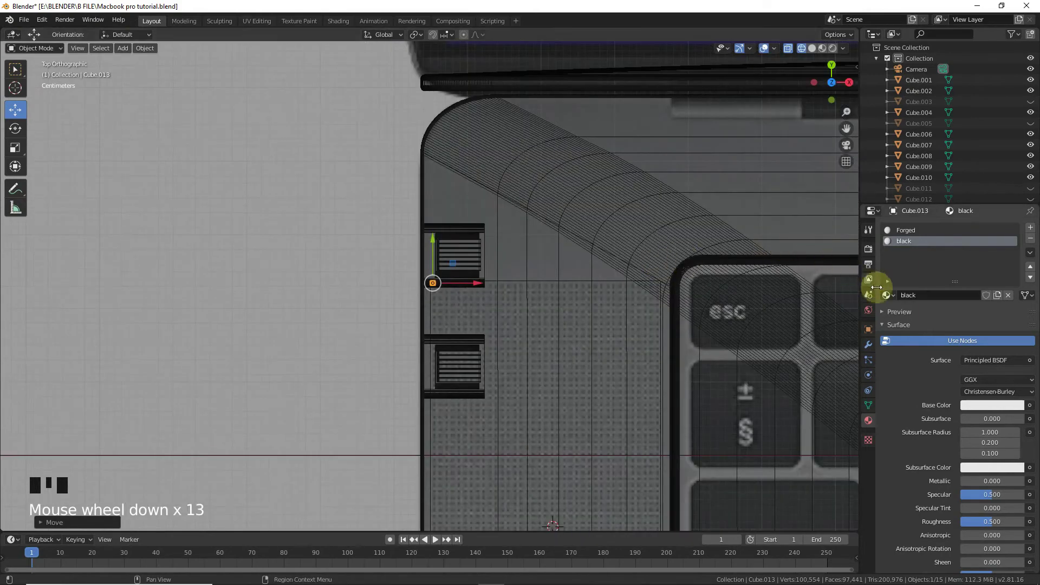
Add an Array modifier to the holed block and set its count to 40.
left_click(867, 342)
left_click(934, 230)
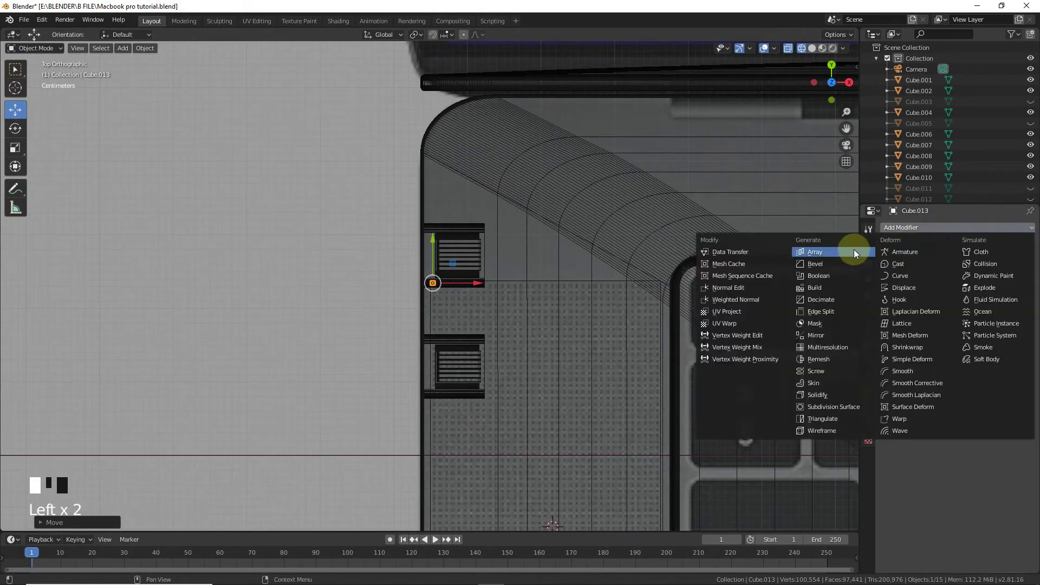
left_click(854, 249)
left_click(959, 315)
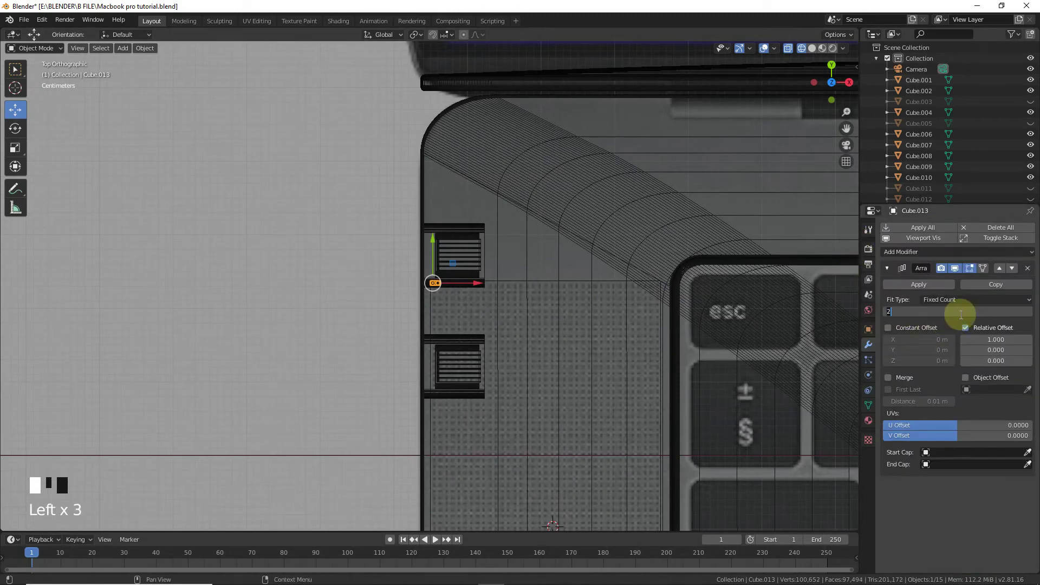
type("4")
key("Return")
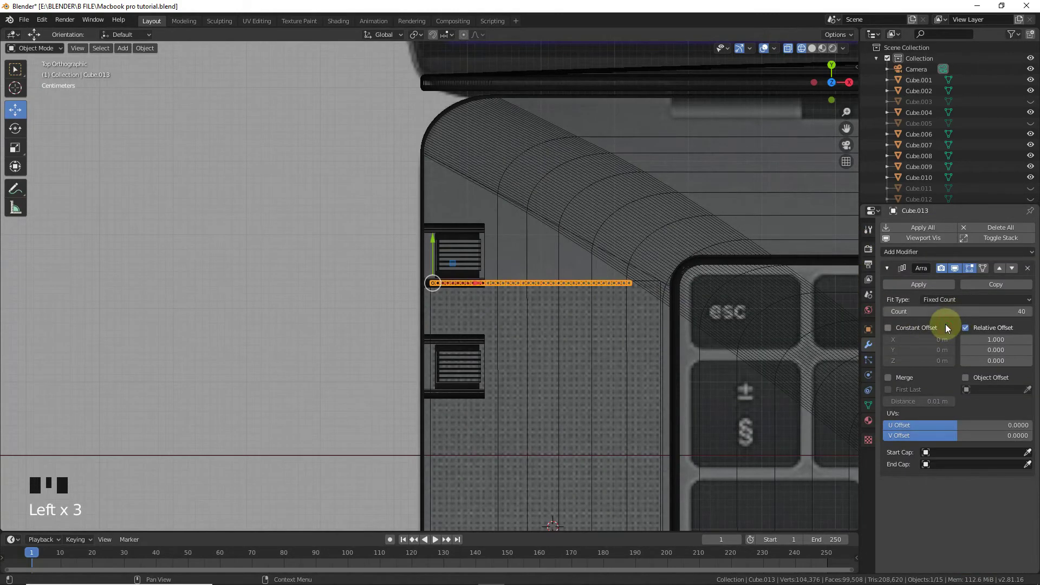
Raise the array count to 45 and then 46 so the row spans the speaker grille's width.
left_click(949, 314)
type("45")
key("Return")
scroll(755, 300, "up", 5)
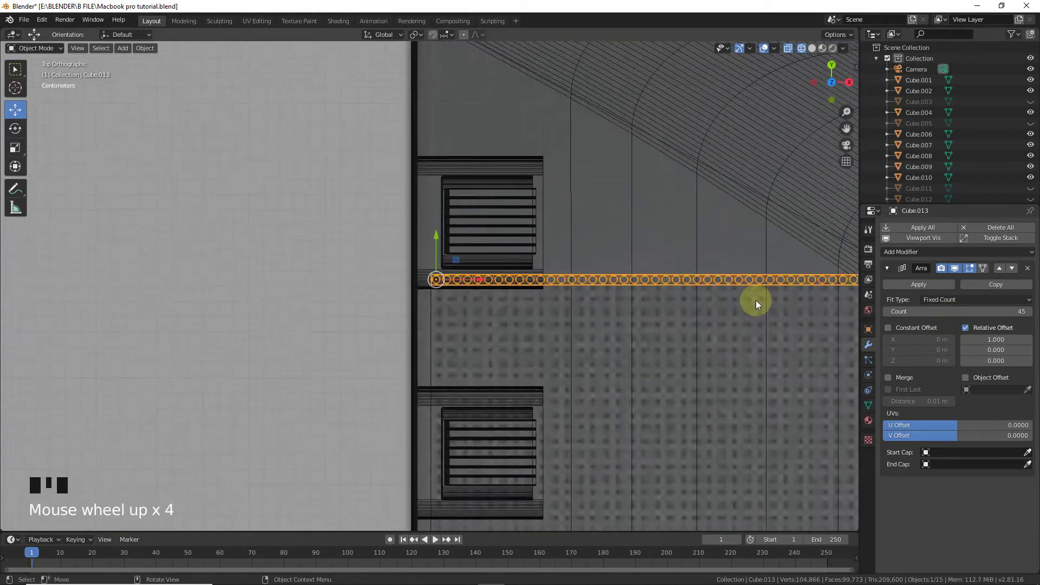
left_click_drag(846, 129, 526, 134)
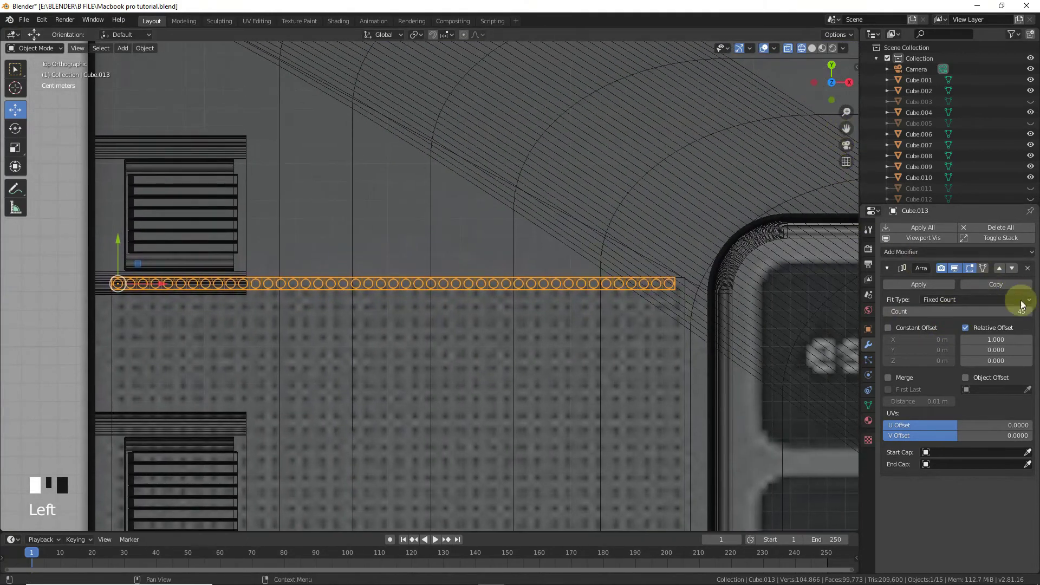
left_click(1031, 313)
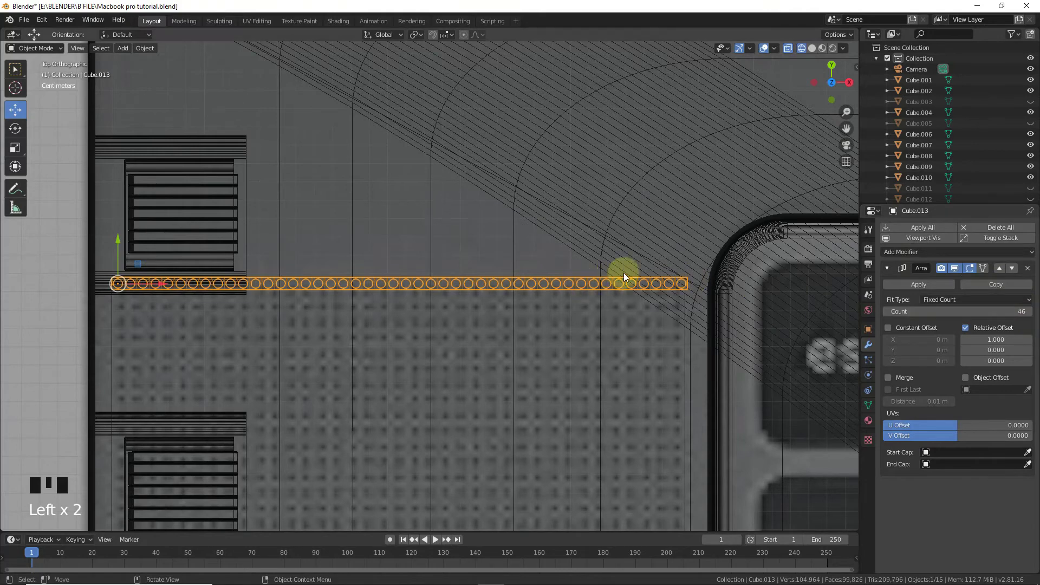
Add a second Array modifier with a relative offset of 0 in X and -1 in Y.
scroll(623, 272, "down", 3)
left_click(944, 259)
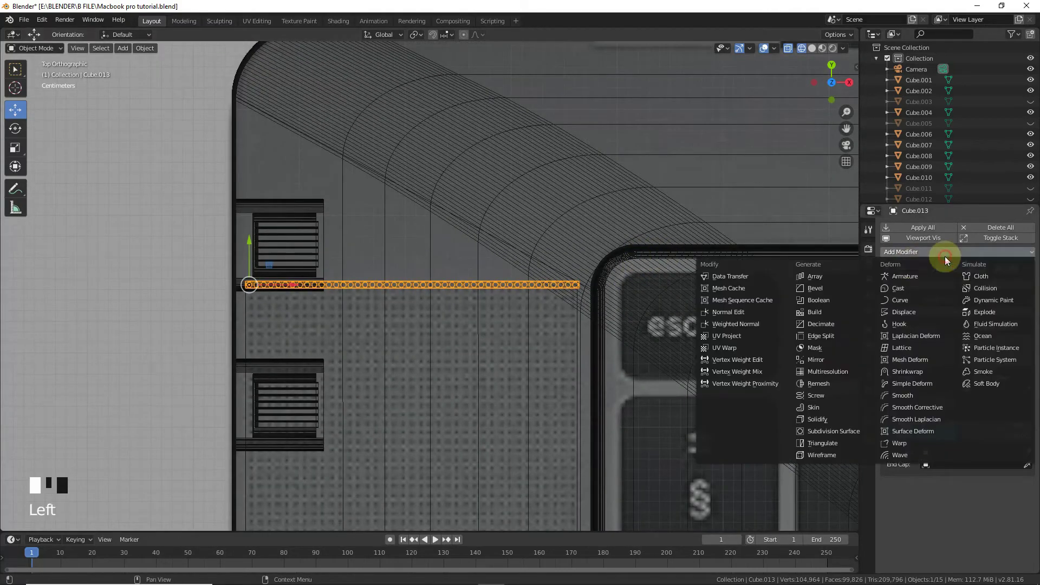
left_click(811, 276)
scroll(966, 339, "down", 4)
left_click(983, 432)
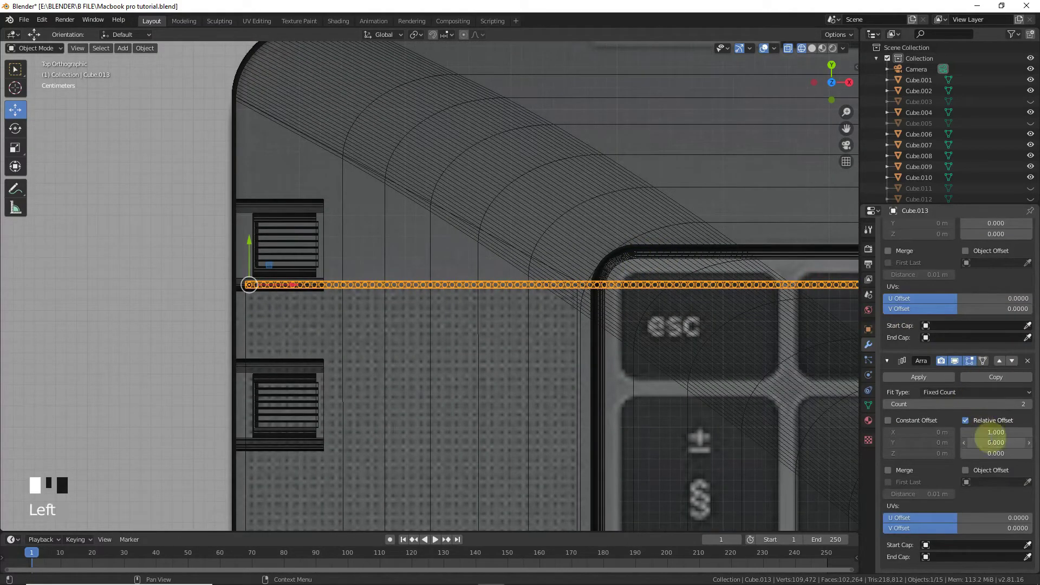
double_click(983, 432)
type("0")
left_click(951, 461)
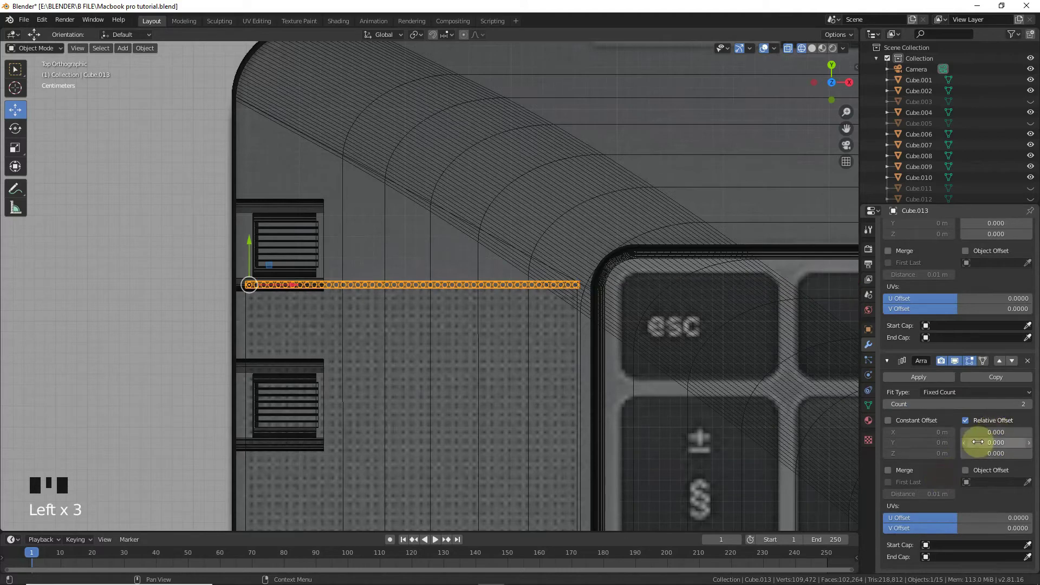
left_click(986, 441)
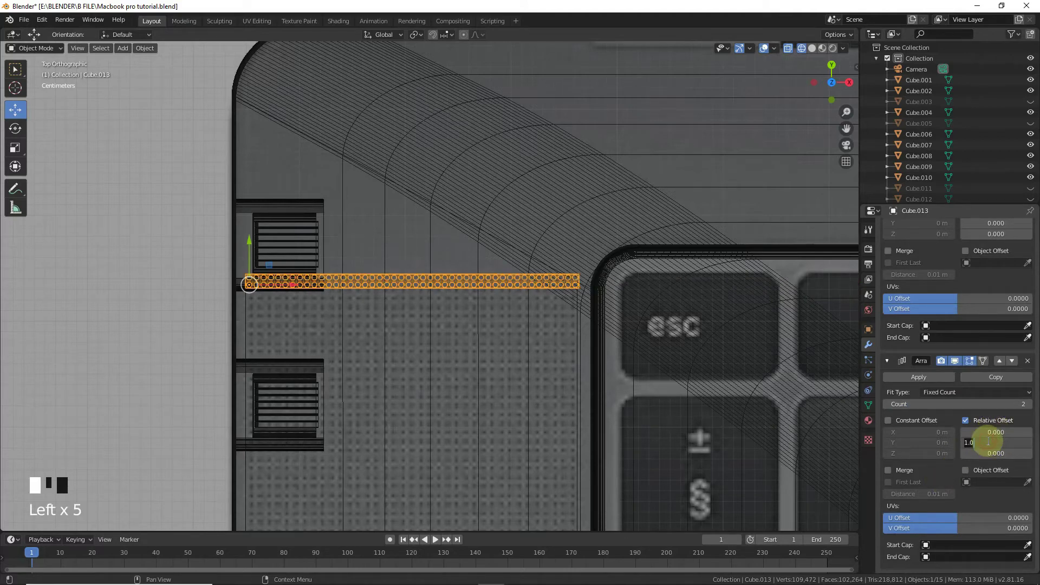
left_click(944, 470)
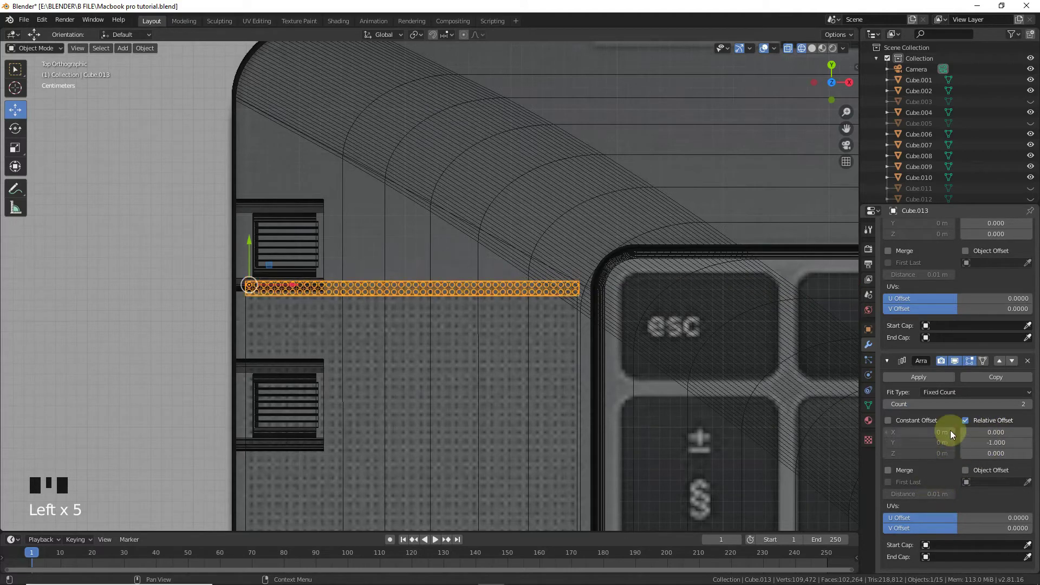
Set the second array's count to 70 to repeat the row down the speaker area.
left_click(983, 404)
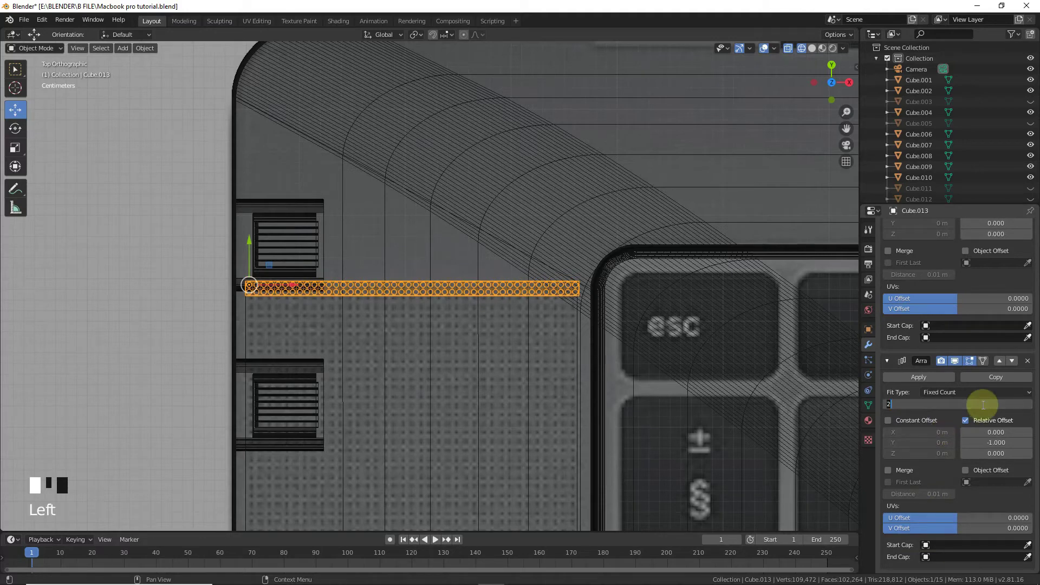
type("70")
left_click(940, 470)
scroll(599, 382, "down", 6)
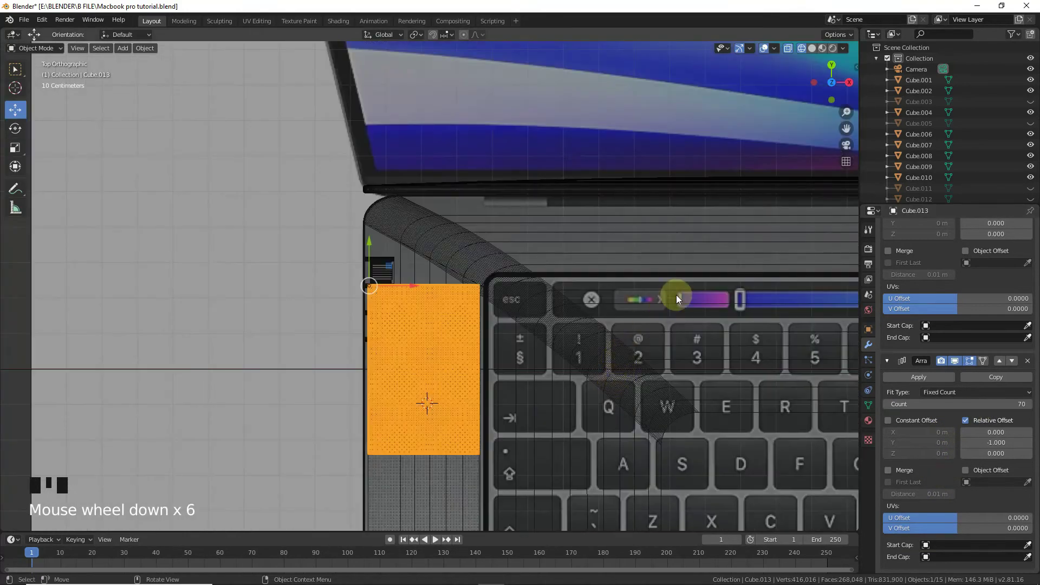
Increase the second array's count to 110 to extend the grille farther toward the speaker area's lower end.
left_click_drag(796, 243, 823, 144)
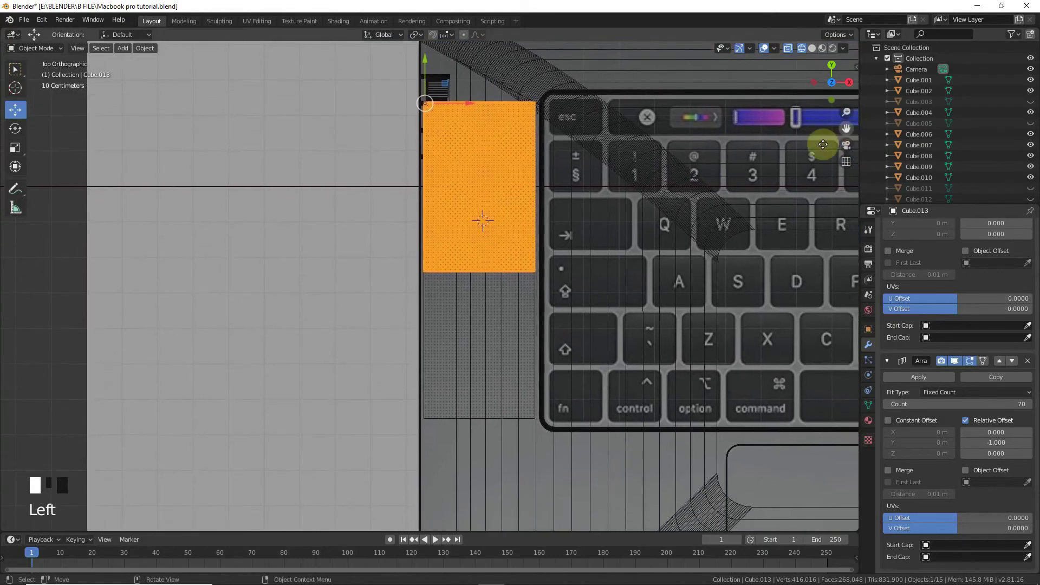
scroll(535, 298, "up", 2)
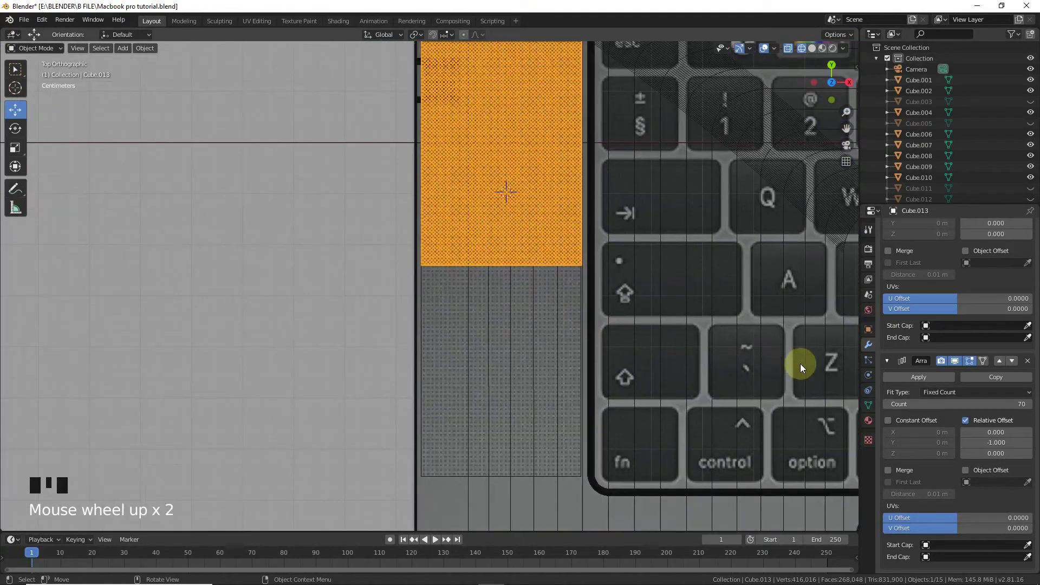
left_click(1005, 403)
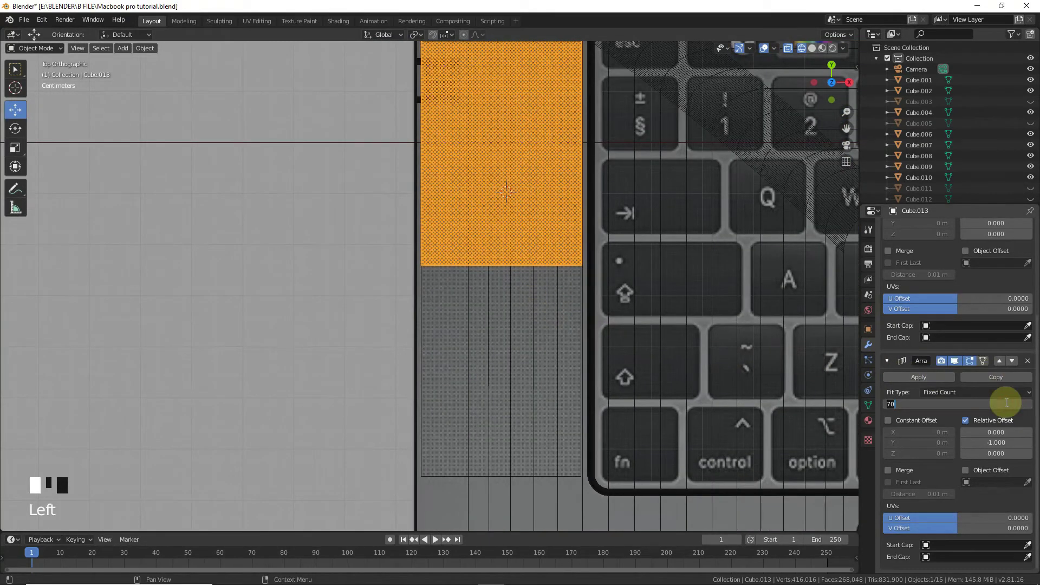
type("110")
key("Return")
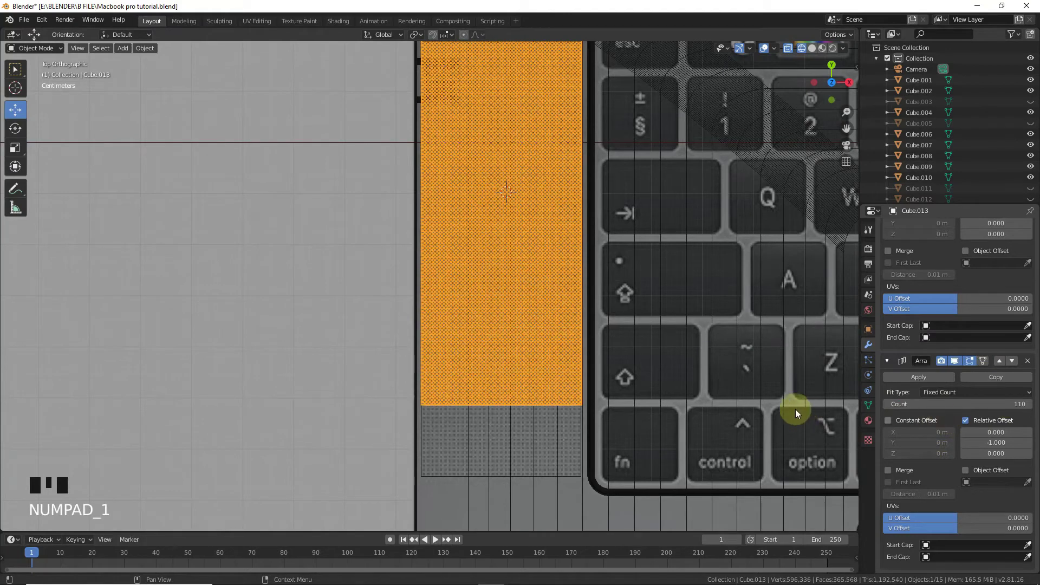
scroll(576, 333, "down", 1)
Switch to solid shading in a perspective view of the grille and hide the viewport overlays.
left_click_drag(834, 93, 812, 68)
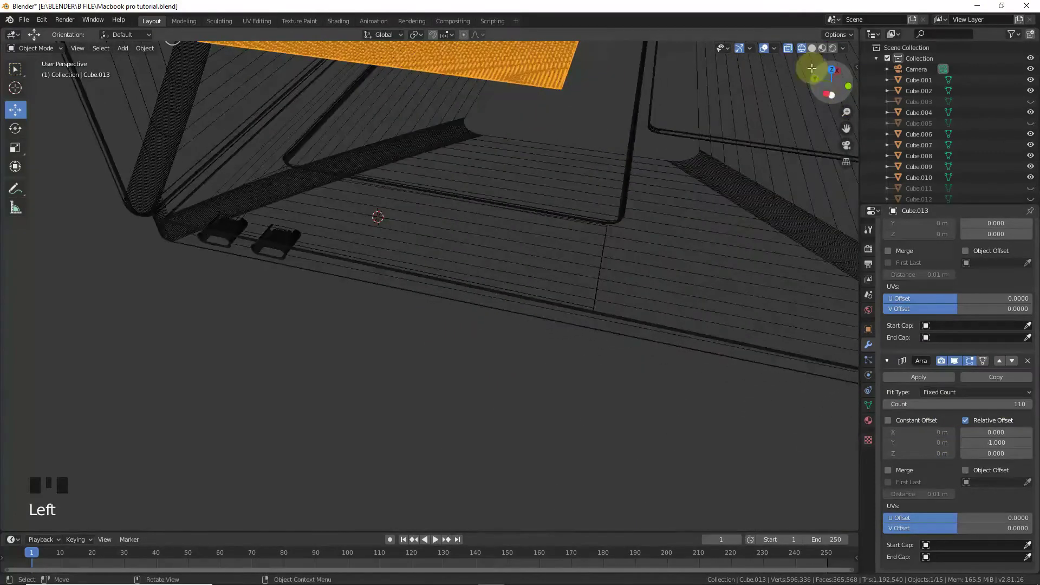
left_click(812, 48)
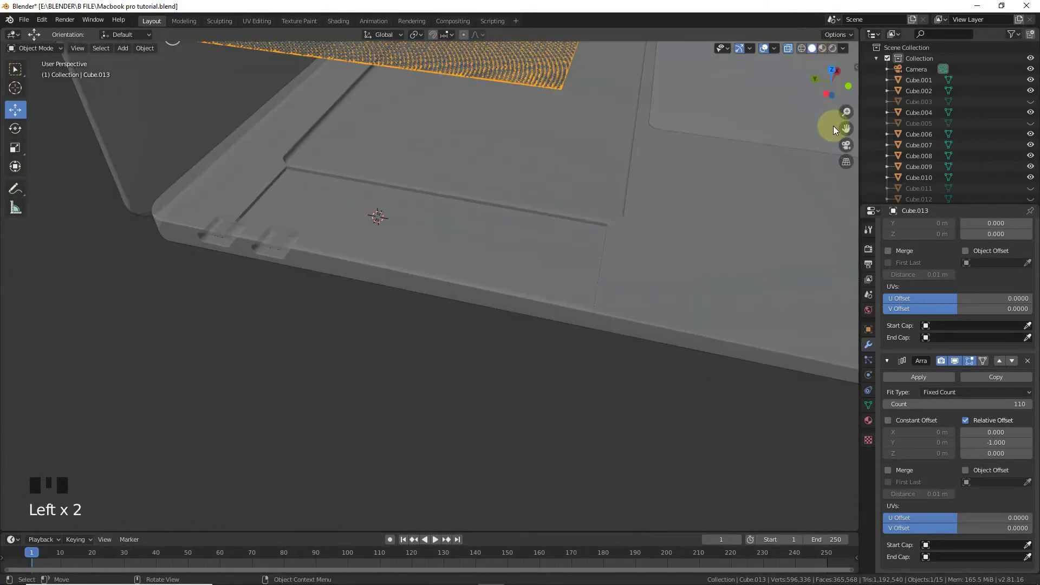
left_click(447, 213)
scroll(514, 265, "up", 4)
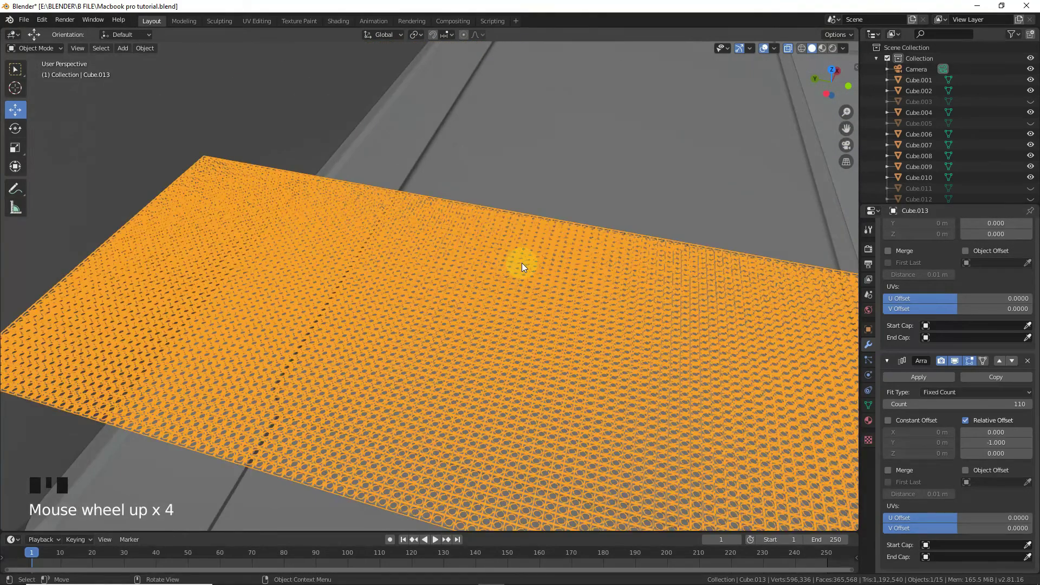
scroll(242, 352, "down", 2)
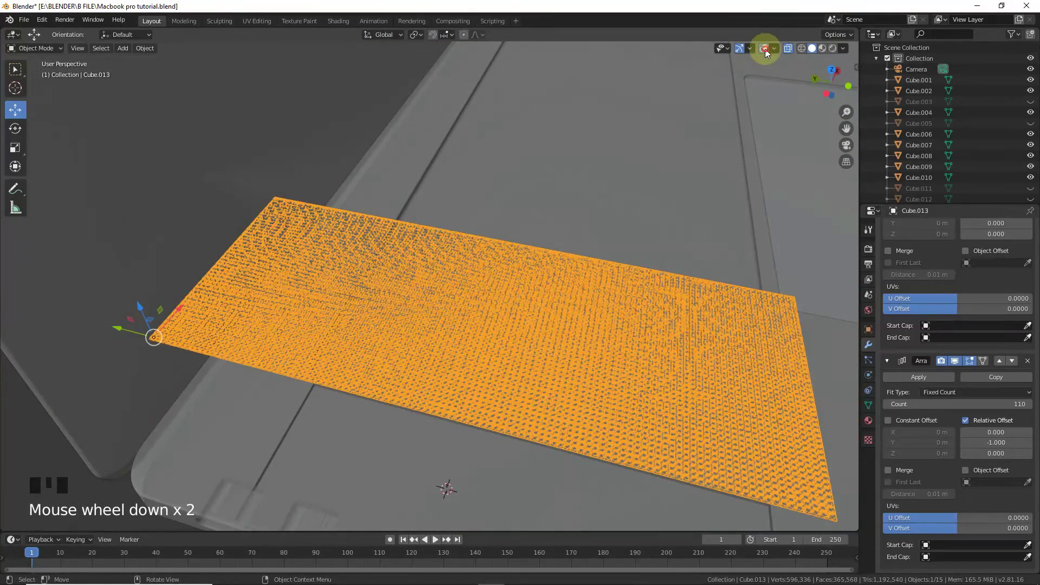
left_click(764, 48)
mouse_move(831, 85)
left_mouse_down()
mouse_move(820, 81)
mouse_move(829, 86)
left_mouse_up()
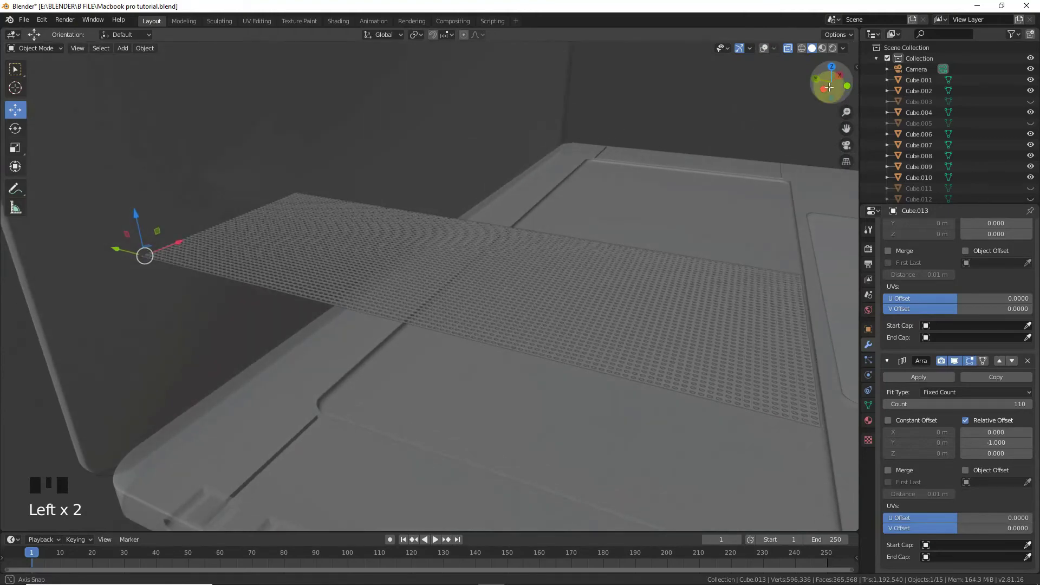
Lower the grille along Z onto the MacBook body's top surface, turning off X-ray to judge the height.
scroll(704, 170, "down", 2)
left_click_drag(245, 225, 269, 378)
scroll(496, 299, "up", 3)
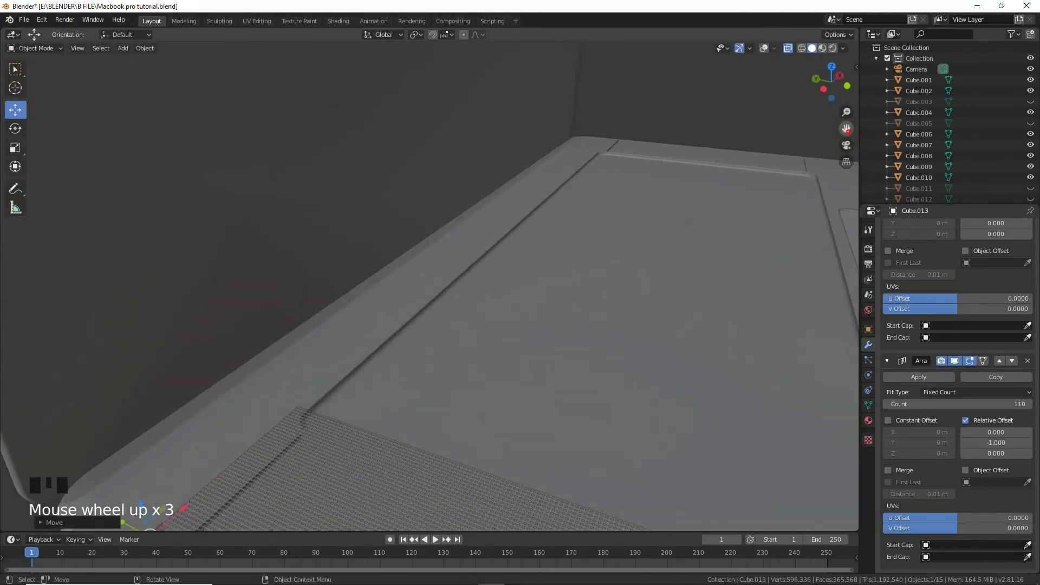
left_click_drag(825, 82, 825, 92)
left_click(789, 49)
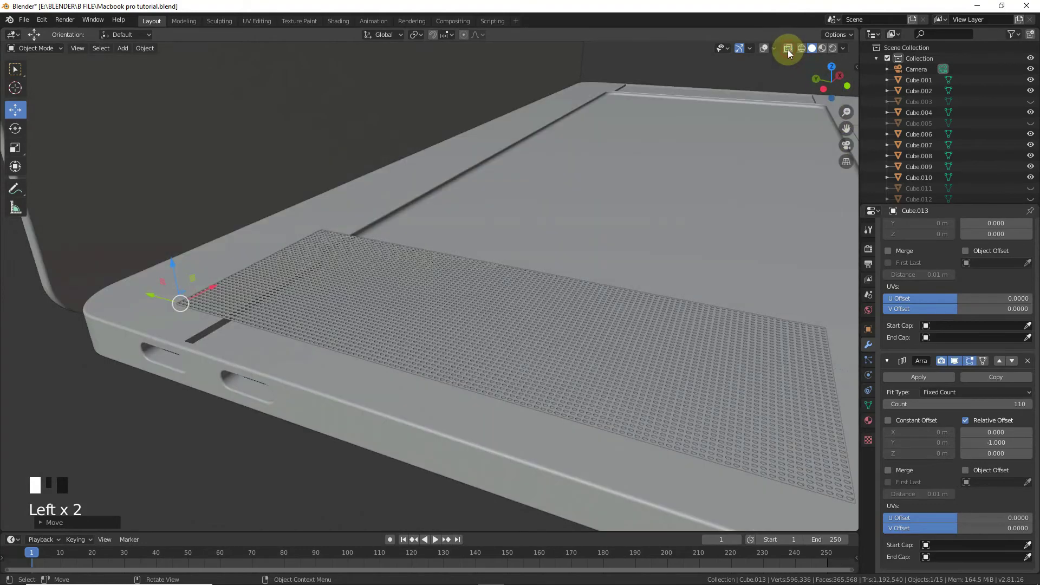
left_click_drag(175, 264, 299, 350)
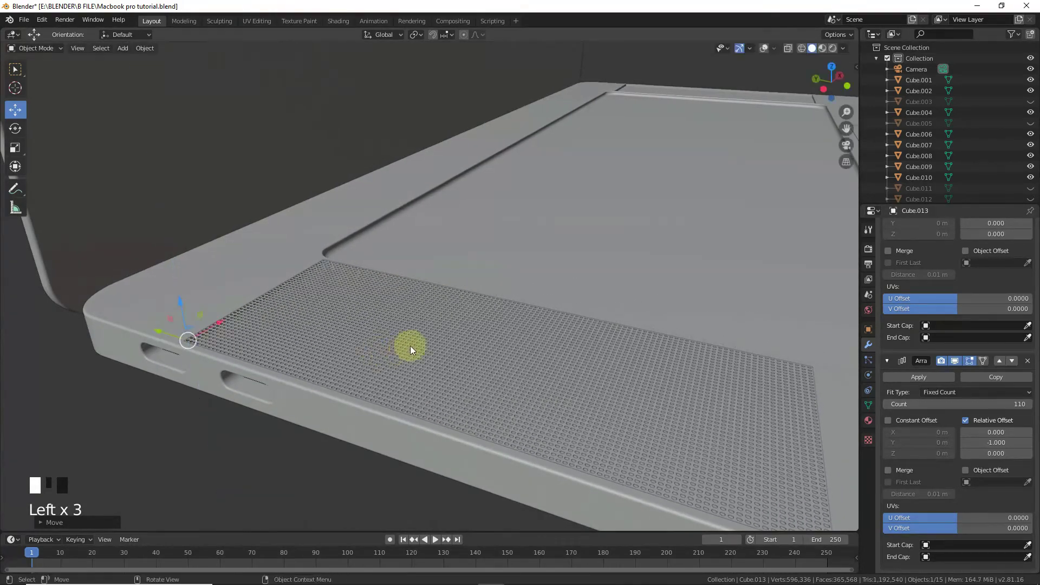
In the front view, nudge the grille down about 0.001 m along Z to seat it in the body's top surface.
scroll(451, 341, "up", 3)
left_click_drag(826, 88, 808, 125)
key("KP_1")
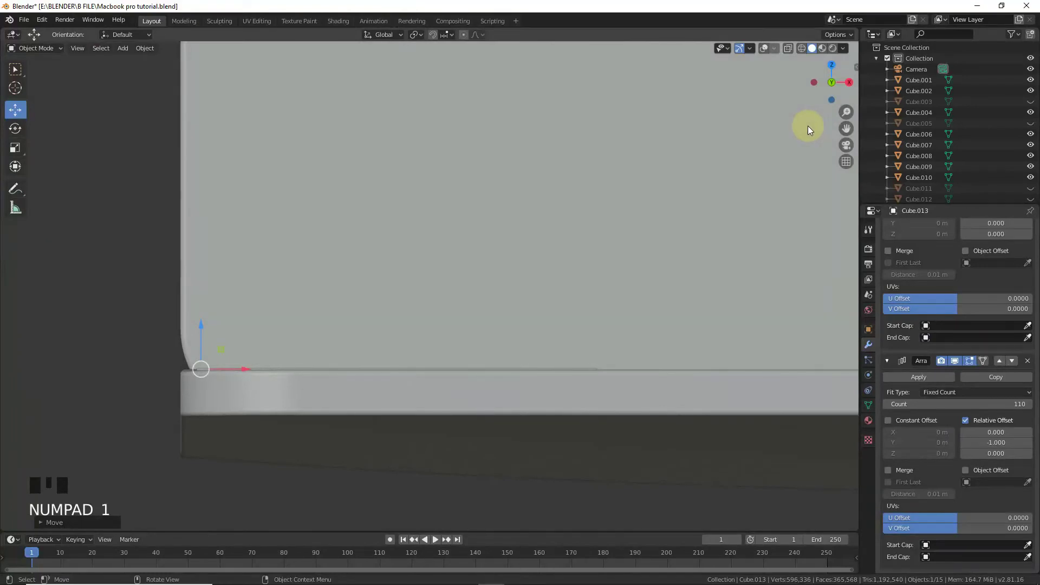
scroll(510, 279, "up", 2)
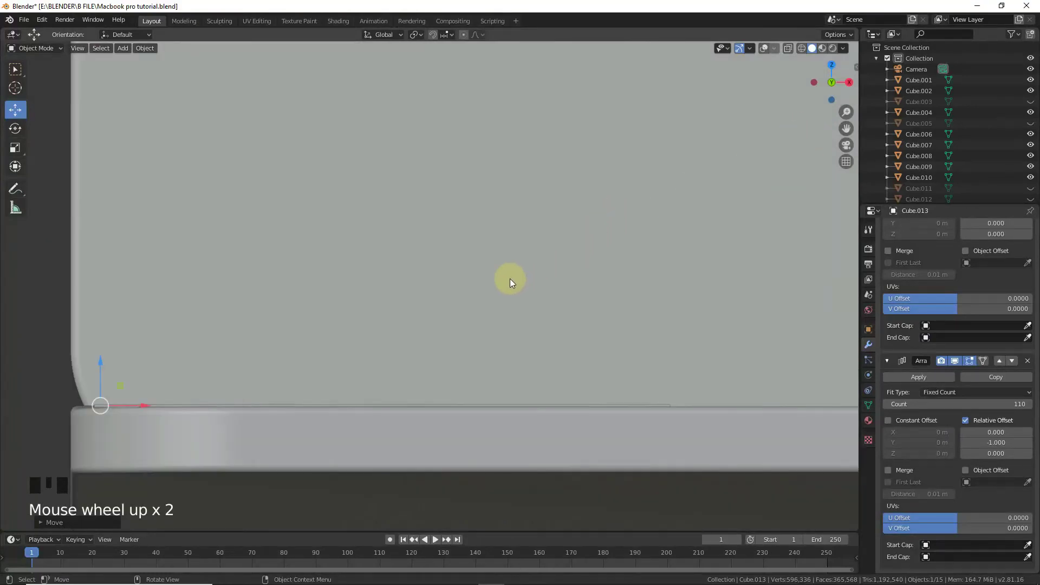
mouse_move(101, 363)
left_mouse_down("shift")
mouse_move(99, 377)
mouse_move(102, 361)
left_mouse_up("shift")
key("ctrl+z")
left_click(102, 358)
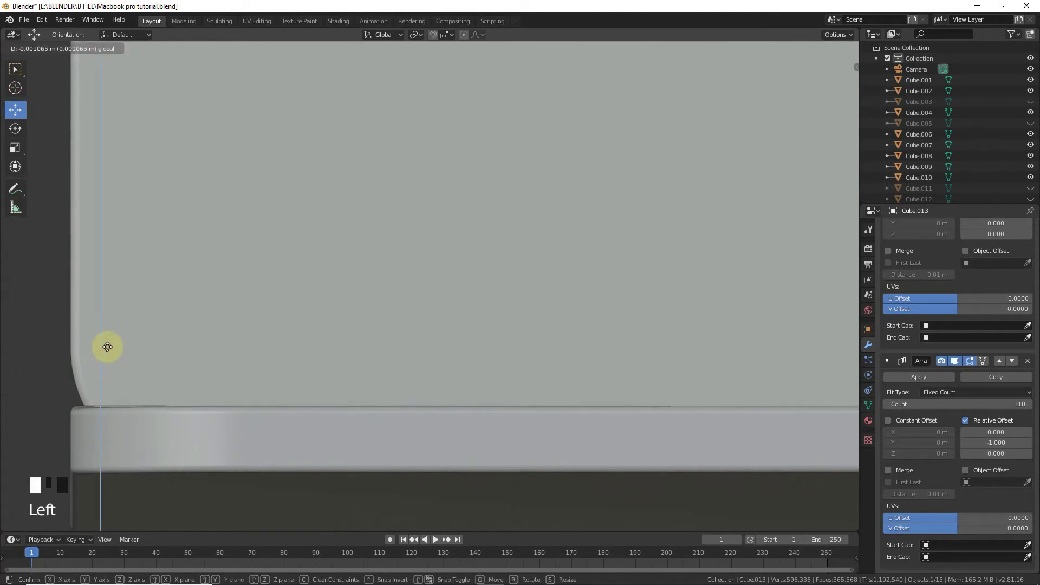
left_click_drag(107, 348, 108, 349)
Examine how the grille sits on the body from the port side and in perspective, including its lower end.
key("KP_3")
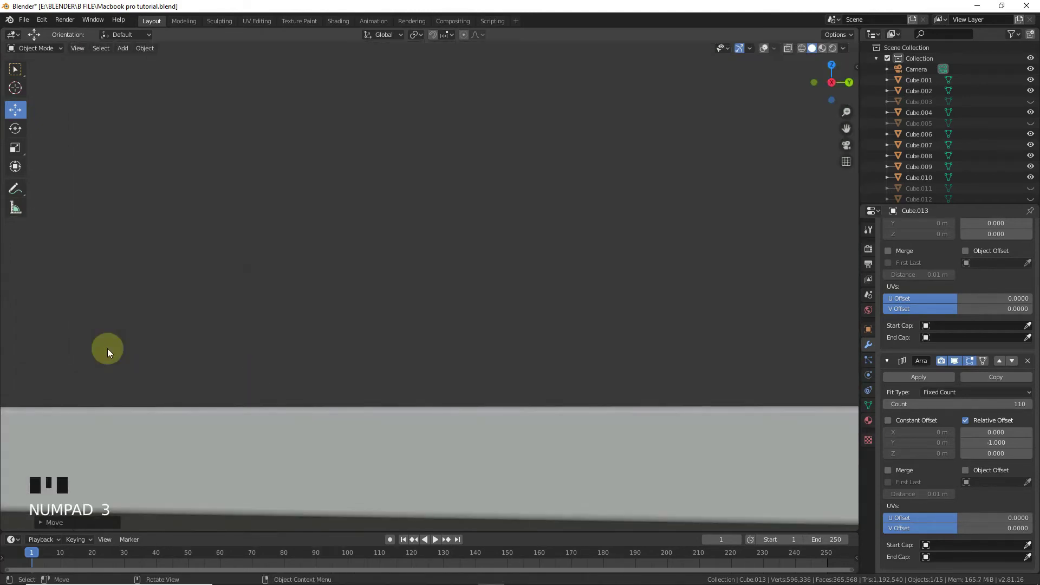
key("ctrl+KP_3")
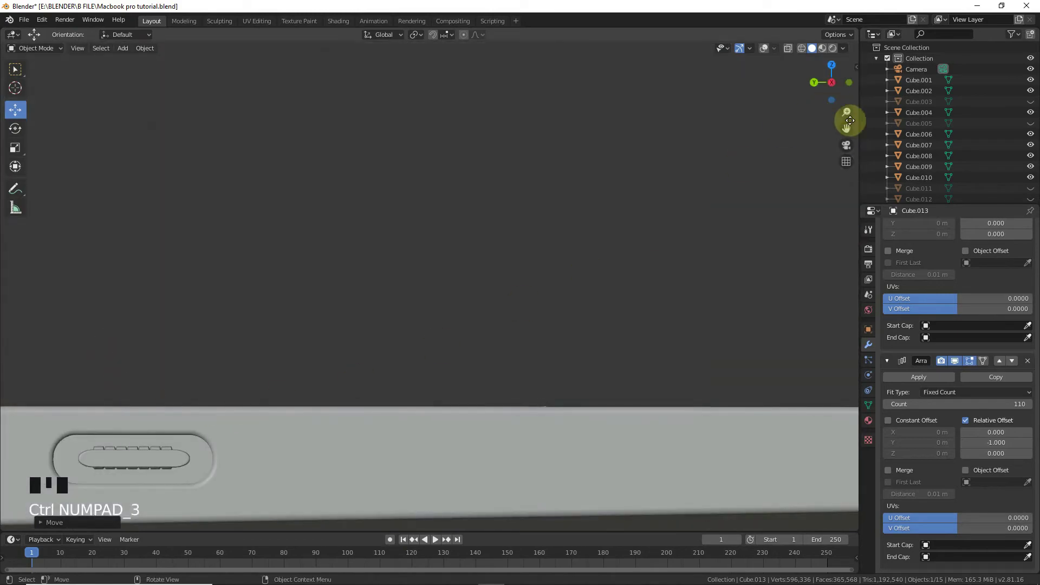
left_click_drag(846, 131, 466, 422)
scroll(424, 448, "up", 4)
scroll(542, 357, "down", 4)
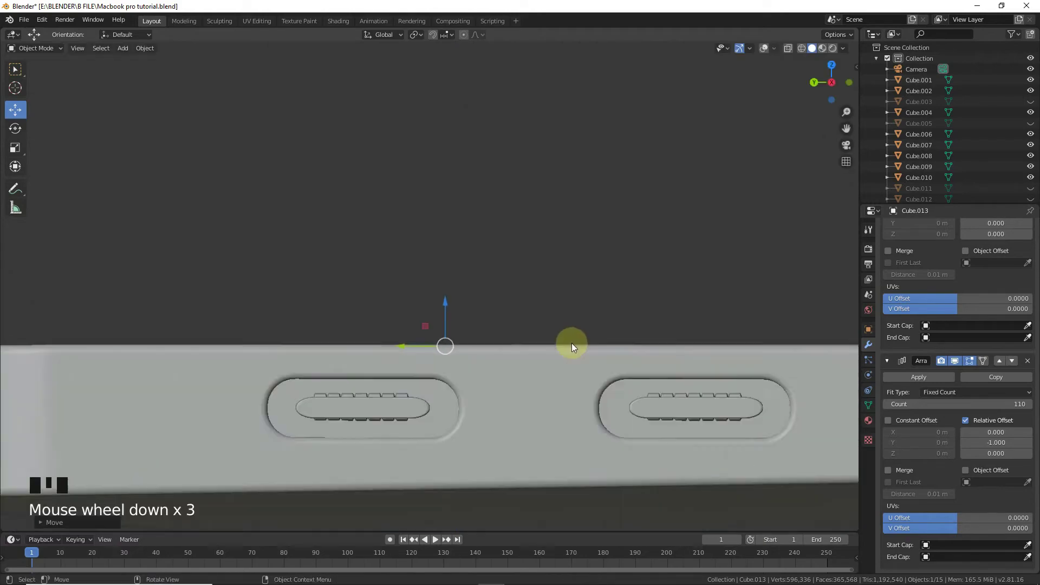
left_click_drag(829, 86, 674, 169)
scroll(639, 265, "down", 9)
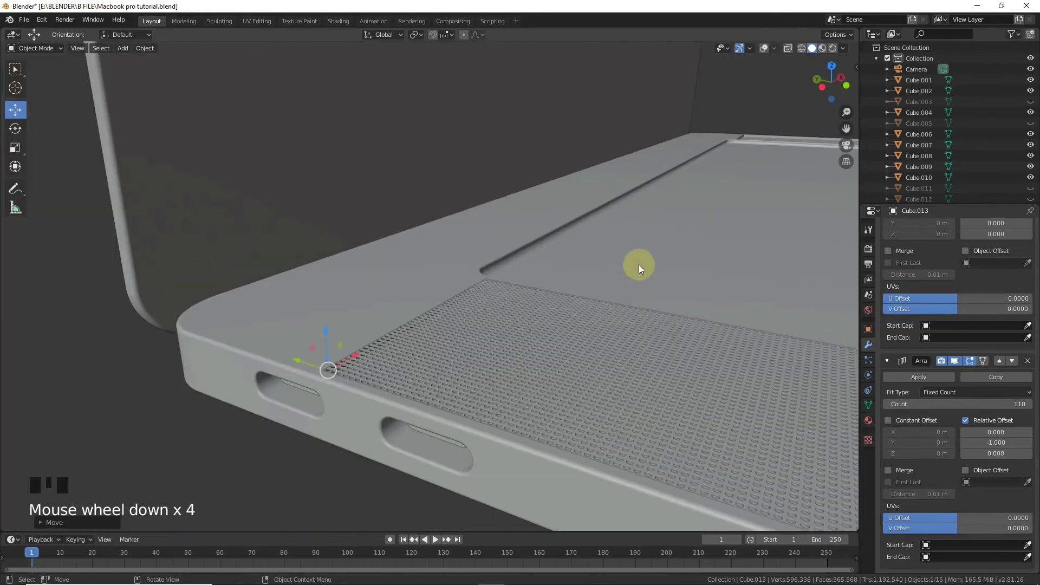
left_click_drag(828, 88, 568, 364)
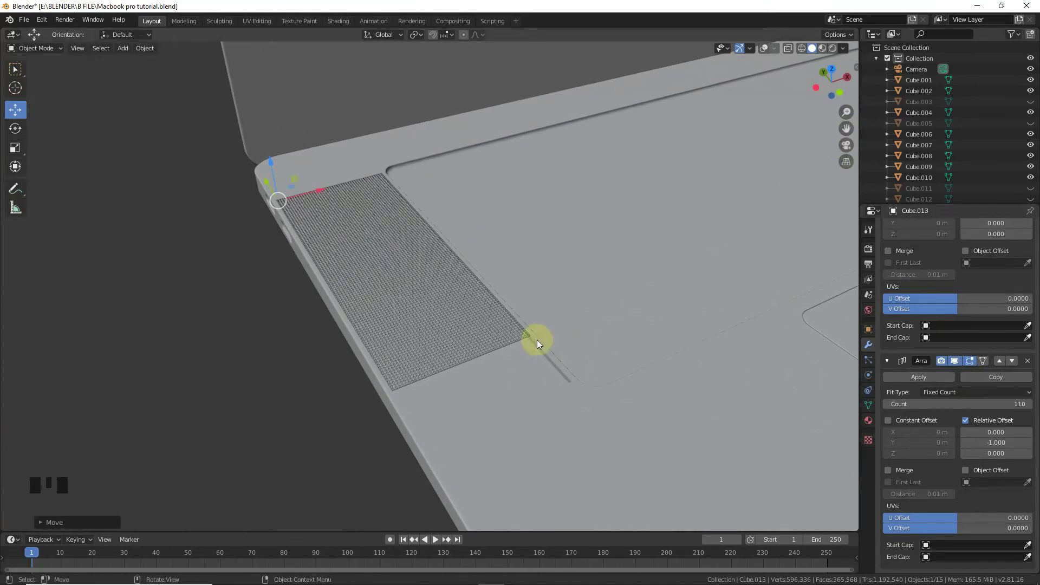
Turn the viewport overlays back on and raise the grille's second array count to 131 so it fills the recess length.
left_click(207, 440)
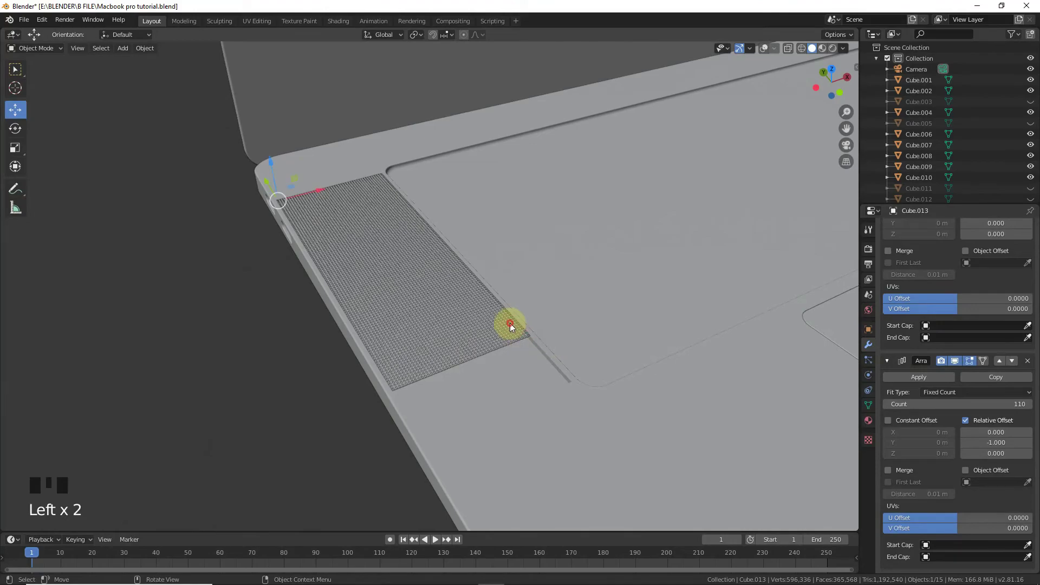
left_click(509, 323)
scroll(509, 323, "up", 5)
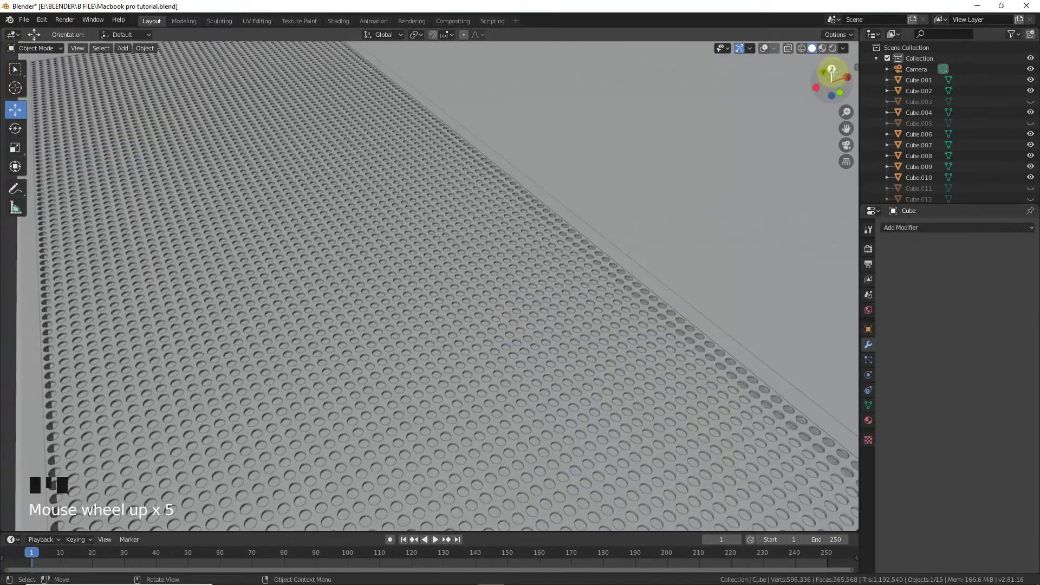
left_click_drag(832, 72, 682, 314)
scroll(424, 389, "down", 4)
left_click(411, 333)
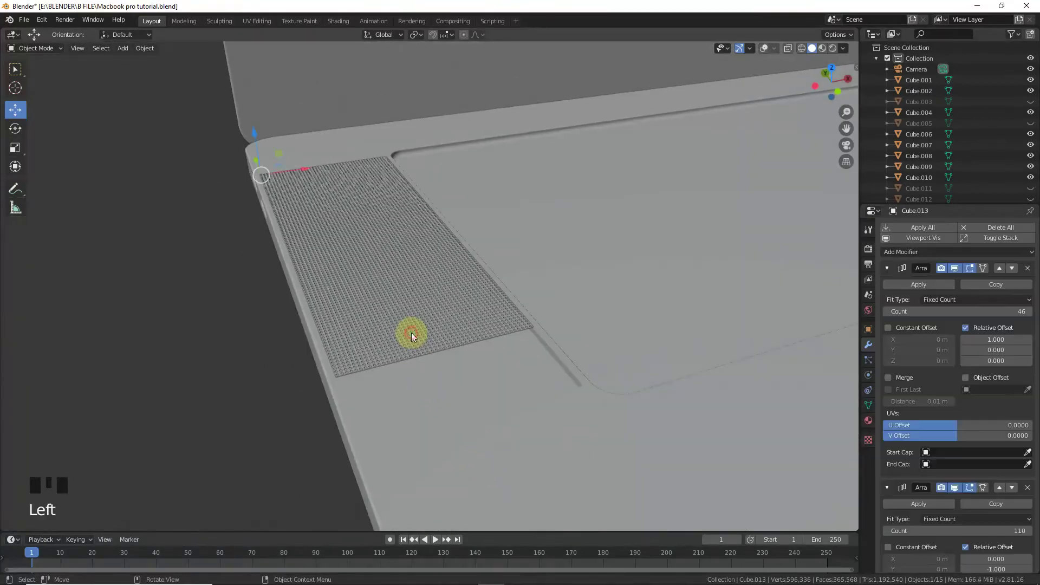
left_click(764, 48)
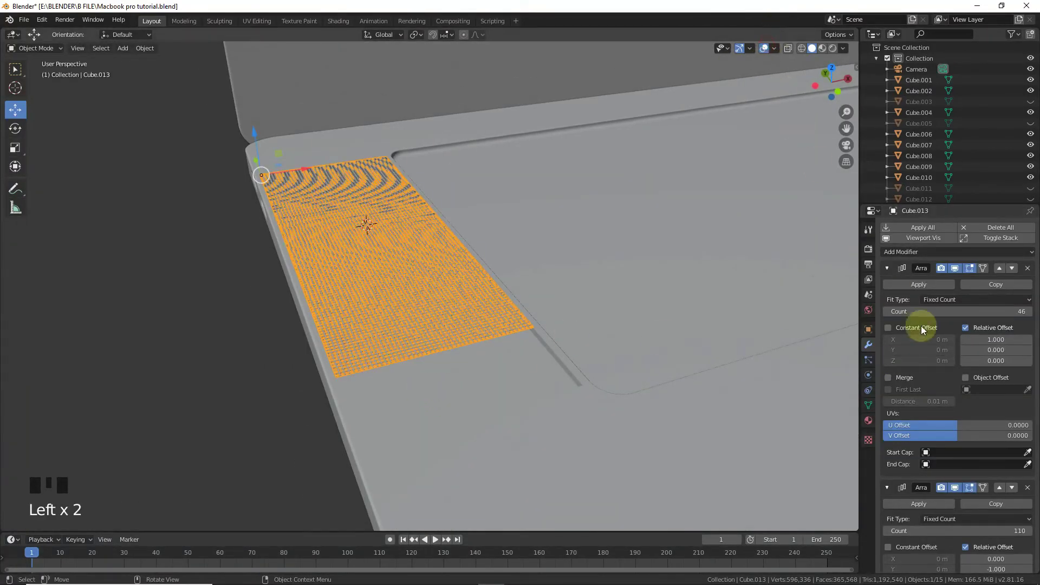
scroll(983, 401, "down", 10)
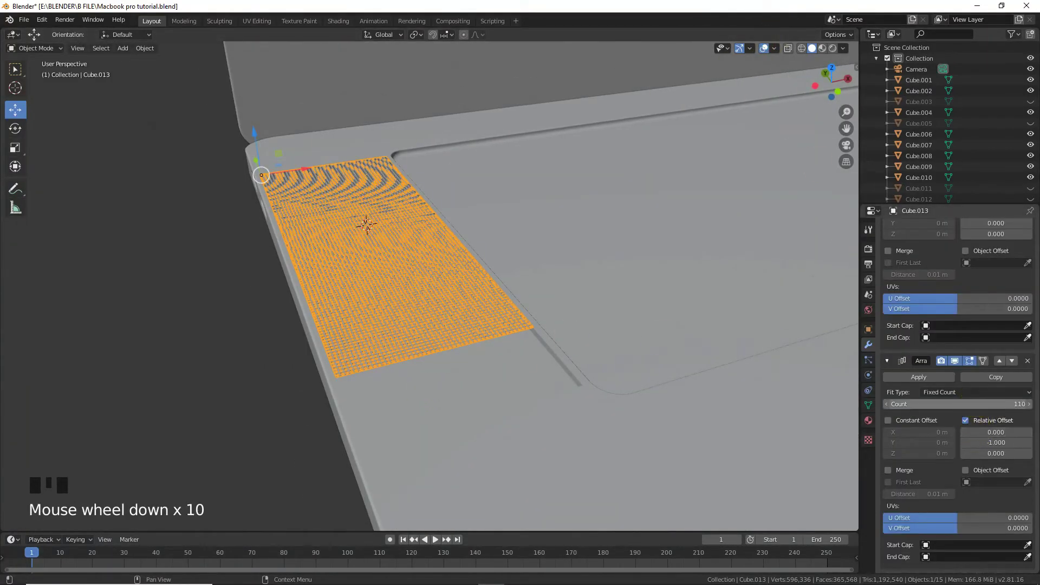
left_click_drag(983, 404, 1031, 415)
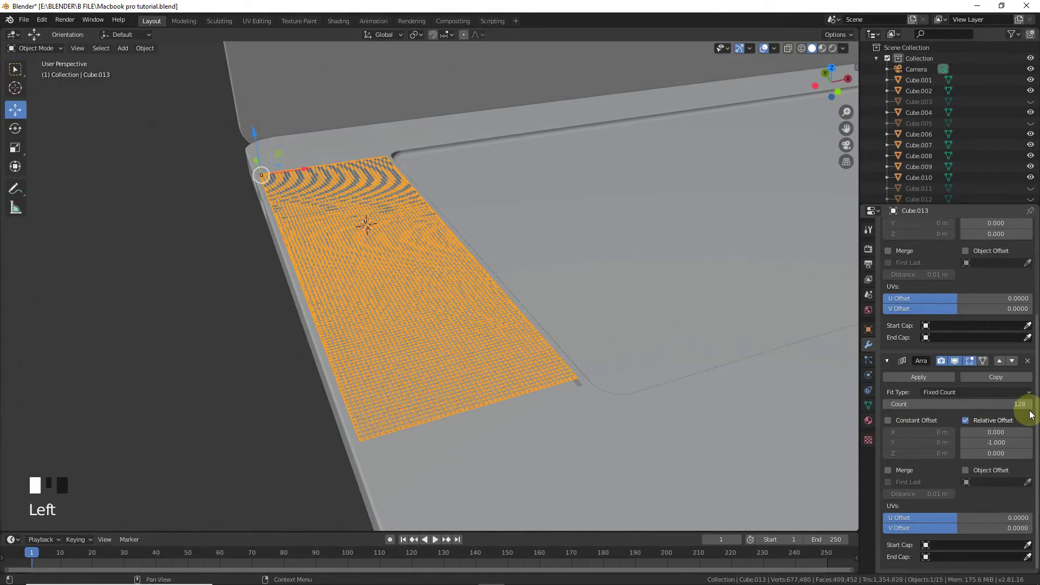
left_click(1032, 413)
left_click(1030, 405)
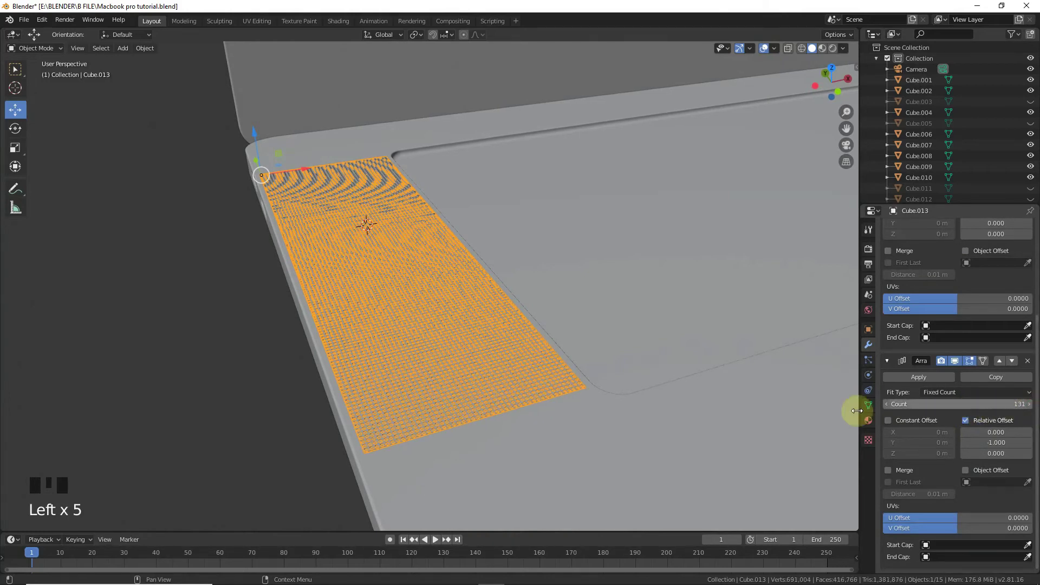
left_click(184, 436)
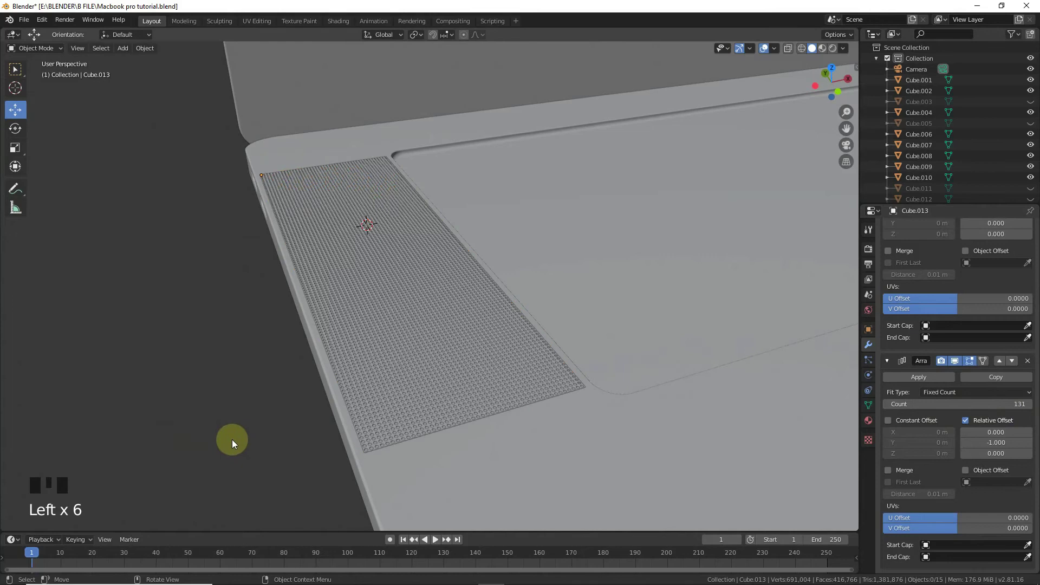
Hide the speaker grille object to expose the recess in the body.
left_click(378, 339)
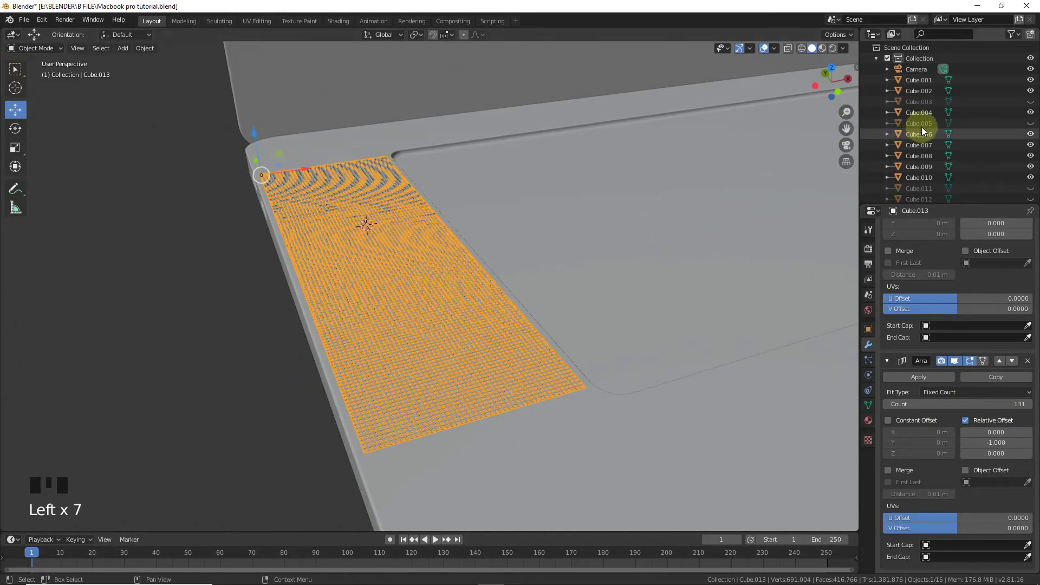
scroll(922, 127, "down", 11)
key("h")
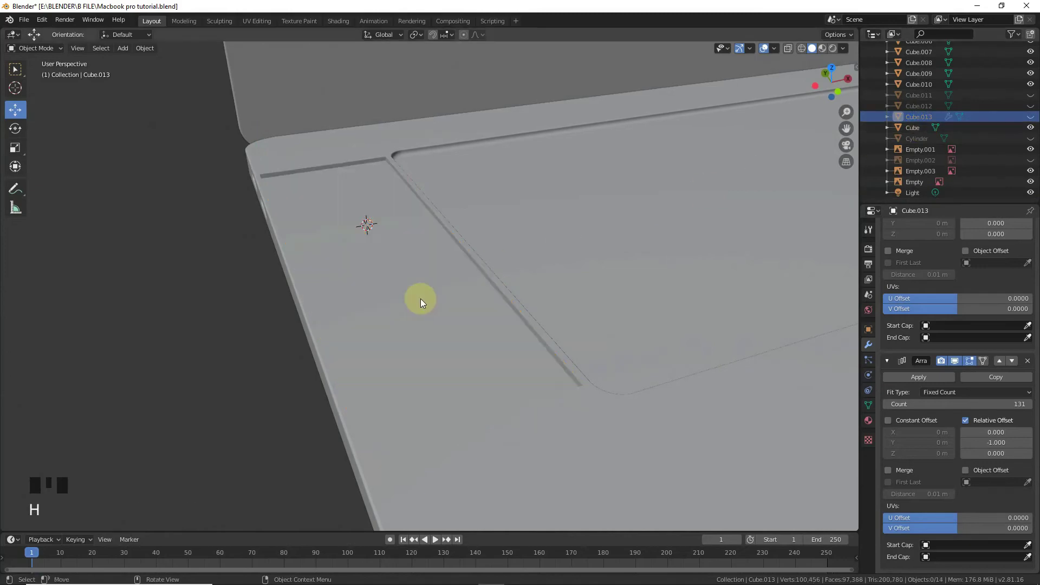
In Edit Mode on the MacBook body, select the floor and side walls of the exposed speaker recess.
left_click(420, 298)
key("Tab")
left_click(351, 218)
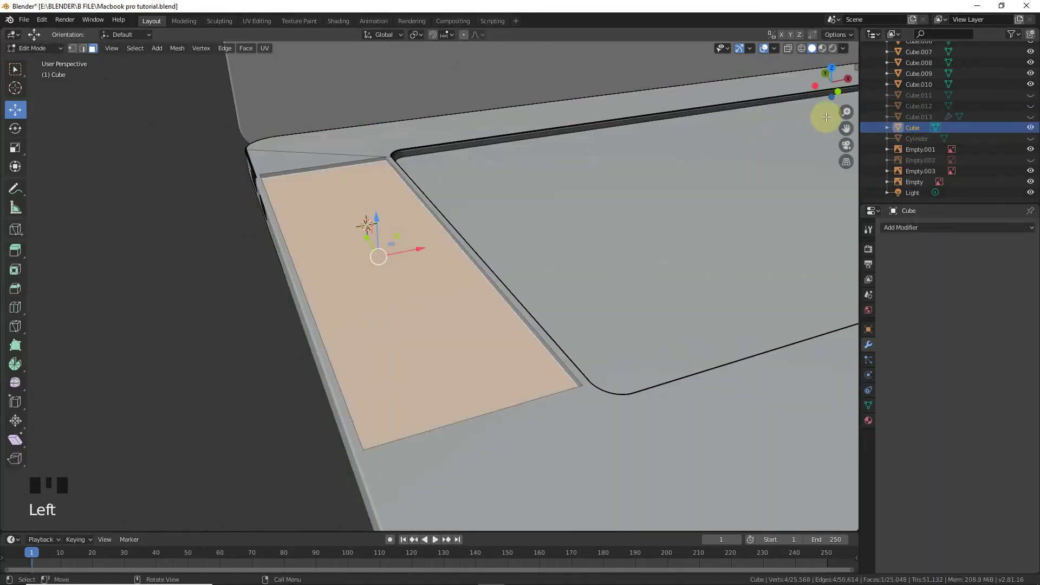
left_click_drag(829, 78, 829, 81)
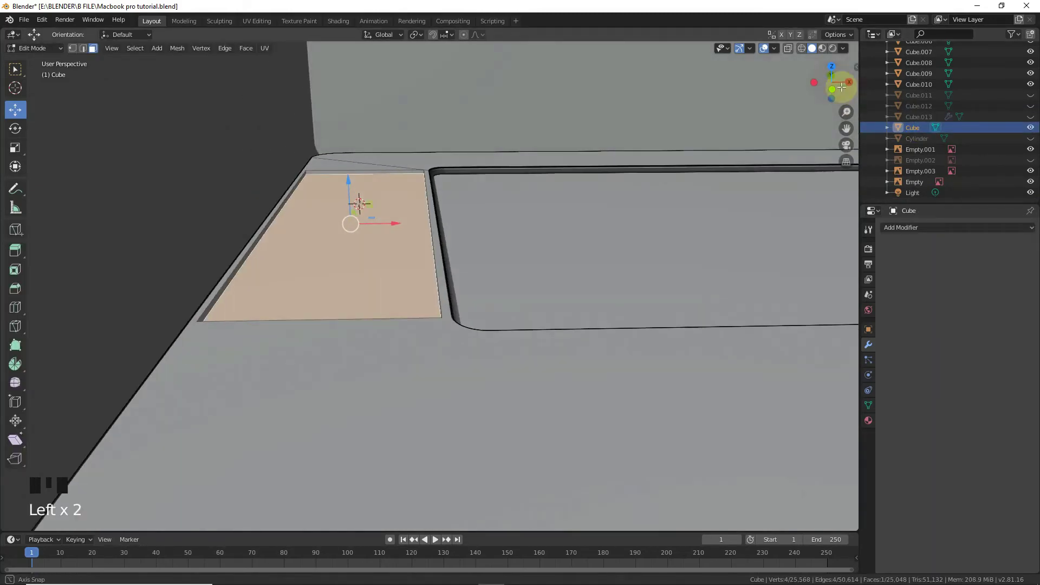
left_click(306, 174, "alt")
left_click(309, 173, "alt")
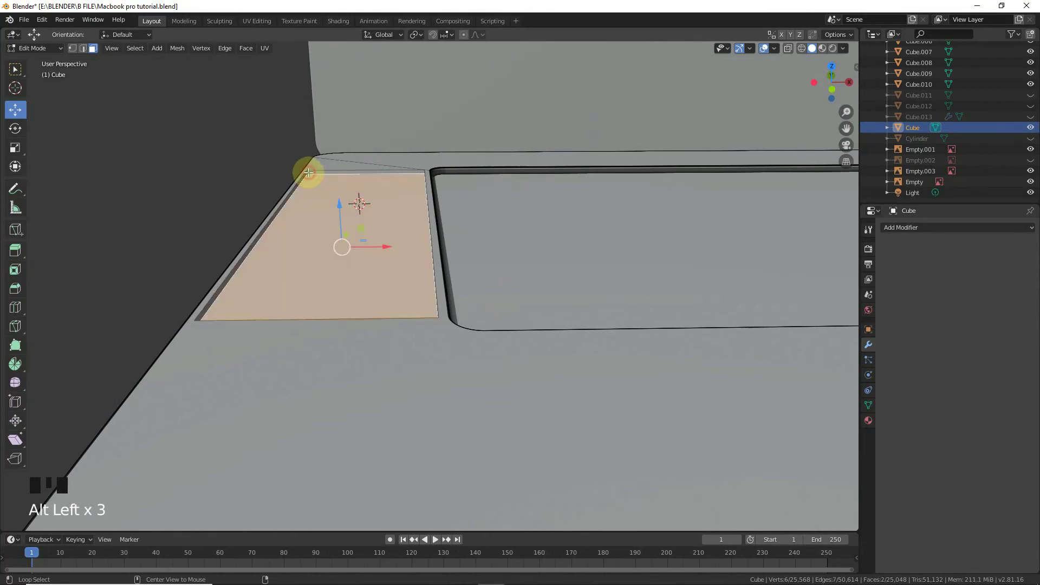
left_click(314, 172, "shift")
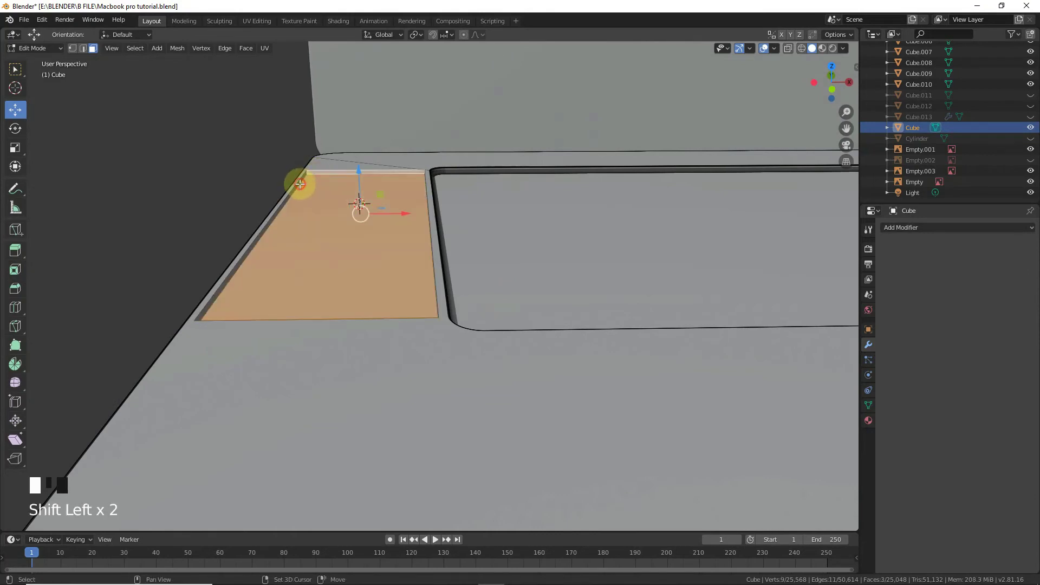
left_click_drag(812, 88, 710, 156)
left_click(681, 201, "shift")
Add the opposite speaker recess's floor, keyboard-side wall and front wall to the selection, leaving the rear top face out.
scroll(699, 163, "down", 3)
scroll(710, 156, "down", 3)
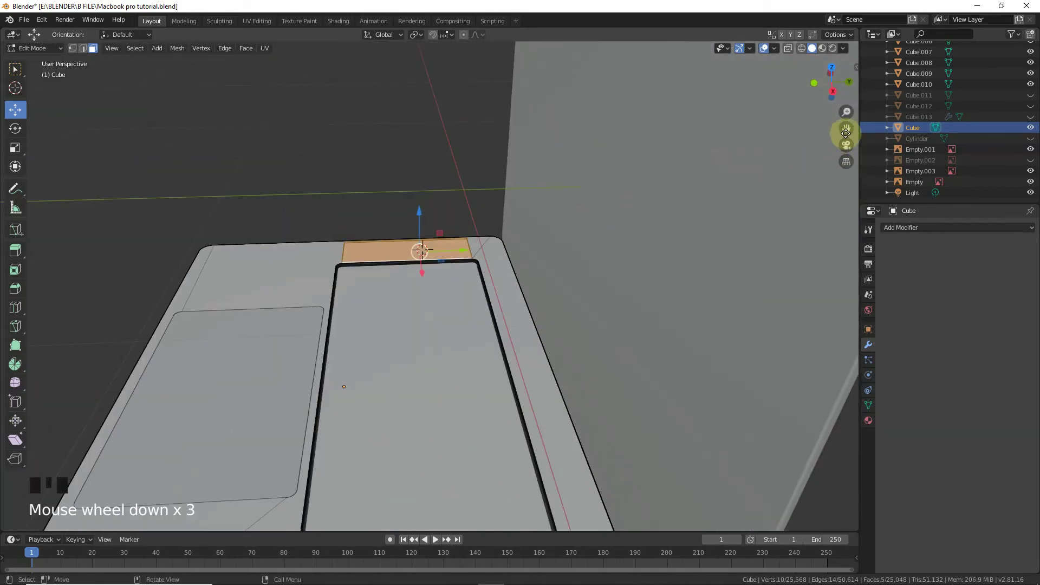
left_click_drag(846, 129, 576, 310)
scroll(577, 310, "up", 2)
left_click(262, 242, "shift")
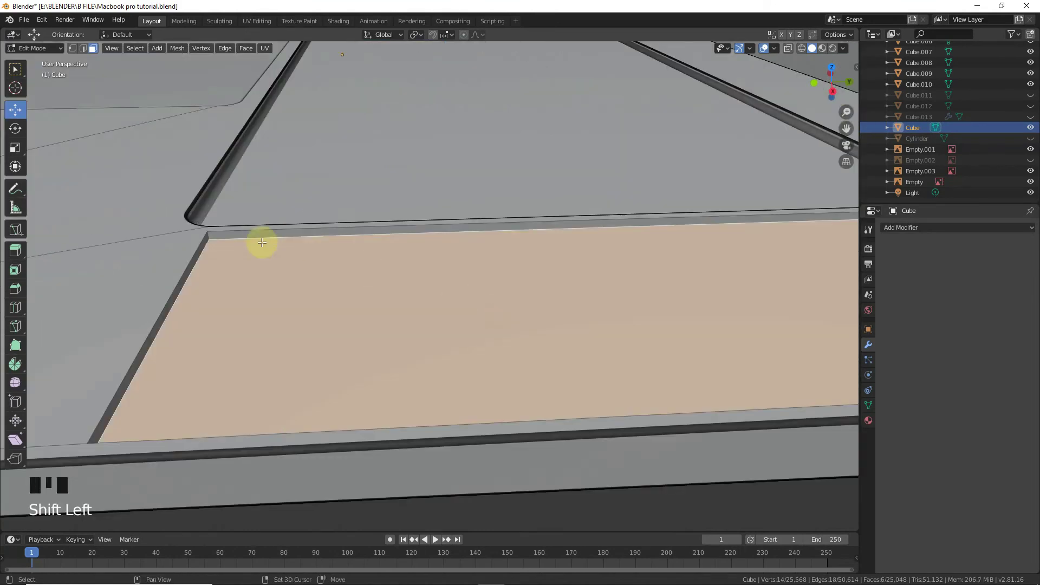
left_click(422, 277, "shift")
scroll(623, 239, "down", 2)
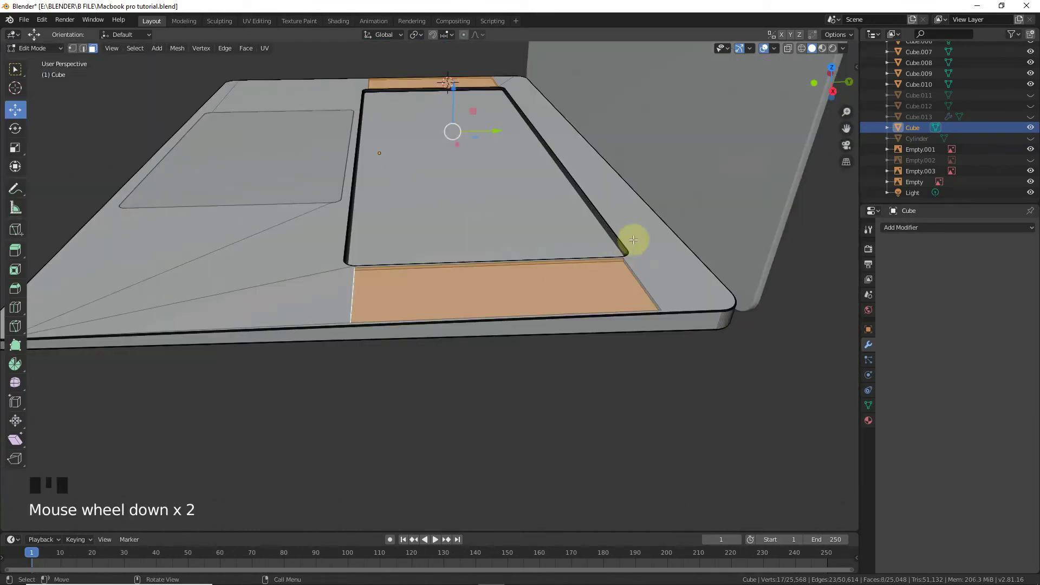
left_click(638, 280, "shift")
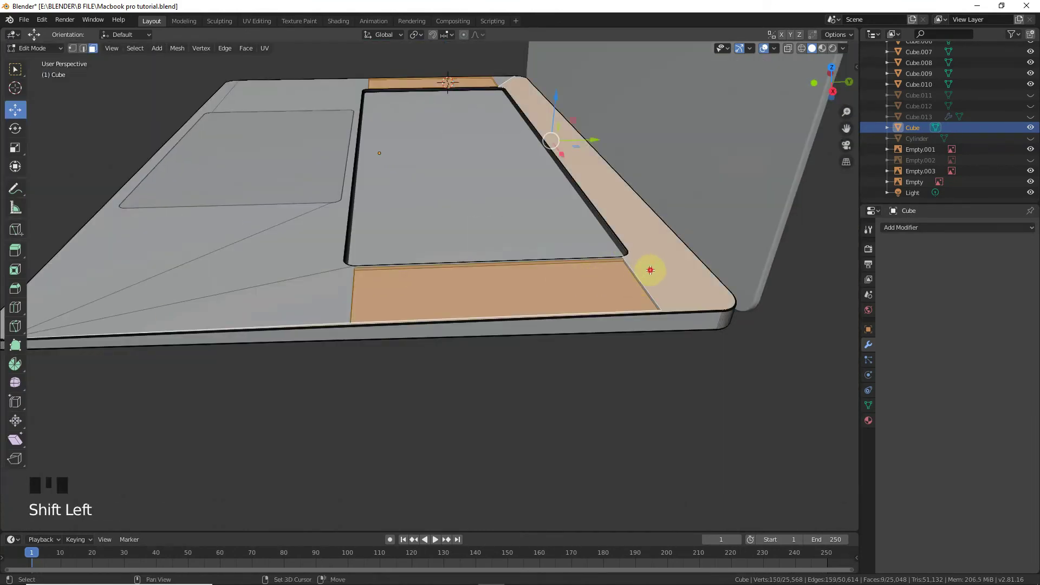
left_click(635, 285, "shift")
left_click(631, 287, "shift")
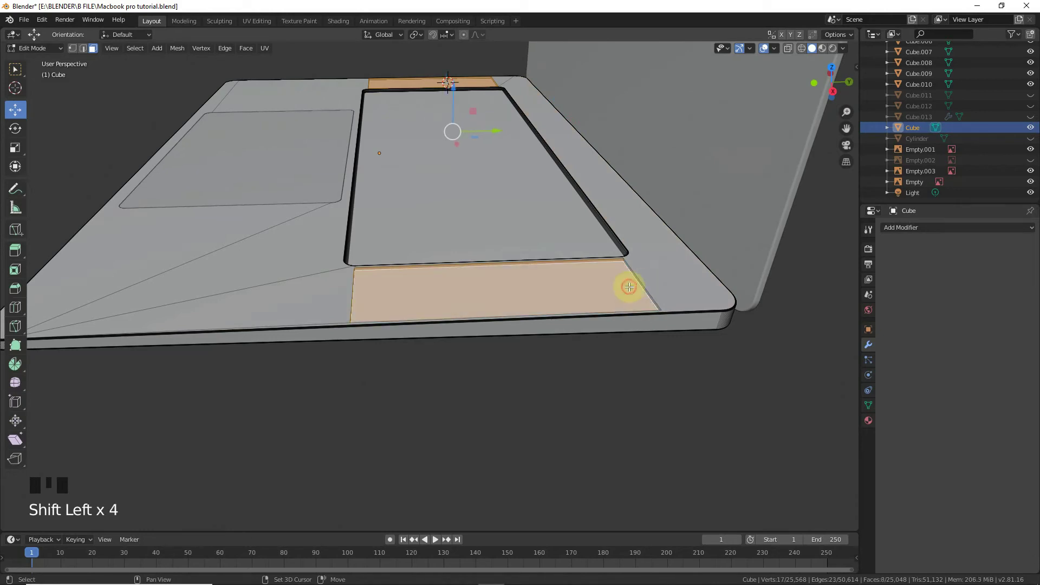
Complete the selection with the opposite recess's rear wall and outer wall.
scroll(677, 279, "up", 3)
scroll(834, 151, "down", 1)
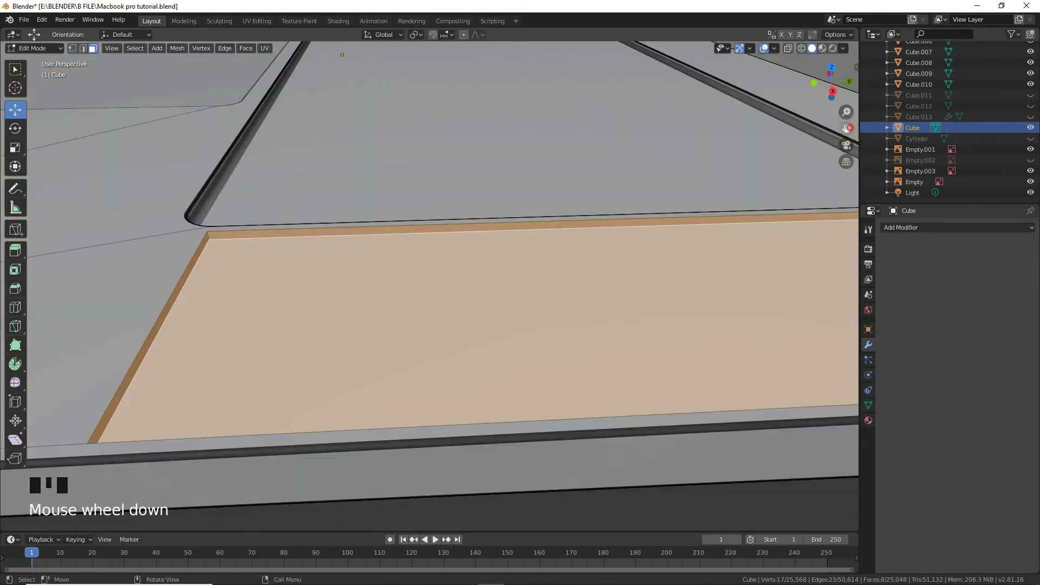
left_click_drag(846, 128, 823, 124)
left_click_drag(833, 88, 799, 185)
left_click(795, 200, "shift")
scroll(791, 227, "down", 3)
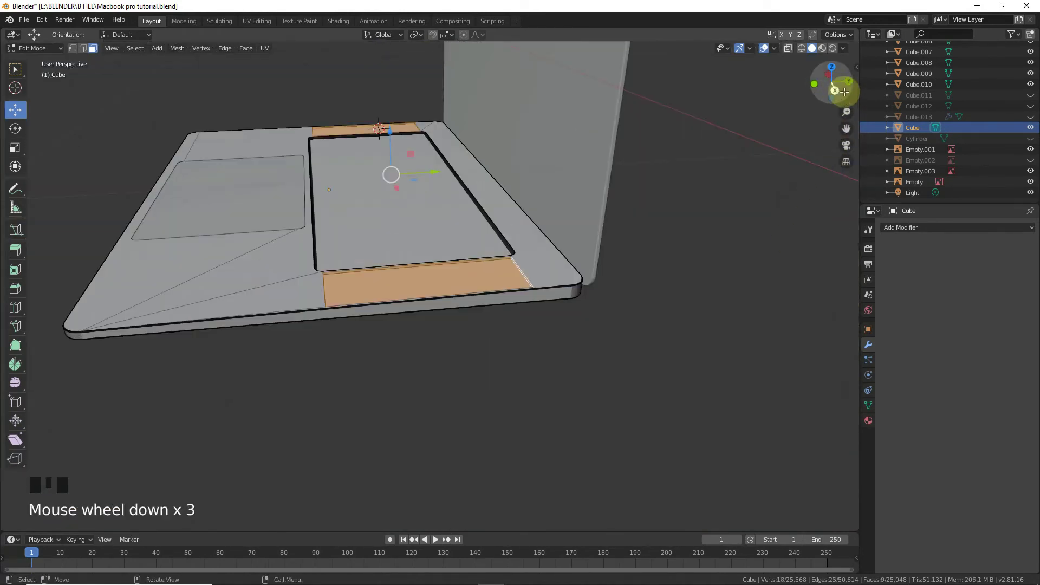
left_click_drag(831, 87, 790, 201)
scroll(790, 202, "up", 3)
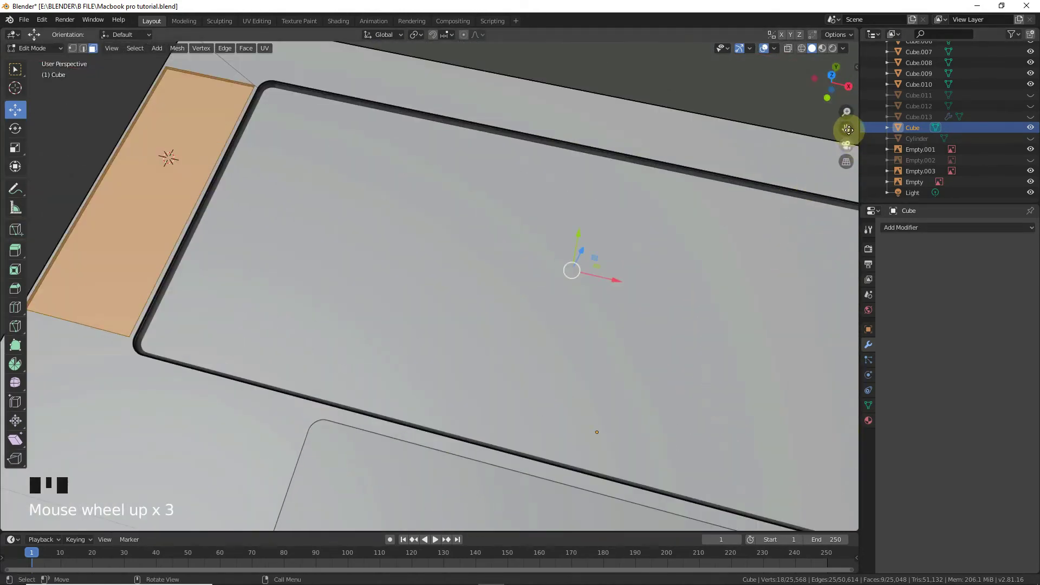
left_click_drag(846, 127, 844, 124)
left_click_drag(831, 81, 730, 103)
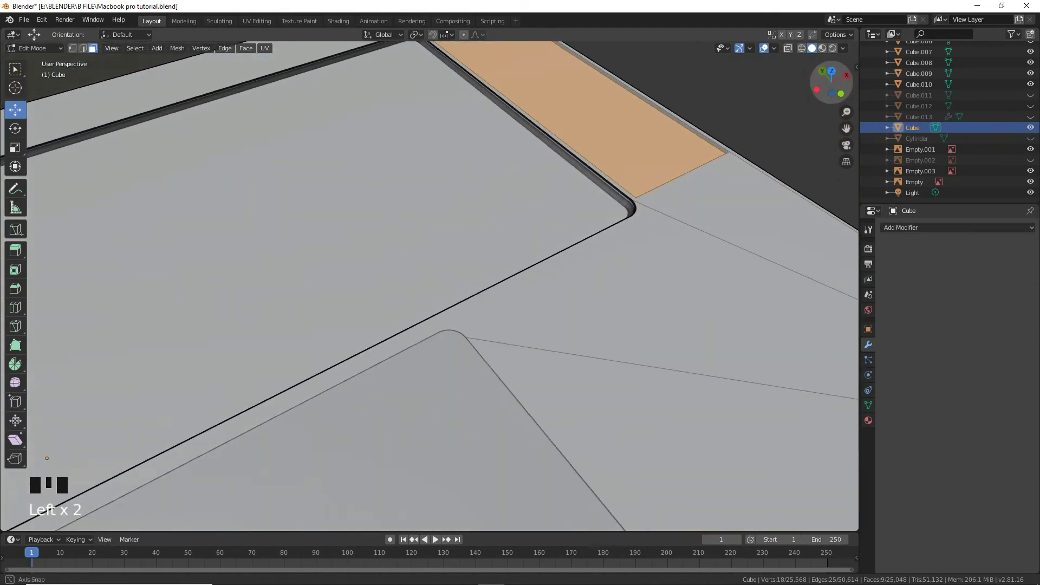
left_click(696, 133, "shift")
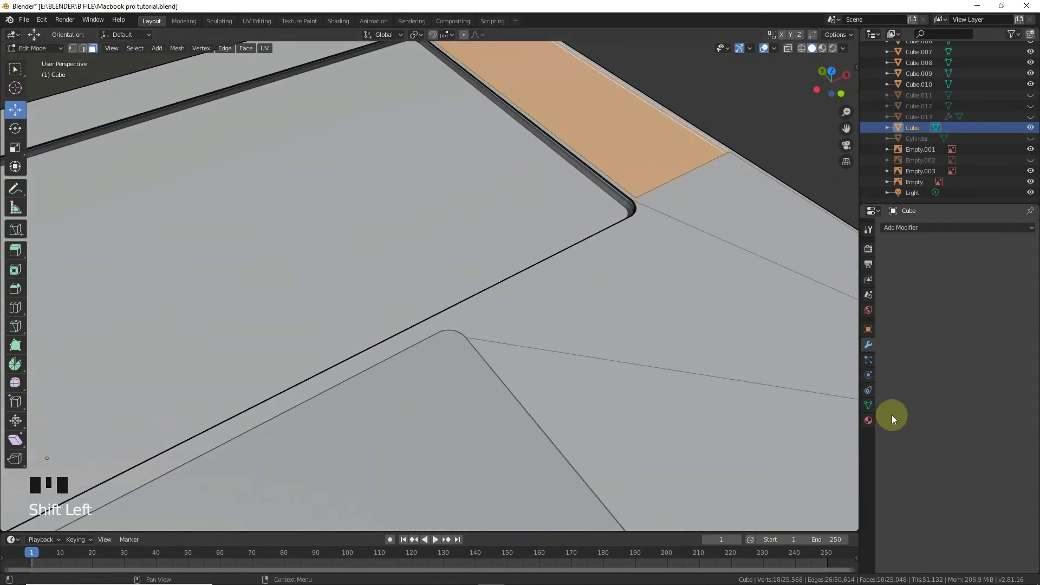
Assign the Dark material to the selected recess faces and return to Object Mode.
left_click(868, 421)
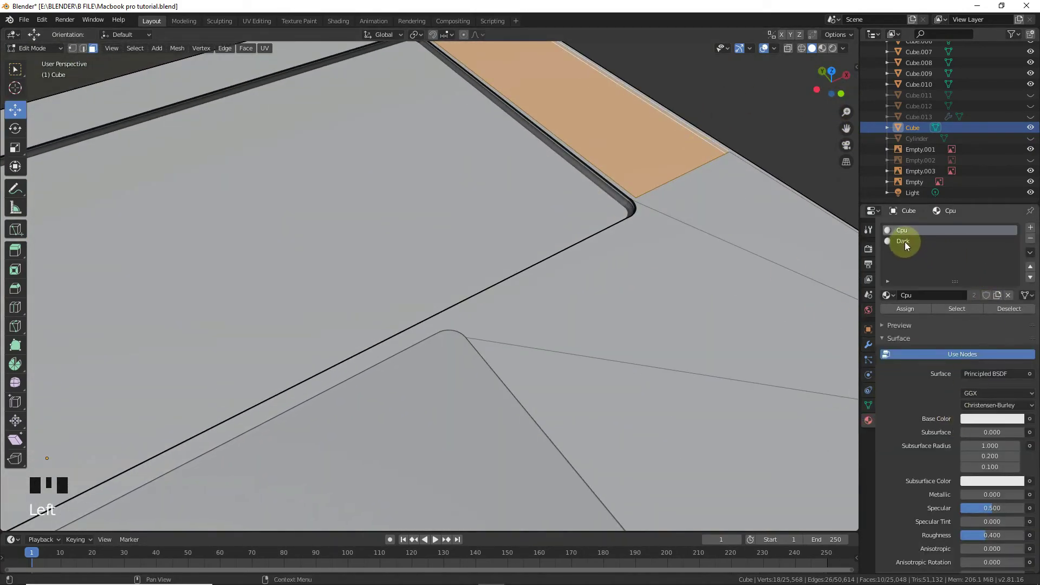
left_click(903, 242)
left_click(905, 309)
left_click(903, 310)
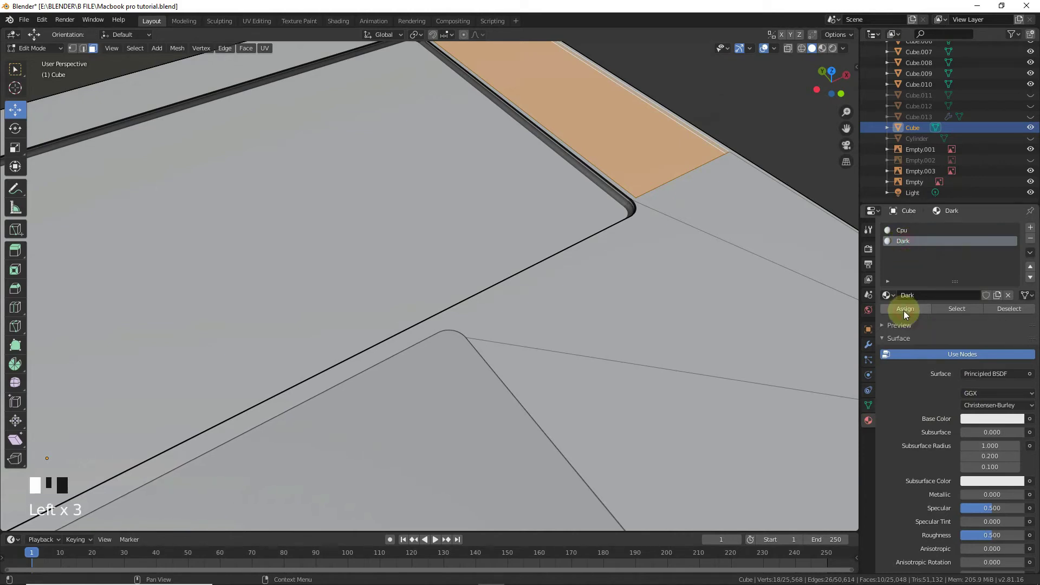
scroll(616, 291, "down", 3)
key("Tab")
Unhide the speaker grille Cube.013, keeping the Cylinder and Empty.002 hidden.
left_click_drag(846, 128, 974, 136)
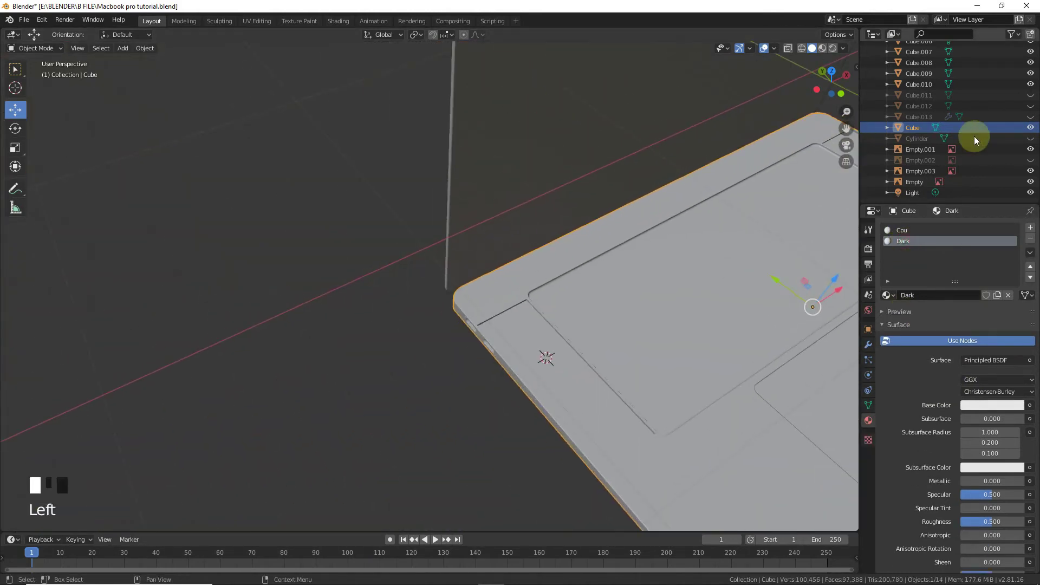
left_click(1030, 139)
left_click(1030, 160)
left_click(1030, 161)
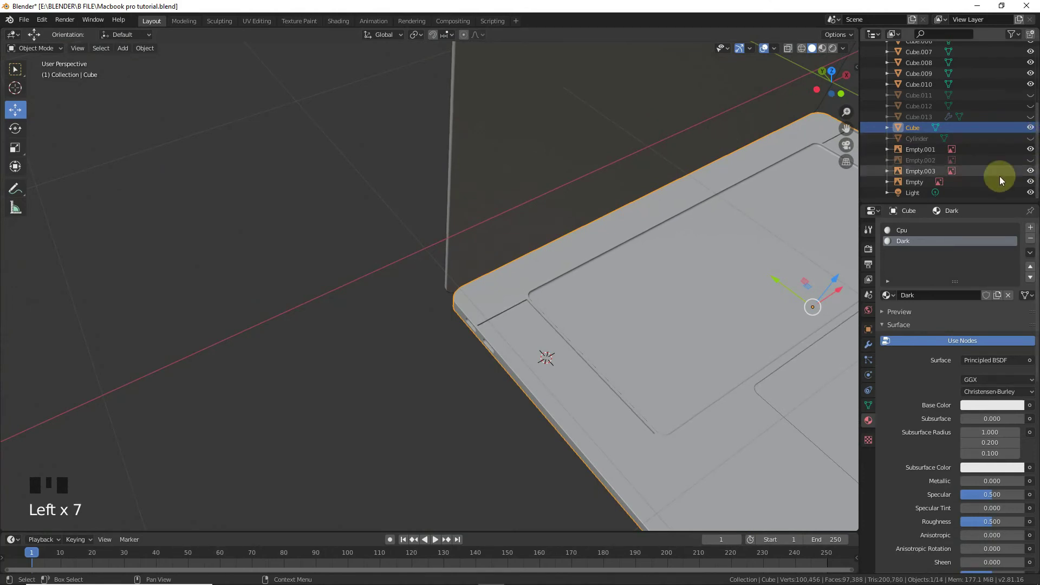
scroll(996, 182, "down", 2)
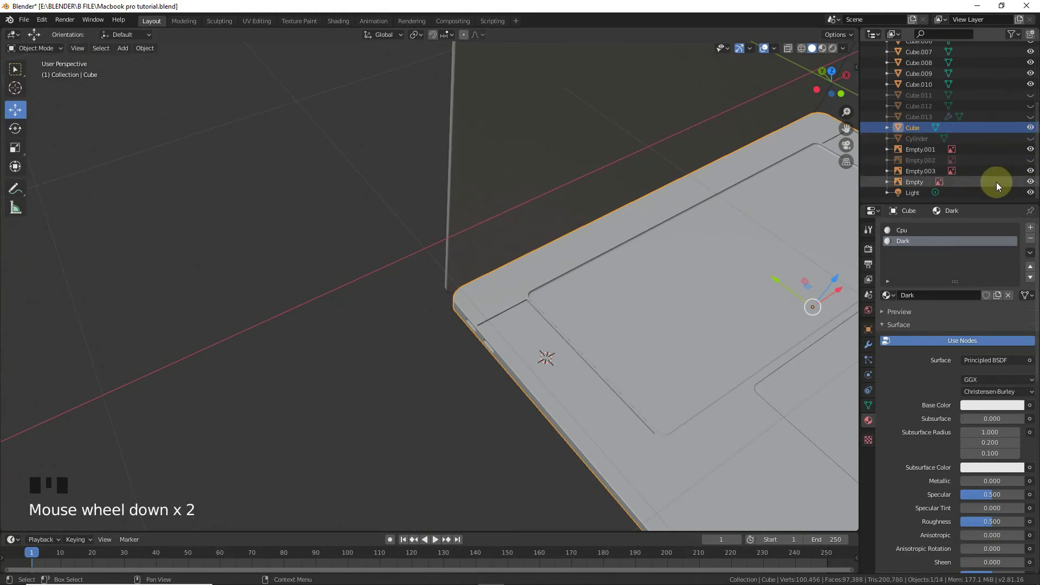
left_click(927, 116)
left_click(1031, 117)
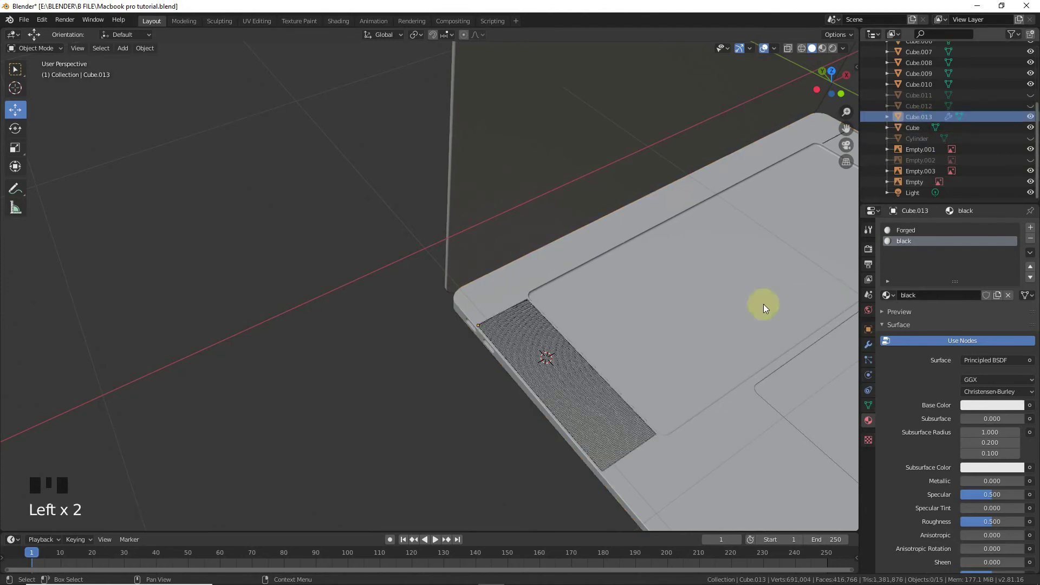
In the top view, duplicate the speaker grille and place the copy along X on the opposite side of the keyboard.
left_click(599, 389)
key("KP_7")
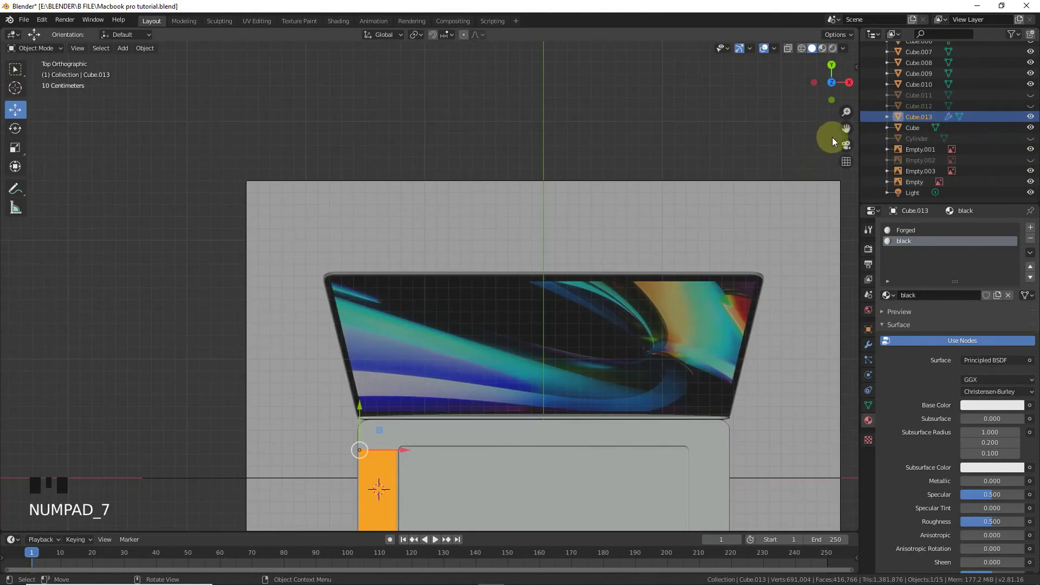
left_click_drag(845, 129, 805, 118)
scroll(578, 274, "up", 3)
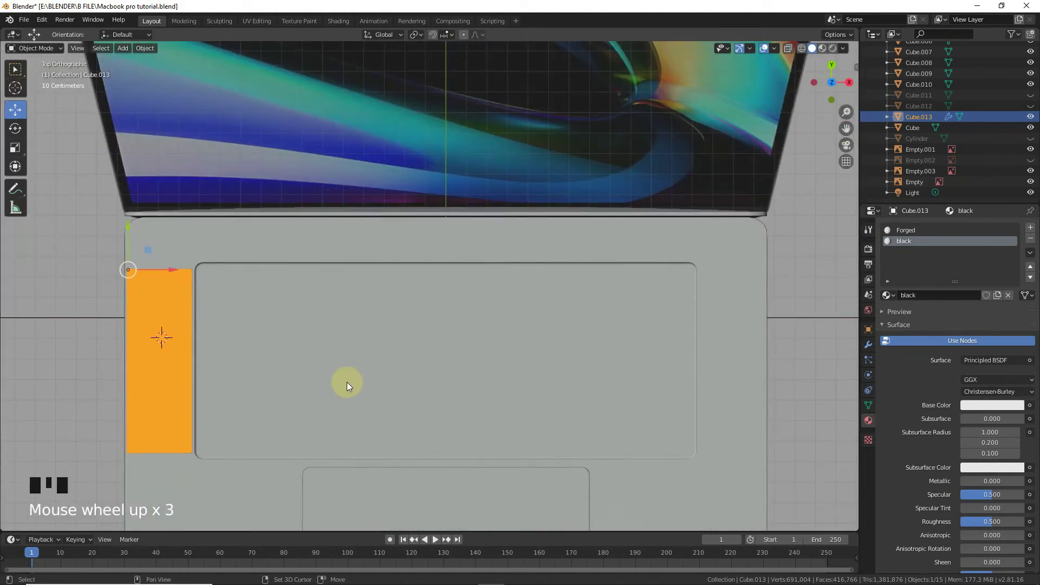
key("shift+d")
left_click(27, 401)
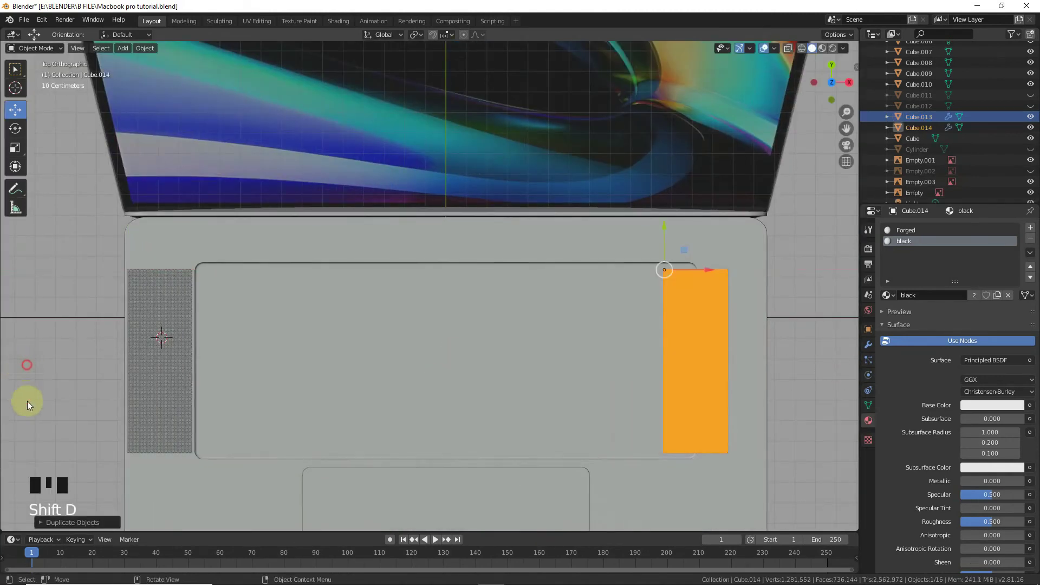
In wireframe display, move the duplicated grille along X to fit the speaker area between the keyboard recess and the base's outer edge.
scroll(614, 398, "up", 3)
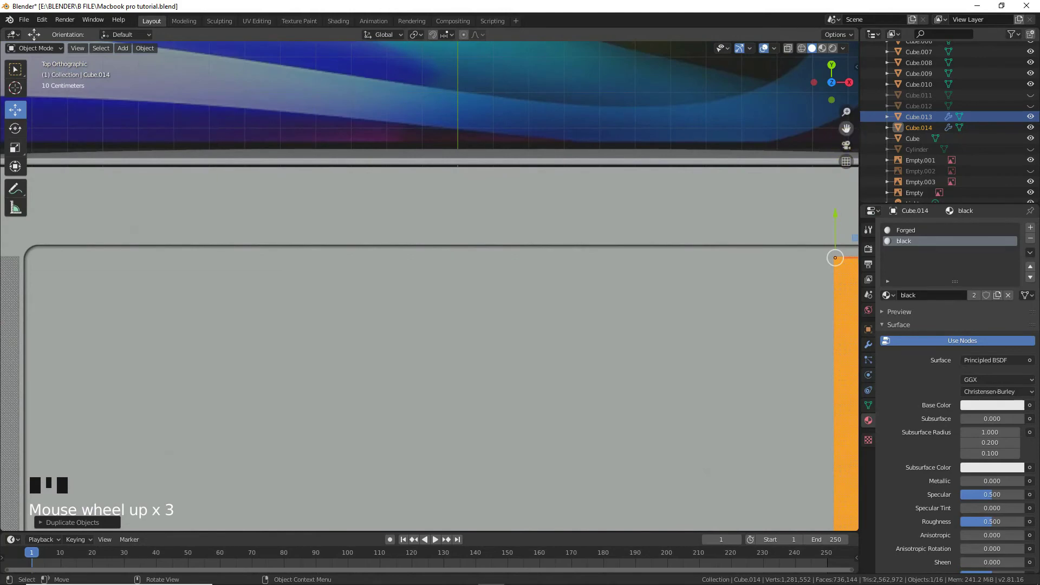
left_click_drag(846, 128, 508, 27)
left_click_drag(528, 157, 606, 156)
left_click(802, 48)
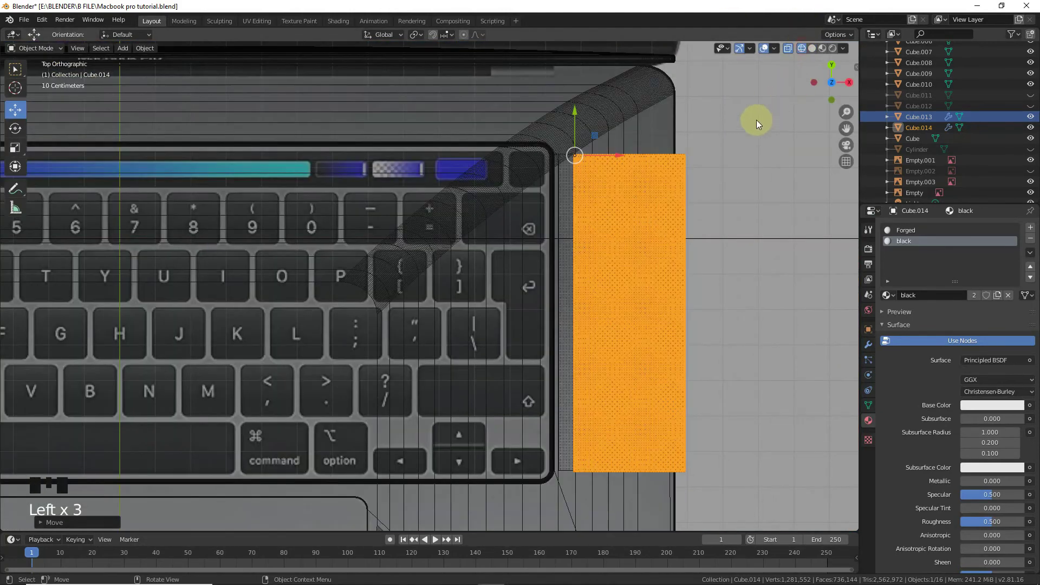
scroll(846, 128, "up", 4)
left_click_drag(846, 129, 739, 152)
scroll(620, 314, "up", 3)
left_click_drag(577, 319, 528, 320)
scroll(538, 334, "up", 7)
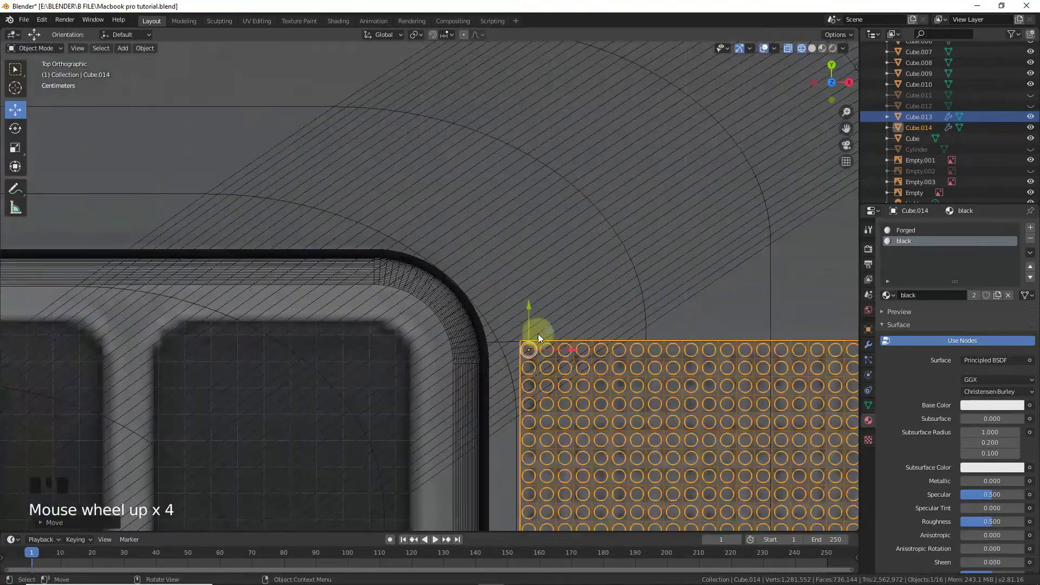
left_click_drag(632, 395, 650, 393)
scroll(649, 396, "down", 18)
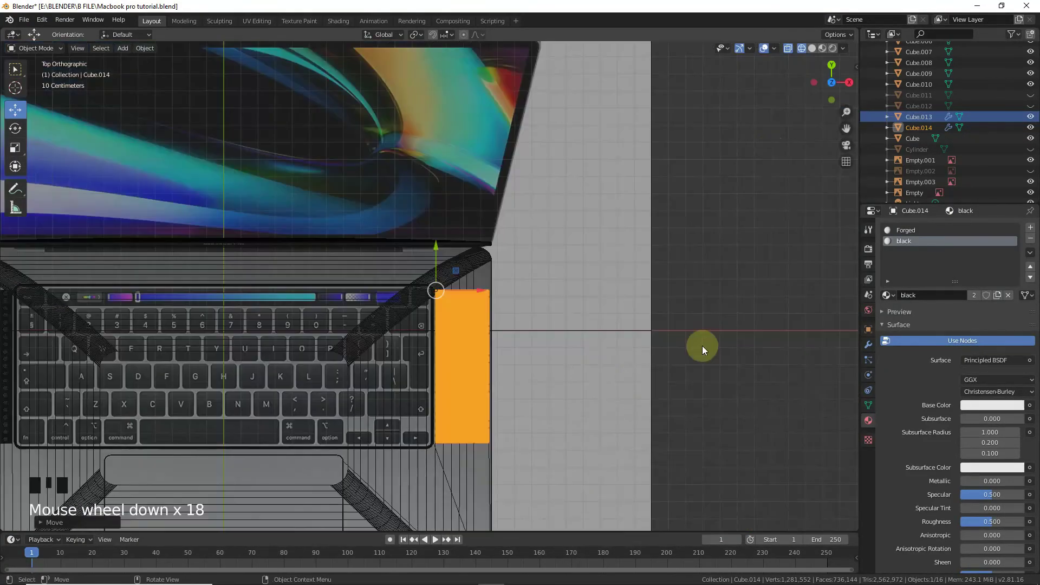
Return to solid shading and examine both speaker grilles on the base from several angles.
left_click_drag(826, 79, 811, 56)
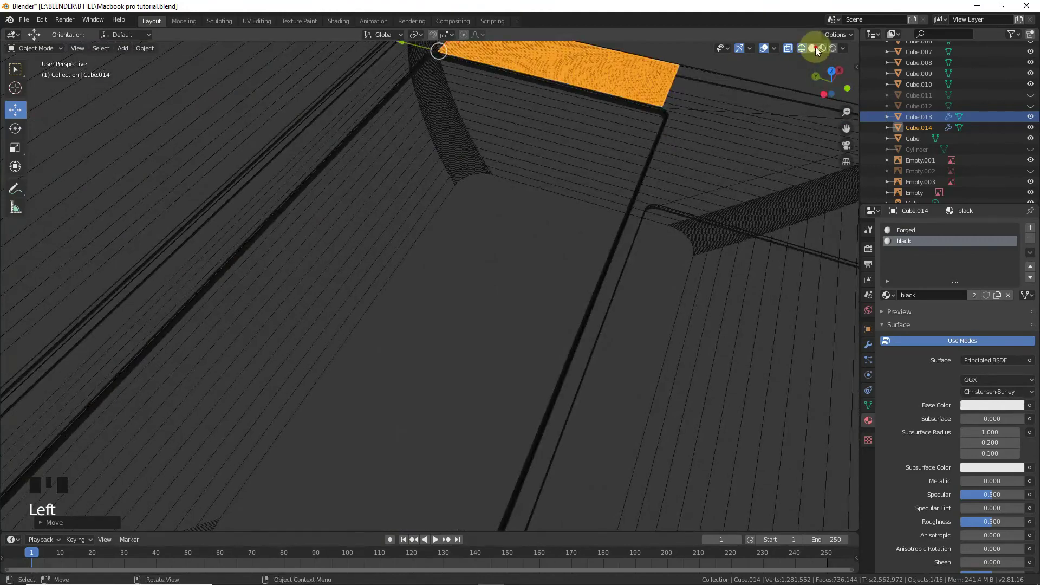
left_click(817, 51)
scroll(684, 164, "down", 4)
scroll(573, 226, "up", 2)
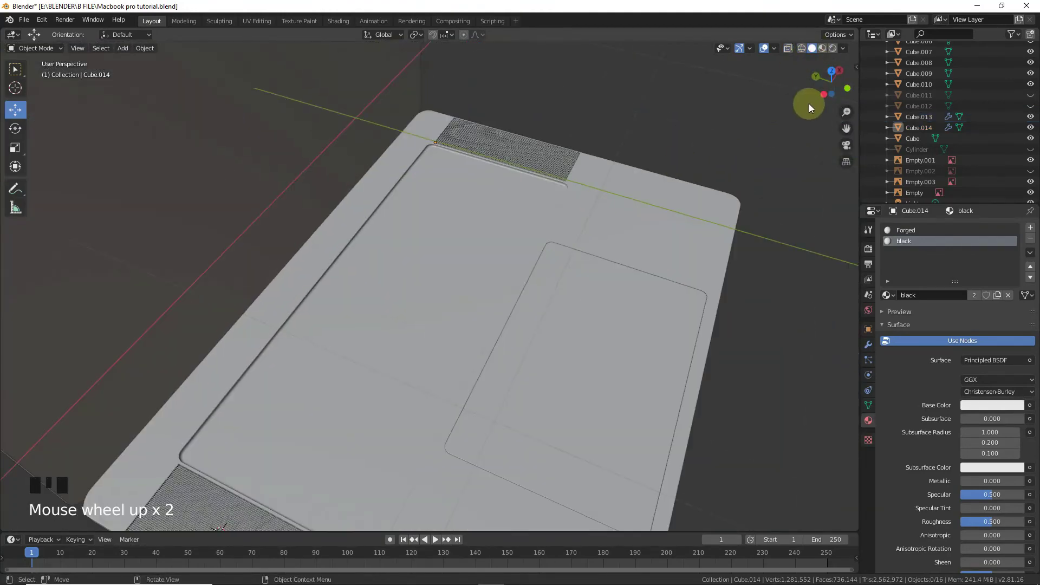
left_click_drag(820, 95, 513, 579)
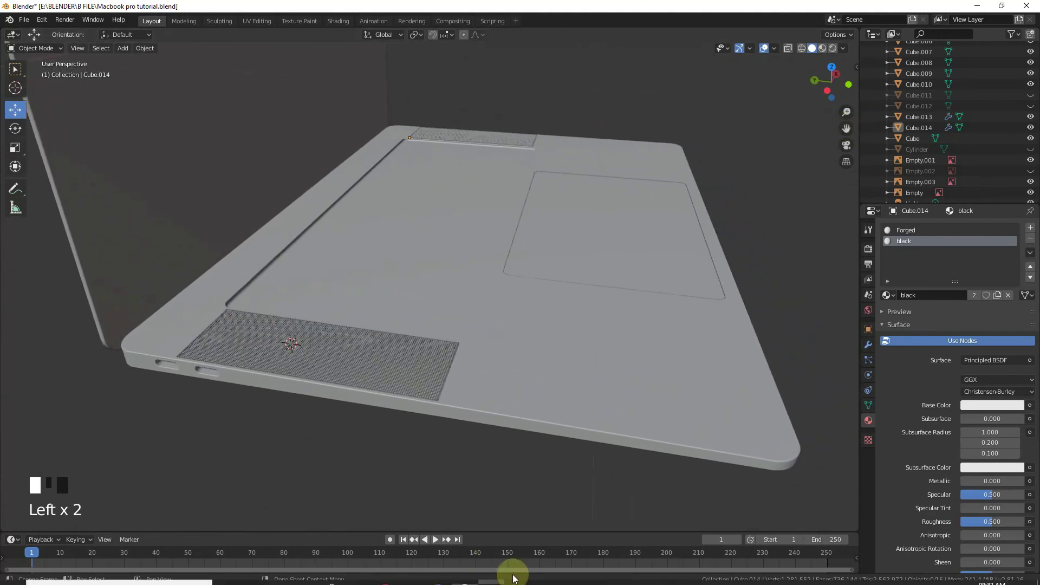
left_click(471, 574)
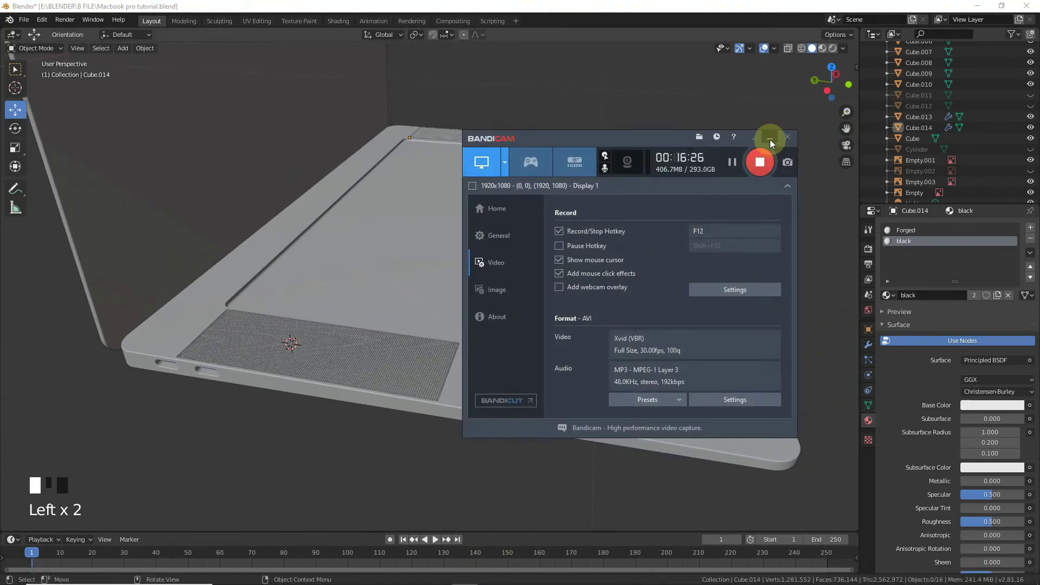
left_click(769, 139)
left_click_drag(845, 128, 848, 127)
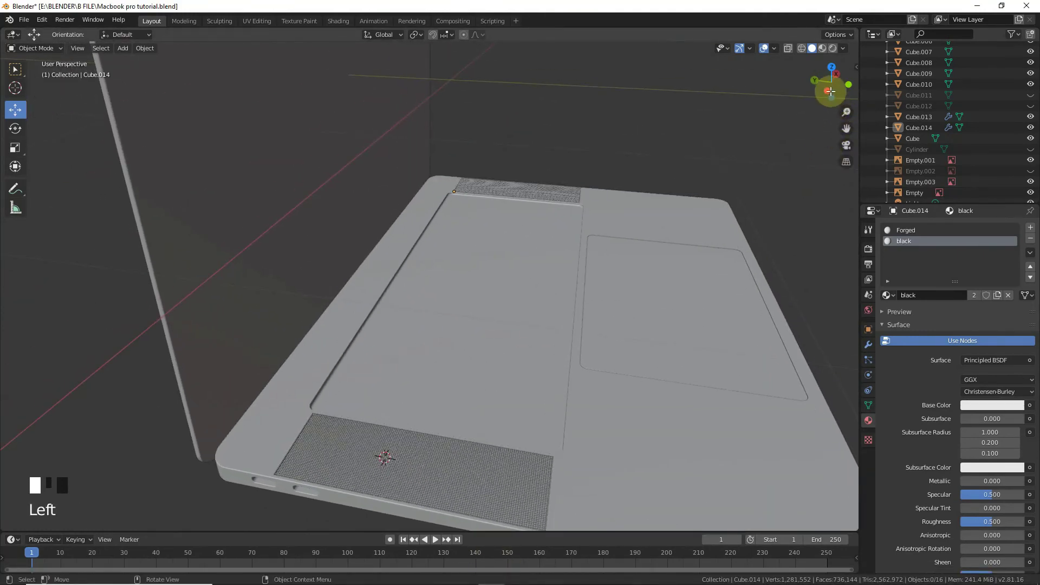
left_click_drag(827, 87, 609, 288)
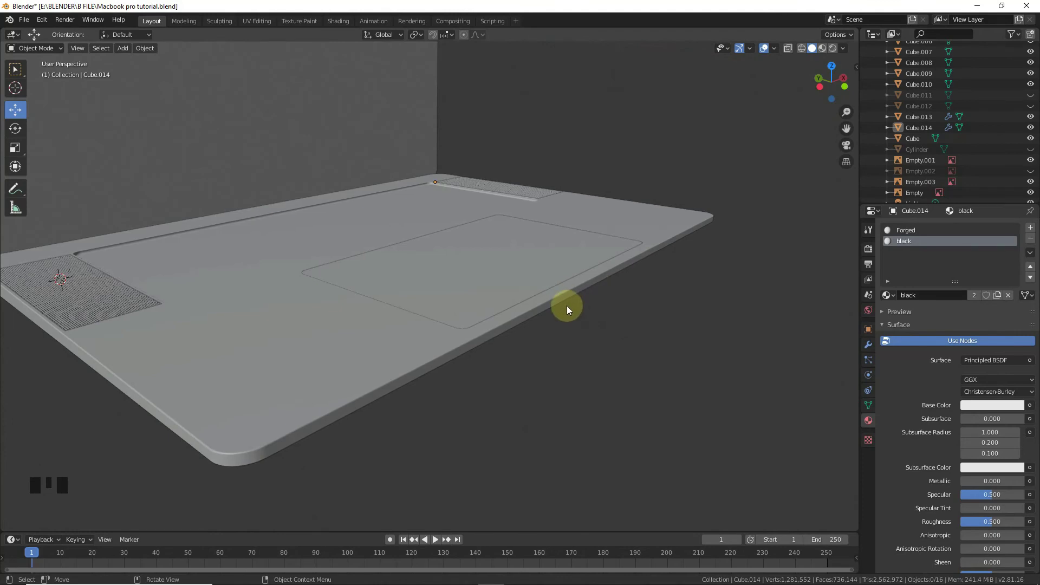
In the top view, add a cube and move it to the middle of the base's front edge.
key("KP_7")
left_click_drag(842, 135, 390, 406)
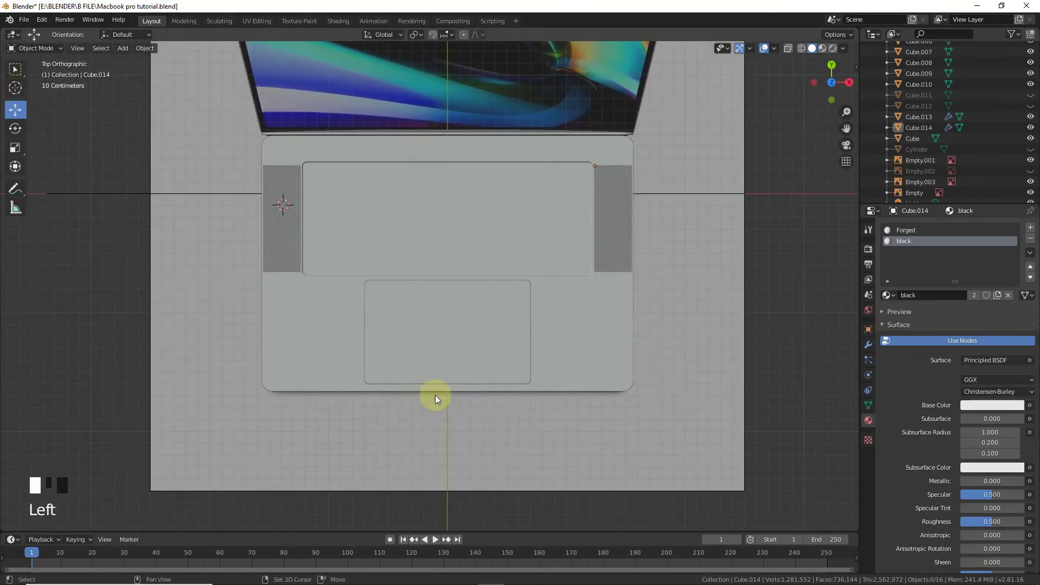
key("shift+a")
mouse_move(424, 375)
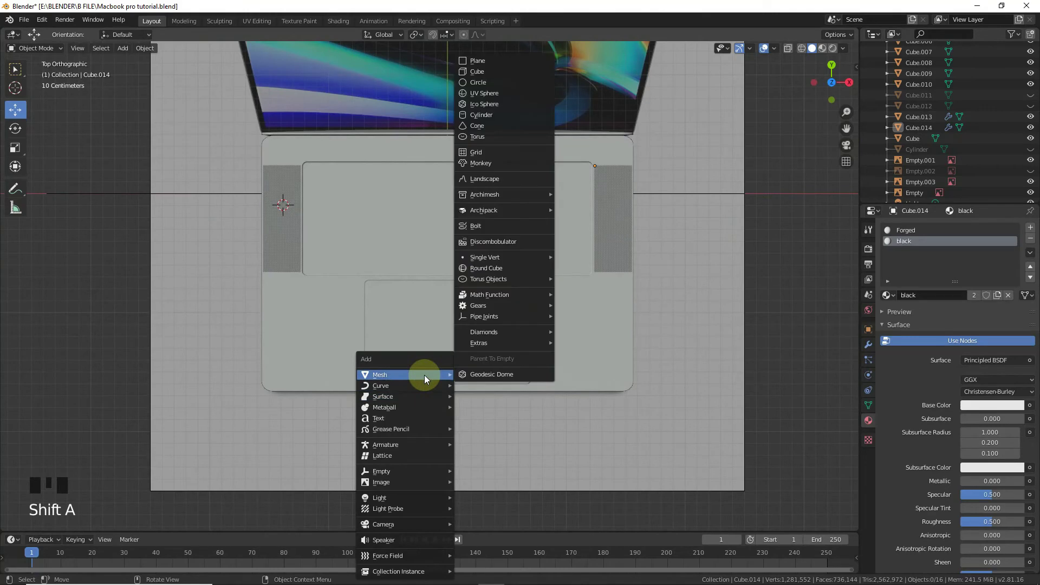
left_click(482, 73)
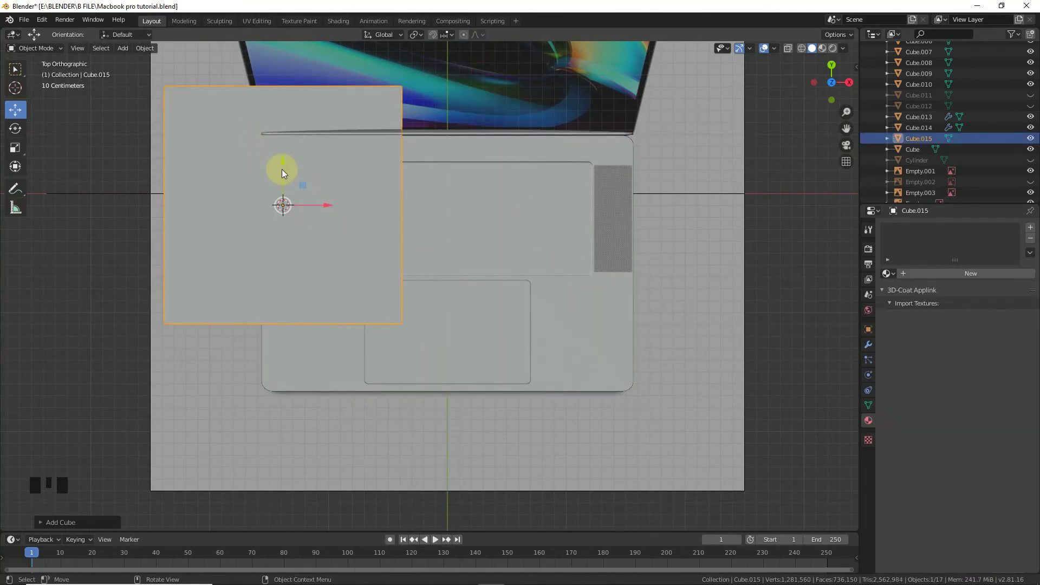
left_click_drag(282, 172, 281, 398)
left_click_drag(330, 433, 503, 430)
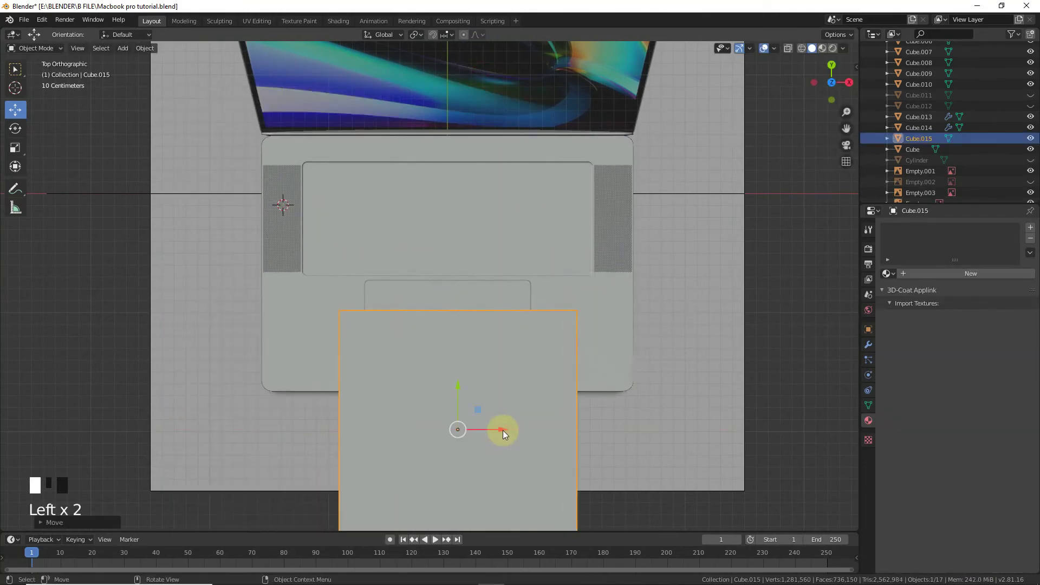
In the front view with X-ray enabled, scale the cube down uniformly to roughly the scale of the opening notch.
key("KP_1")
scroll(520, 106, "up", 3)
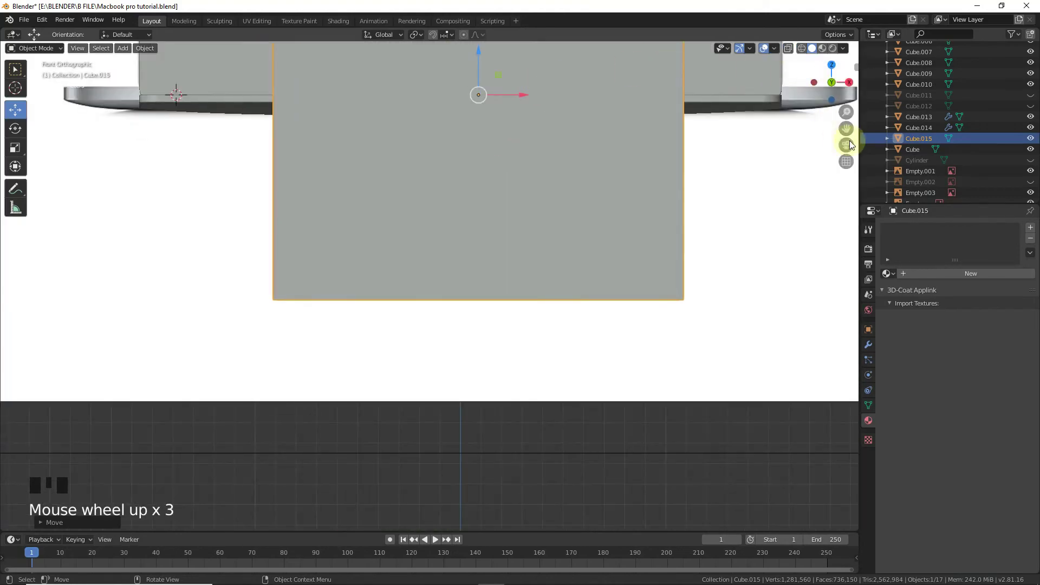
left_click_drag(846, 142, 805, 79)
left_click(789, 49)
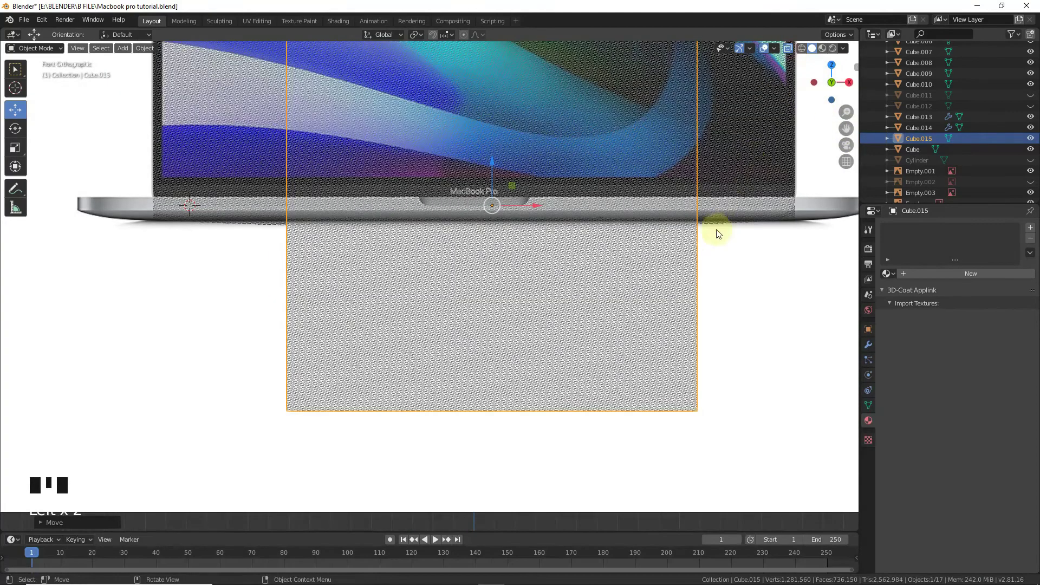
scroll(731, 283, "up", 2)
key("s")
left_click(544, 182)
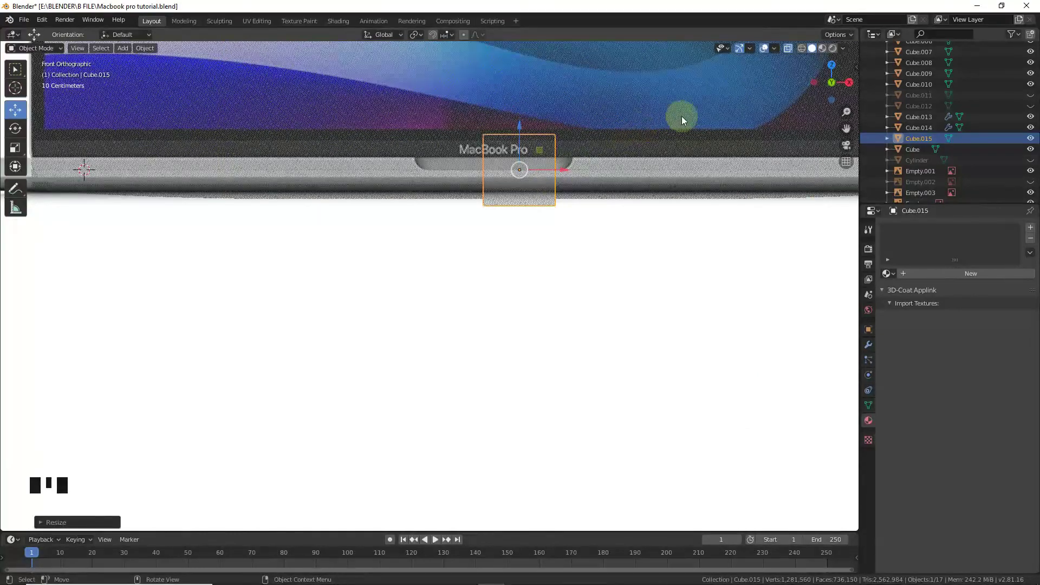
left_click_drag(846, 129, 778, 231)
scroll(476, 263, "up", 3)
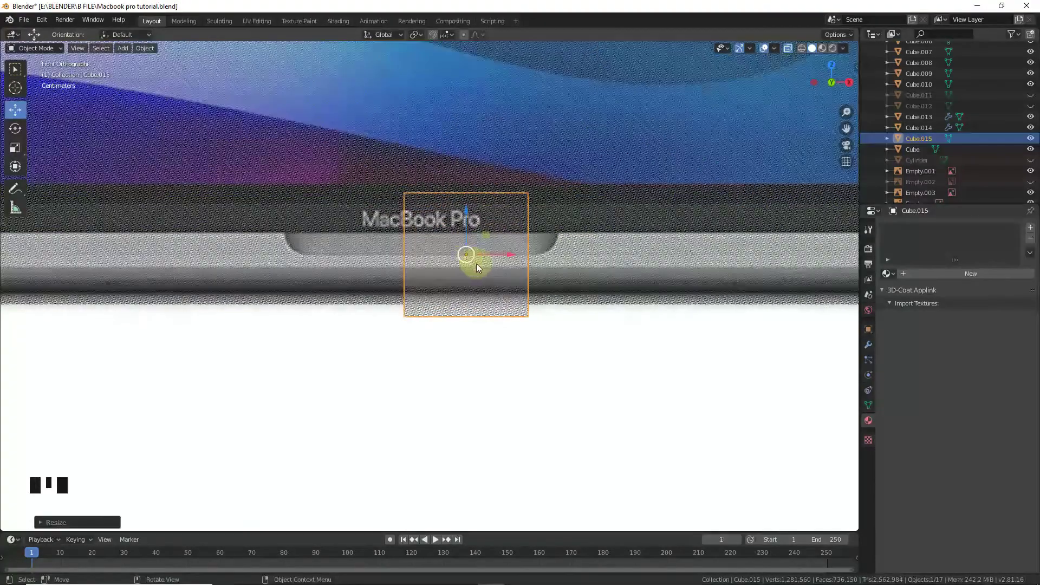
In Edit Mode, move the cube's right side face along X to the right end of the notch.
key("Tab")
key("alt+a")
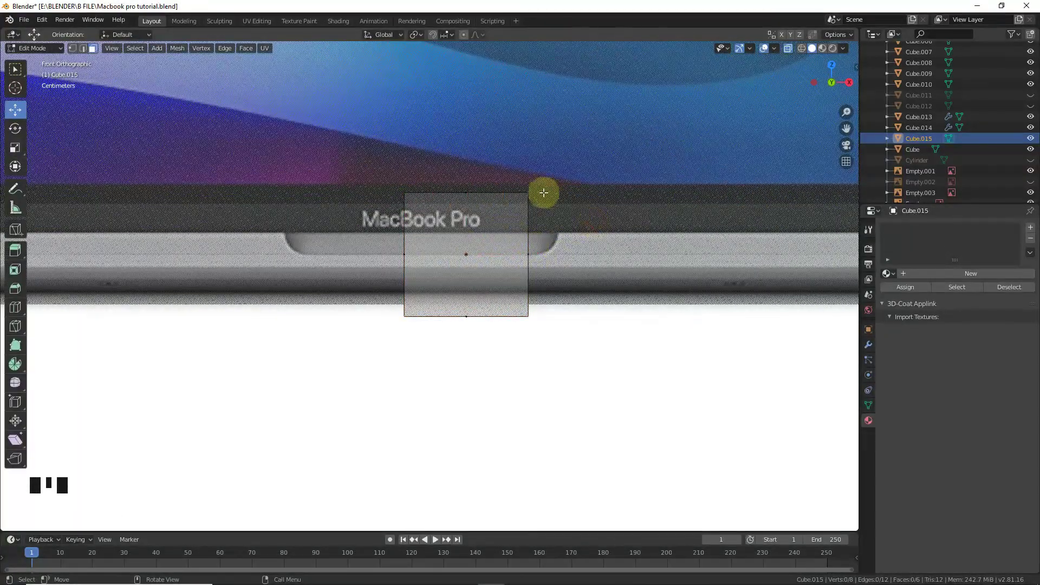
key("n")
key("n")
key("b")
left_click_drag(501, 151, 558, 301)
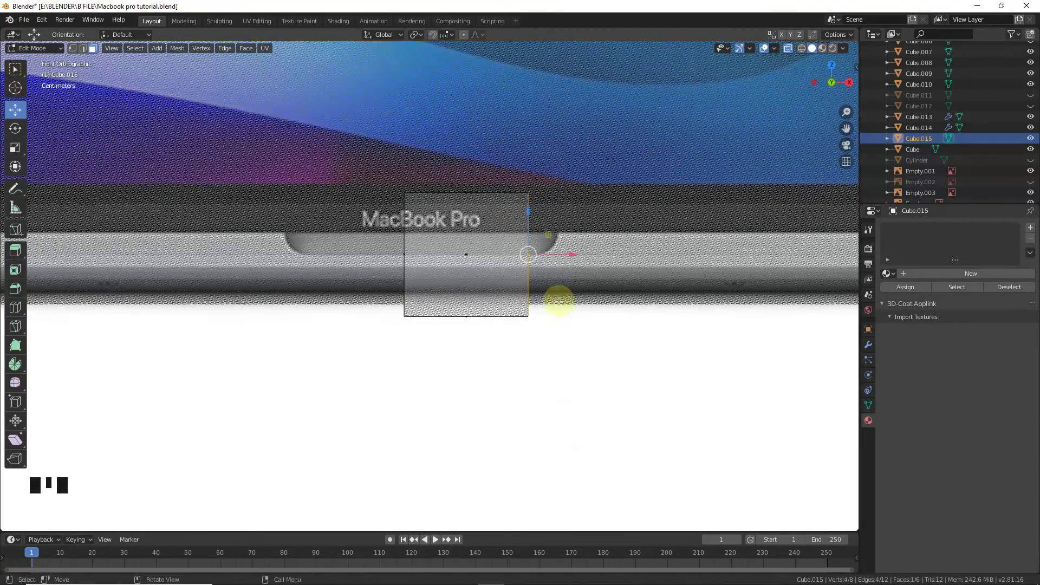
left_click_drag(571, 257, 602, 256)
left_click(601, 256)
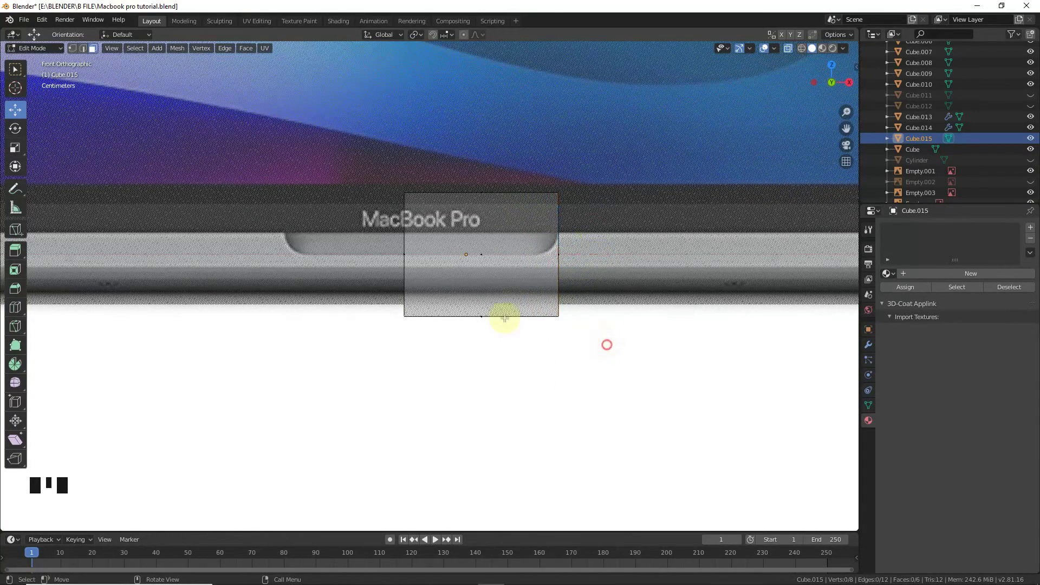
Move the cube's left side face along X to the left end of the notch.
key("b")
left_click_drag(353, 139, 436, 371)
left_click_drag(451, 258, 329, 260)
left_click(332, 441)
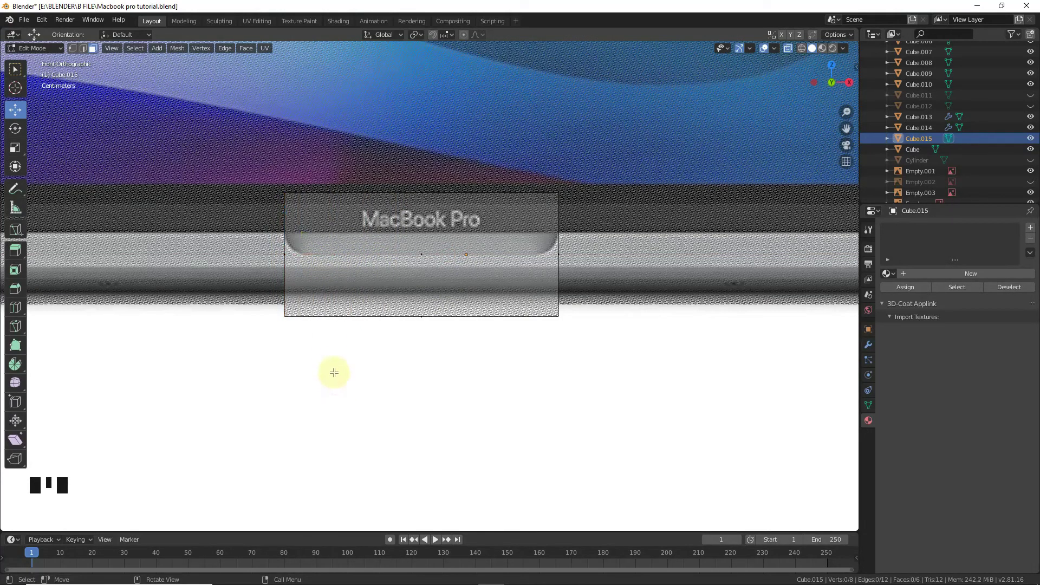
Raise the box's bottom face along Z to the lower edge of the notch.
key("b")
left_click_drag(249, 293, 669, 376)
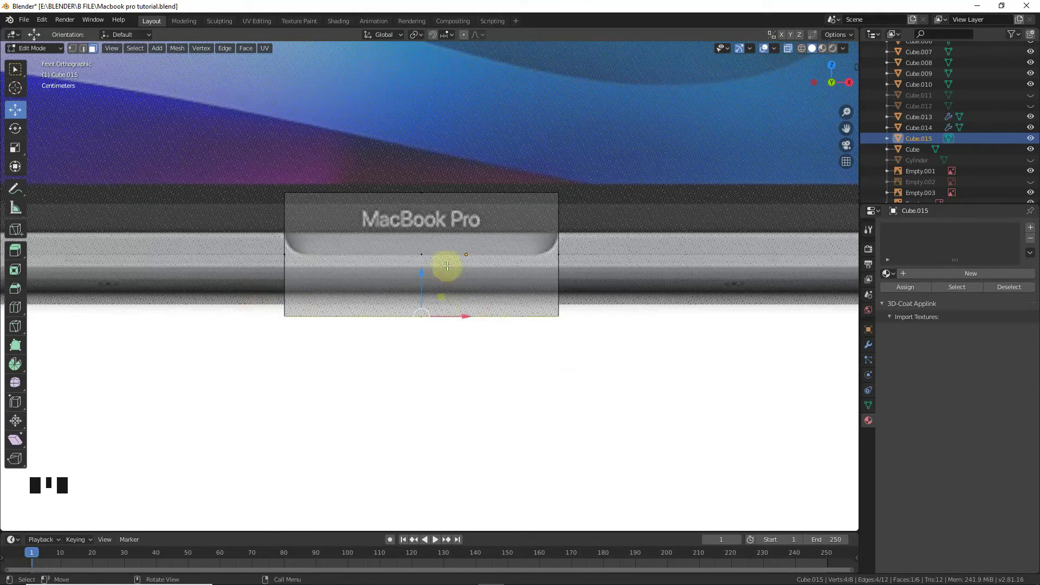
left_click_drag(422, 282, 434, 227)
scroll(527, 278, "down", 1)
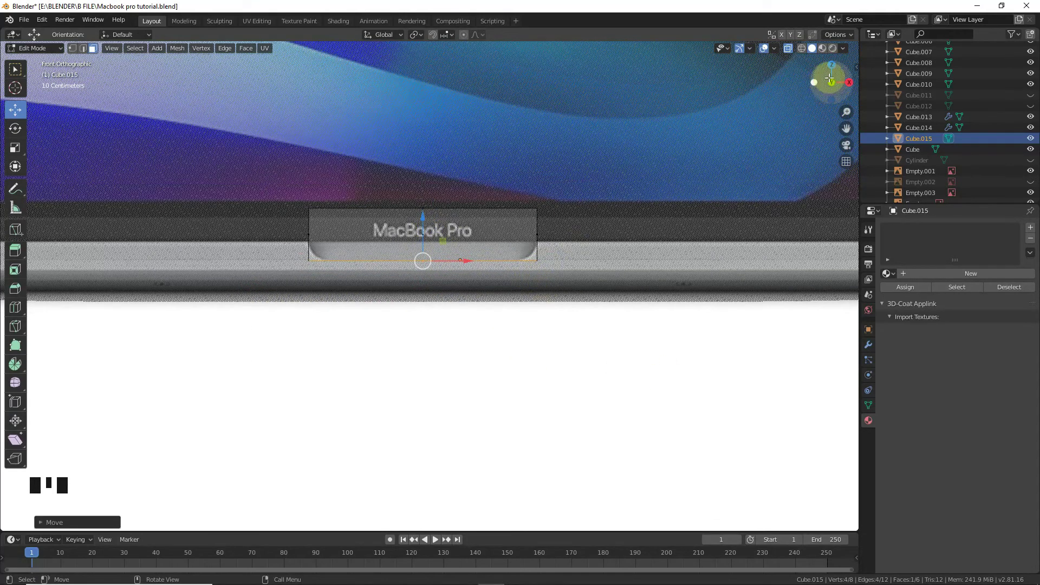
Select the box's four front-to-back corner edges in edge select mode and return to the front view.
left_click_drag(829, 76, 796, 108)
scroll(727, 223, "down", 4)
scroll(542, 246, "up", 1)
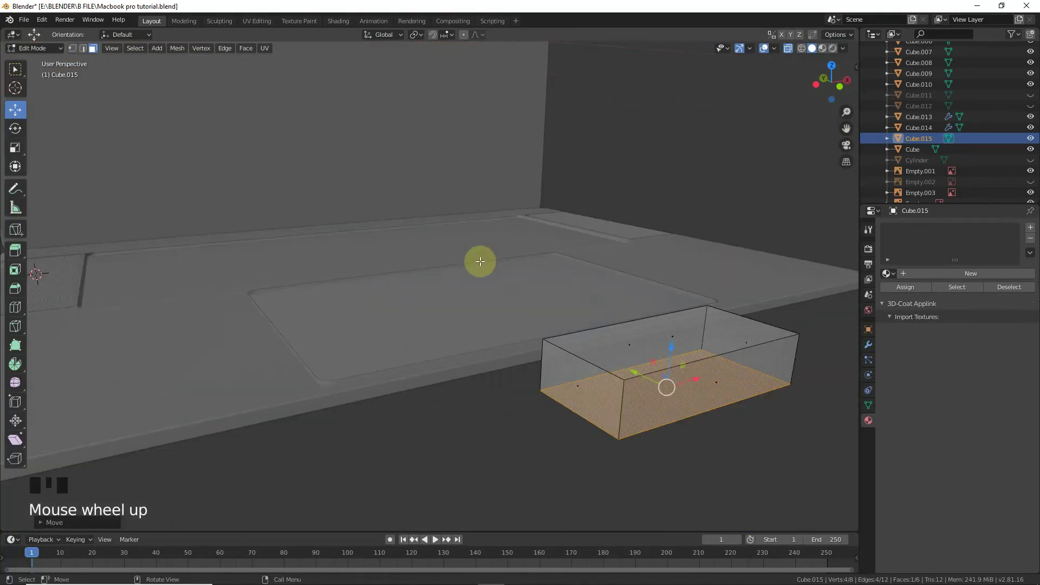
left_click(83, 48)
left_click(632, 406)
left_click(596, 366)
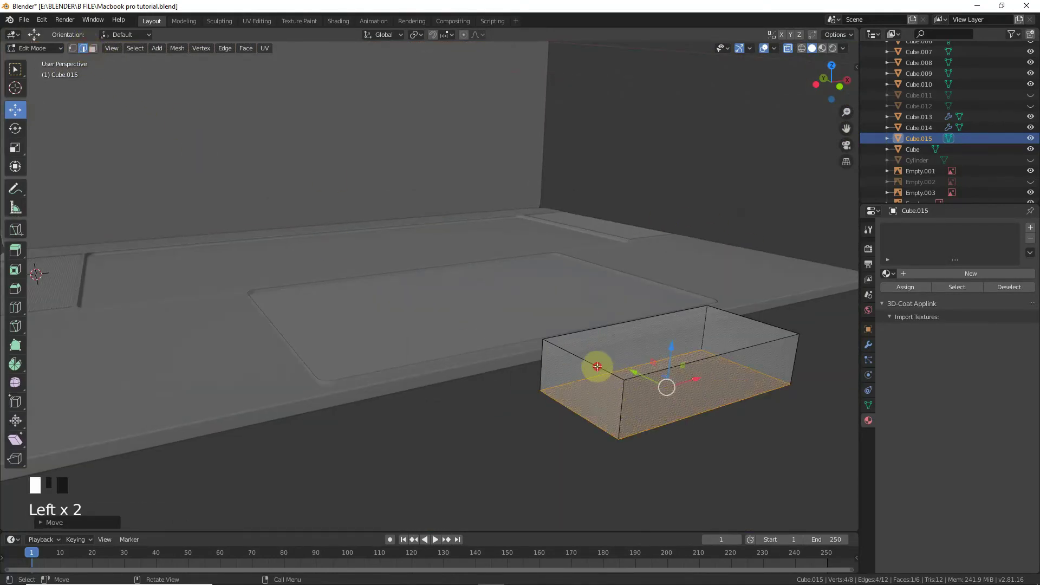
left_click(735, 314, "shift")
left_click(743, 366, "shift")
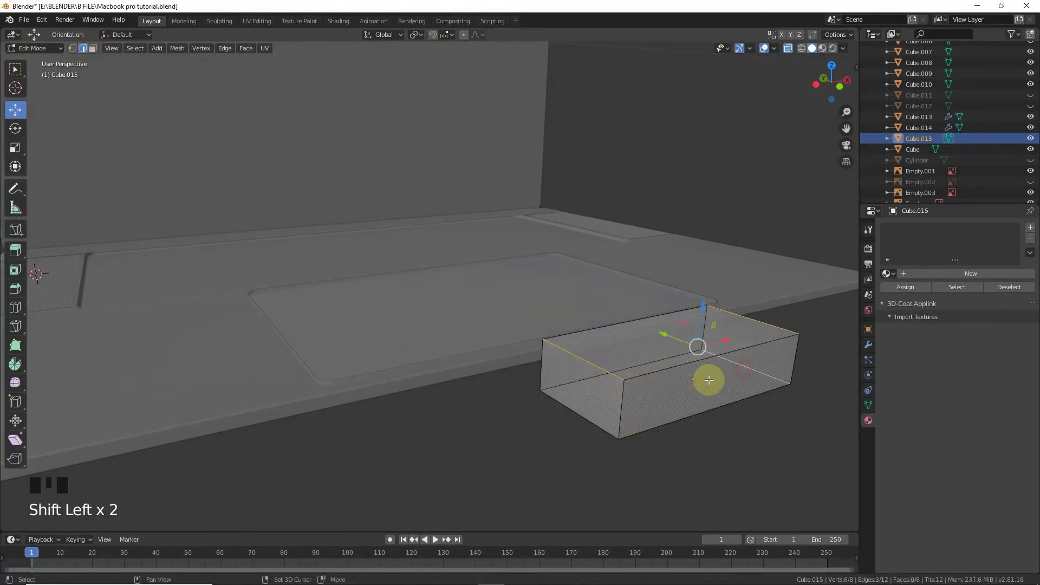
left_click(587, 417, "shift")
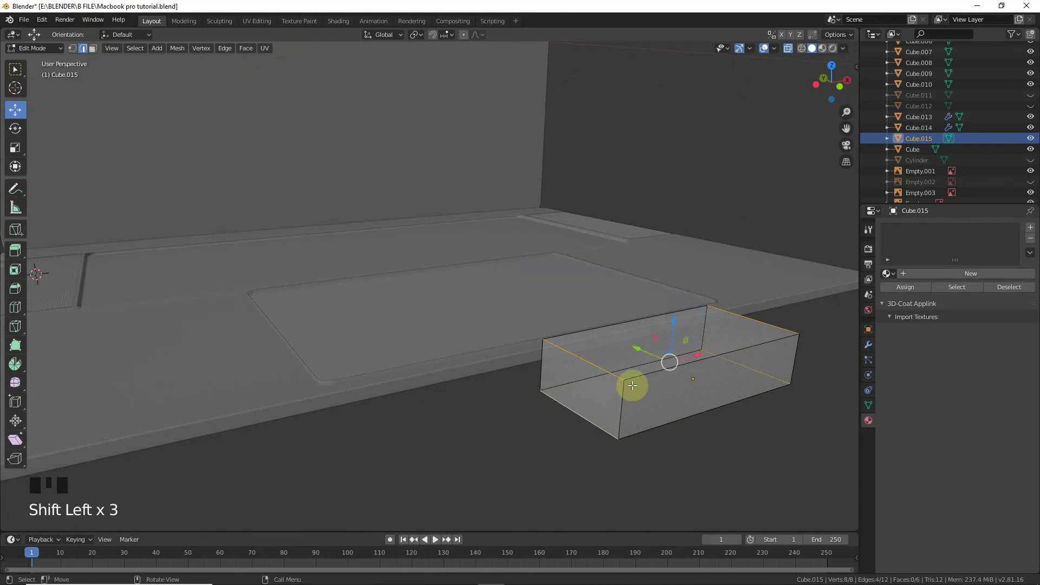
key("KP_1")
middle_click_drag(632, 383, 607, 272, "ctrl")
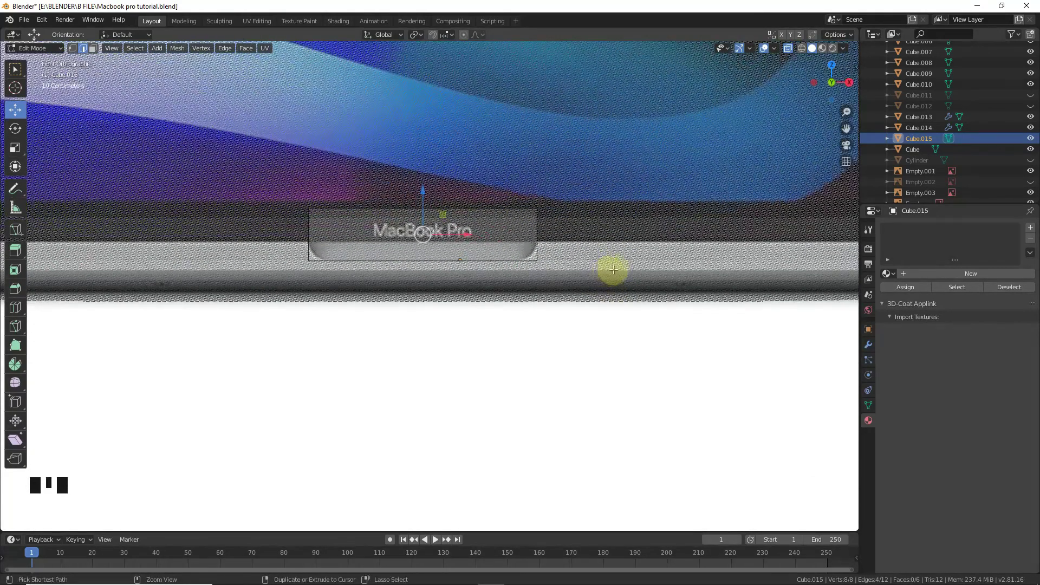
Try to bevel the four corner edges to match the notch's rounded corners, and undo the bevel.
key("ctrl+b")
left_click(631, 269)
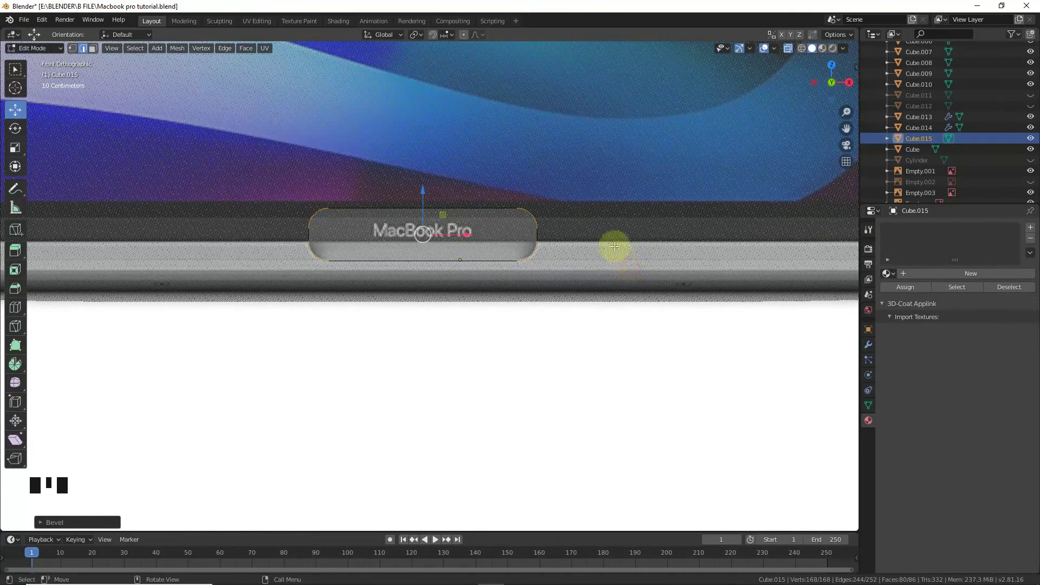
scroll(601, 233, "up", 5)
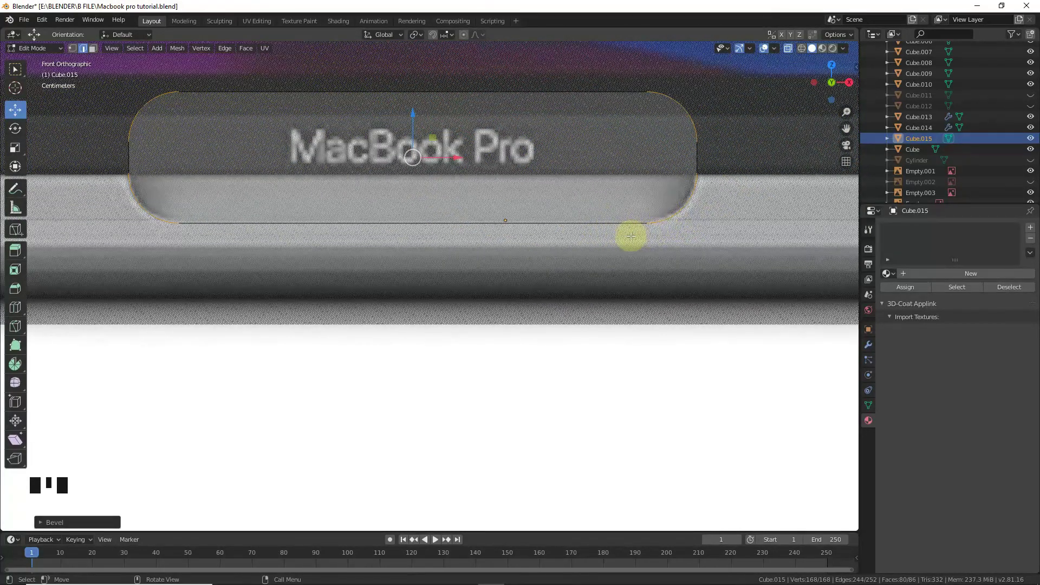
key("ctrl+z")
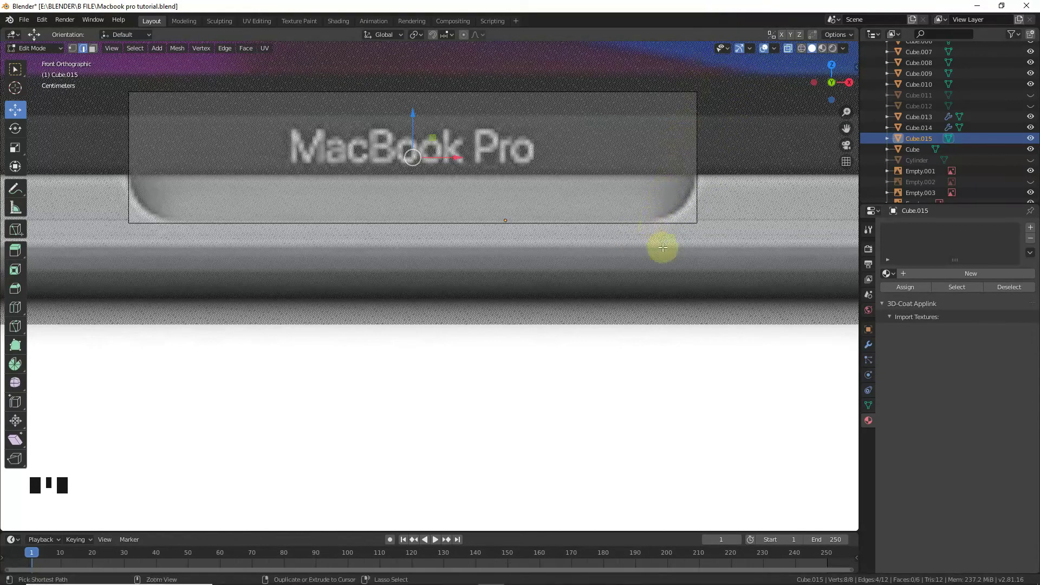
Bevel the block's four corner edges by about 0.381 m with 35 segments to match the notch's rounded corners.
key("ctrl+b")
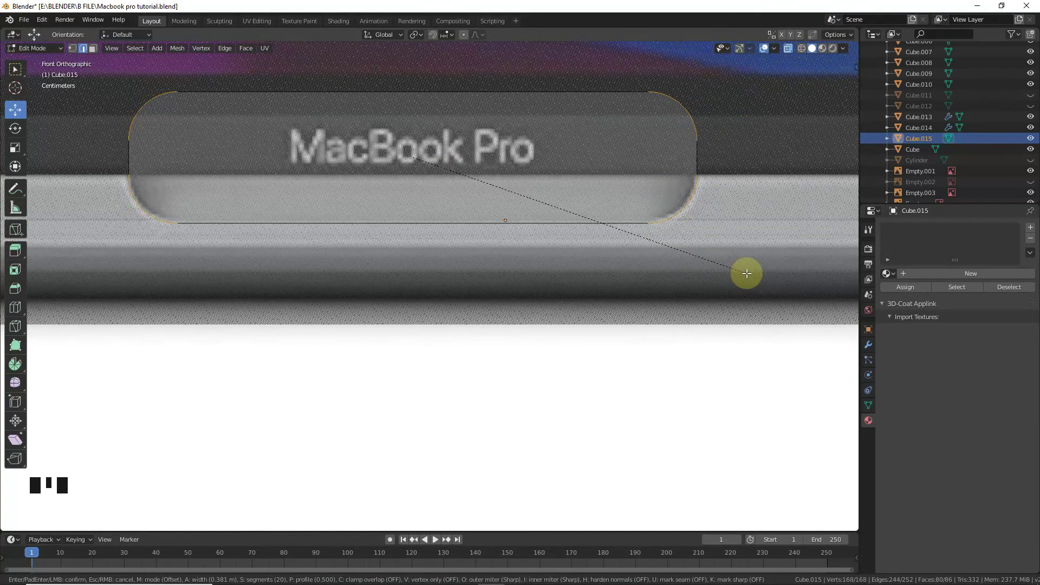
left_click(746, 273)
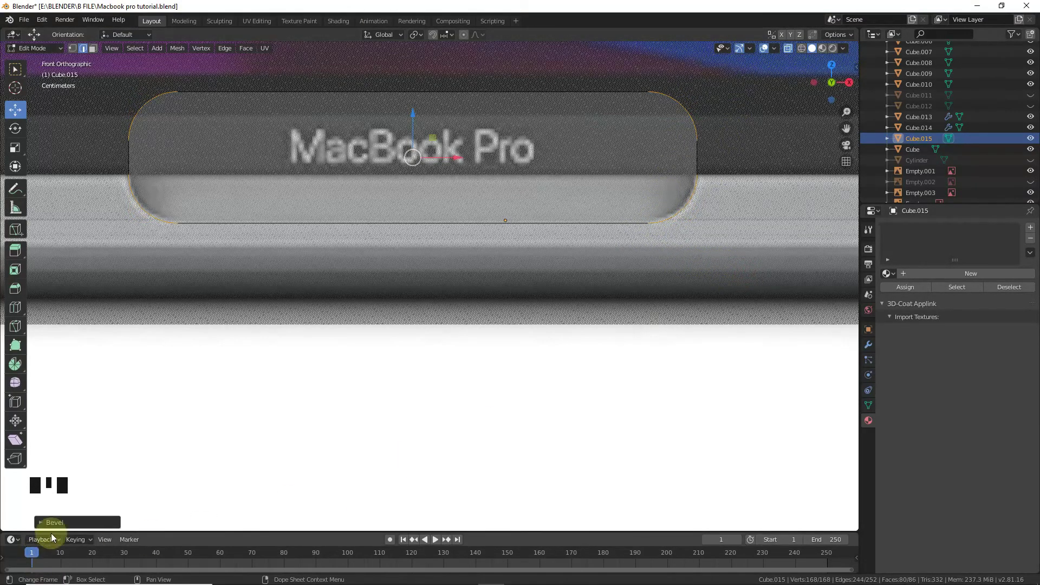
left_click(49, 522)
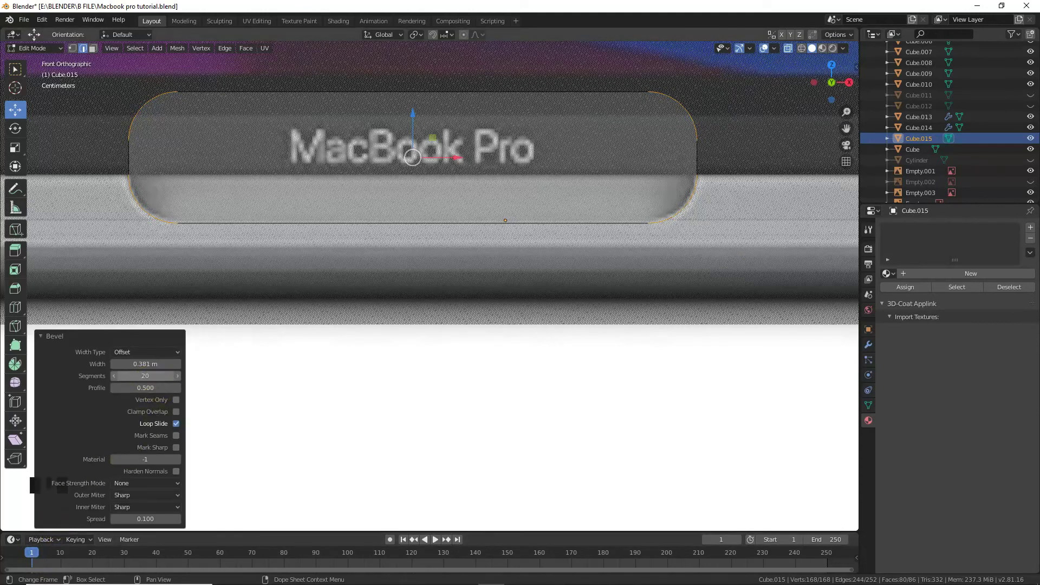
left_click(151, 378)
type("25")
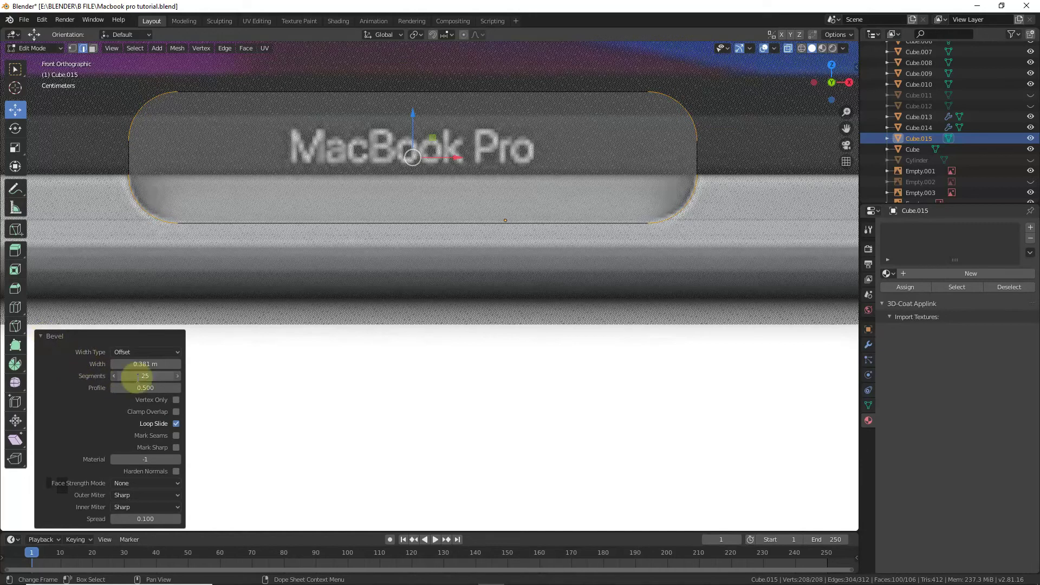
key("Return")
left_click(51, 337)
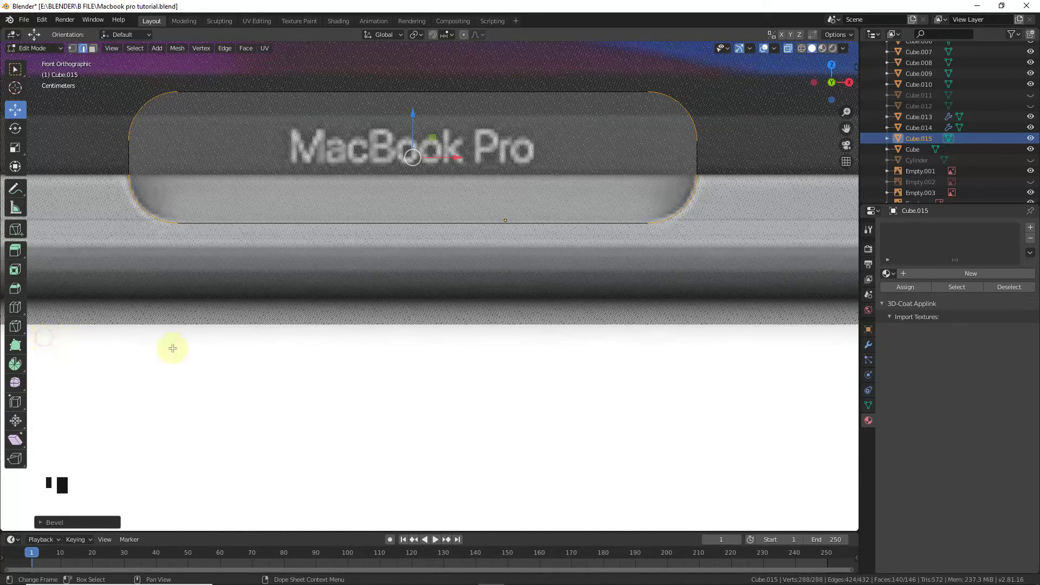
Select the edge loop around the block's rear face.
scroll(400, 300, "down", 3)
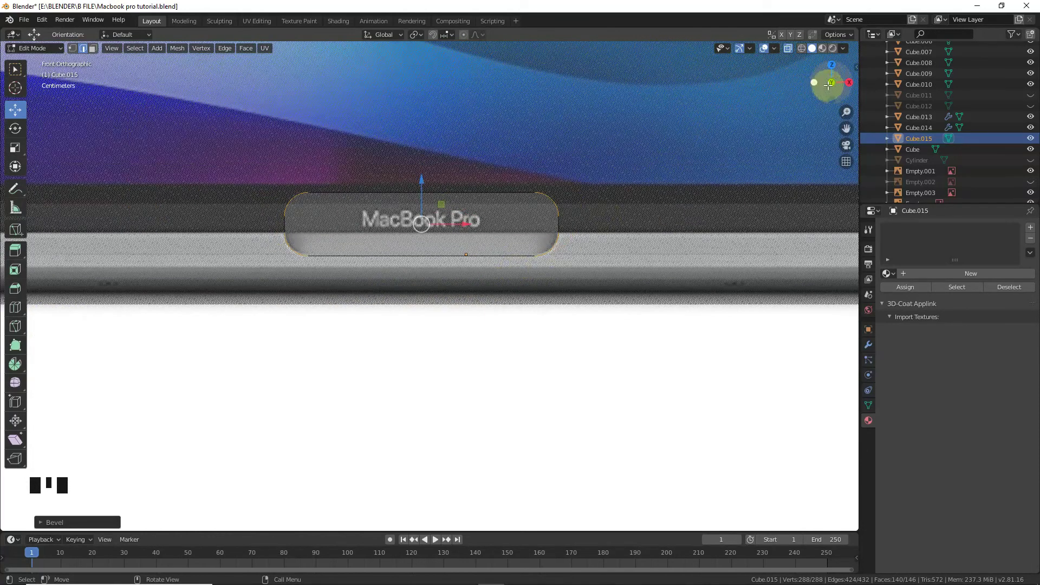
left_click_drag(831, 83, 794, 188)
scroll(794, 188, "down", 3)
scroll(794, 188, "down", 1)
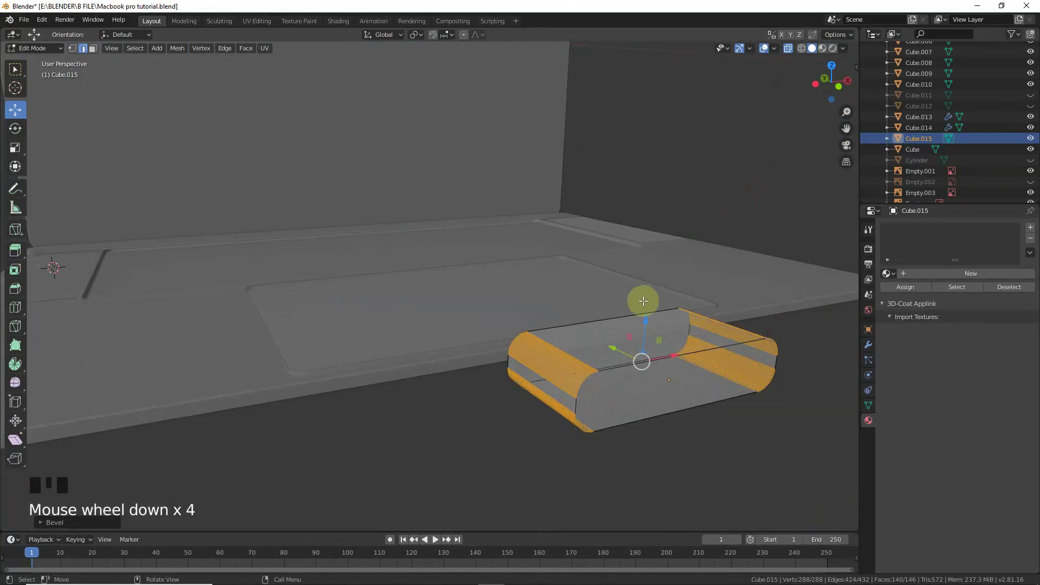
left_click(678, 322)
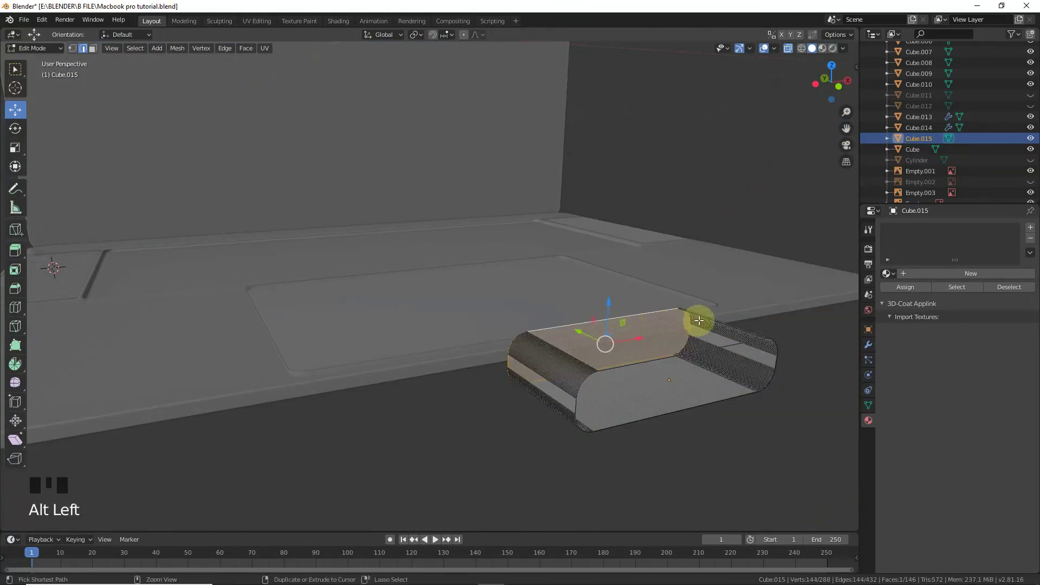
Try to bevel the rear edge loop, check it against the reference in top view, and undo the bevel.
key("ctrl+b")
left_click(724, 325)
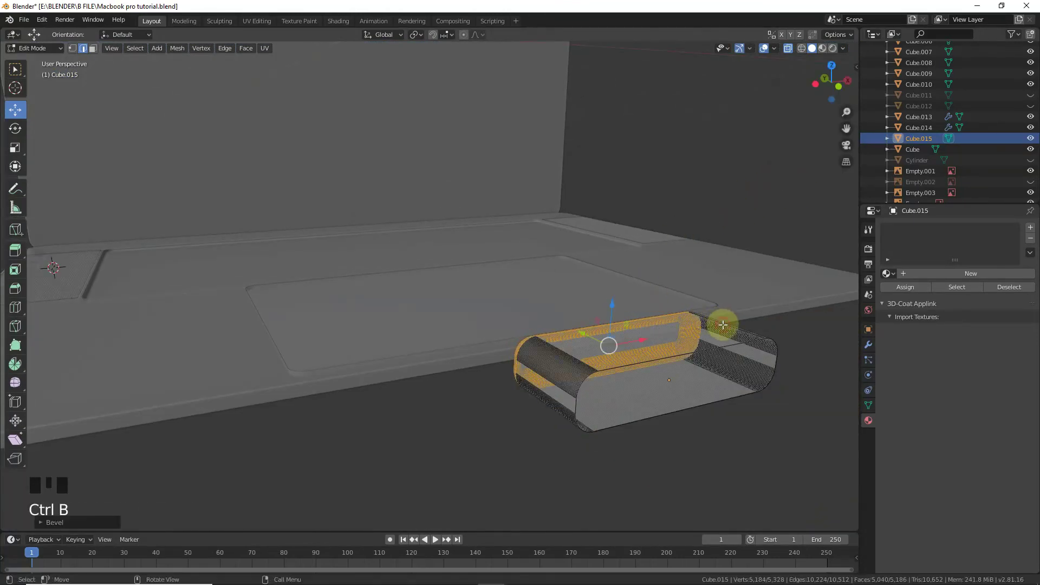
key("KP_7")
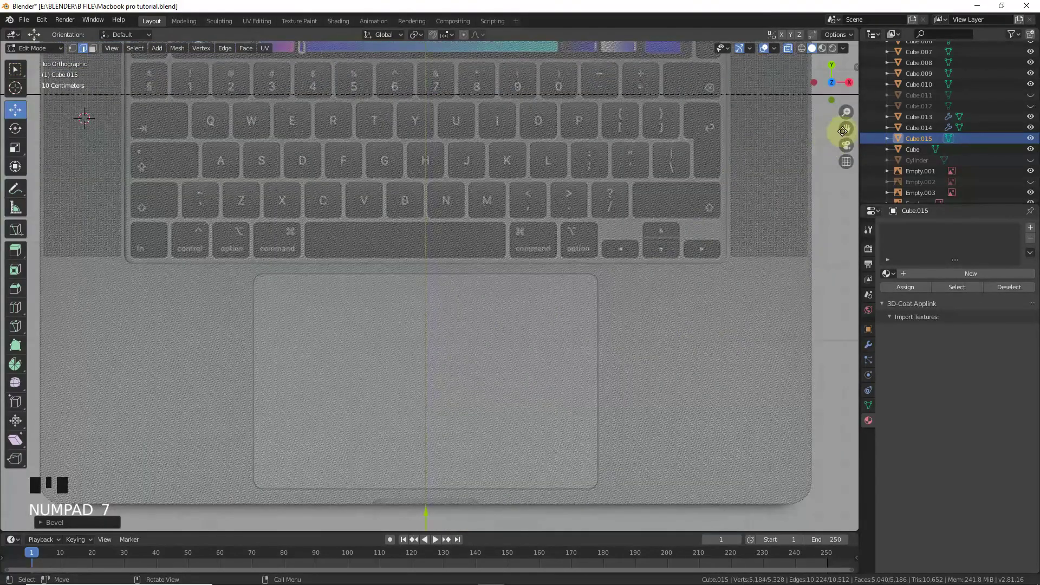
left_click_drag(846, 128, 731, 255)
scroll(635, 328, "up", 4)
key("Tab")
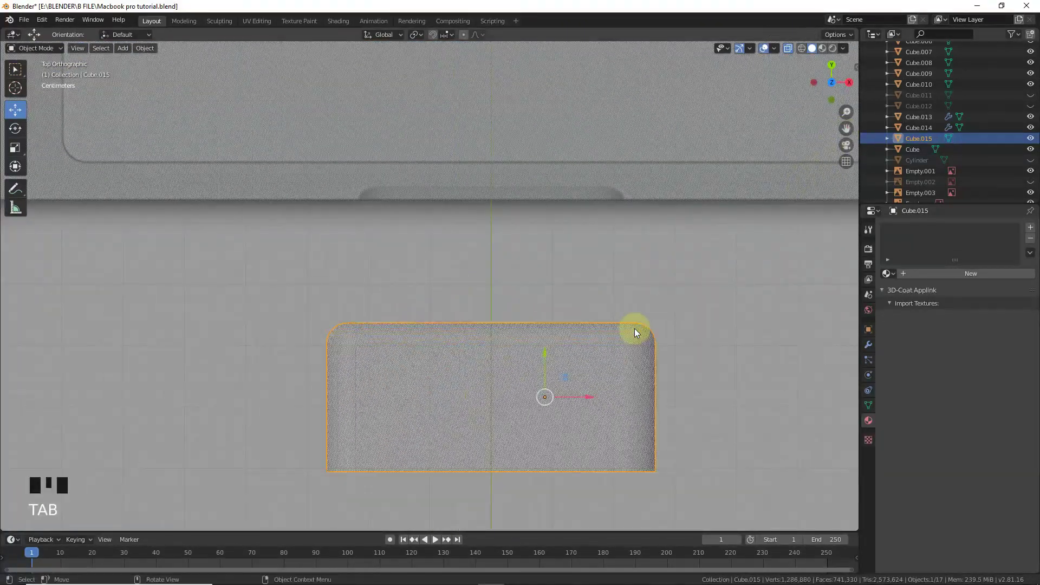
key("Tab")
key("ctrl+z")
key("ctrl+z")
key("ctrl+z")
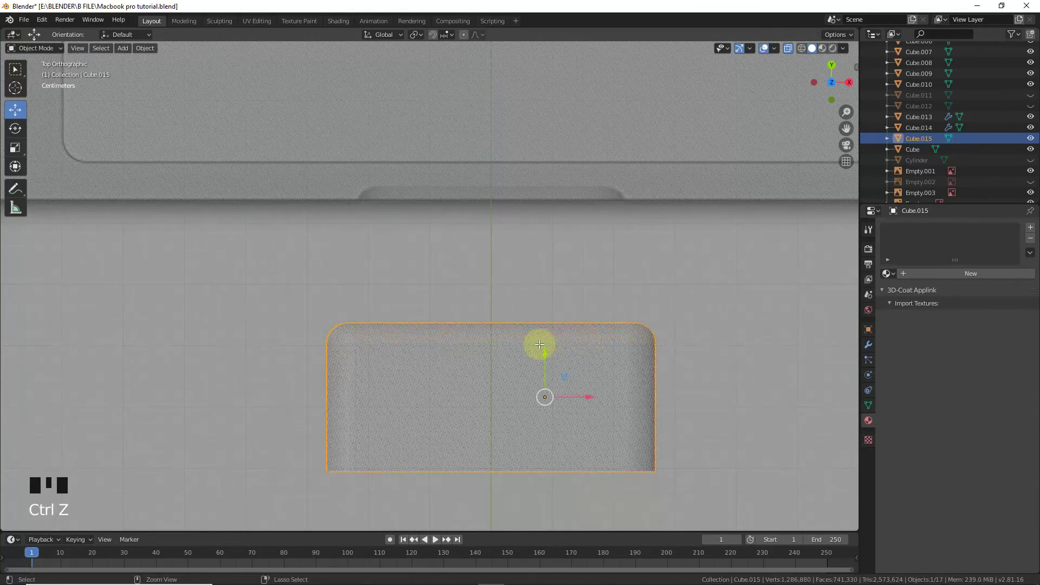
Move the block along Y to the notch's back edge in the reference, and bevel its rear edge loop.
key("Tab")
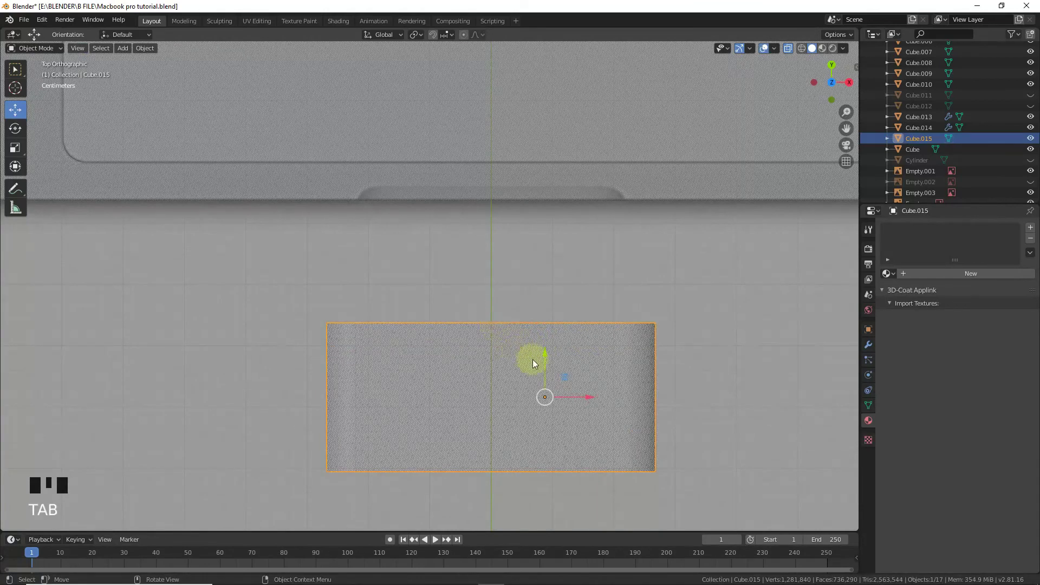
left_click_drag(548, 368, 560, 225)
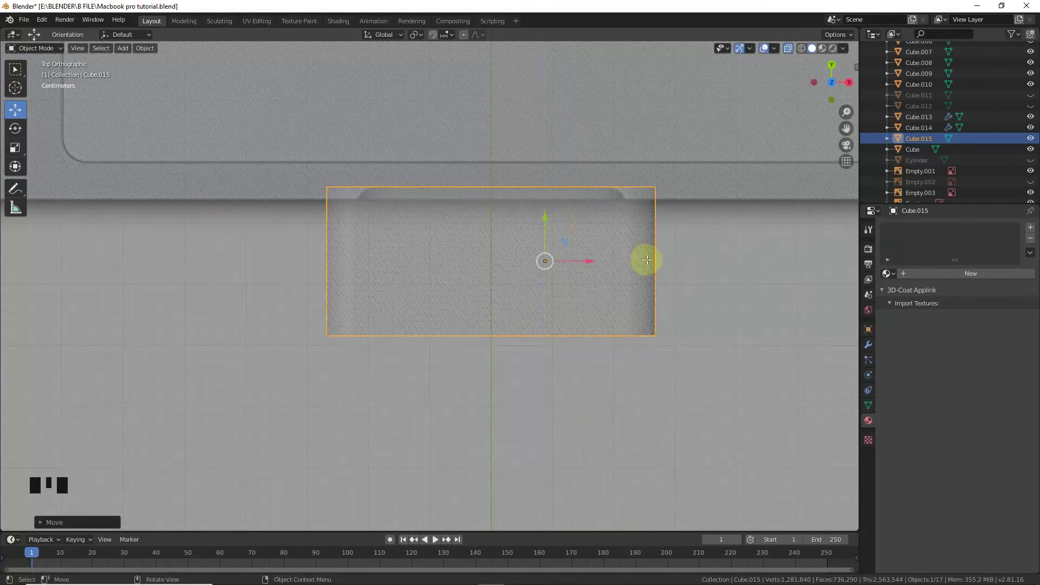
key("Tab")
key("ctrl+b")
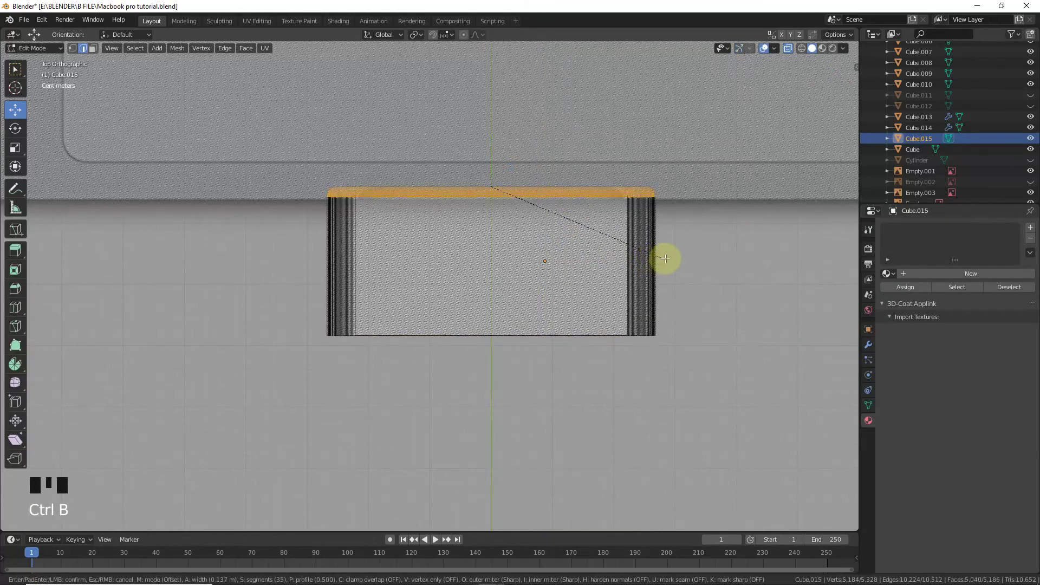
left_click(667, 258)
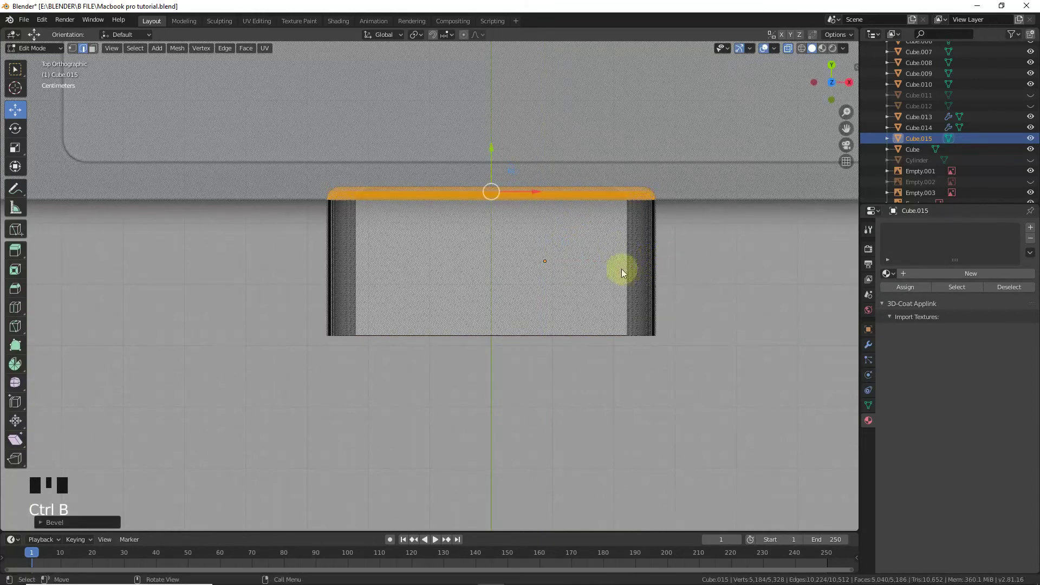
key("Tab")
Lower the block slightly along Z and adjust it slightly along Y where it overlaps the base's front edge.
scroll(663, 270, "down", 5)
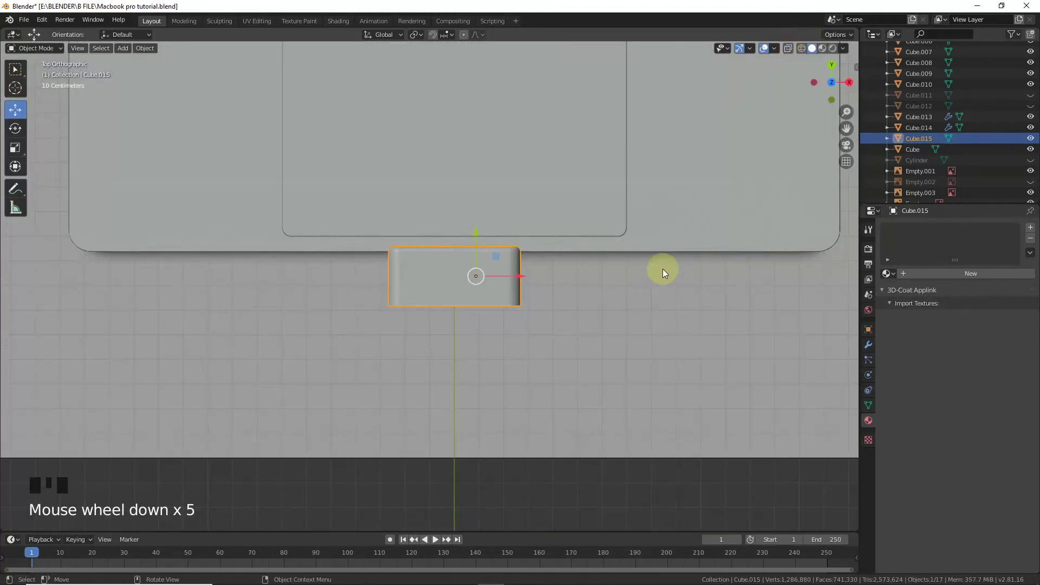
left_click_drag(830, 89, 591, 217)
scroll(592, 216, "up", 4)
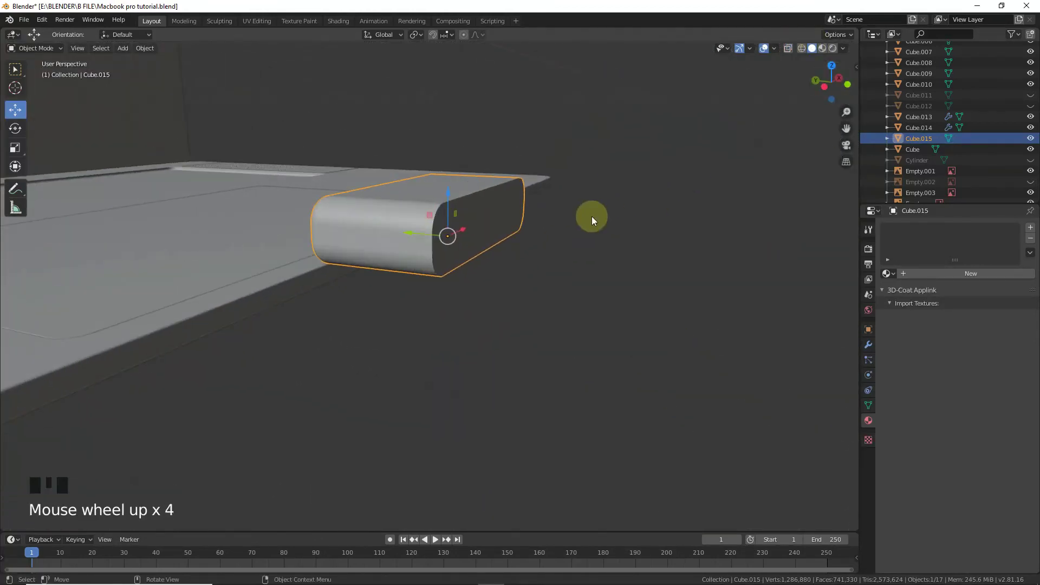
mouse_move(817, 112)
left_mouse_down()
mouse_move(785, 127)
mouse_move(818, 108)
left_mouse_up()
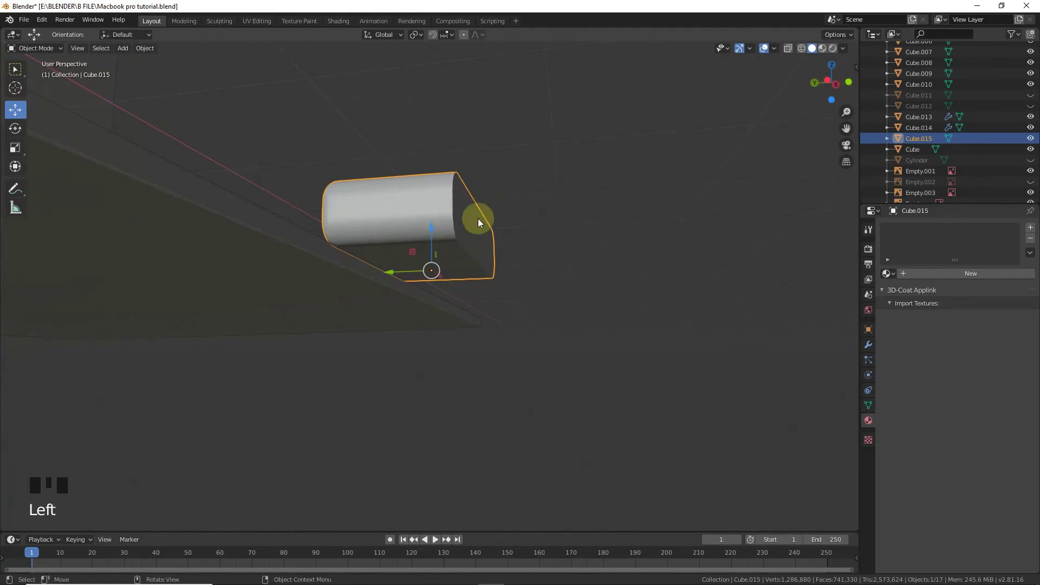
left_click_drag(432, 234, 431, 240)
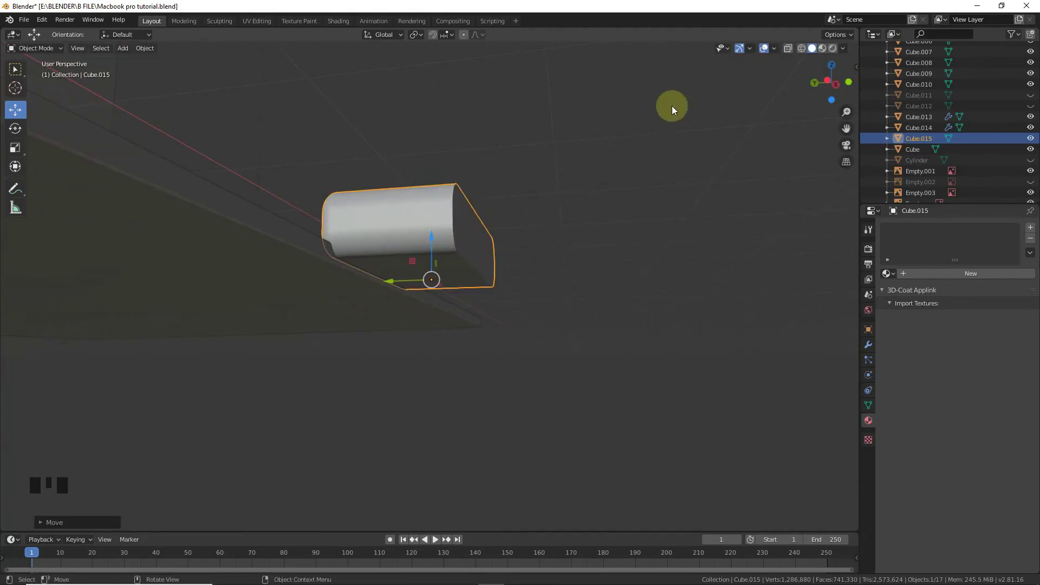
left_click_drag(827, 77, 832, 87)
scroll(334, 213, "up", 4)
left_click_drag(367, 236, 369, 236)
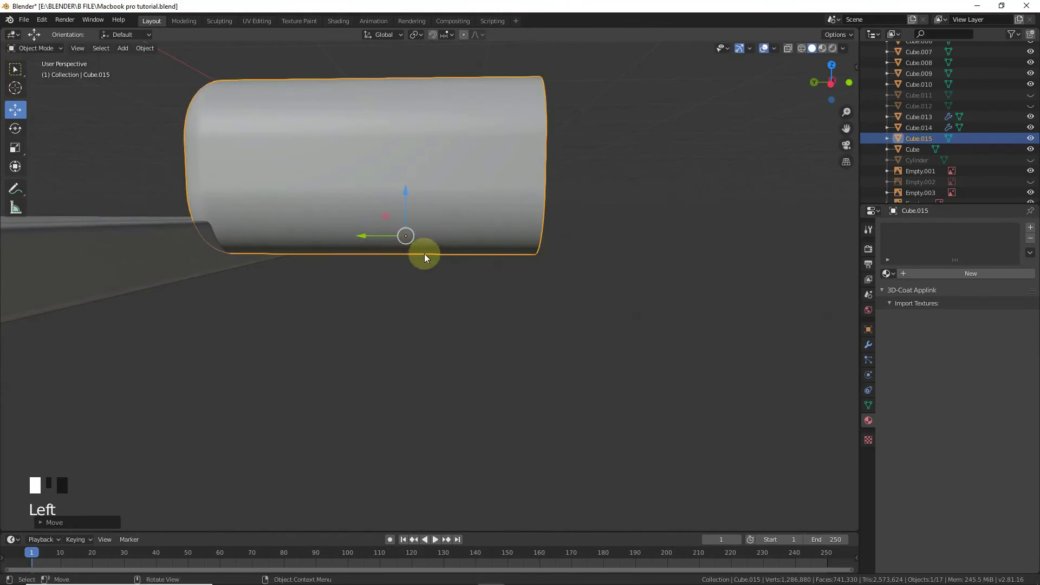
Cut the notch into the base with an applied Boolean Difference modifier using Cube.015, and hide the cutter block.
scroll(425, 253, "down", 2)
left_click_drag(810, 84, 804, 120)
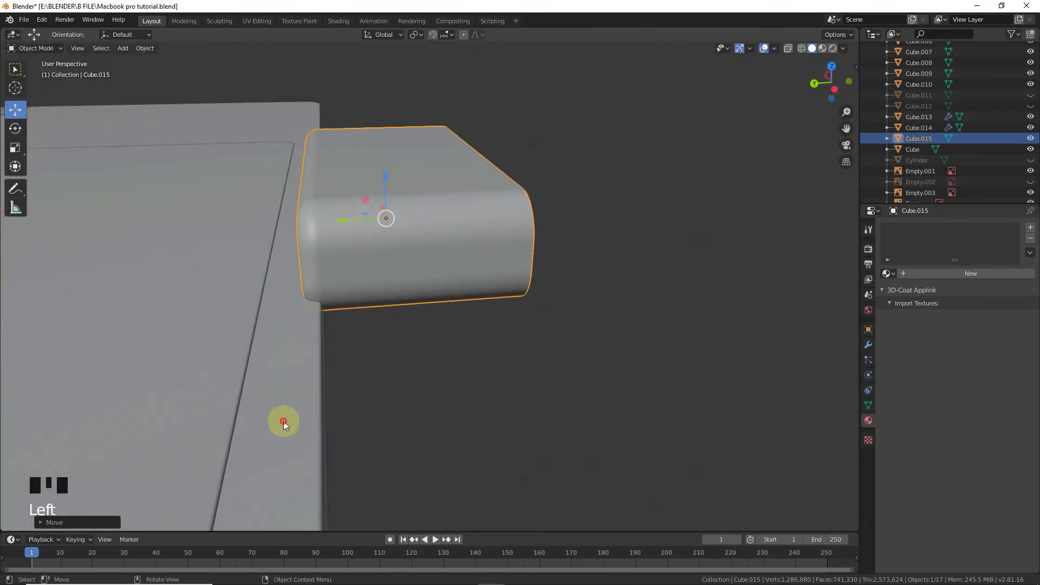
left_click(282, 420)
left_click(868, 342)
left_click(941, 239)
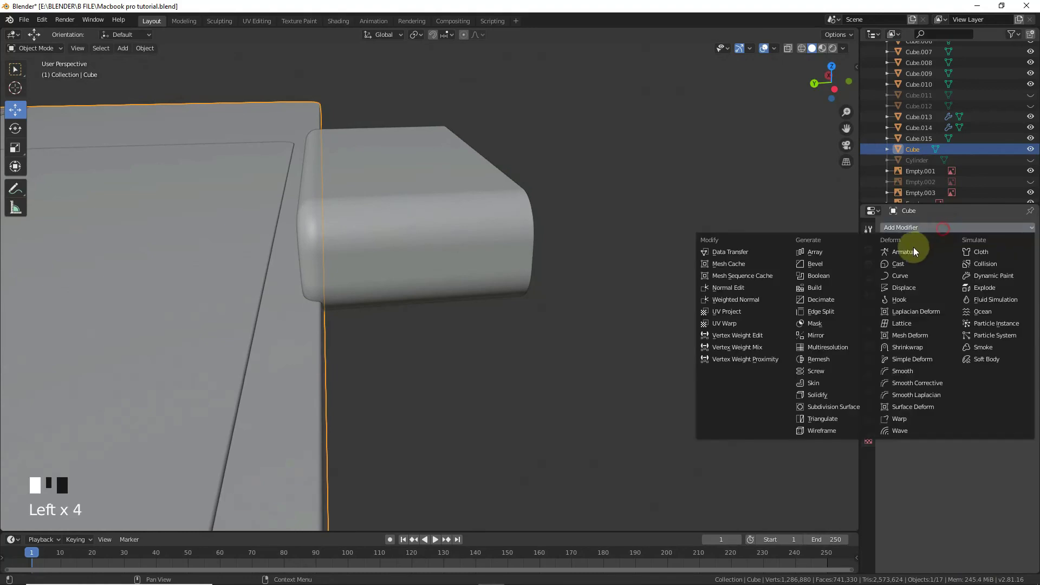
left_click(845, 276)
left_click(1014, 312)
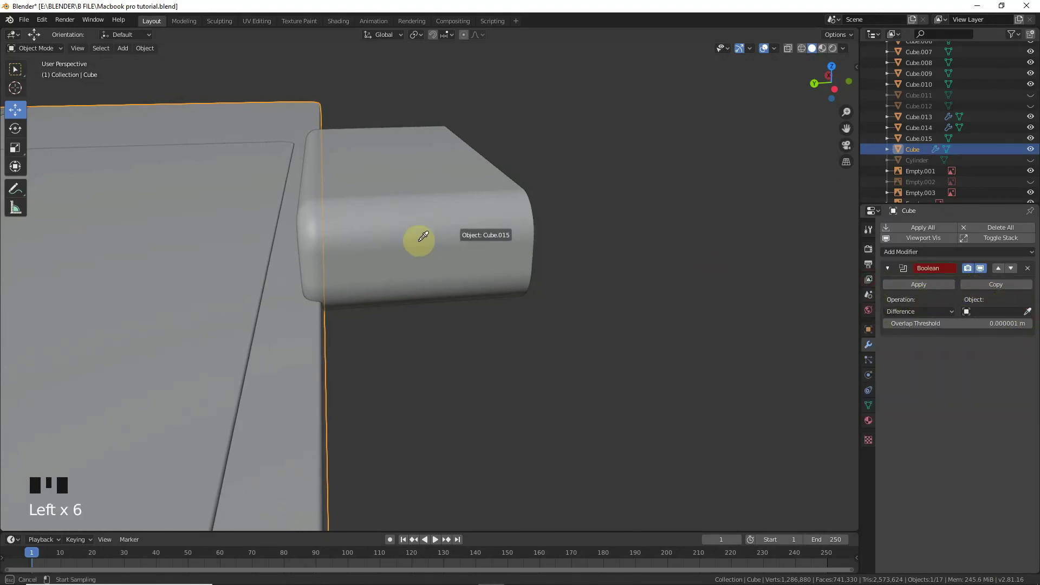
left_click(404, 233)
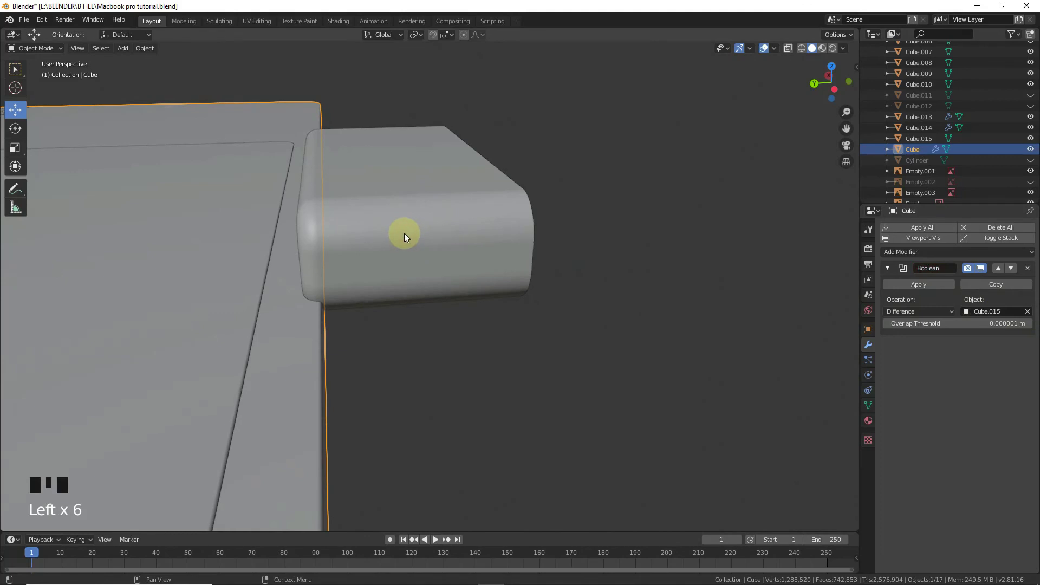
left_click(920, 284)
left_click(446, 243)
key("h")
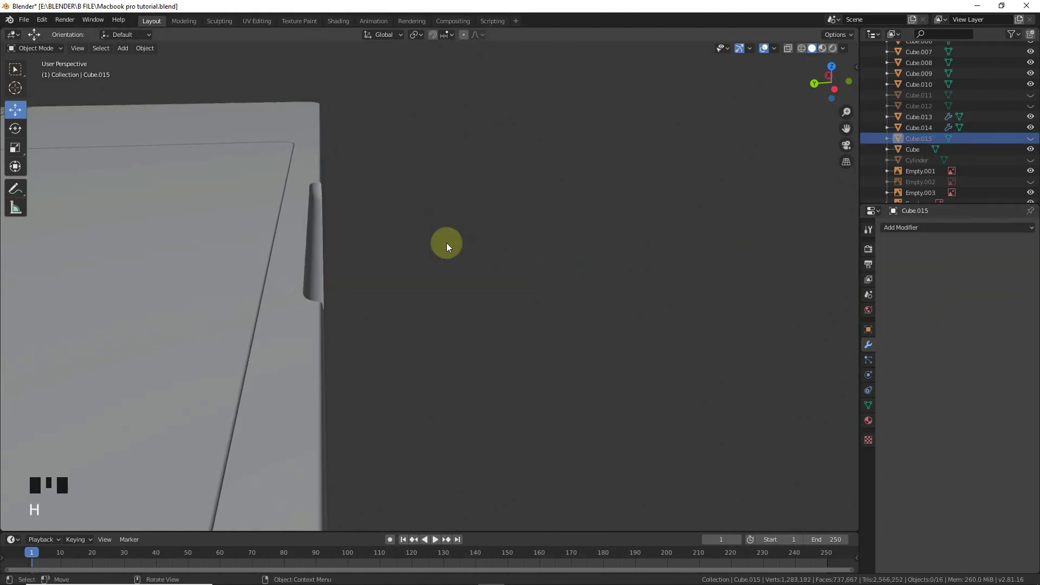
Examine the notch cut into the base's front edge, including its mesh, and the whole laptop from several angles.
scroll(570, 197, "down", 2)
left_click_drag(801, 86, 830, 85)
scroll(678, 186, "up", 2)
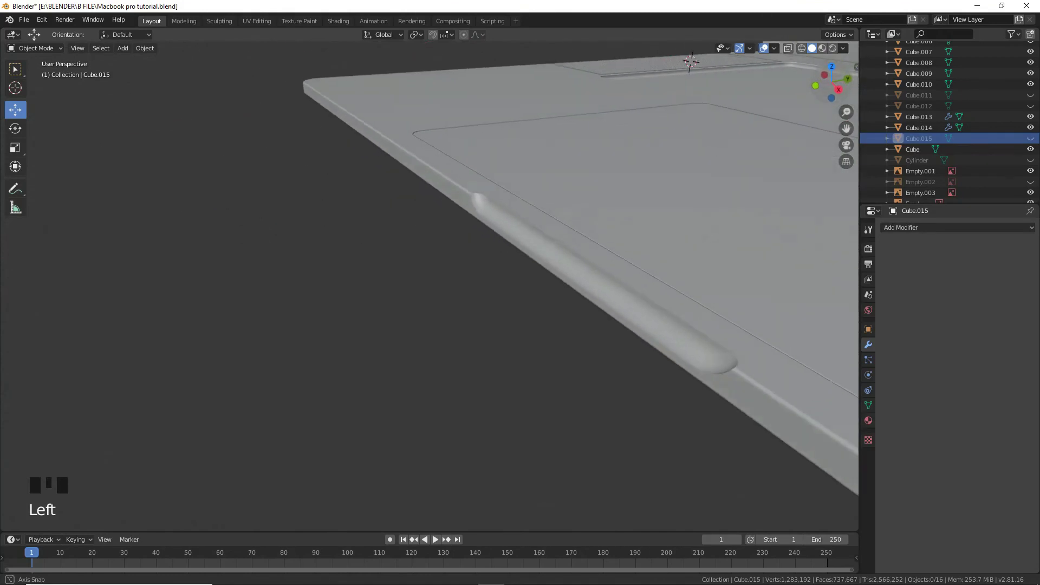
key("Tab")
left_click(534, 258)
key("Tab")
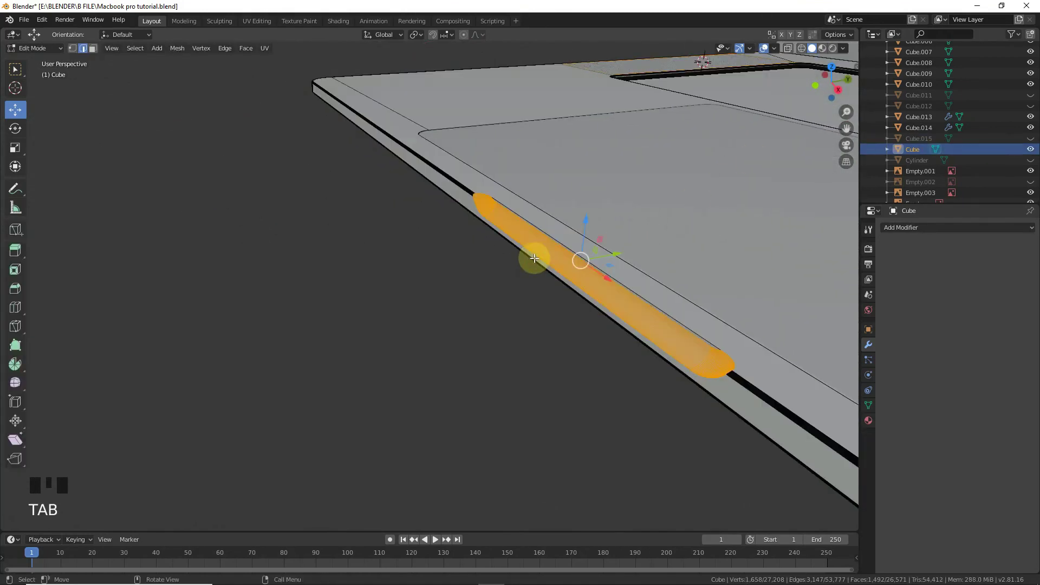
key("Tab")
scroll(432, 287, "down", 2)
left_click(811, 114)
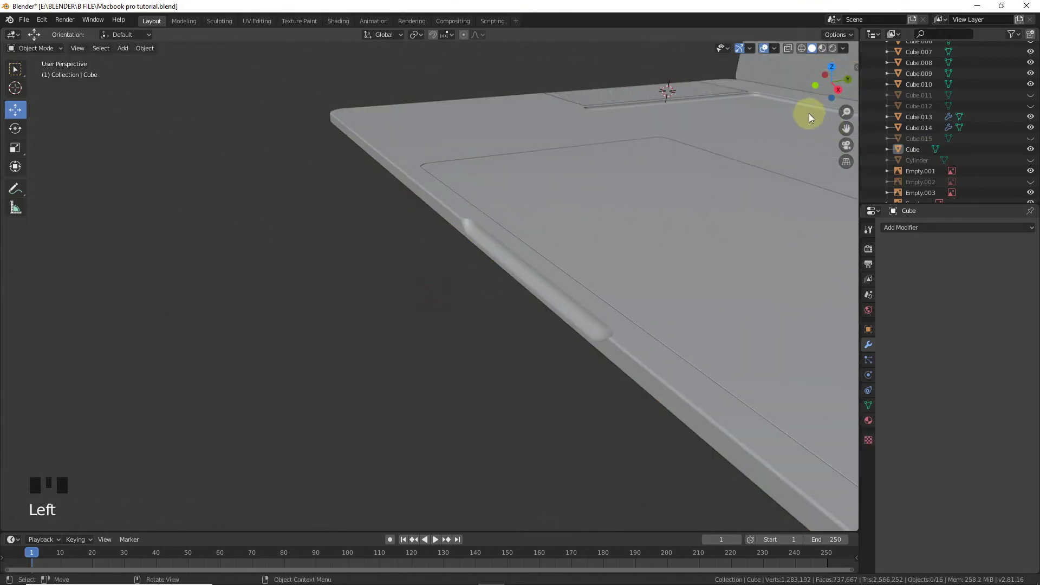
left_click_drag(813, 109, 643, 211)
scroll(643, 211, "down", 4)
left_click_drag(847, 109, 628, 193)
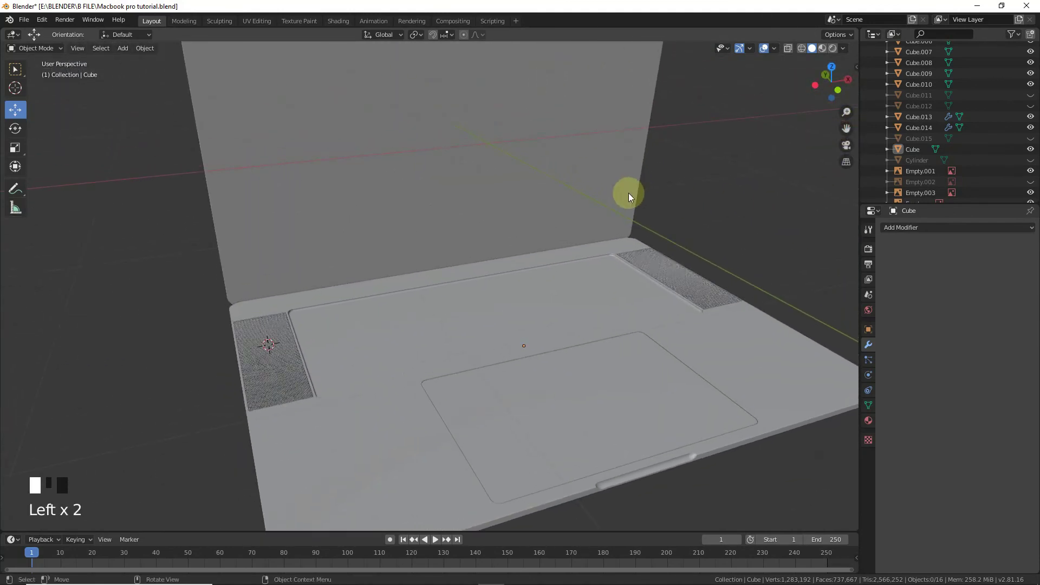
scroll(628, 193, "down", 2)
left_click_drag(832, 82, 845, 131)
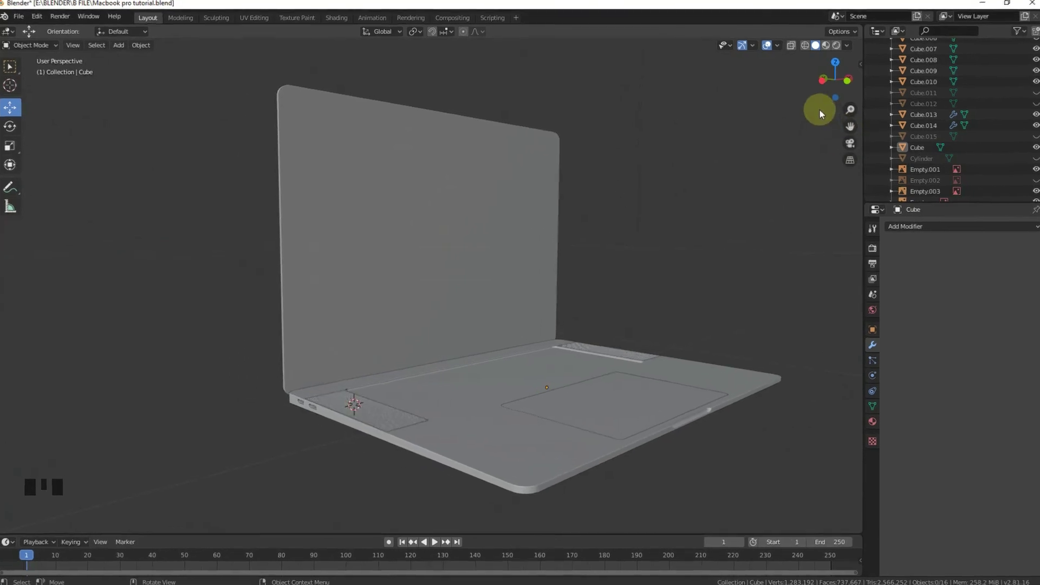